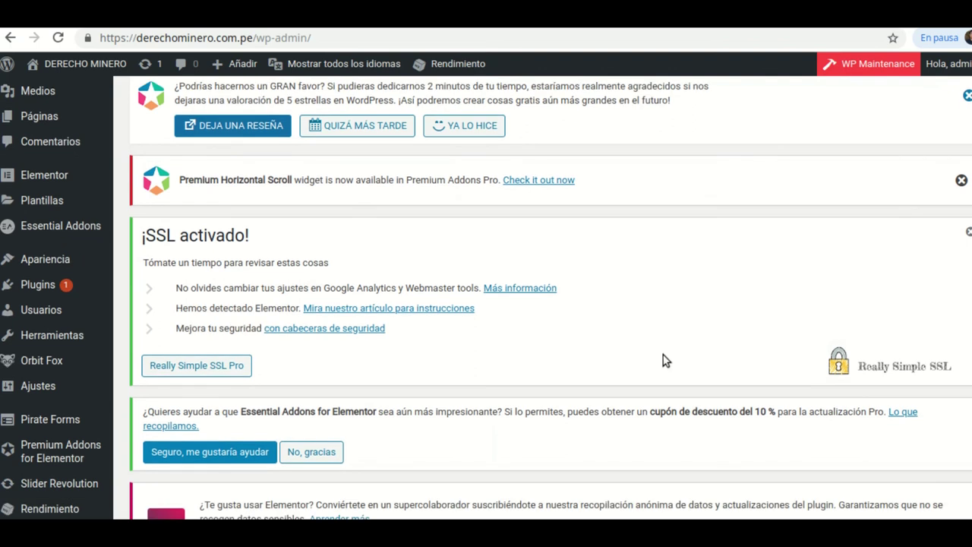
- Search the plugin directory for 'contact form 7' from Plugins > Añadir nuevo
scroll(179, 261, up, 2)
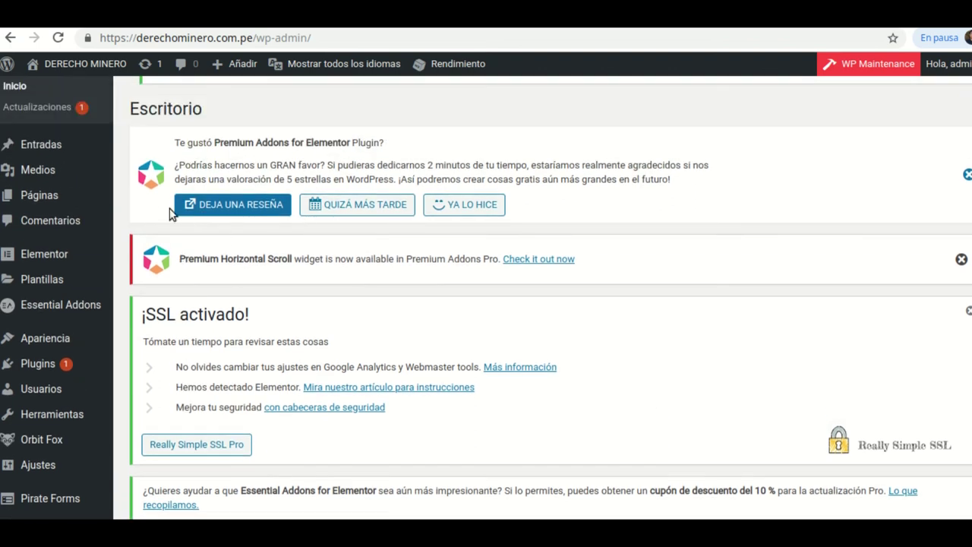
mouse_move(28, 364)
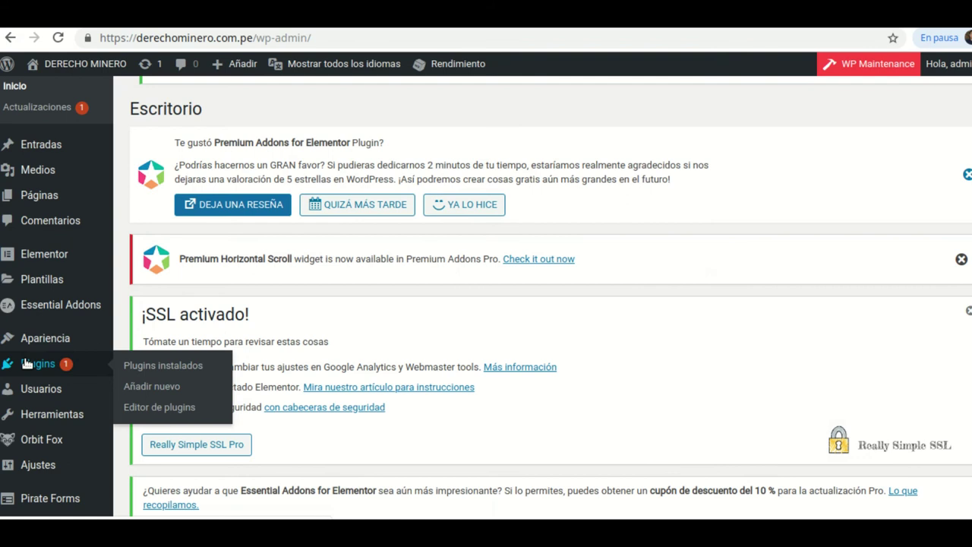
click(152, 386)
scroll(741, 373, down, 5)
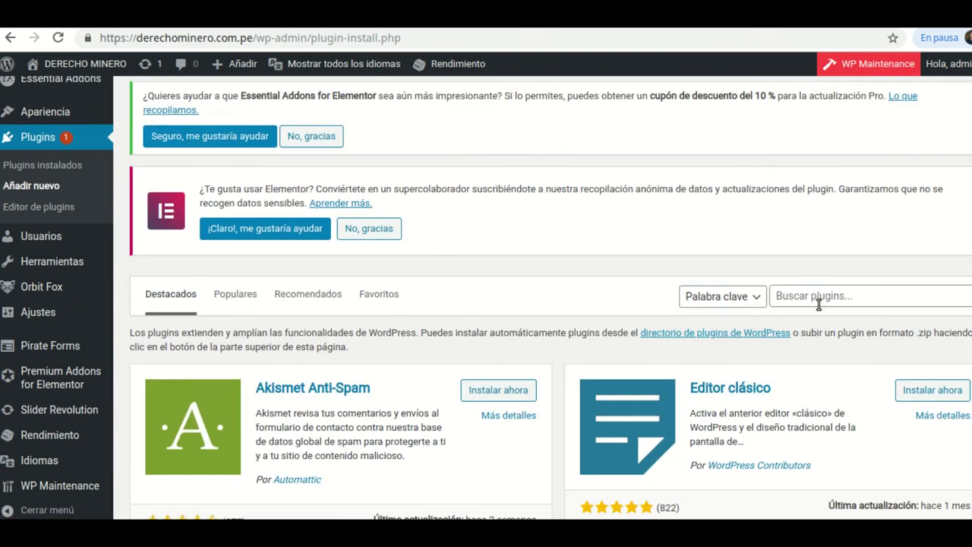
click(819, 304)
text(c)
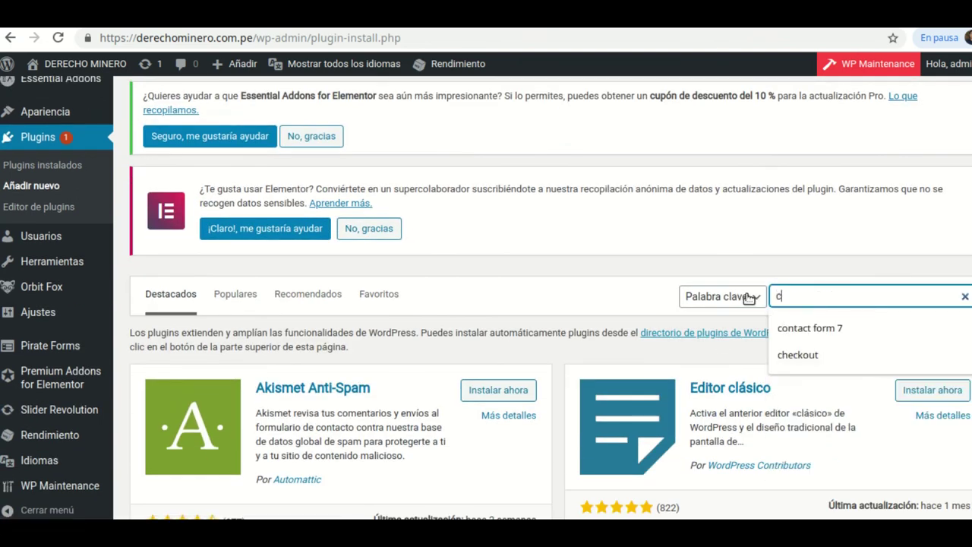
text(ontact fo)
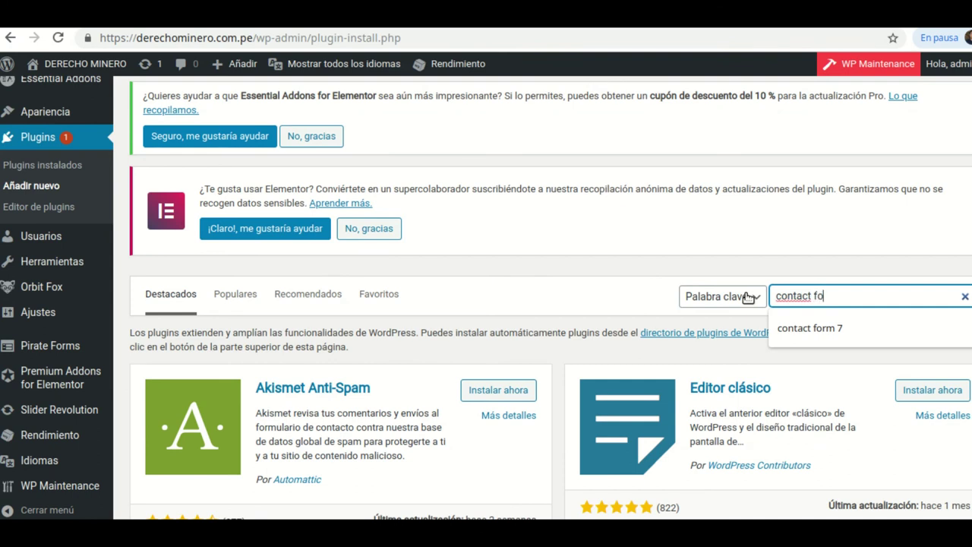
text(rm)
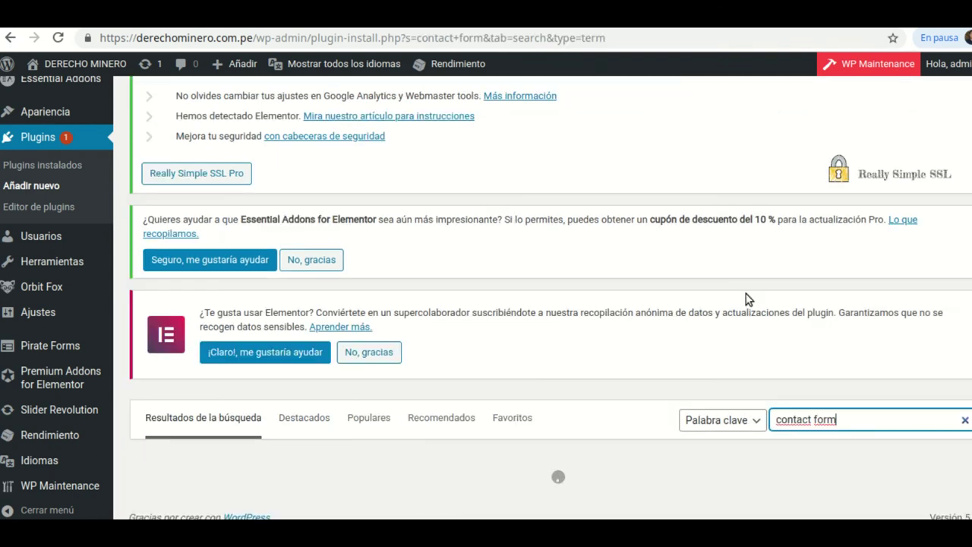
text( 7)
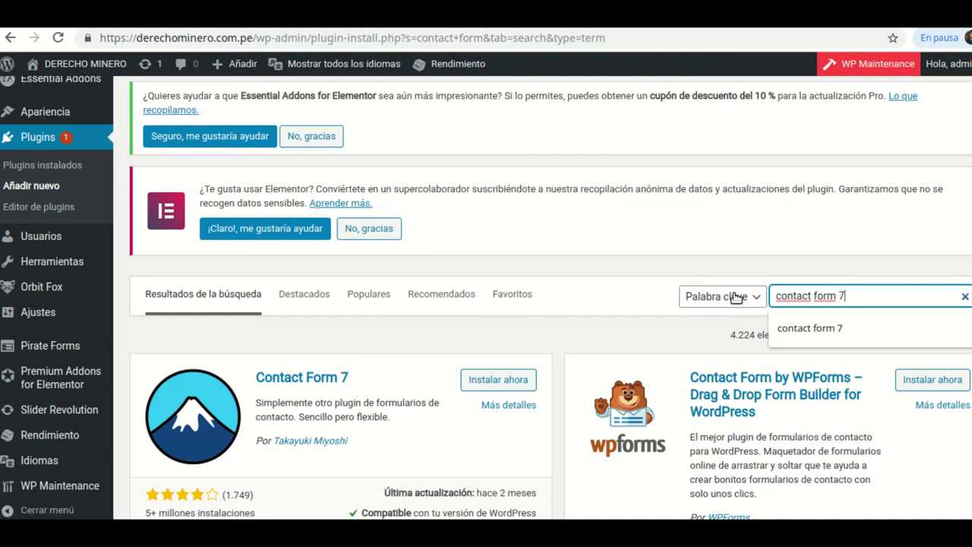
- Install the Contact Form 7 plugin and activate it
scroll(507, 331, down, 4)
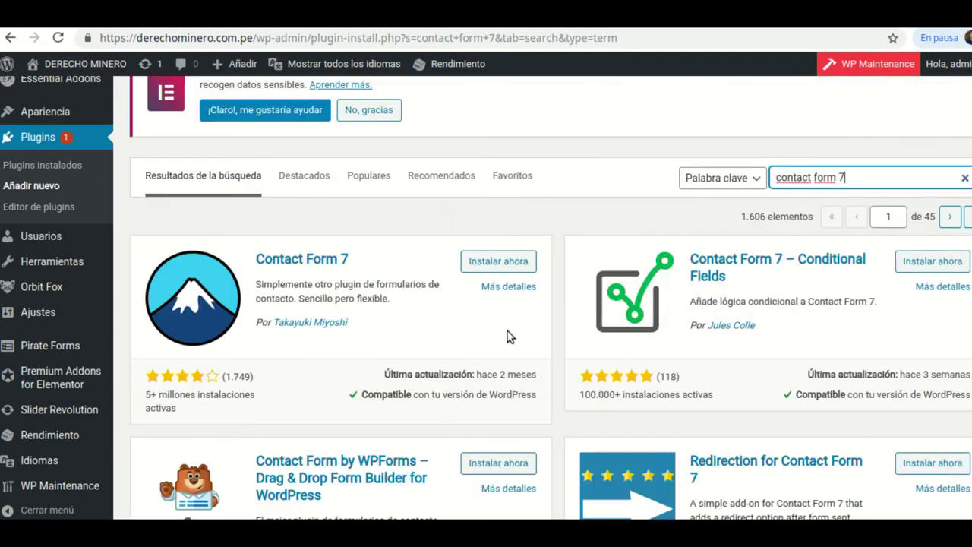
scroll(486, 321, up, 1)
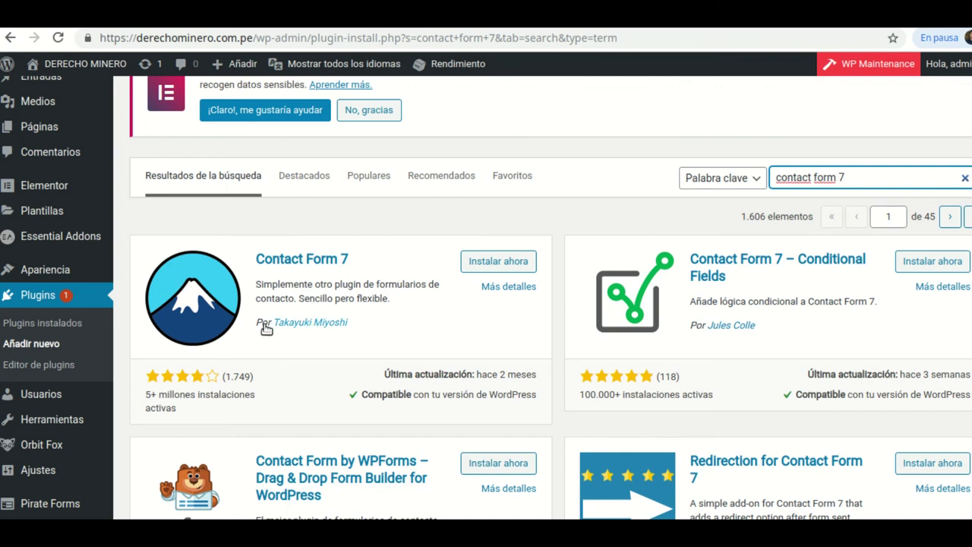
click(501, 268)
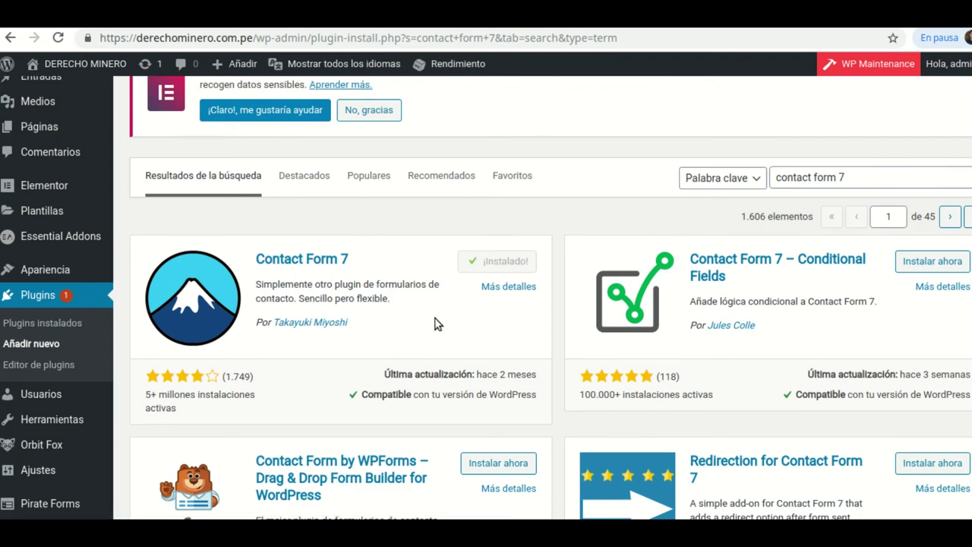
click(523, 268)
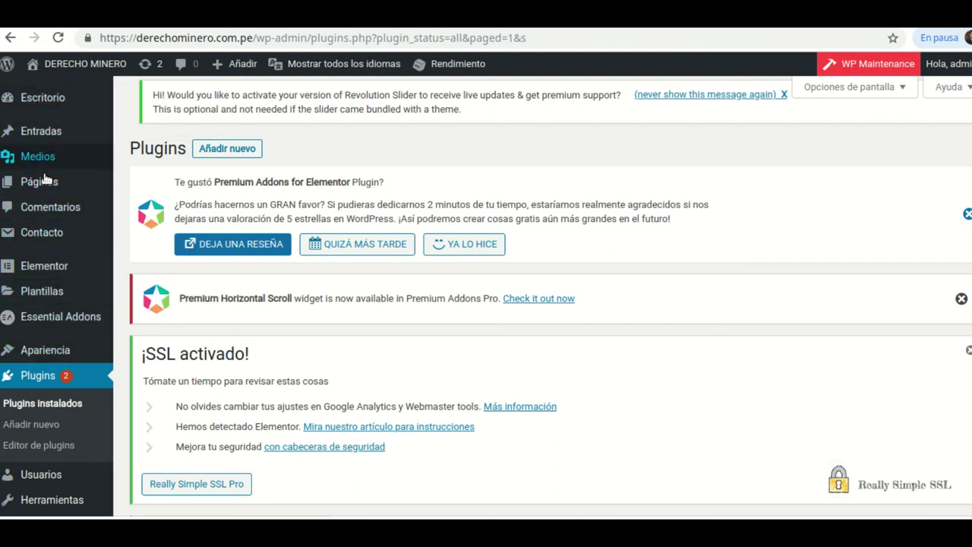
- Copy the shortcode of Formulario de contacto 1 from the Contacto forms list
mouse_move(34, 238)
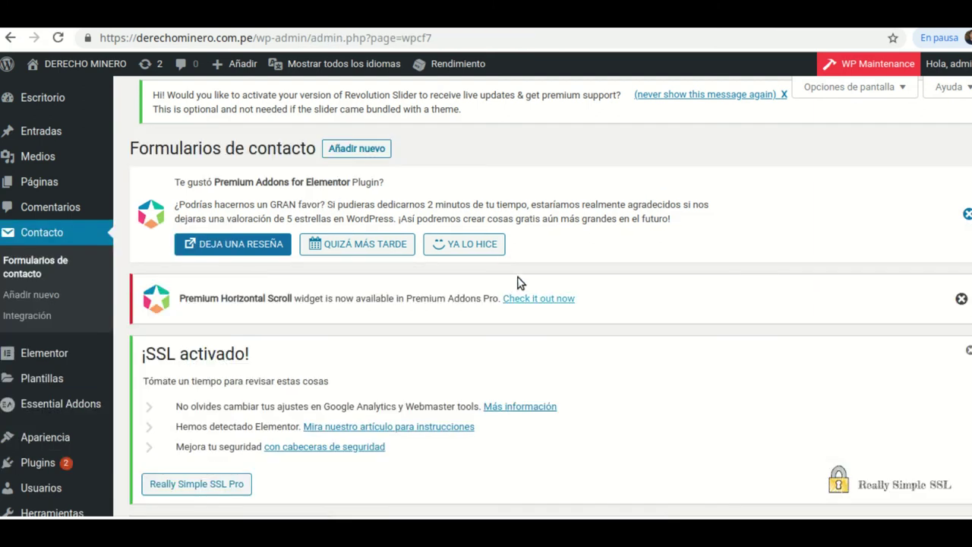
scroll(490, 258, down, 5)
scroll(490, 259, down, 3)
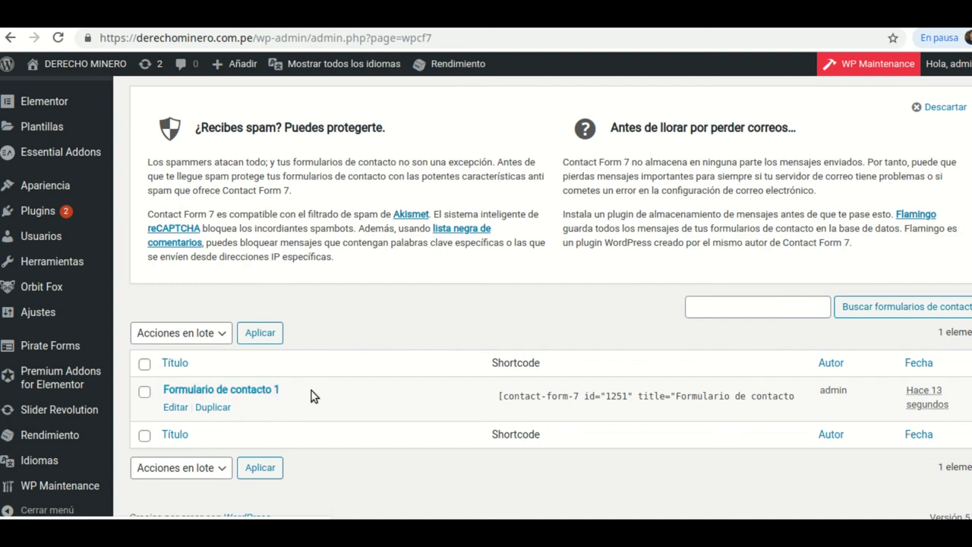
click(500, 398)
key(ctrl+c)
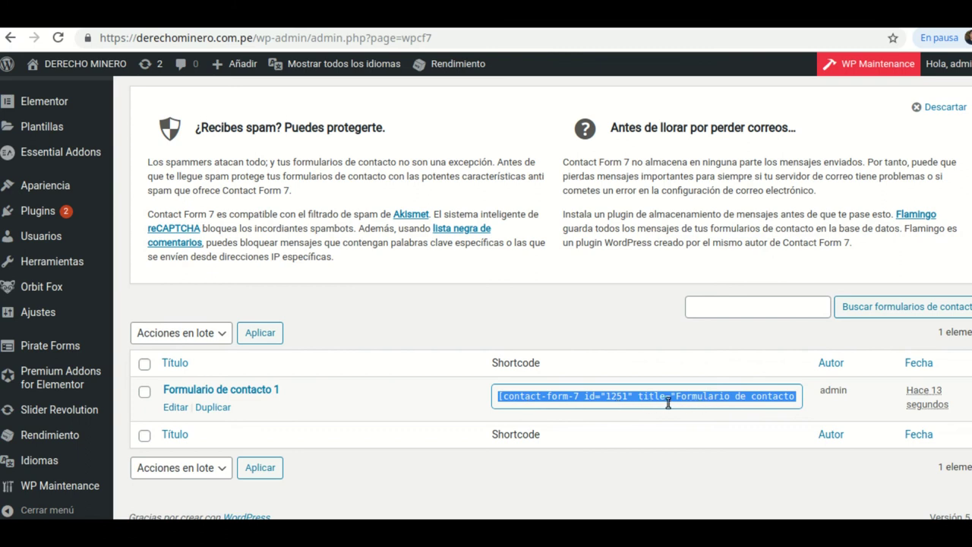
right_click(671, 399)
click(677, 407)
- Bring up the link options for Páginas > Añadir nueva
scroll(46, 152, up, 3)
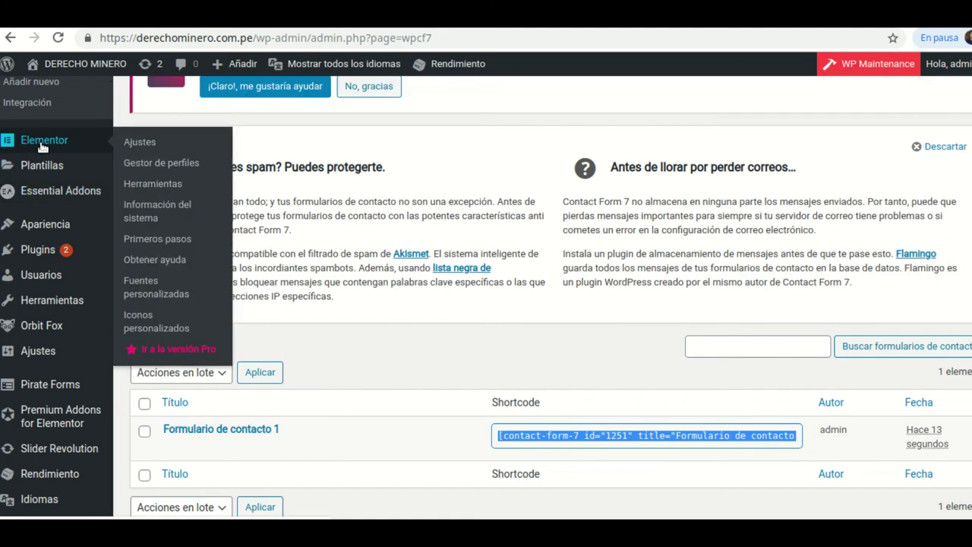
scroll(42, 148, up, 1)
mouse_move(42, 166)
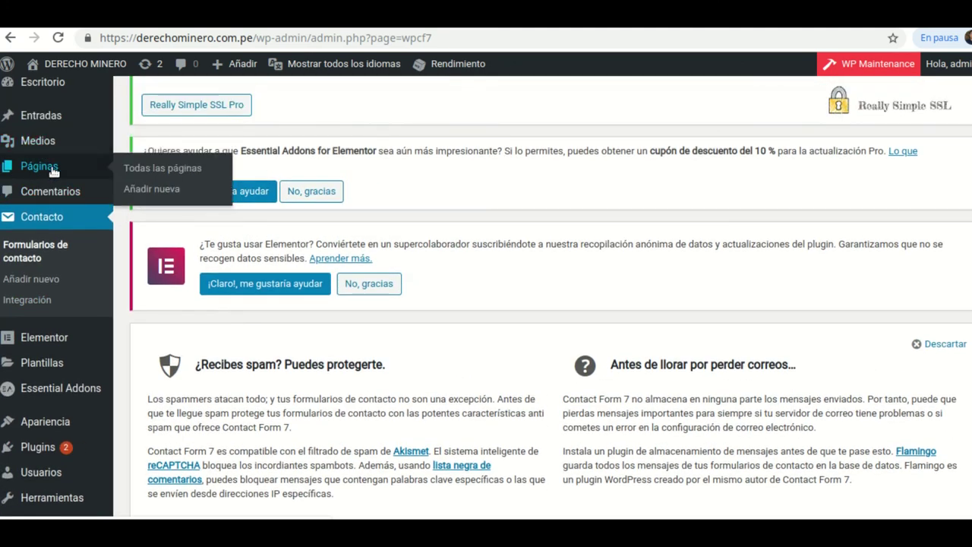
right_click(158, 192)
- Start a new page in another tab titled 'Contact Form 7', skipping the layout choice
click(185, 199)
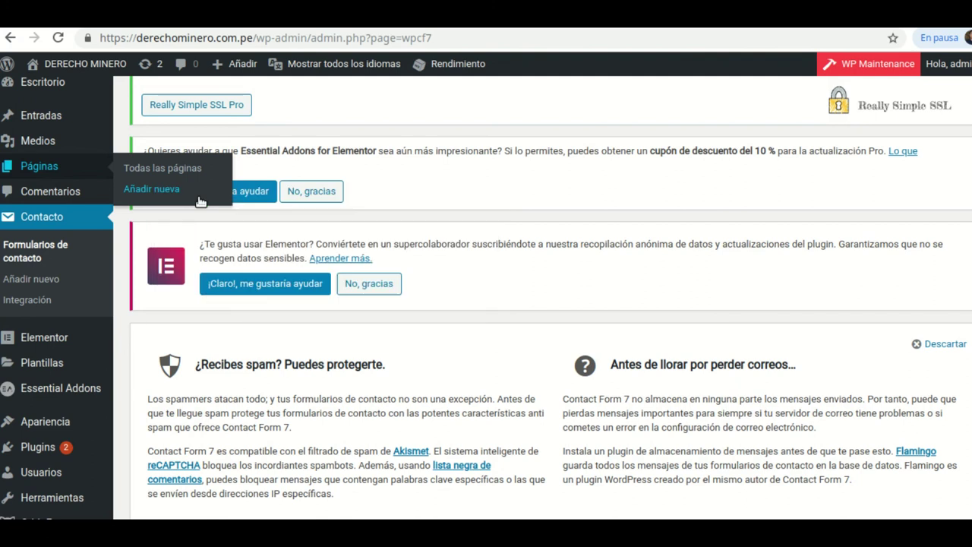
mouse_move(452, 64)
key(ctrl+Tab)
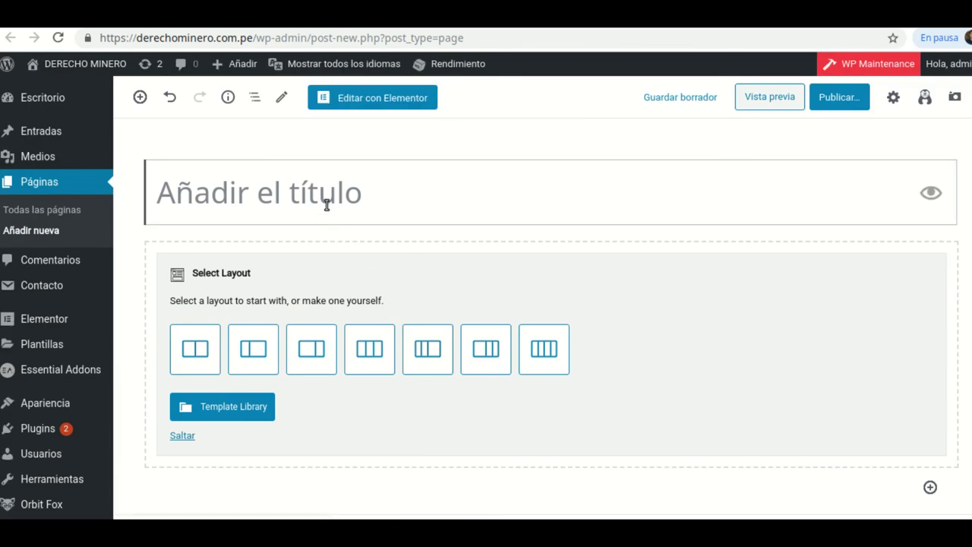
text(Co)
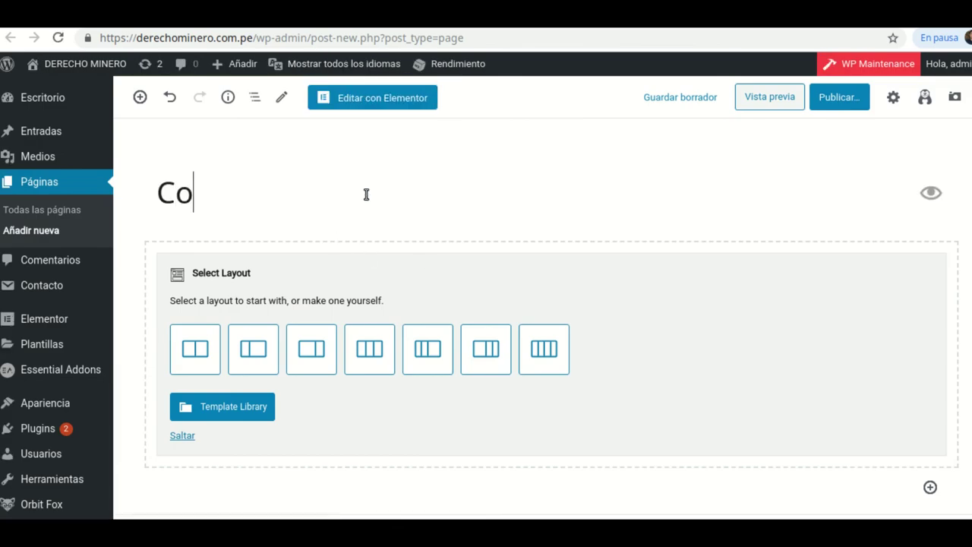
text(ntact F)
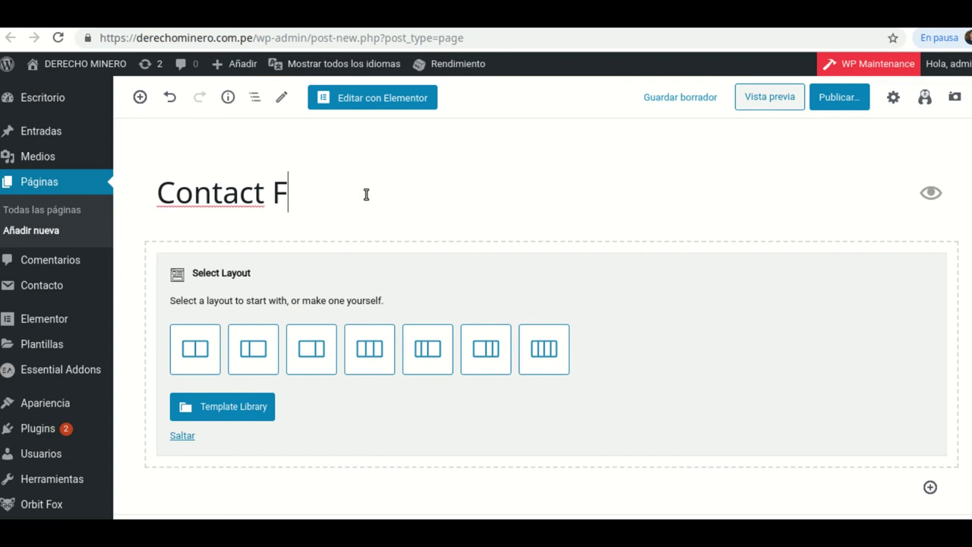
text(orm 7)
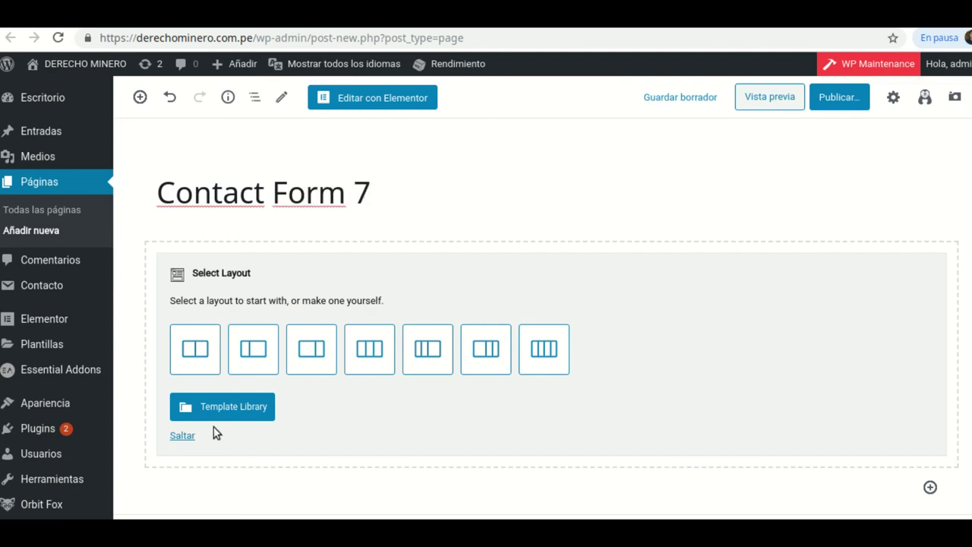
click(182, 438)
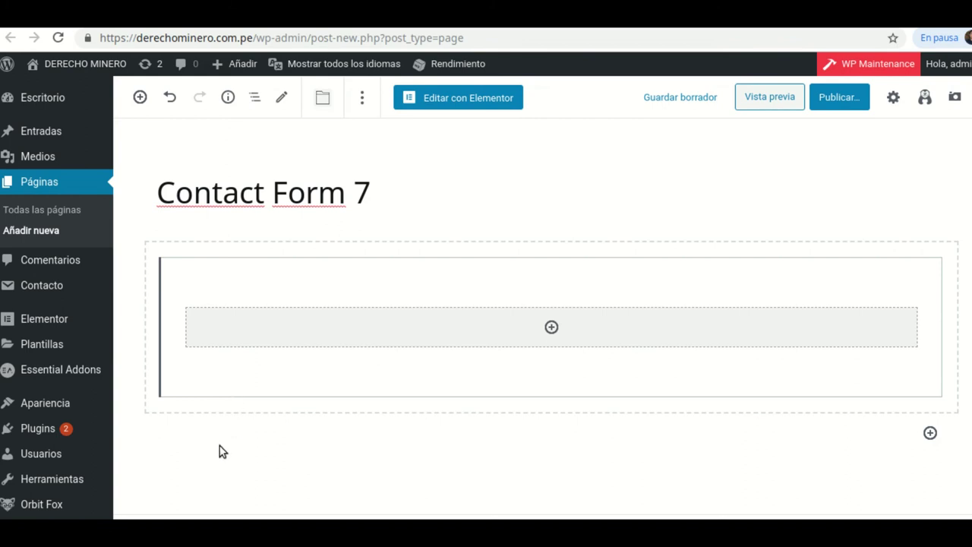
- Paste the form shortcode into a new paragraph and begin publishing the page
click(196, 424)
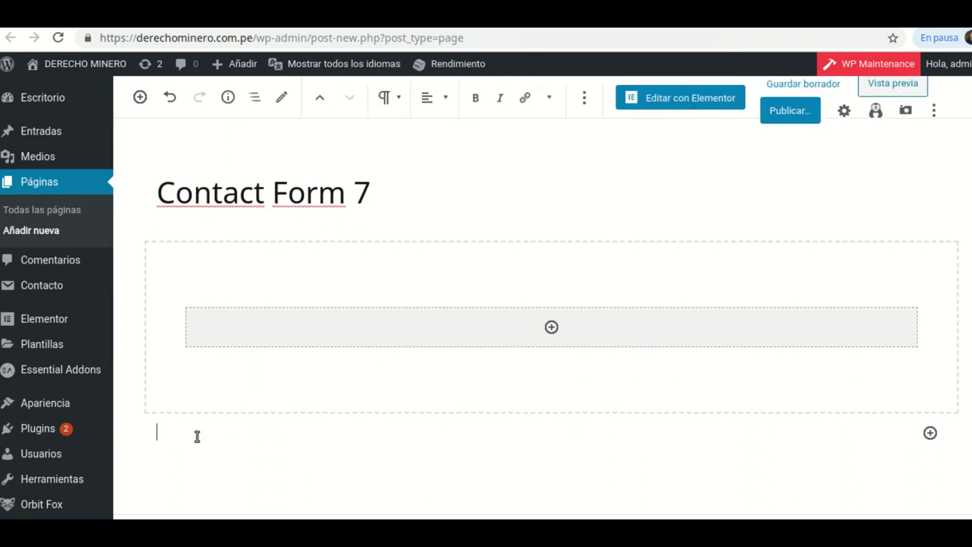
right_click(197, 436)
click(238, 309)
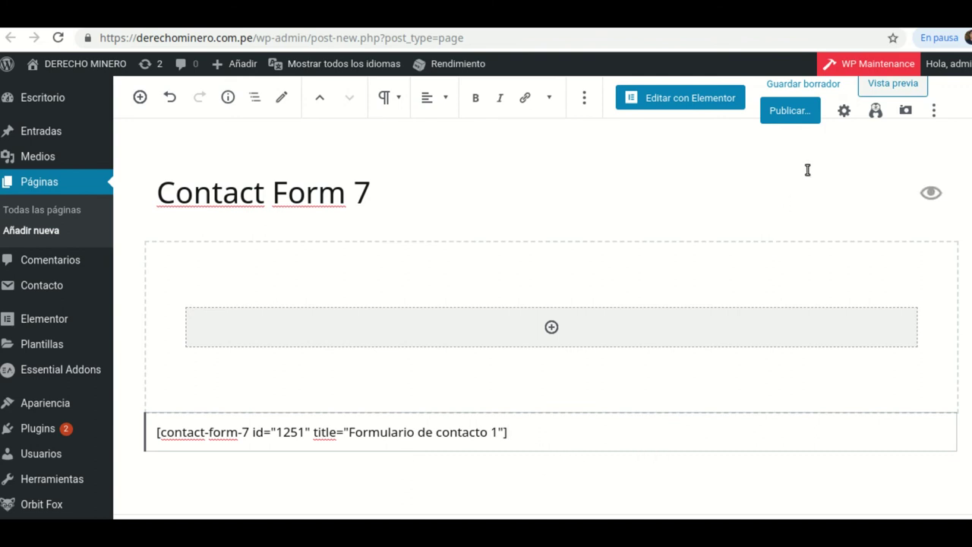
click(790, 111)
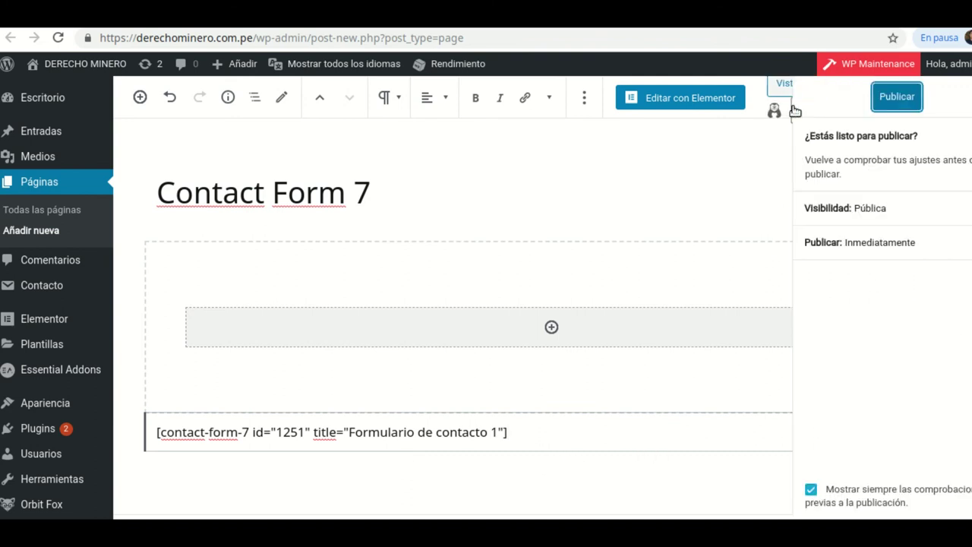
- Confirm publishing the Contact Form 7 page and view the live page in a new tab
click(888, 103)
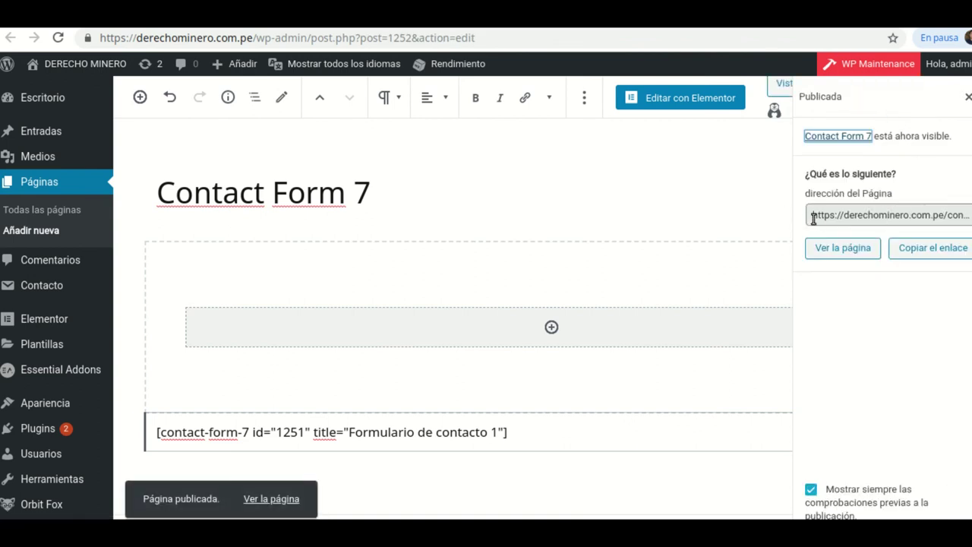
click(814, 217)
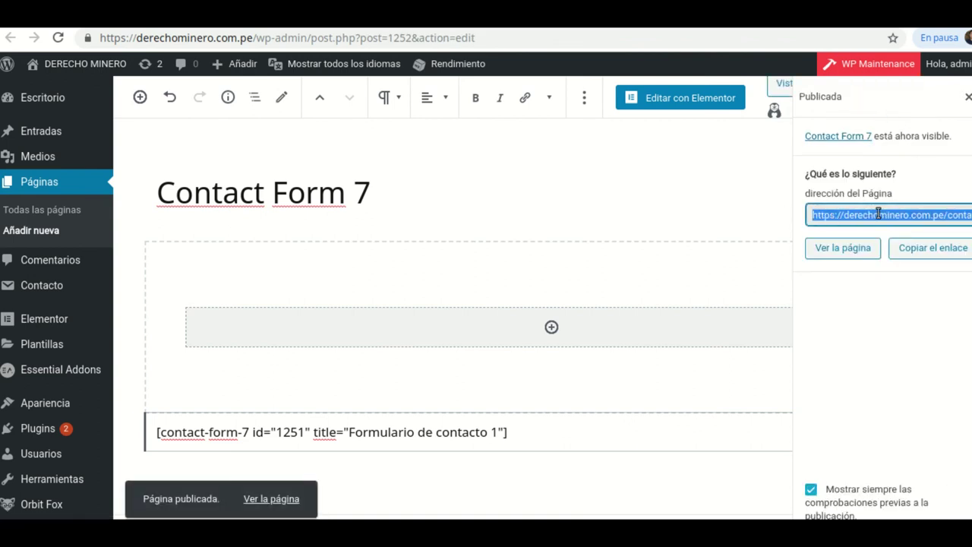
right_click(835, 253)
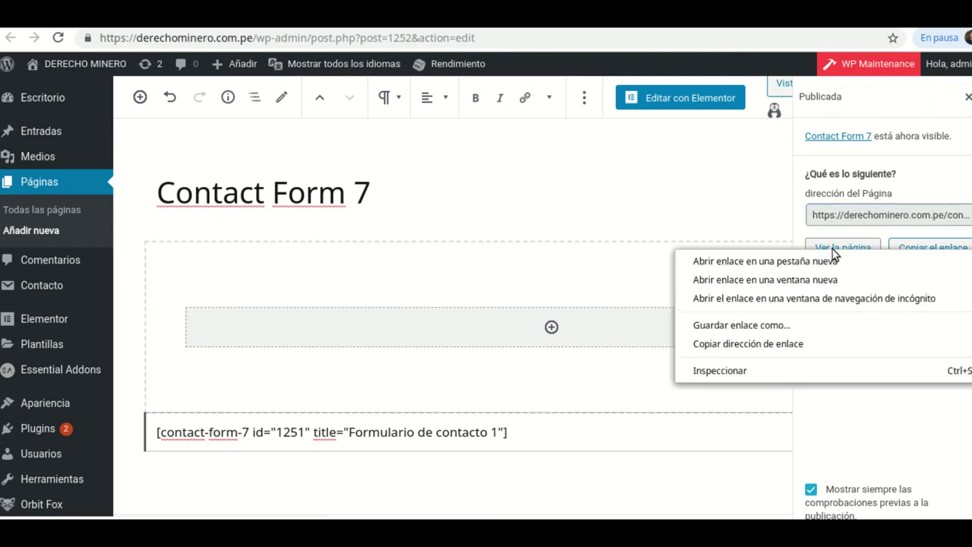
click(768, 259)
key(ctrl+Tab)
scroll(208, 221, down, 3)
scroll(210, 227, up, 1)
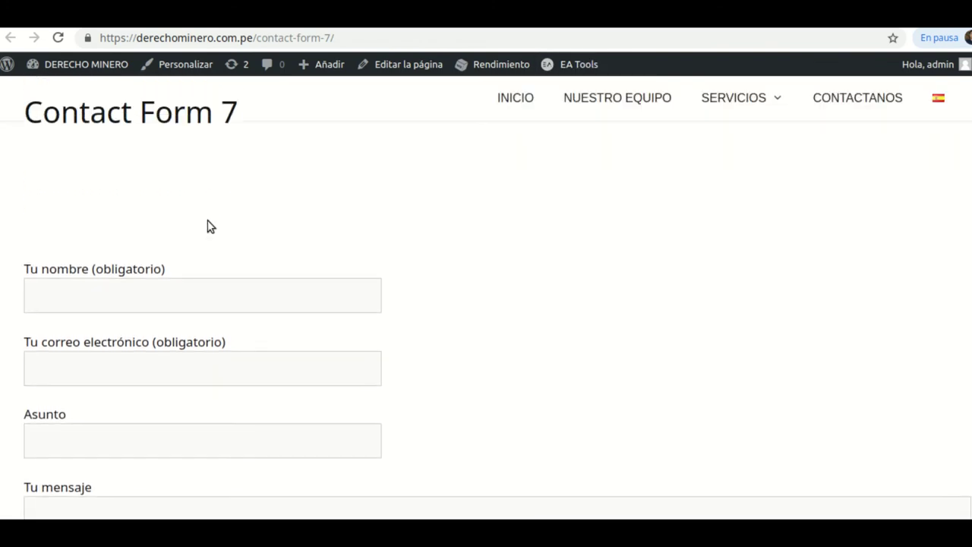
scroll(221, 266, down, 4)
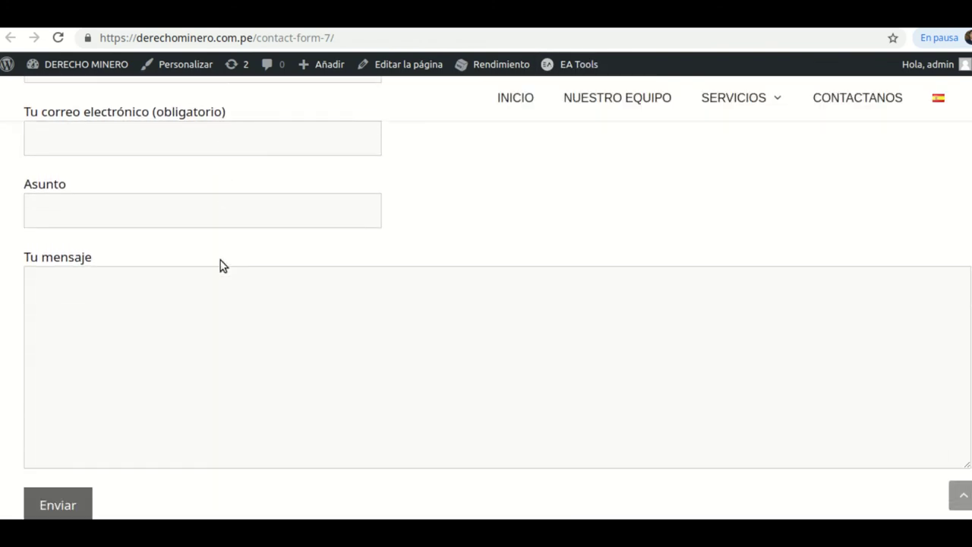
scroll(290, 286, up, 4)
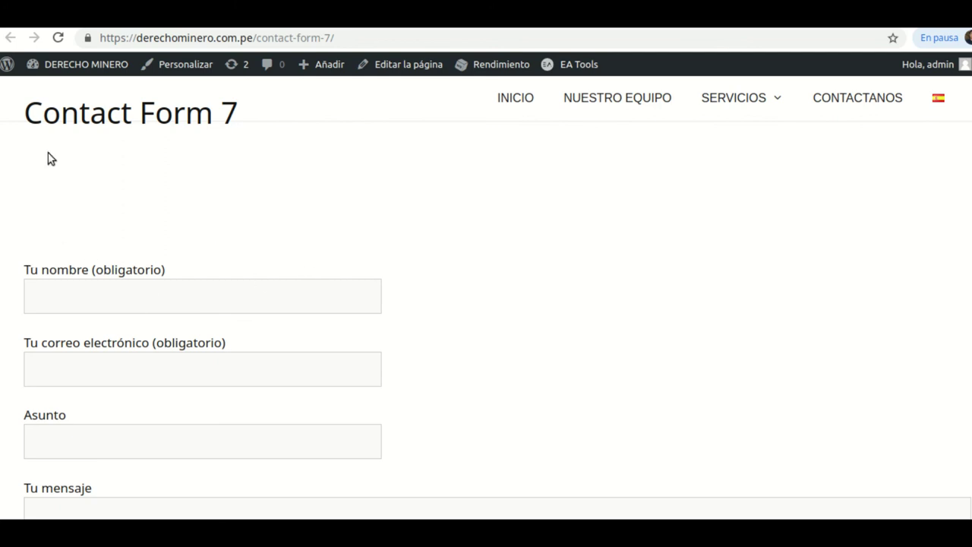
scroll(304, 317, down, 2)
scroll(304, 317, up, 2)
scroll(302, 322, up, 1)
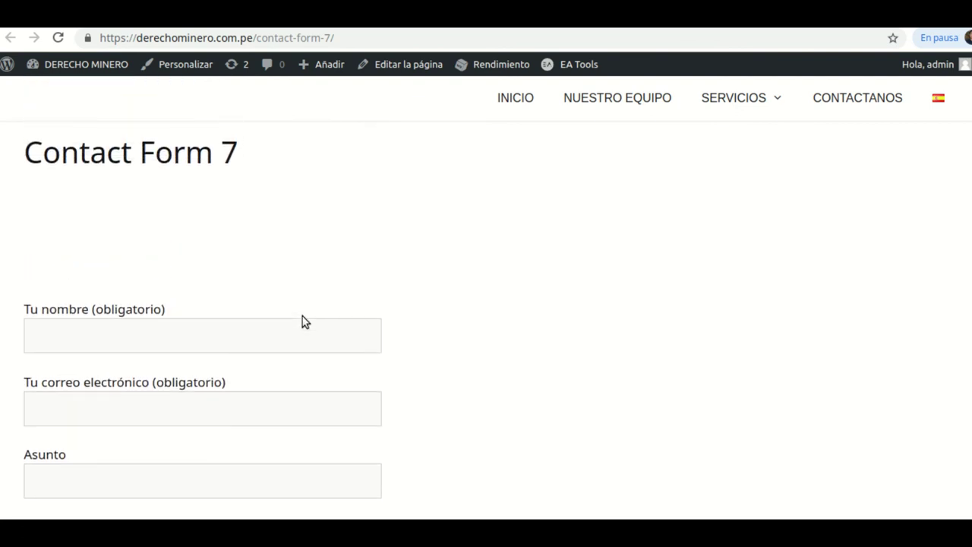
scroll(301, 322, down, 3)
scroll(303, 317, up, 3)
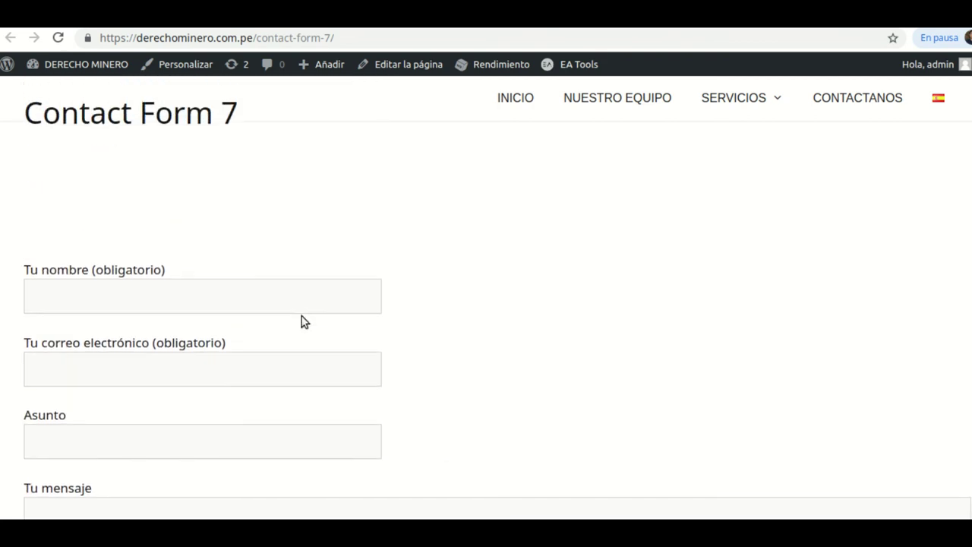
- Fill in the sender's name and the saved e-mail address on the live form
click(162, 306)
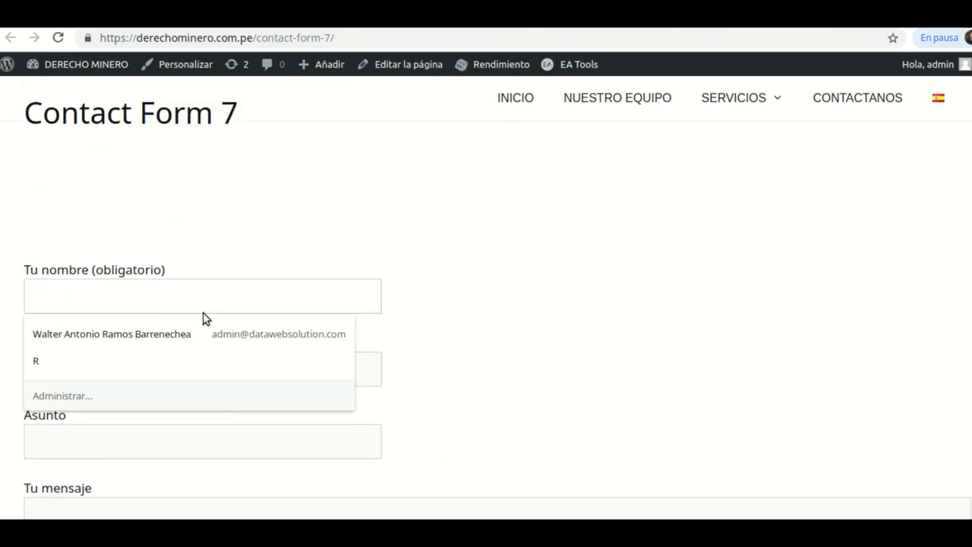
text(Antonio)
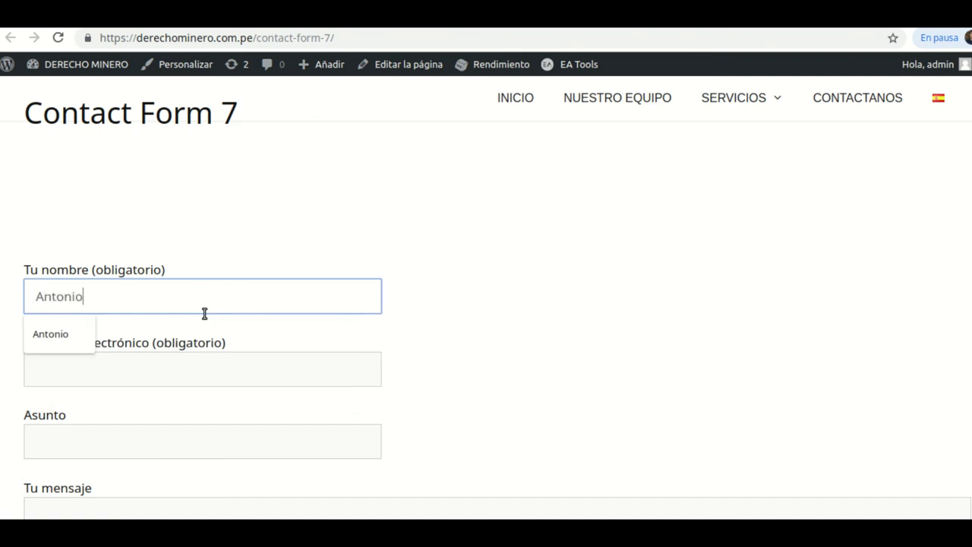
scroll(167, 317, down, 2)
click(131, 261)
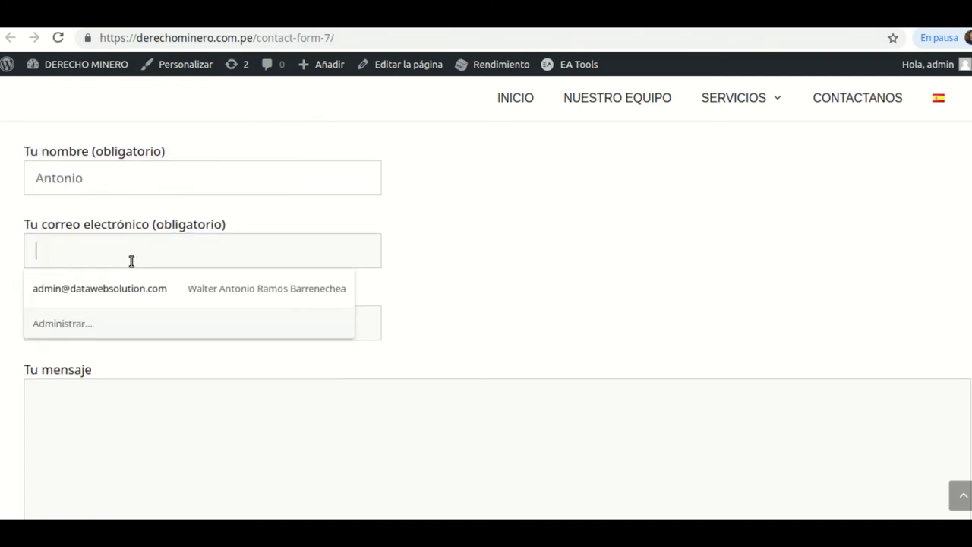
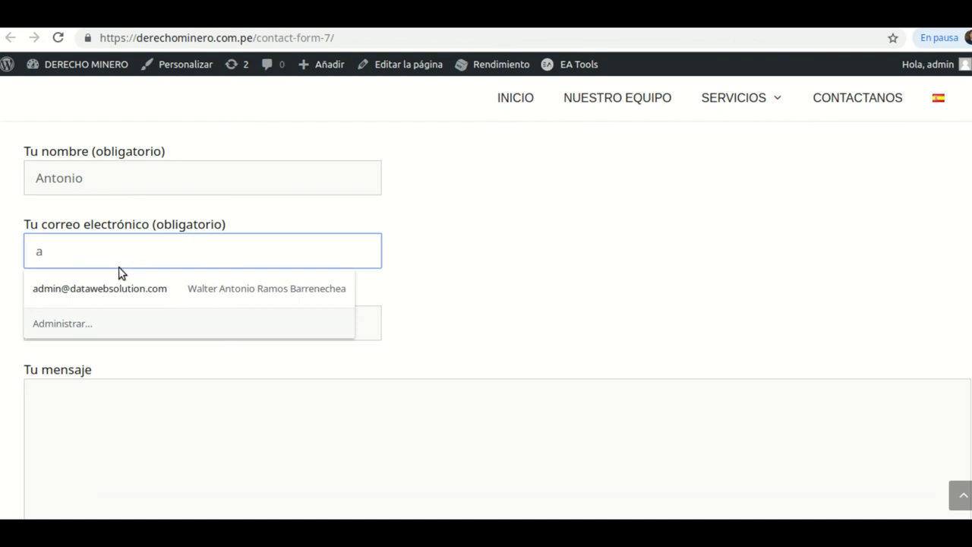
click(124, 293)
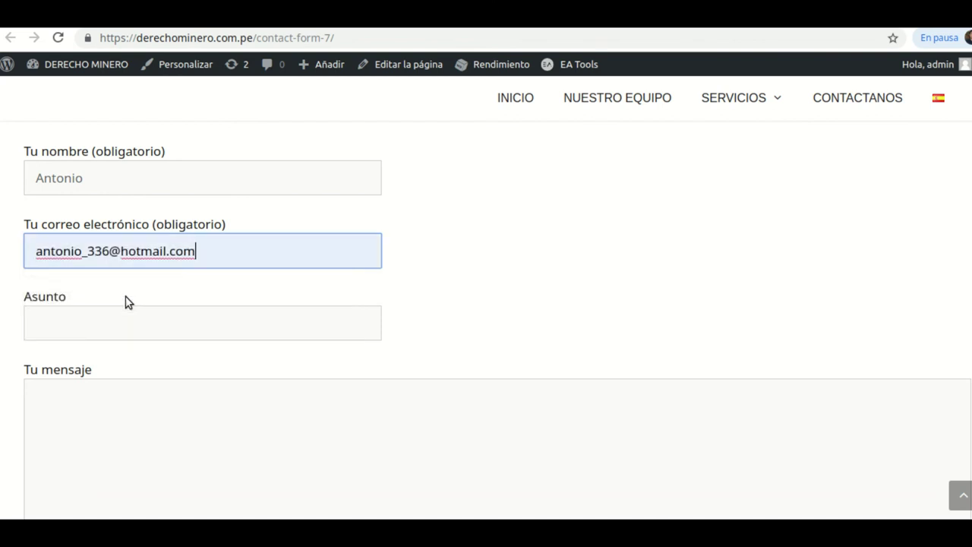
- Enter subject 'Prueba 1' and the message 'Mensaje de prueba 1', then submit the form
click(108, 325)
text(P)
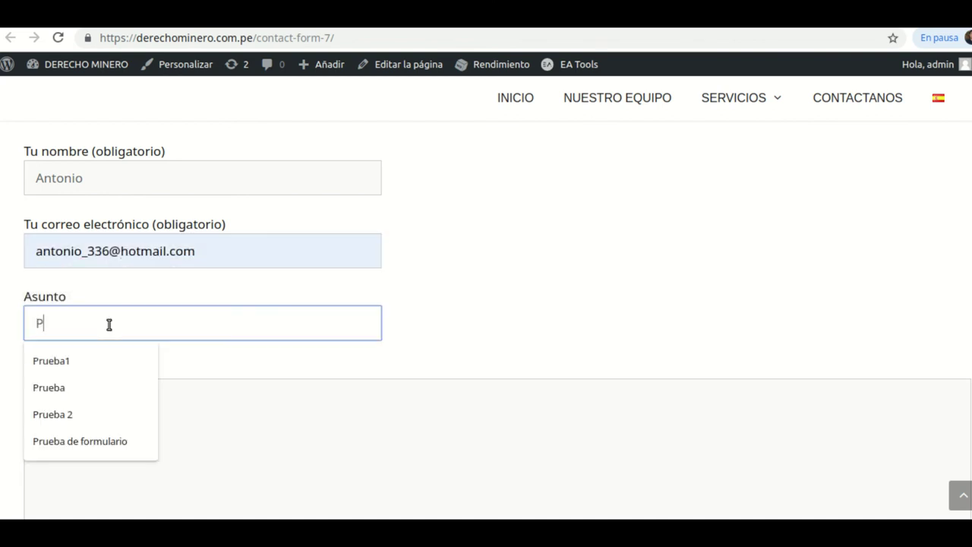
text(rueba 1)
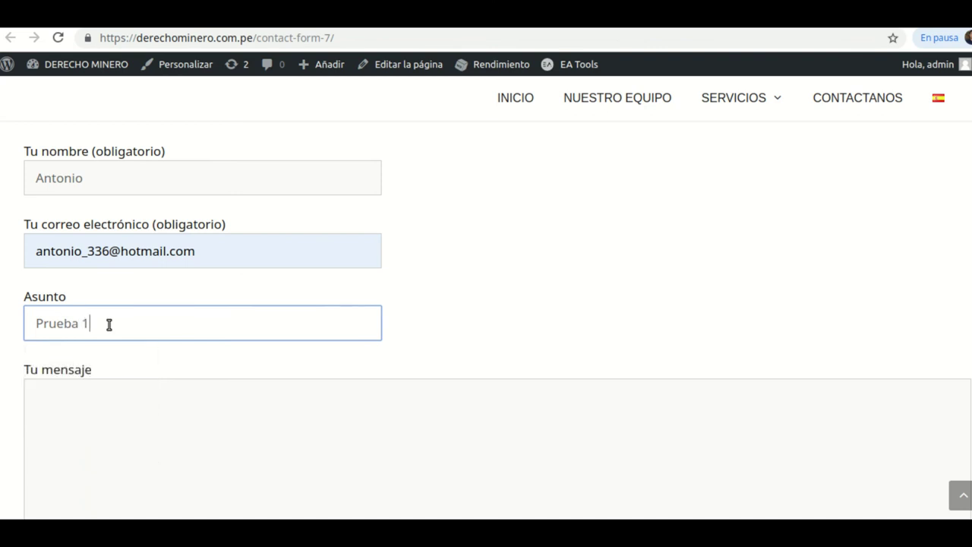
scroll(97, 369, down, 1)
click(110, 341)
click(110, 341)
text(Mensaje de prueba 1)
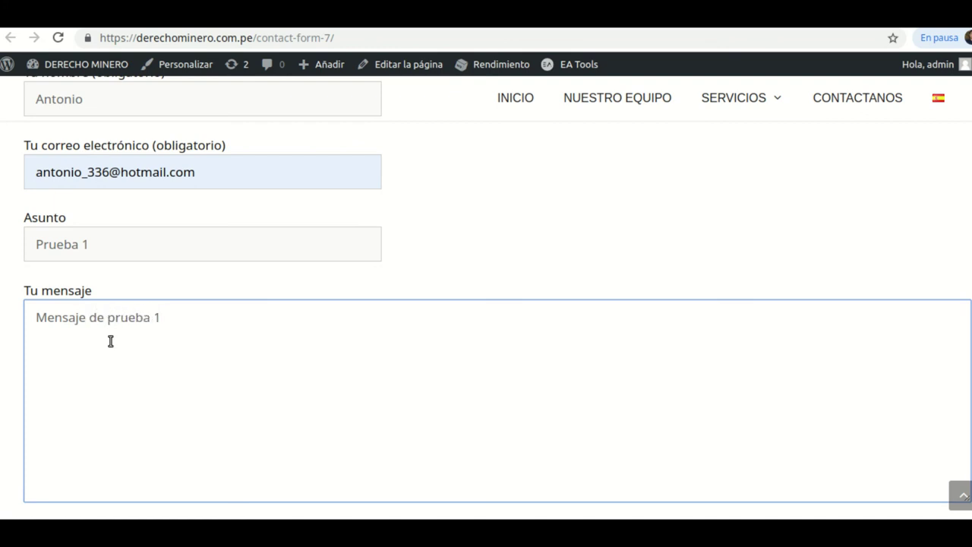
scroll(110, 341, down, 2)
click(56, 418)
scroll(174, 372, down, 1)
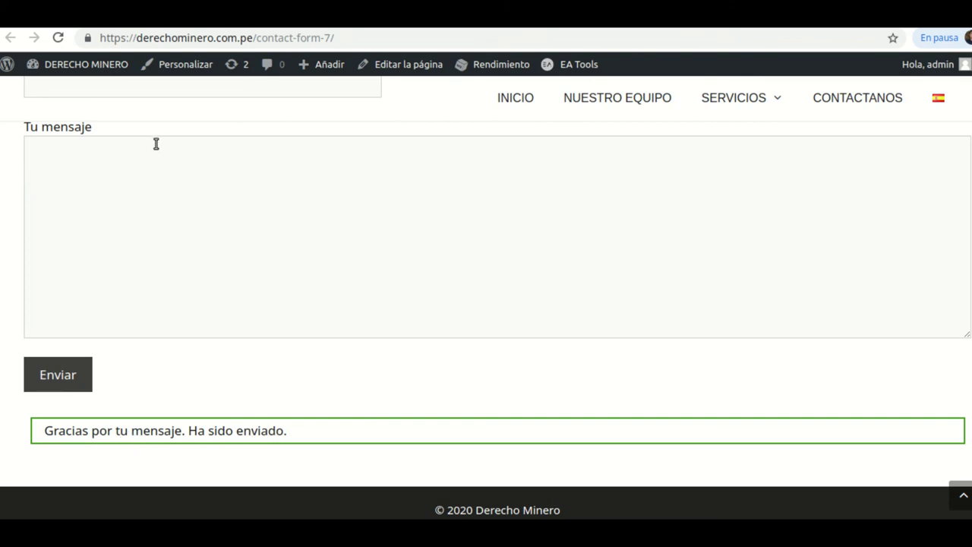
- Refresh the Roundcube inbox, open the 'DERECHO MINERO «Prueba 1»' e-mail, then return to WordPress
click(75, 20)
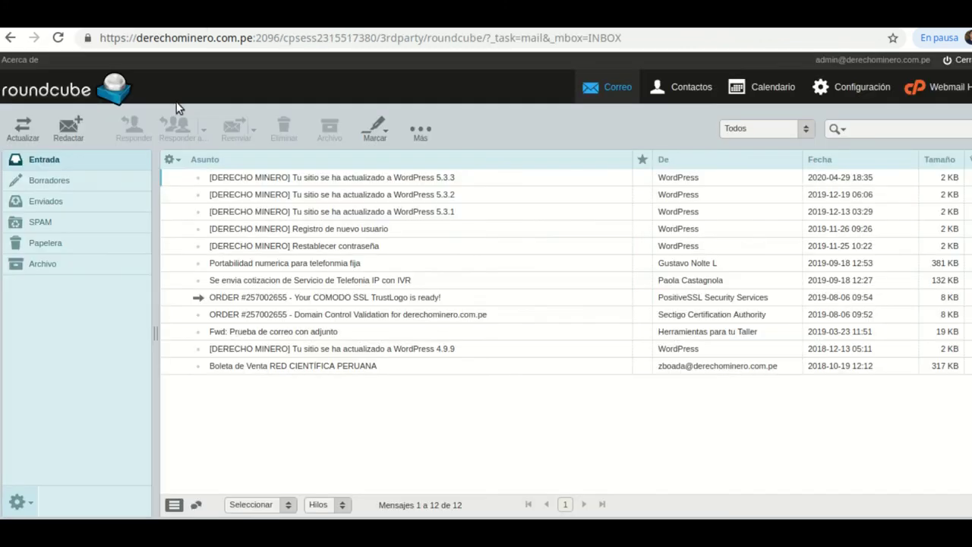
click(58, 38)
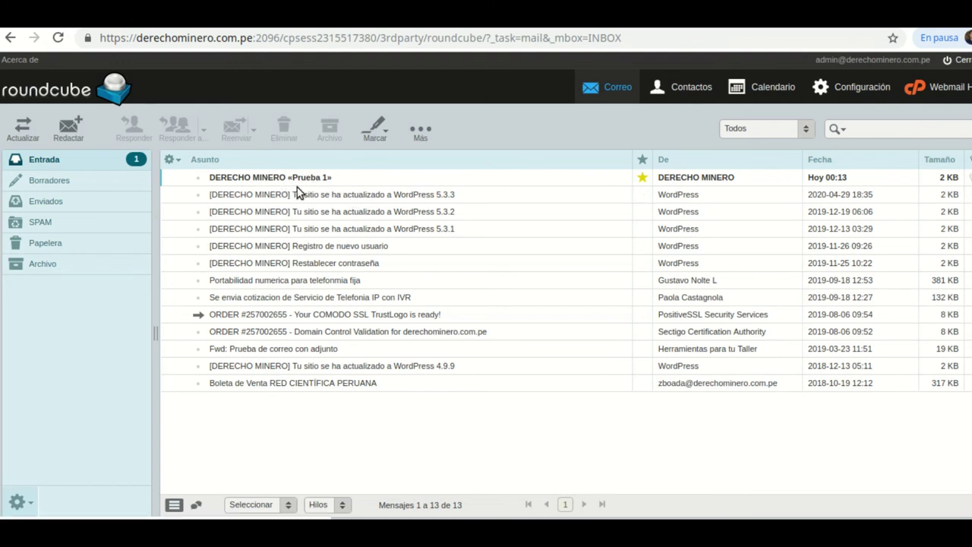
click(275, 179)
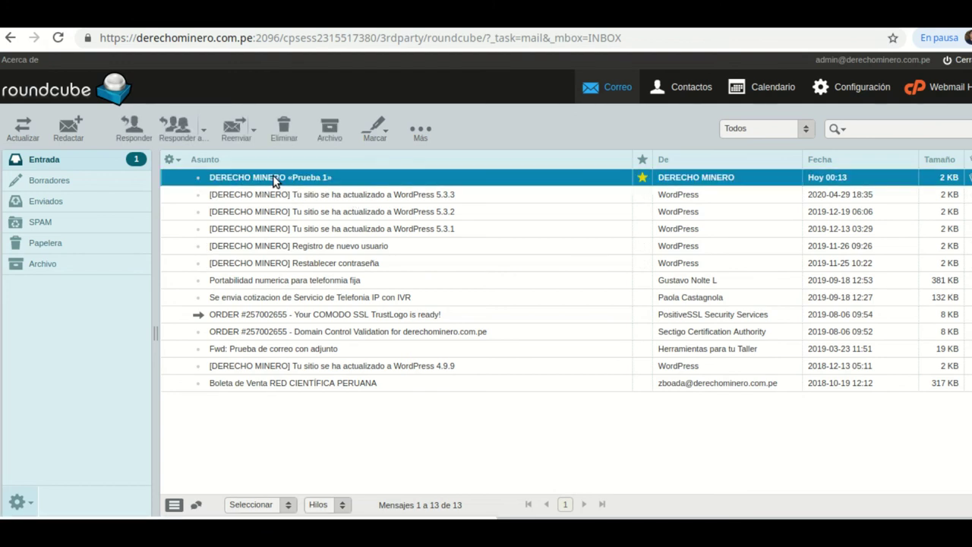
double_click(280, 182)
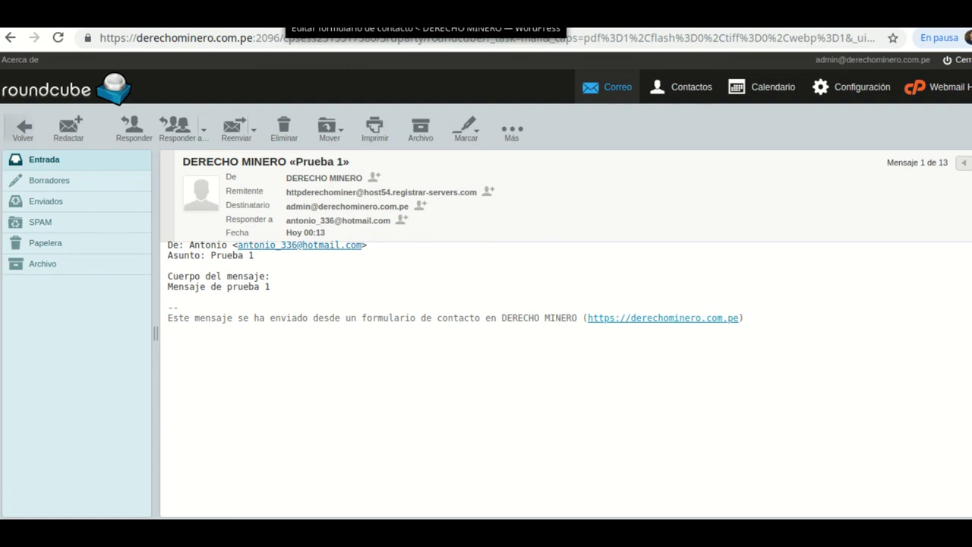
click(300, 14)
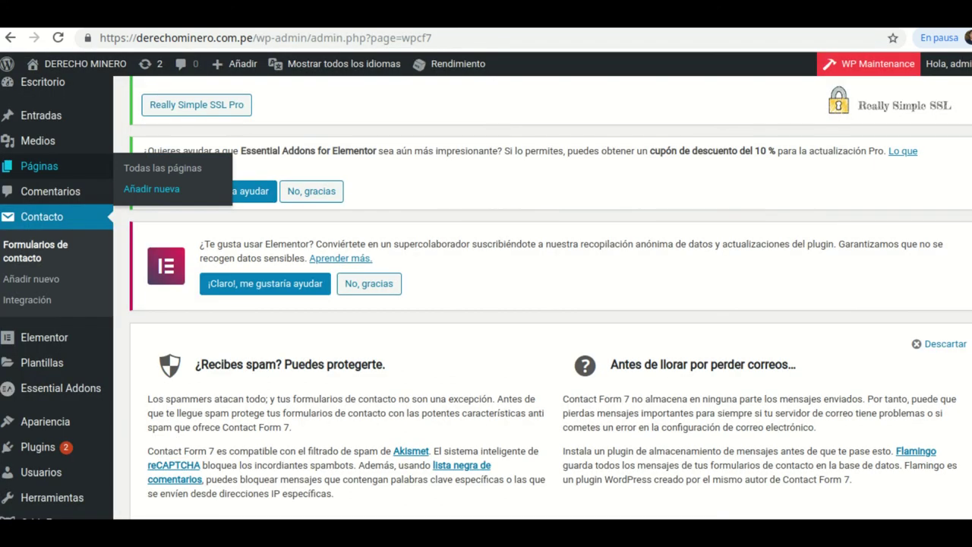
- Open Formulario de contacto 1 in the form editor and highlight its shortcode
scroll(446, 261, down, 3)
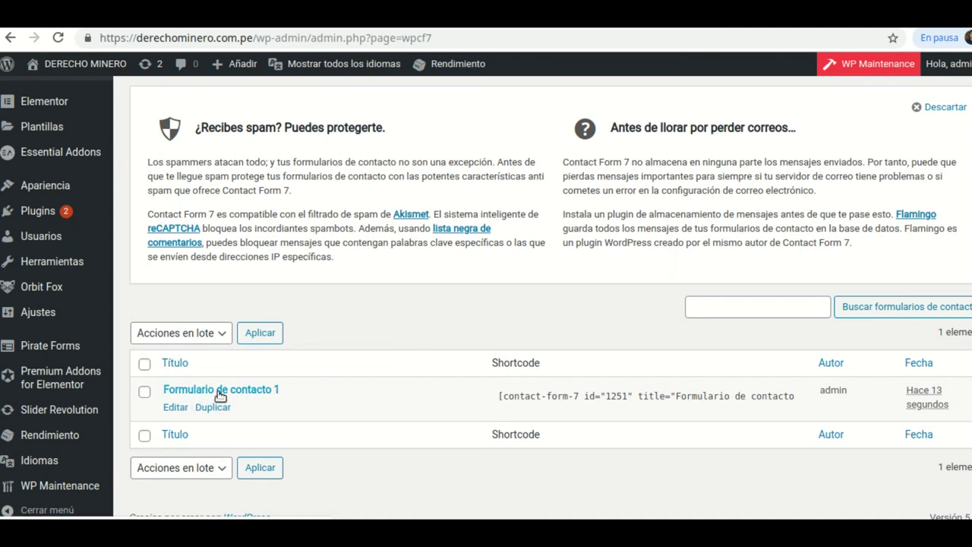
click(221, 394)
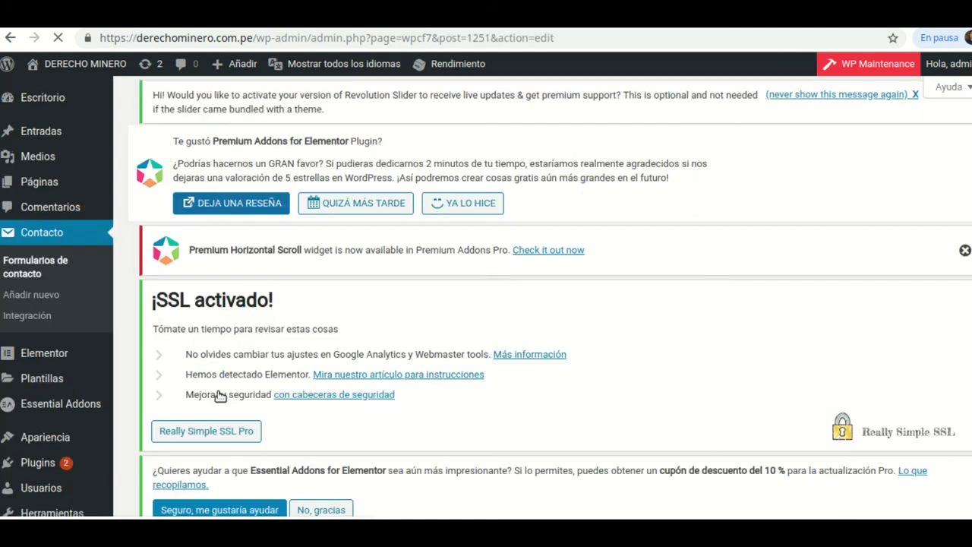
scroll(413, 328, down, 8)
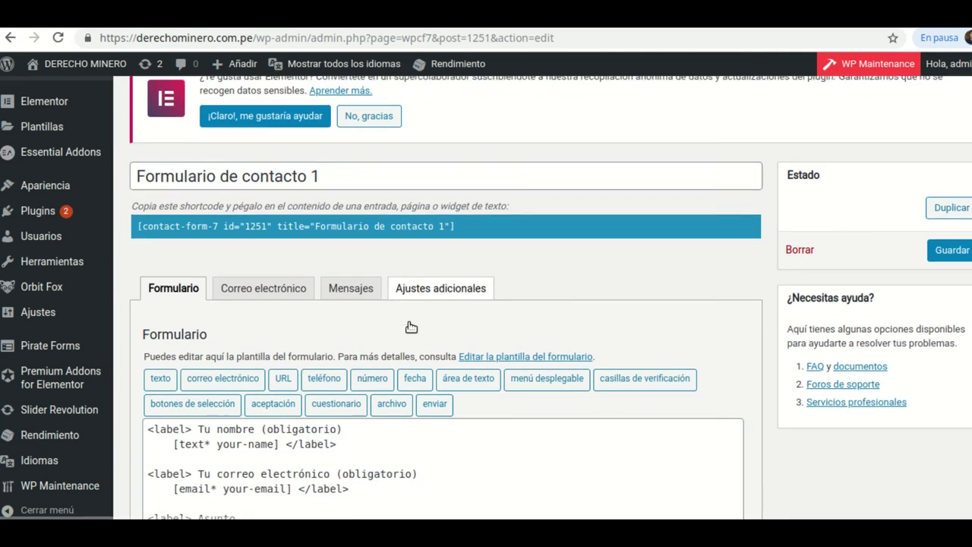
scroll(409, 322, down, 1)
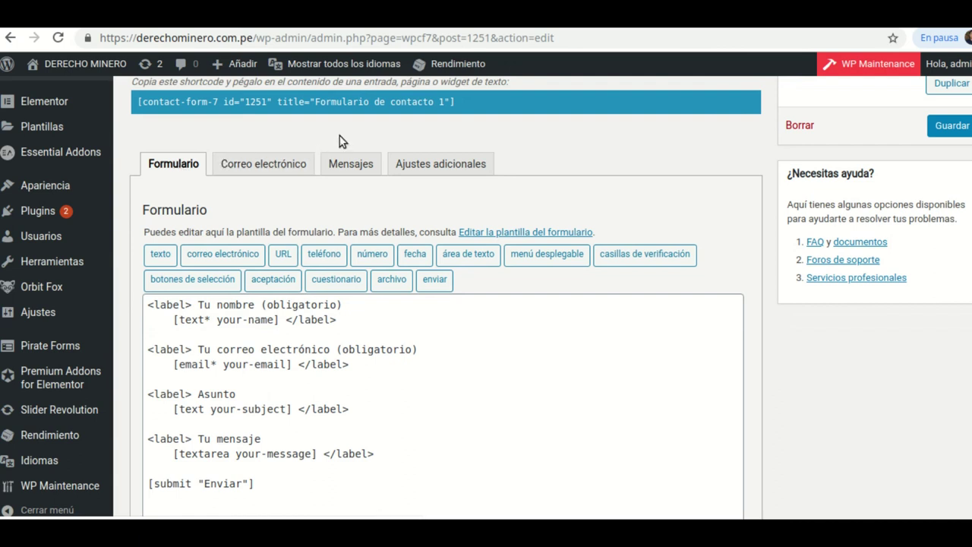
click(455, 101)
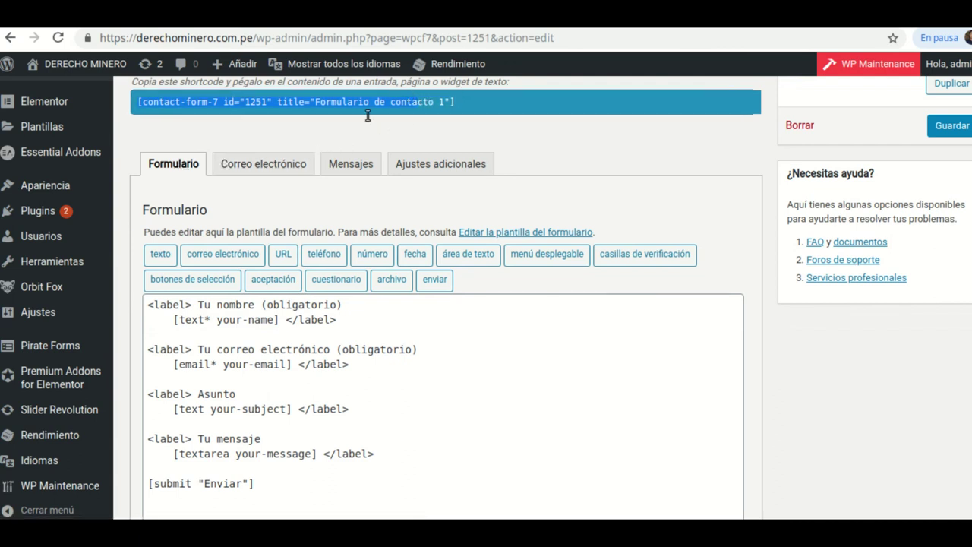
click(462, 105)
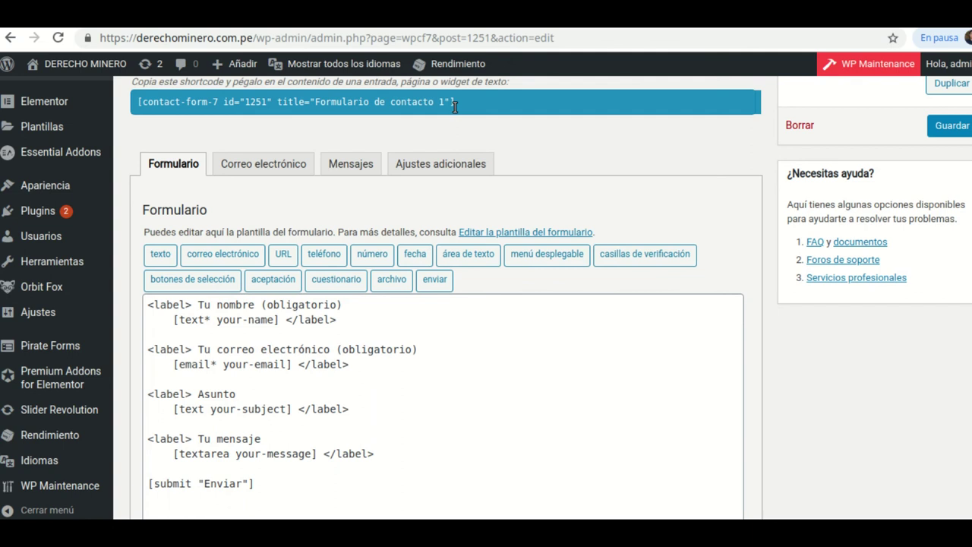
- Highlight the whole template, then the name-field lines, and return to the published page
scroll(180, 155, down, 1)
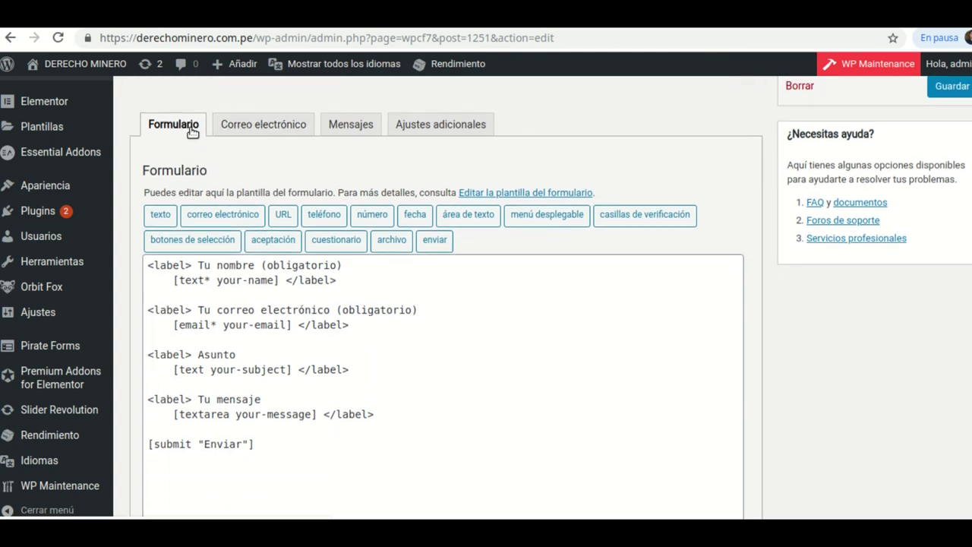
drag(277, 452, 150, 260)
click(446, 390)
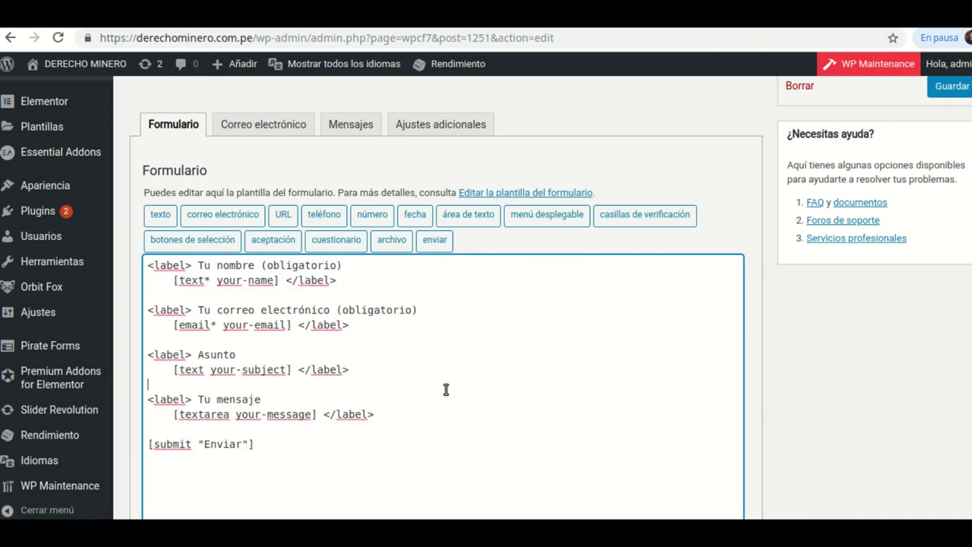
drag(347, 279, 144, 265)
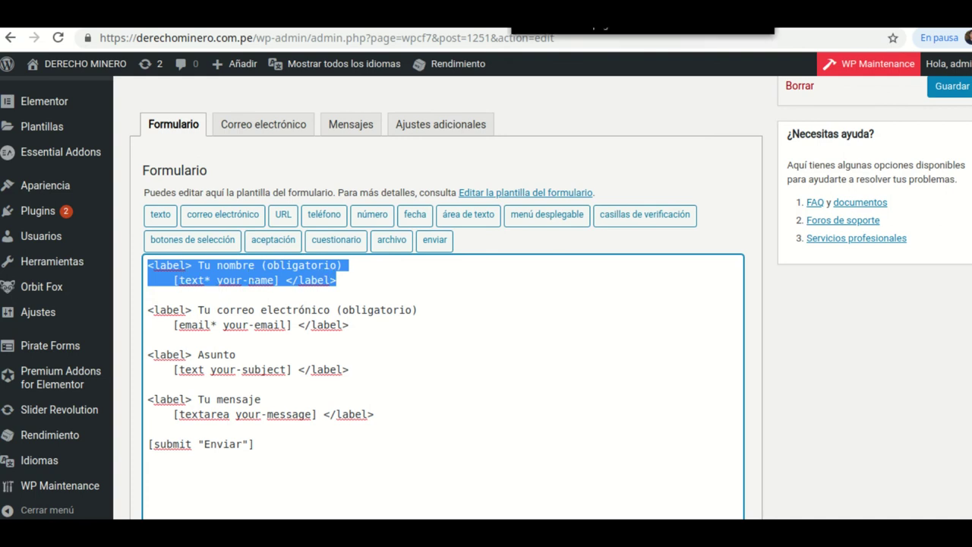
click(659, 17)
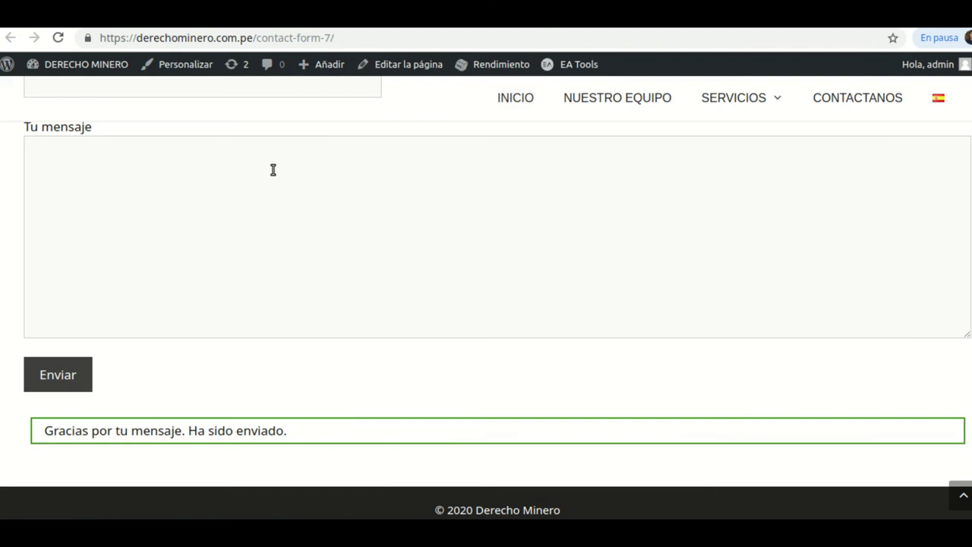
- Highlight the name-field and email-field lines in the form template
scroll(356, 221, up, 4)
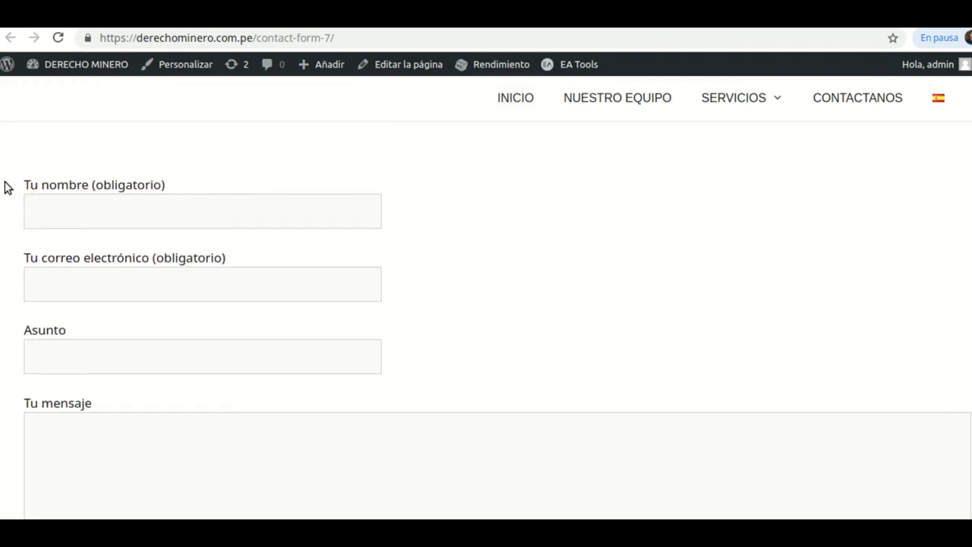
key(ctrl+Tab)
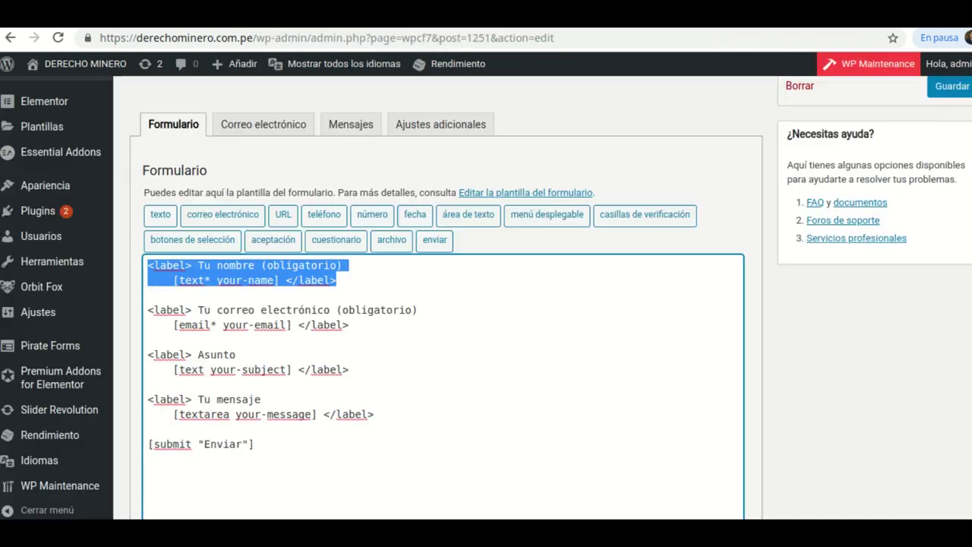
click(340, 281)
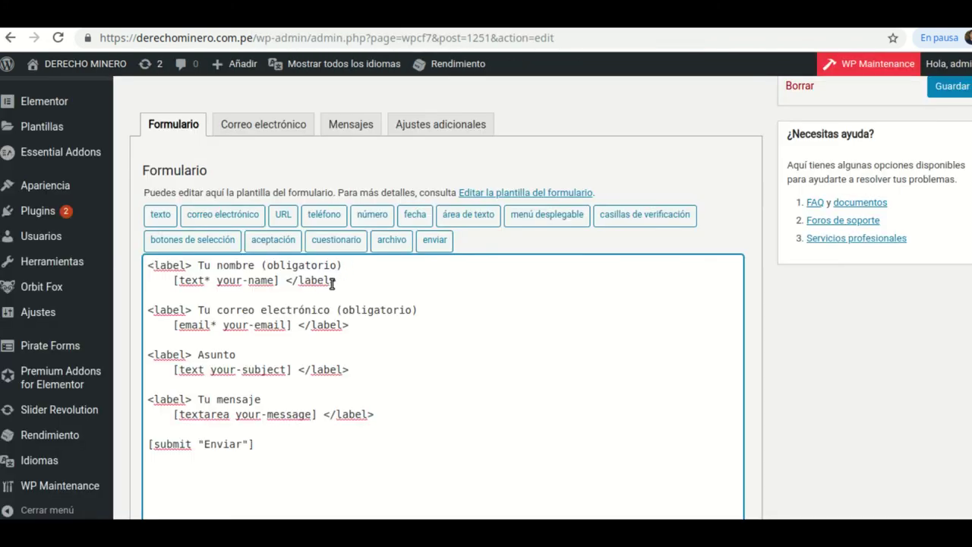
drag(336, 280, 148, 265)
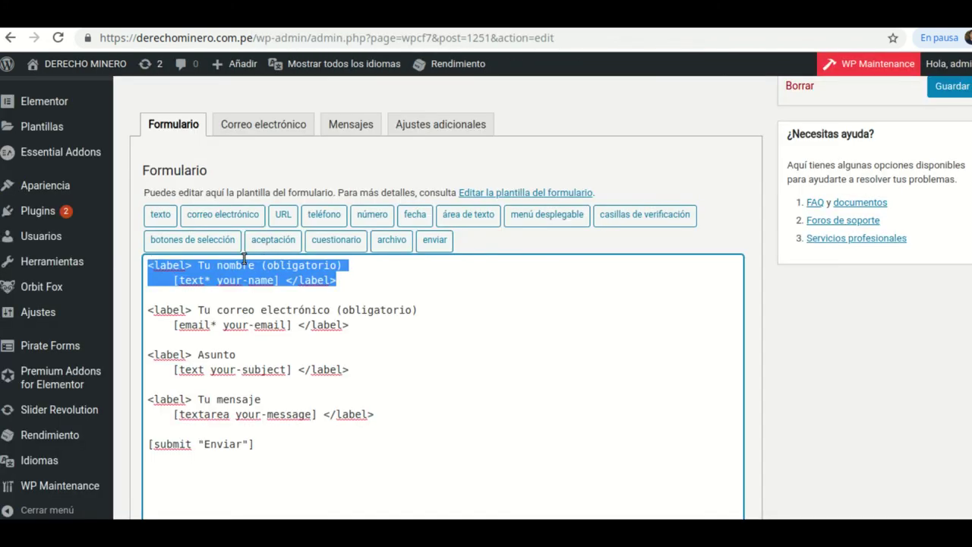
click(346, 283)
drag(365, 329, 145, 313)
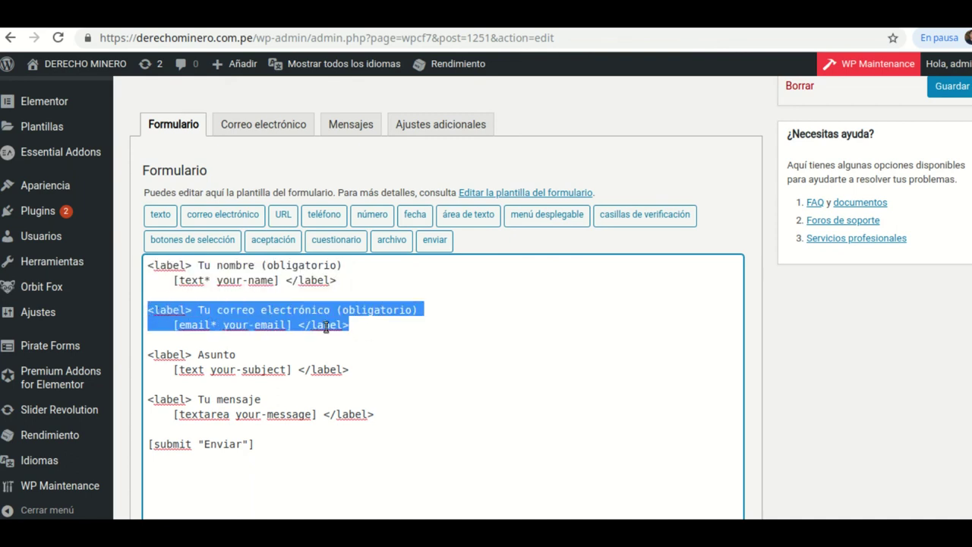
click(385, 329)
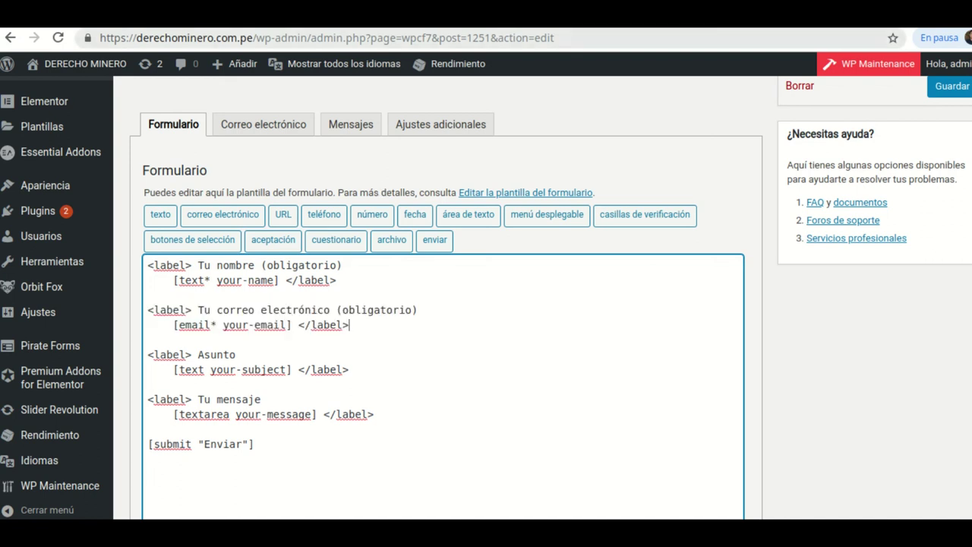
- Check the email field and lower part of the published contact form
click(593, 15)
click(53, 271)
click(238, 256)
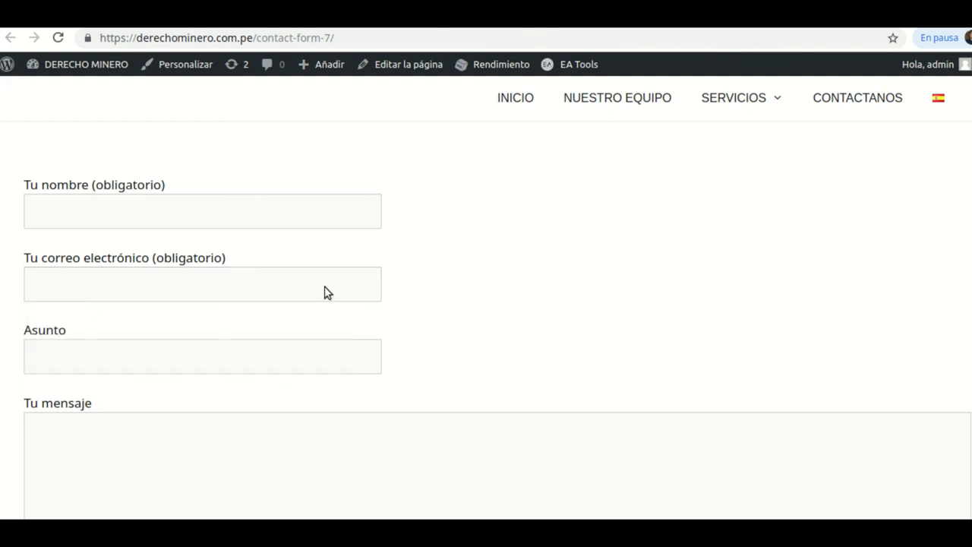
scroll(237, 326, down, 1)
scroll(237, 326, down, 2)
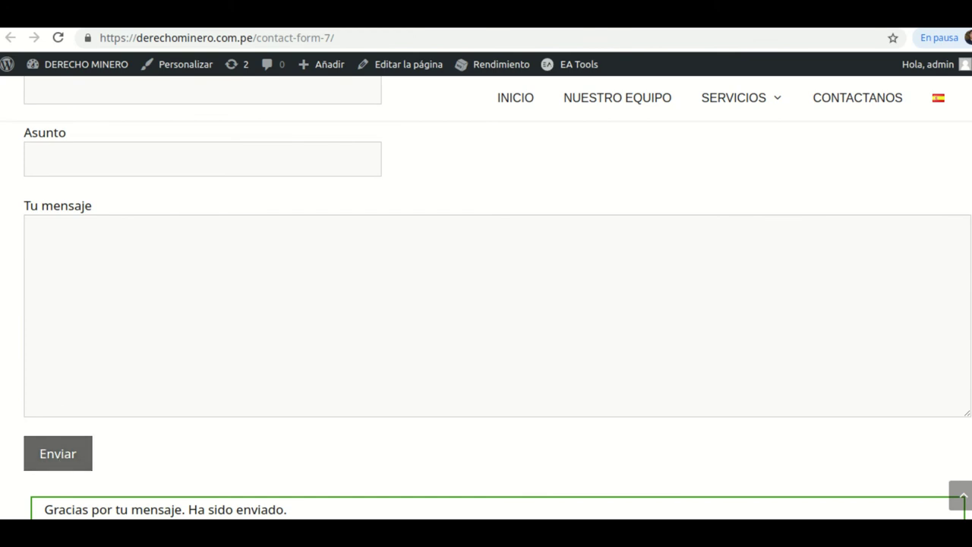
- Back in the template editor, highlight the [submit "Enviar"] line
key(alt+Left)
scroll(282, 423, down, 2)
drag(257, 365, 149, 365)
click(149, 366)
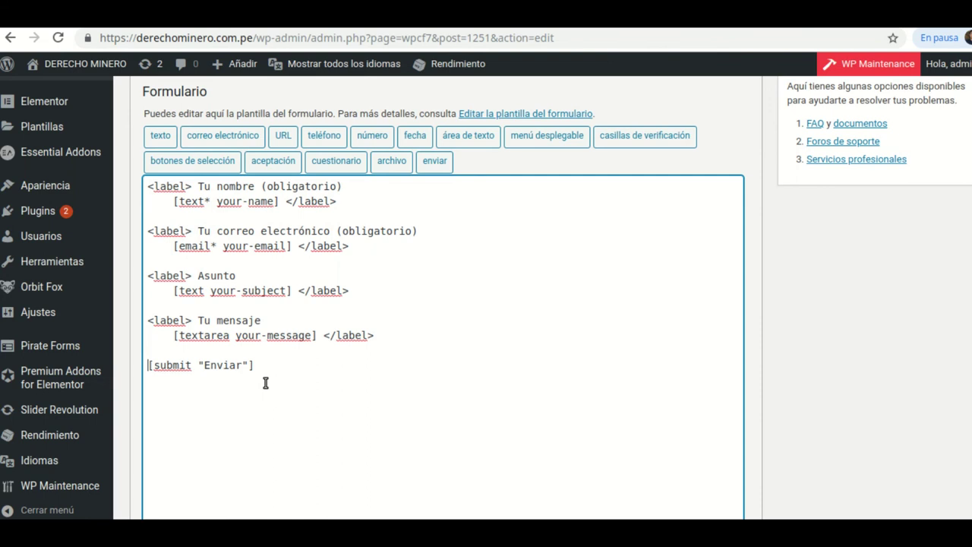
drag(257, 367, 150, 366)
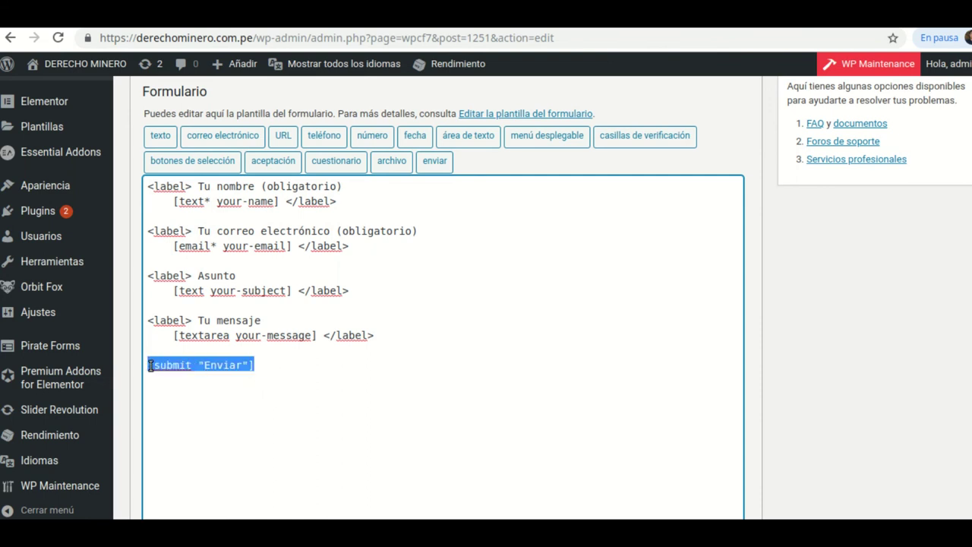
double_click(291, 369)
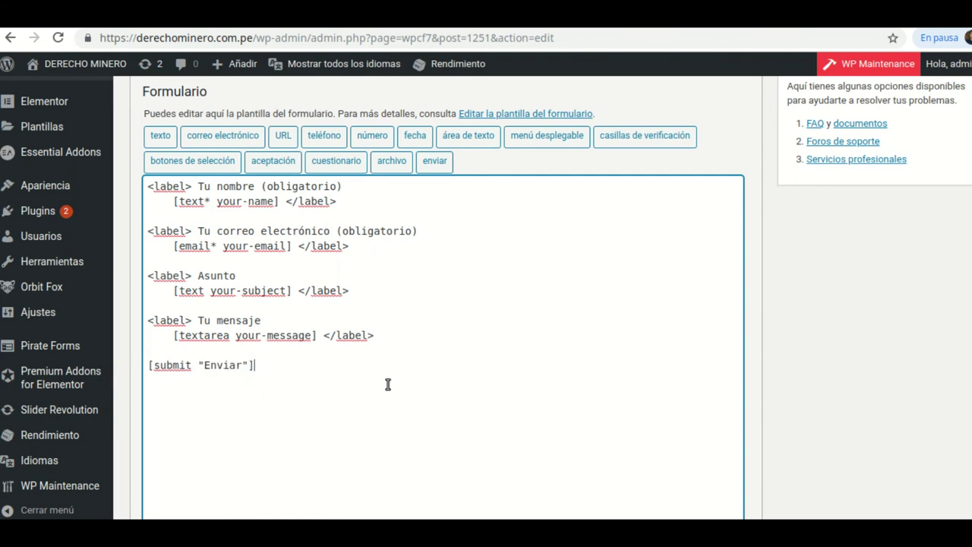
scroll(413, 385, up, 2)
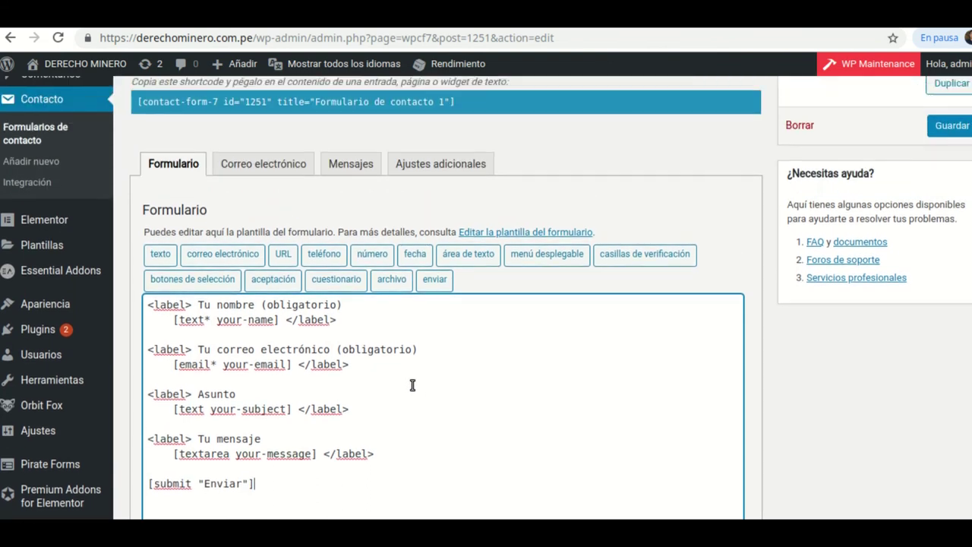
- Review the Correo electrónico settings: Para, De, subject DERECHO MINERO «[your-subject]», Reply-To header and body
click(257, 166)
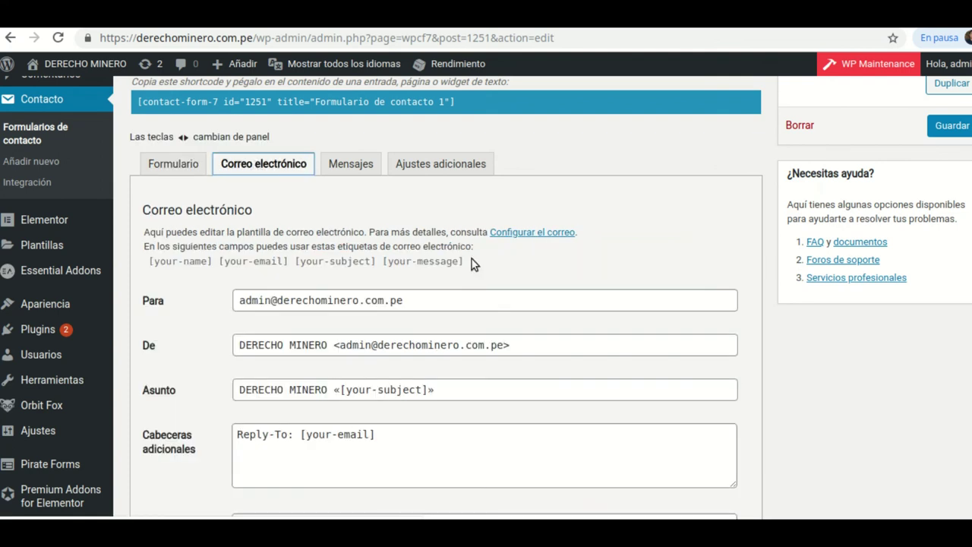
scroll(473, 261, down, 2)
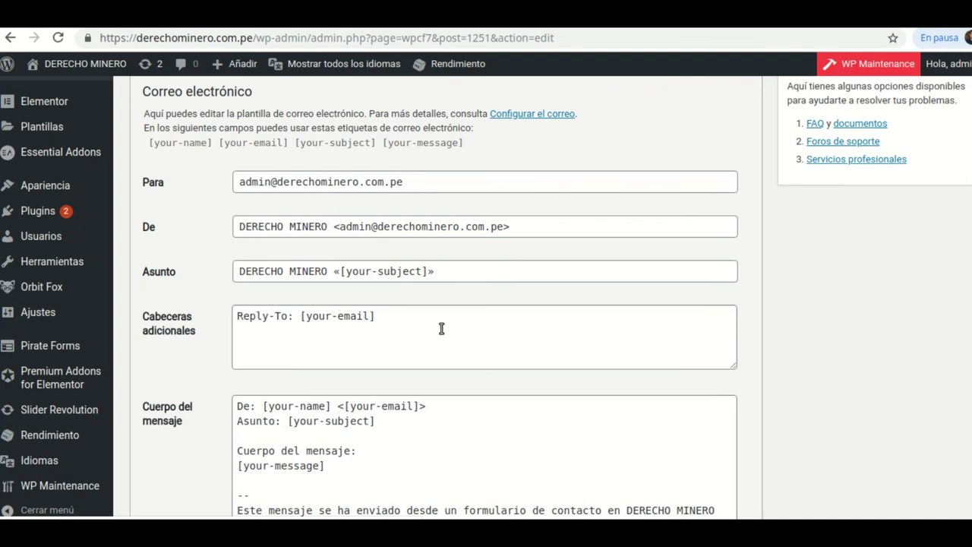
scroll(569, 302, down, 1)
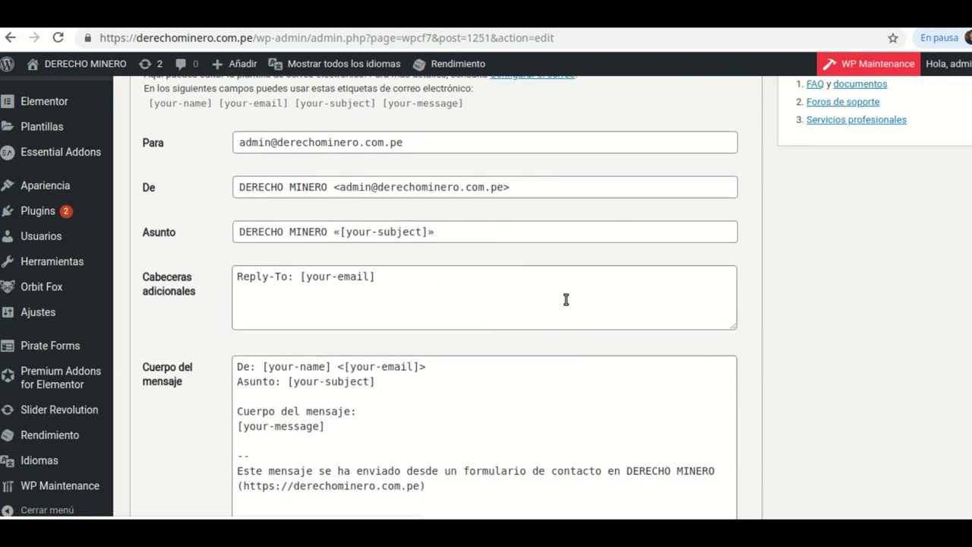
scroll(563, 298, down, 4)
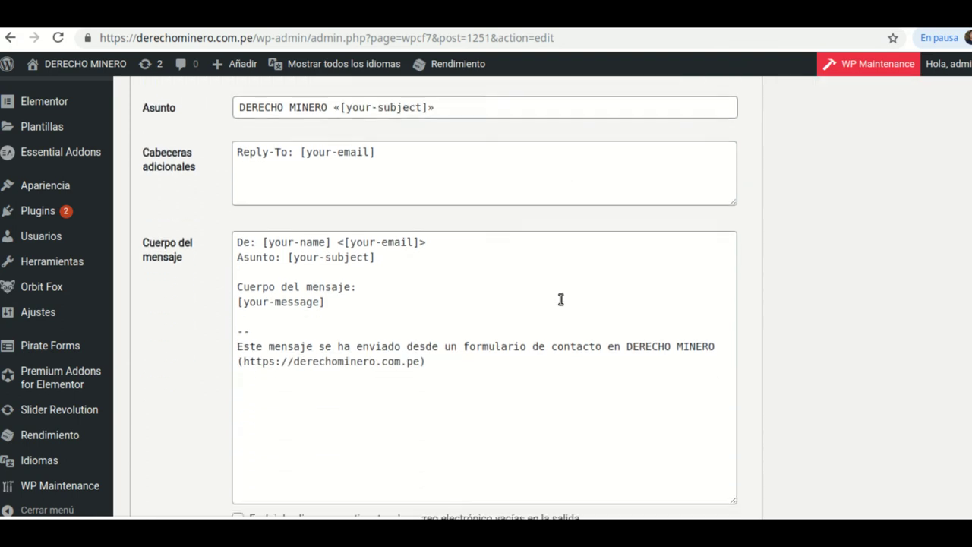
scroll(560, 299, up, 3)
scroll(379, 210, up, 8)
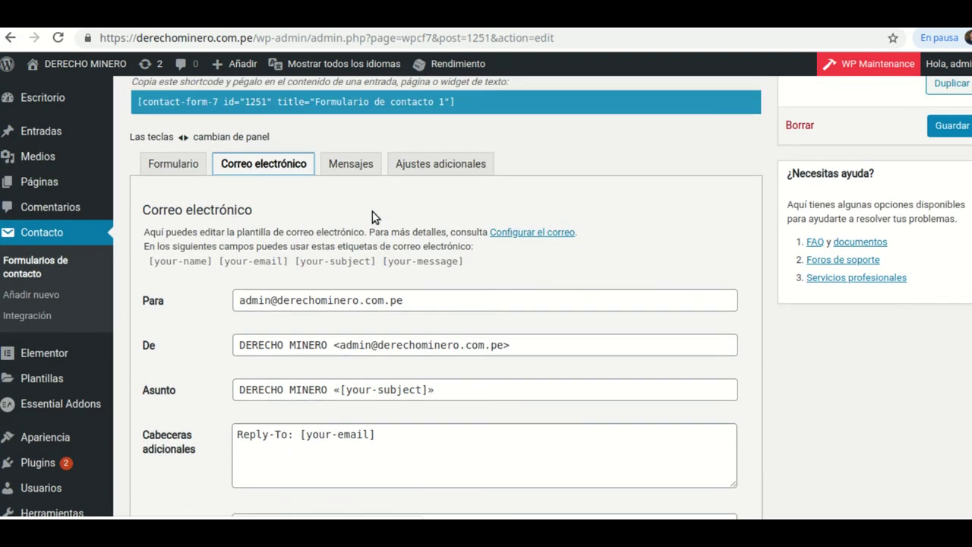
- In the Formulario tab, select and delete the entire default template code
click(173, 245)
scroll(436, 304, down, 4)
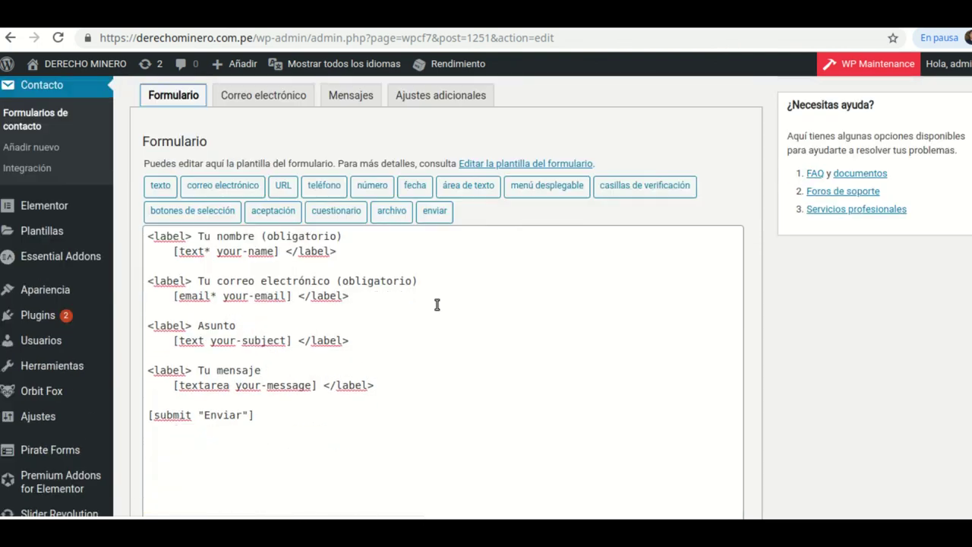
drag(278, 407, 152, 226)
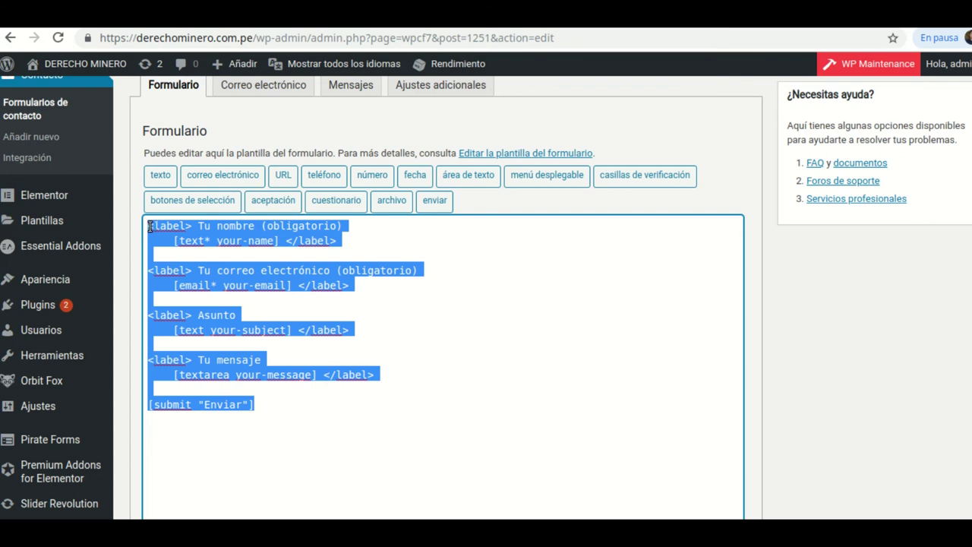
key(BackSpace)
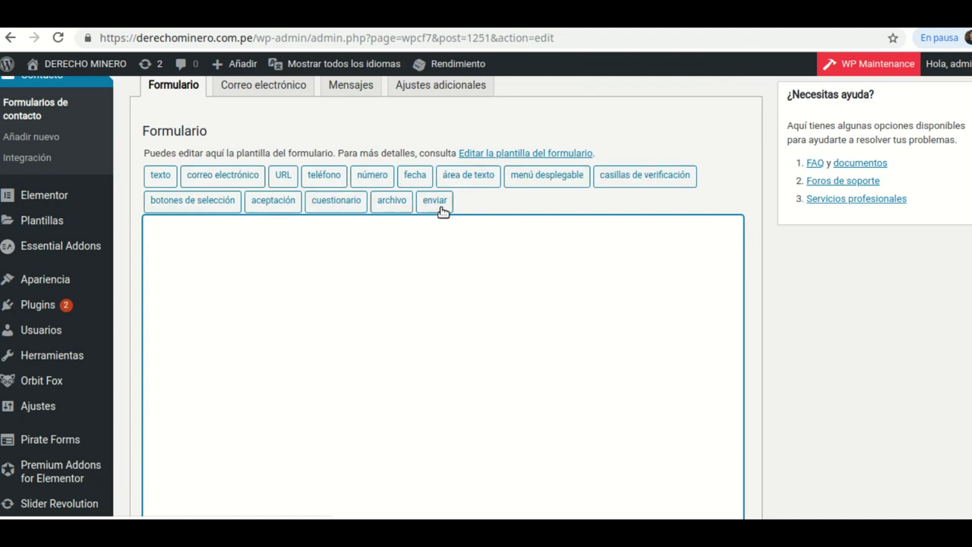
scroll(595, 237, up, 1)
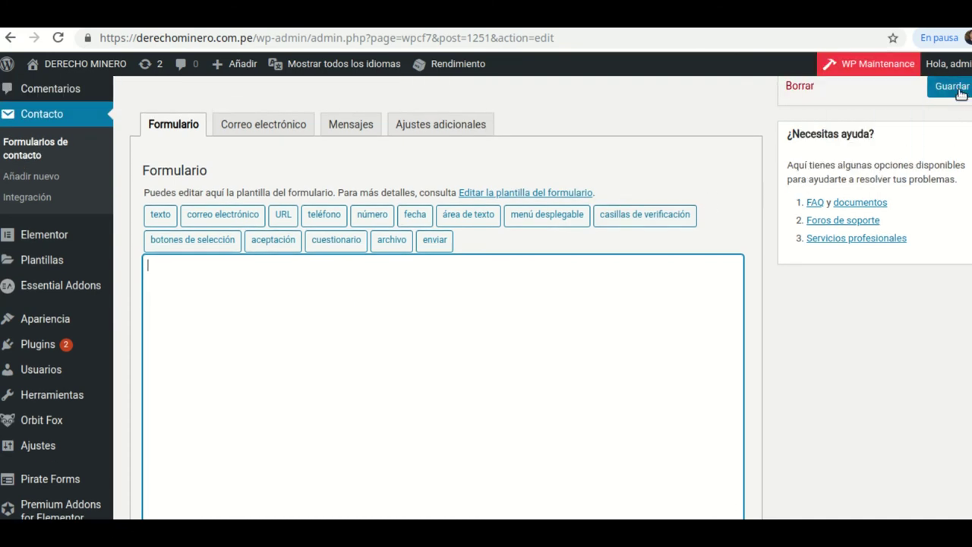
- Save the emptied contact form and review the mail settings flagged with an error
click(960, 92)
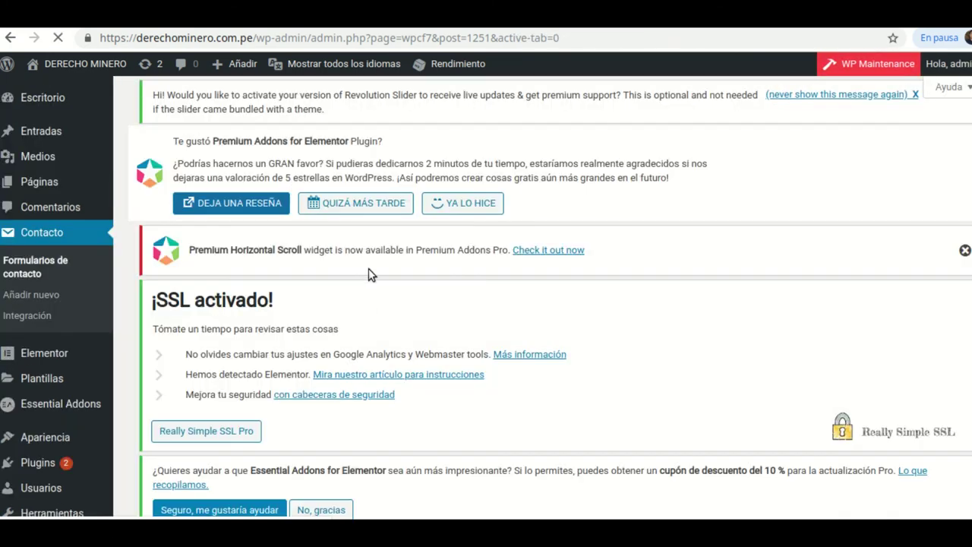
scroll(372, 270, down, 2)
scroll(380, 269, down, 10)
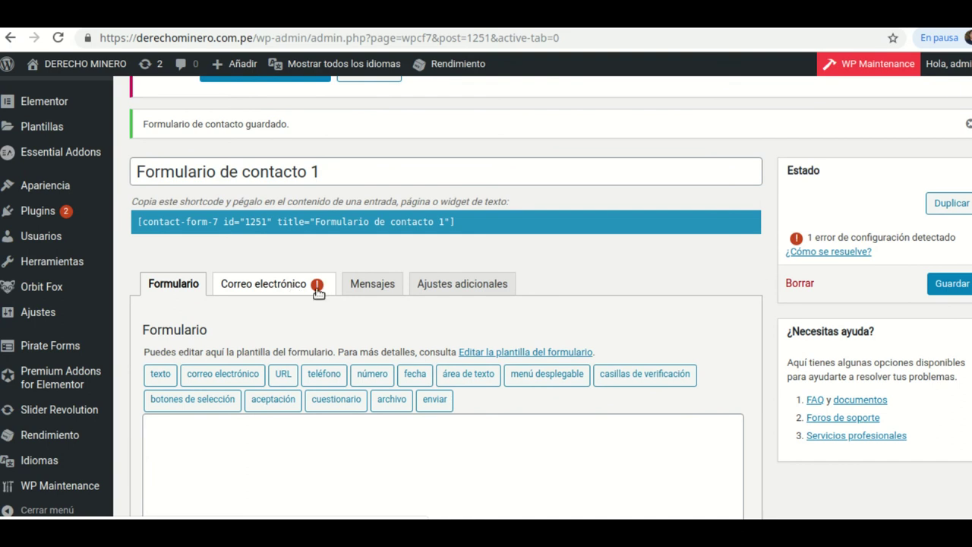
scroll(325, 289, down, 1)
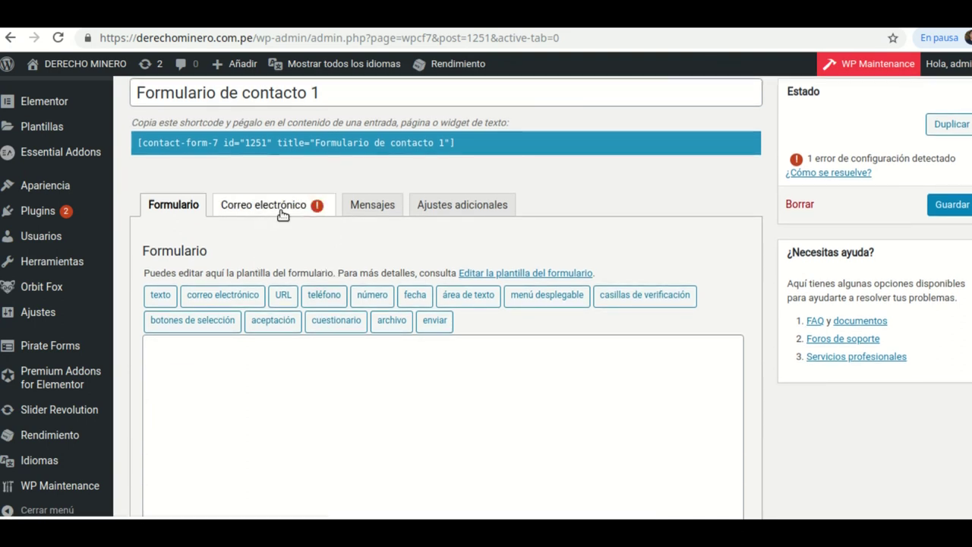
click(276, 207)
scroll(228, 244, down, 2)
scroll(215, 228, up, 1)
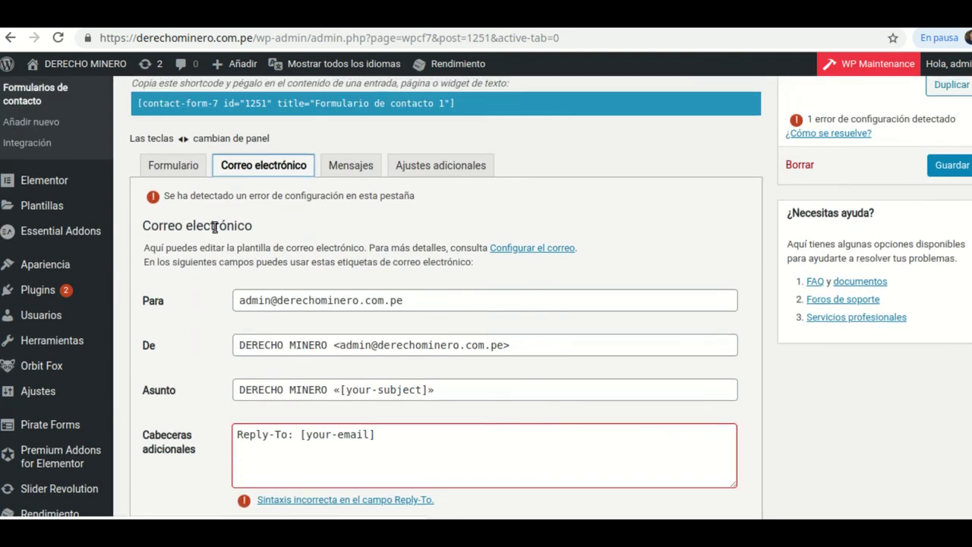
- Go back to the empty form template, reload the published contact page, then return to the editor
click(164, 164)
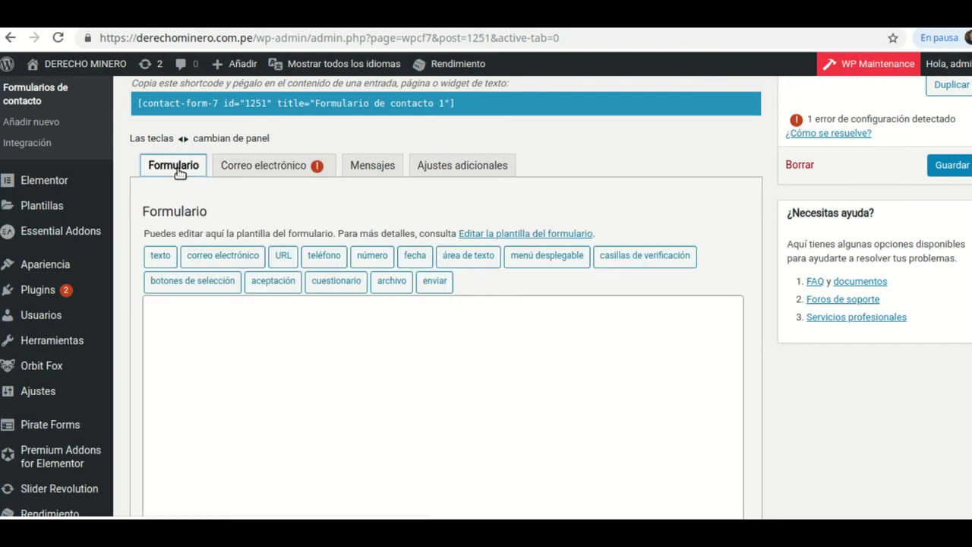
click(170, 313)
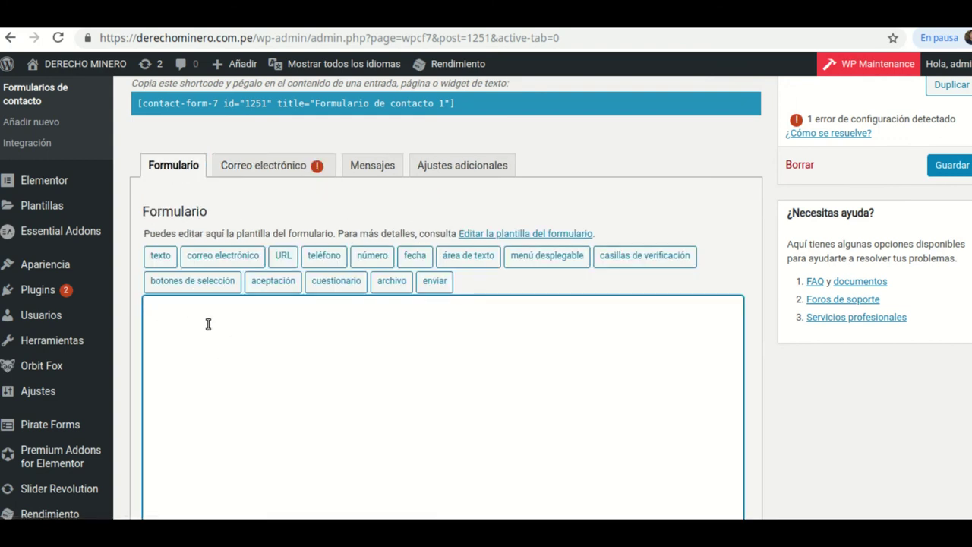
scroll(206, 324, down, 1)
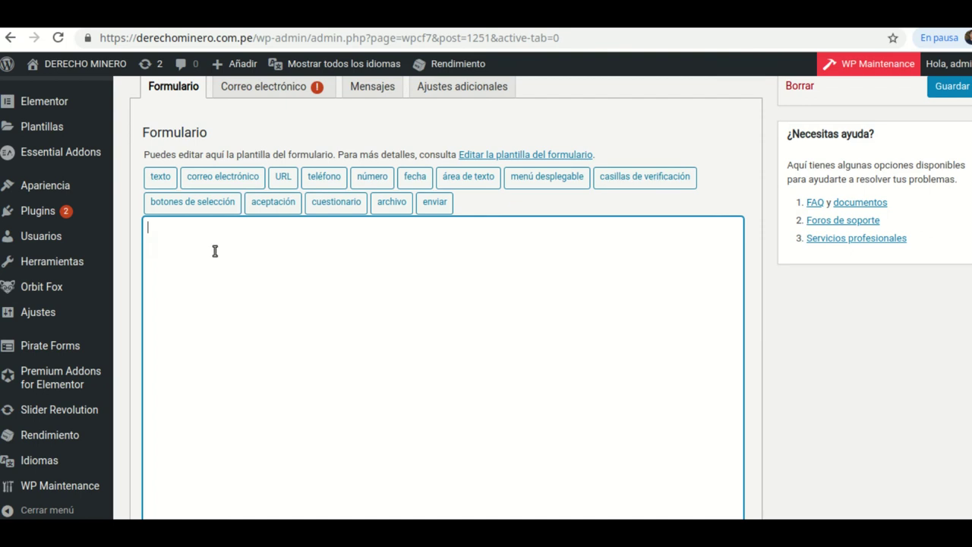
scroll(358, 314, up, 1)
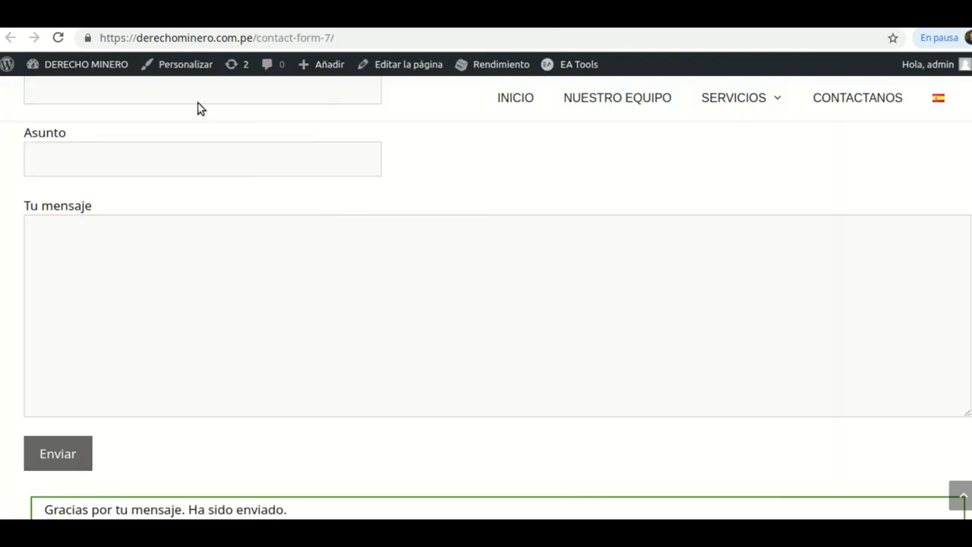
scroll(129, 99, up, 2)
click(56, 42)
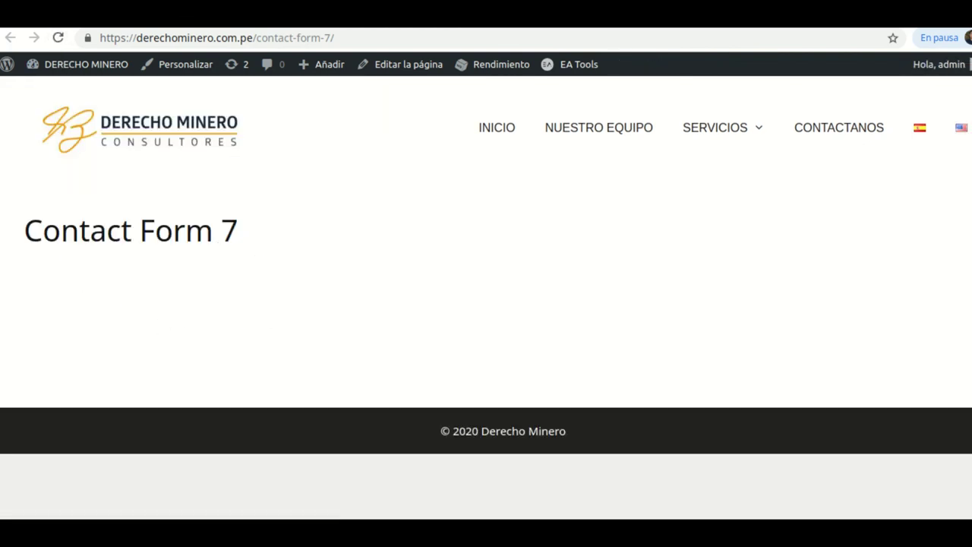
click(277, 14)
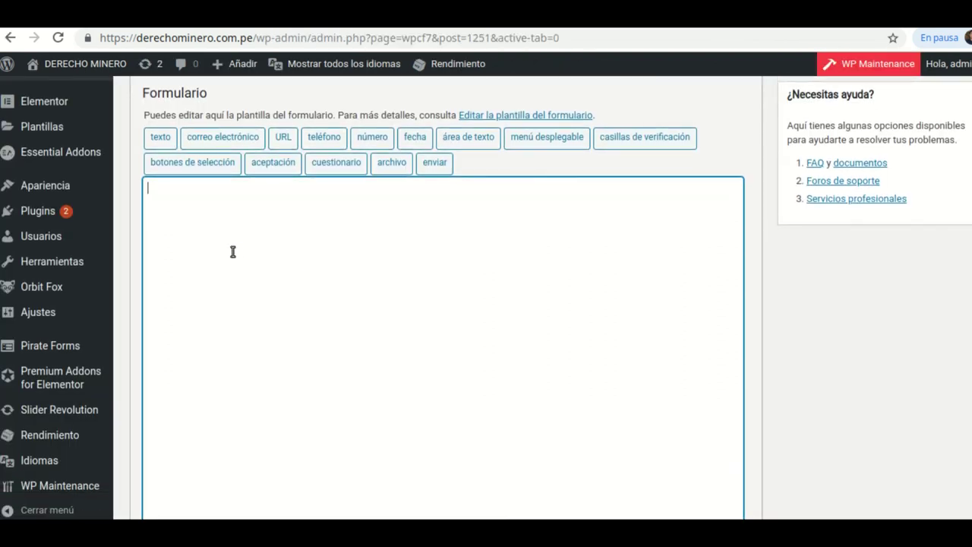
- Insert the required field [text* Nombre placeholder "Su nombre"] into the template and save the form
click(160, 139)
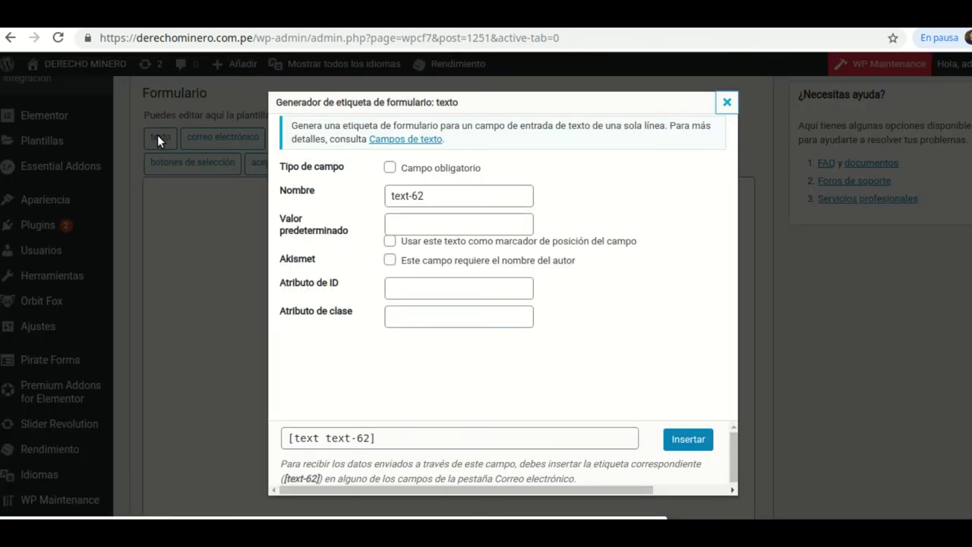
click(389, 167)
click(428, 197)
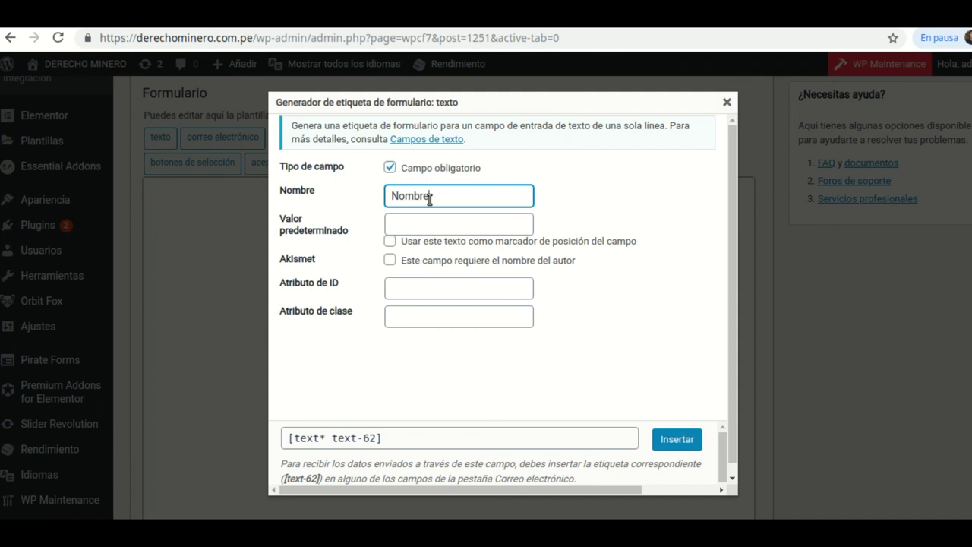
click(474, 221)
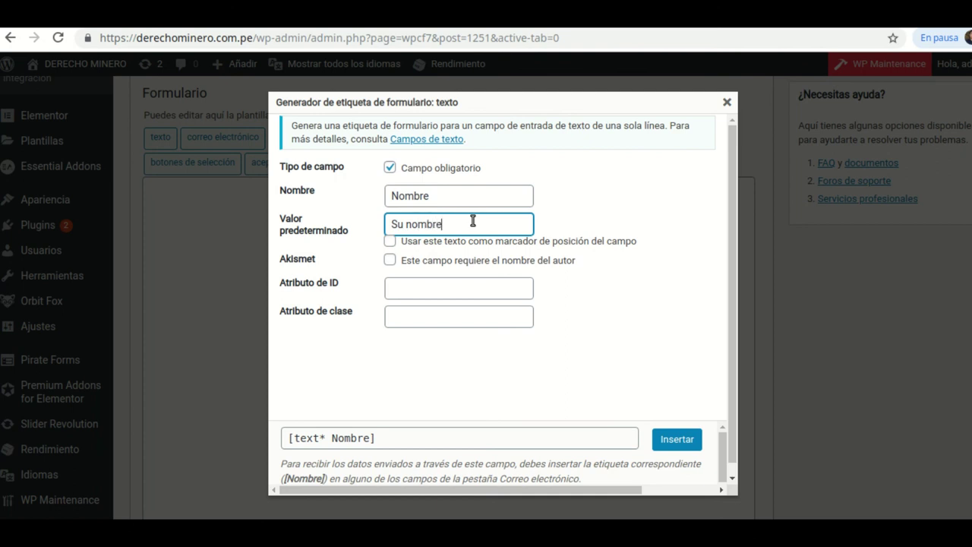
click(389, 242)
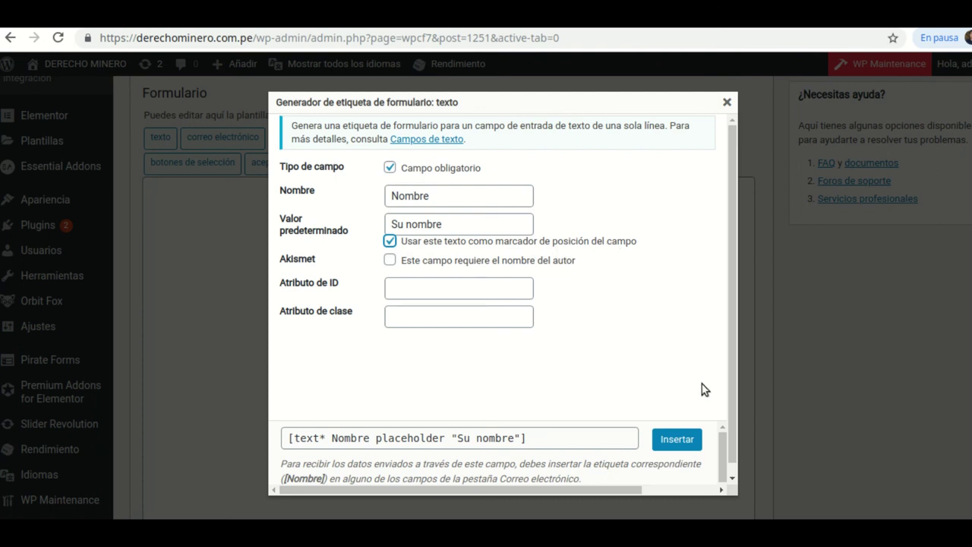
click(677, 440)
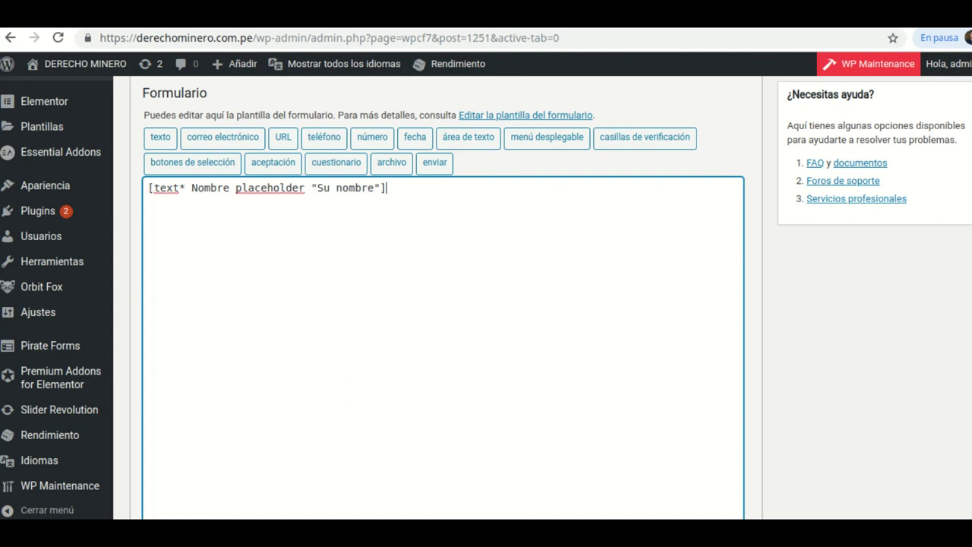
scroll(456, 304, up, 3)
click(949, 205)
- Save the form, reload the live page to try the Su nombre field, then return to the editor
click(945, 248)
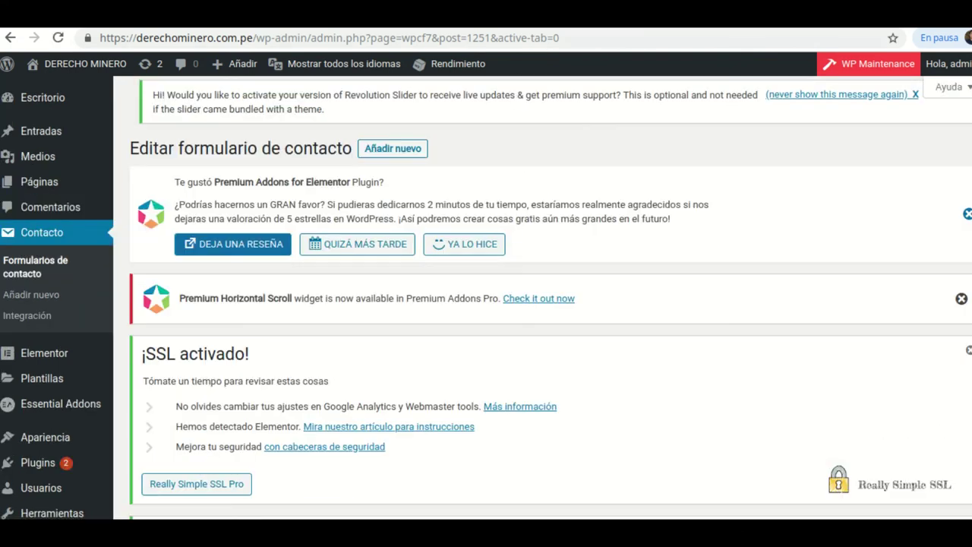
click(619, 15)
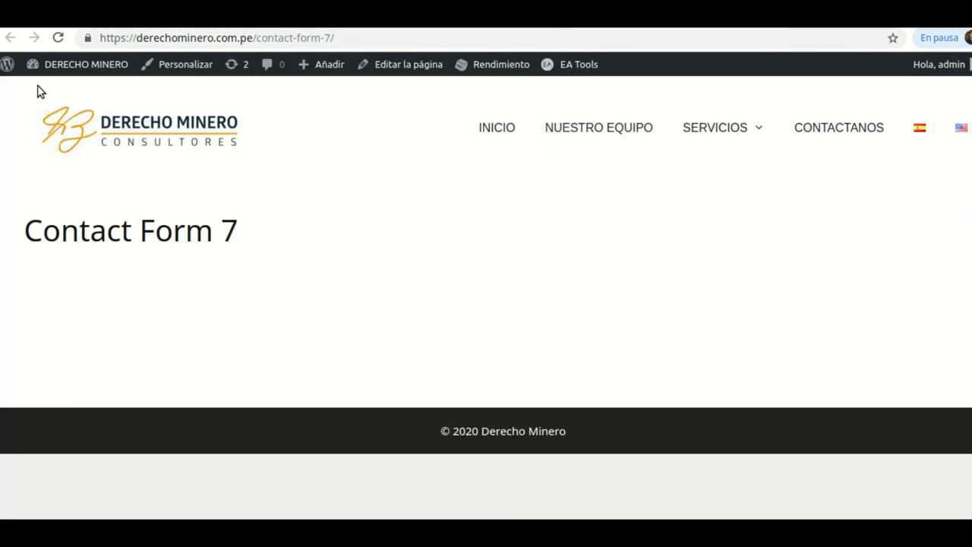
click(57, 38)
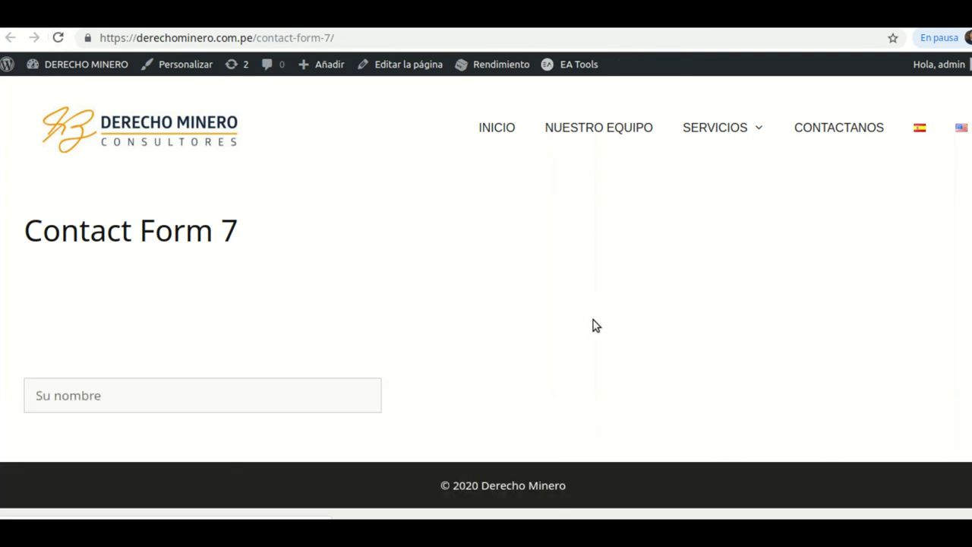
click(104, 396)
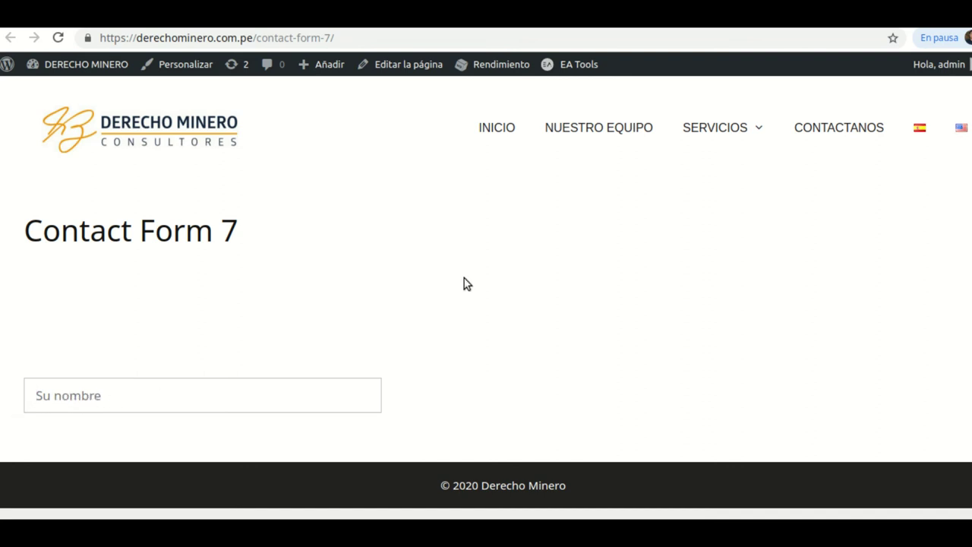
key(ctrl+Tab)
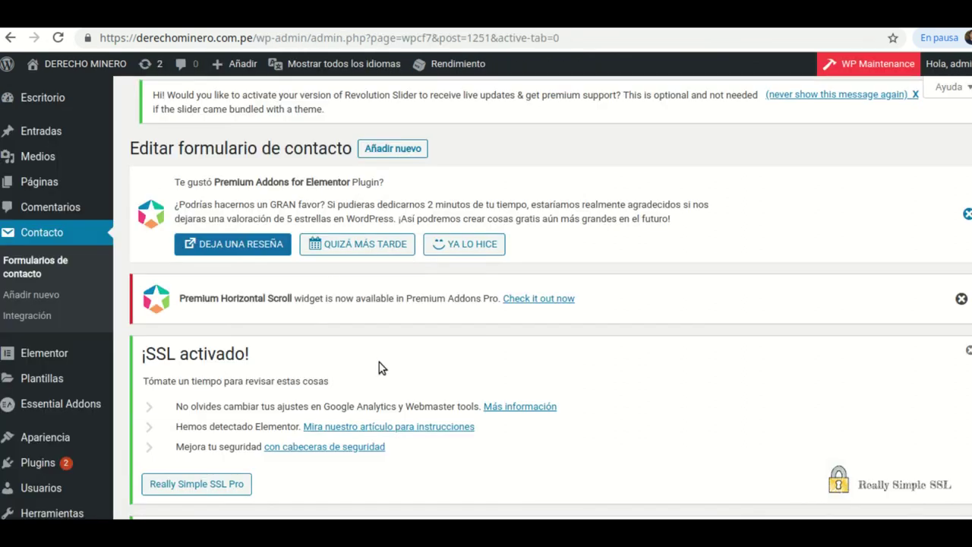
- Below the Nombre line, insert the required field [email* email placeholder "Su mail"]
scroll(380, 369, down, 6)
scroll(376, 361, down, 3)
click(402, 347)
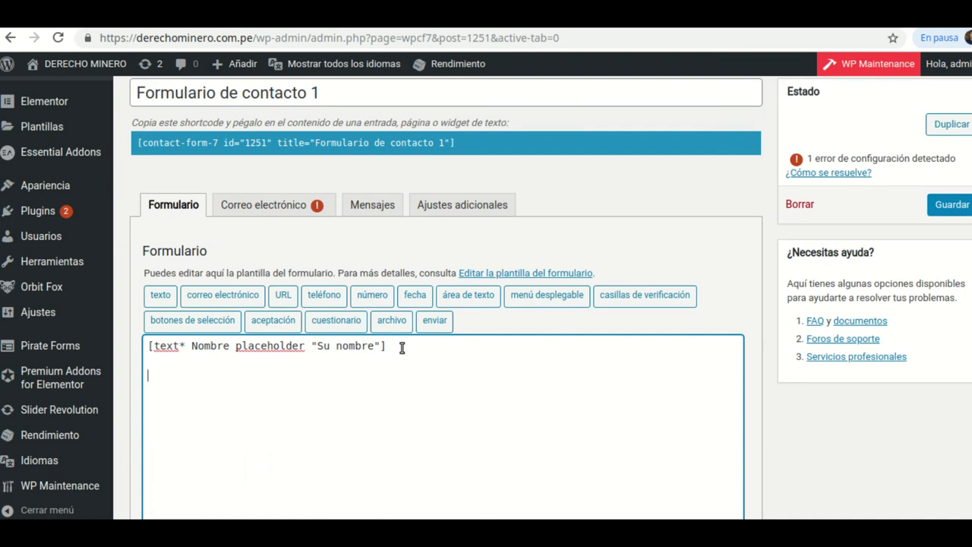
click(237, 298)
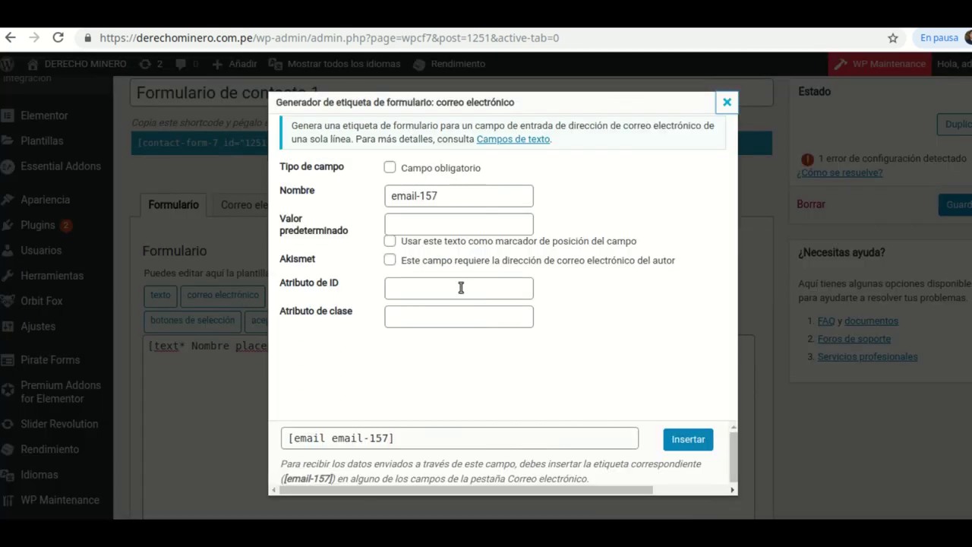
click(392, 169)
click(449, 199)
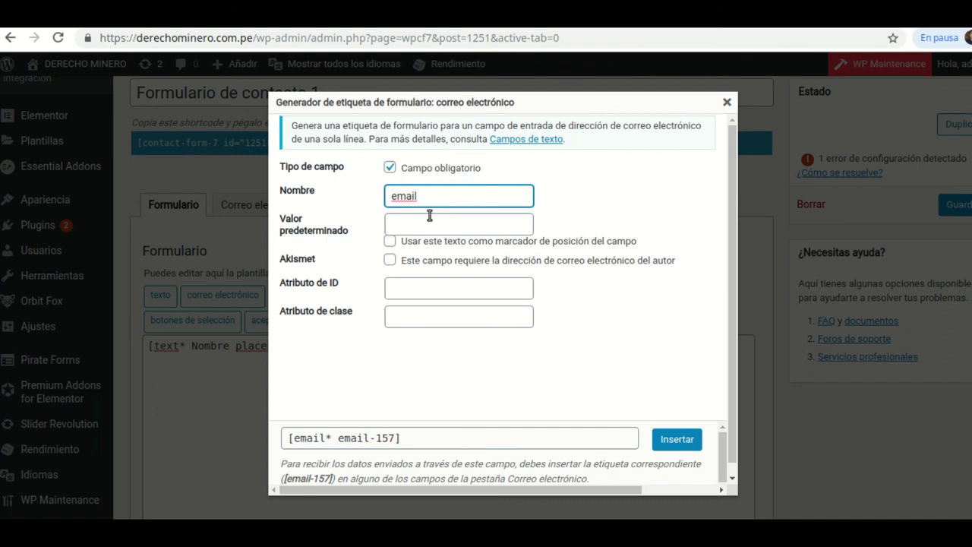
click(429, 218)
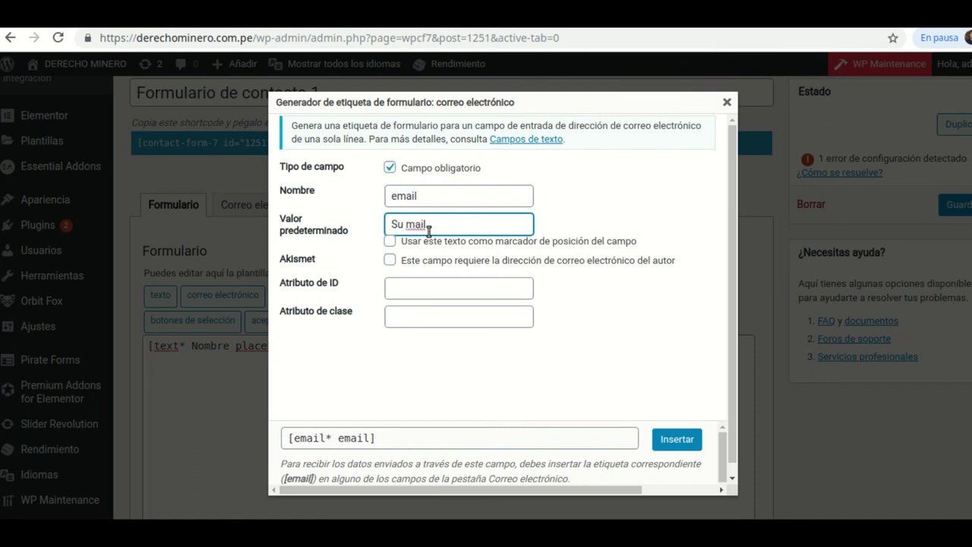
click(391, 241)
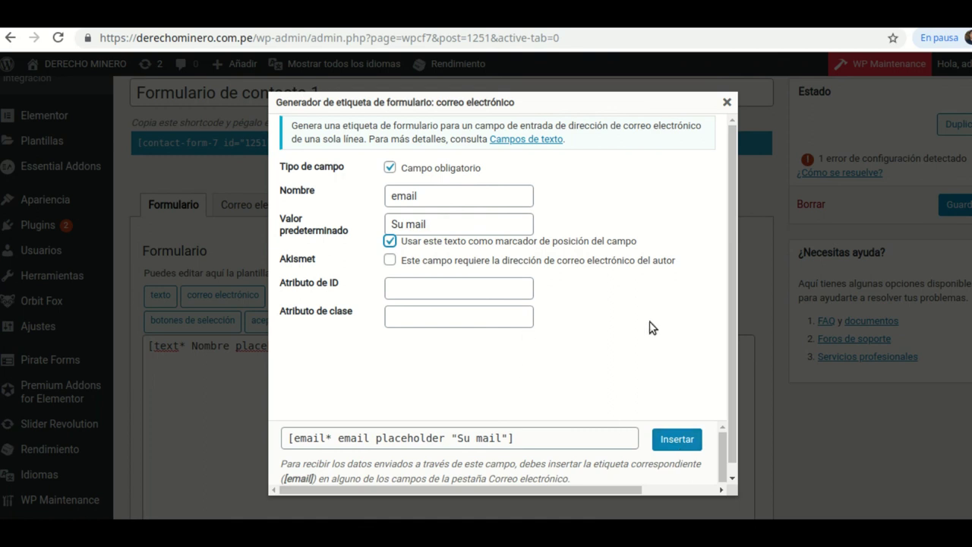
click(677, 439)
scroll(379, 380, down, 1)
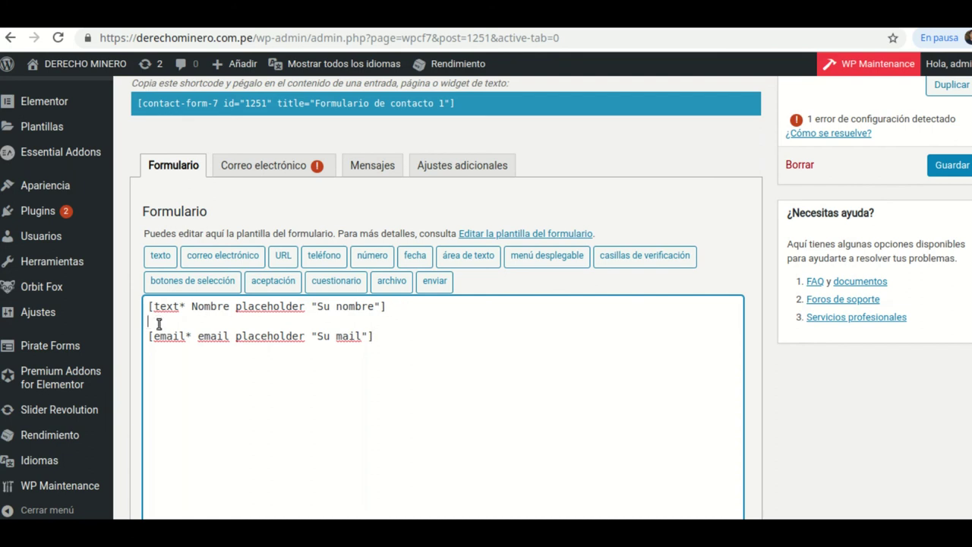
- Save the form, reload the live page to try the Su mail and Su nombre fields, then return to editing
click(939, 164)
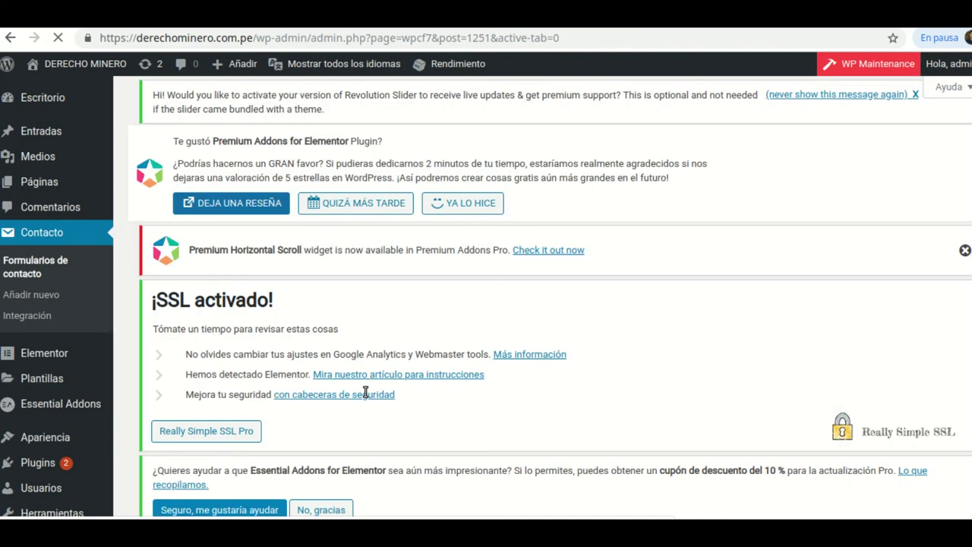
scroll(486, 254, down, 4)
scroll(483, 275, down, 6)
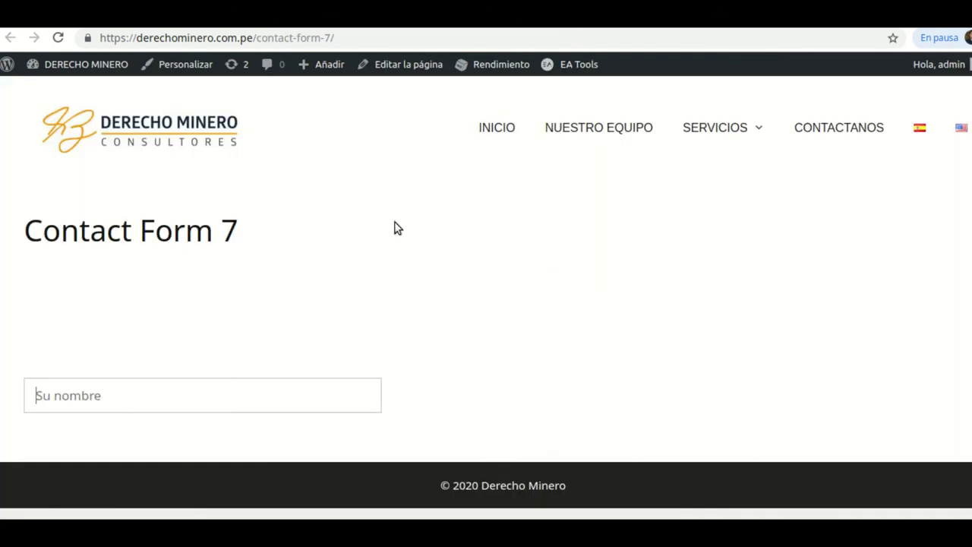
click(58, 38)
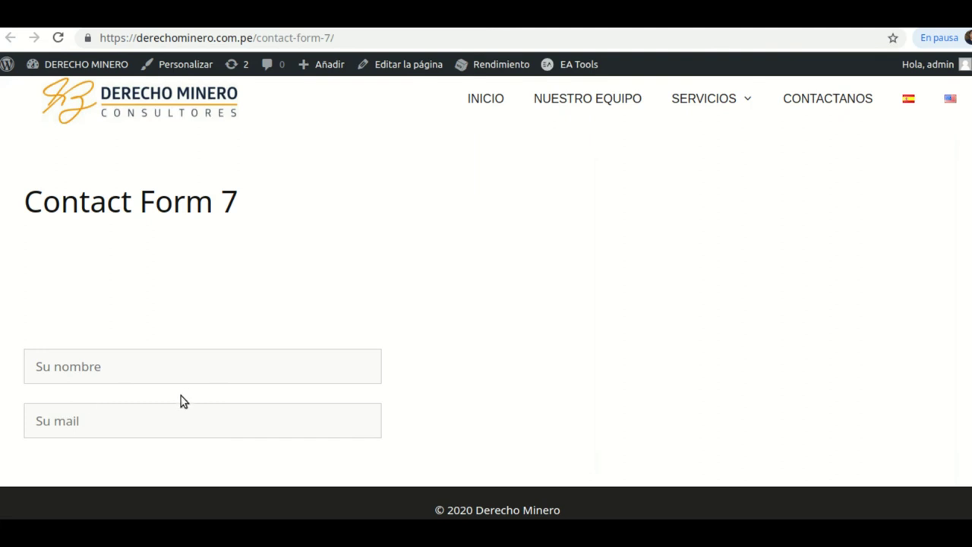
click(82, 423)
click(82, 370)
click(408, 63)
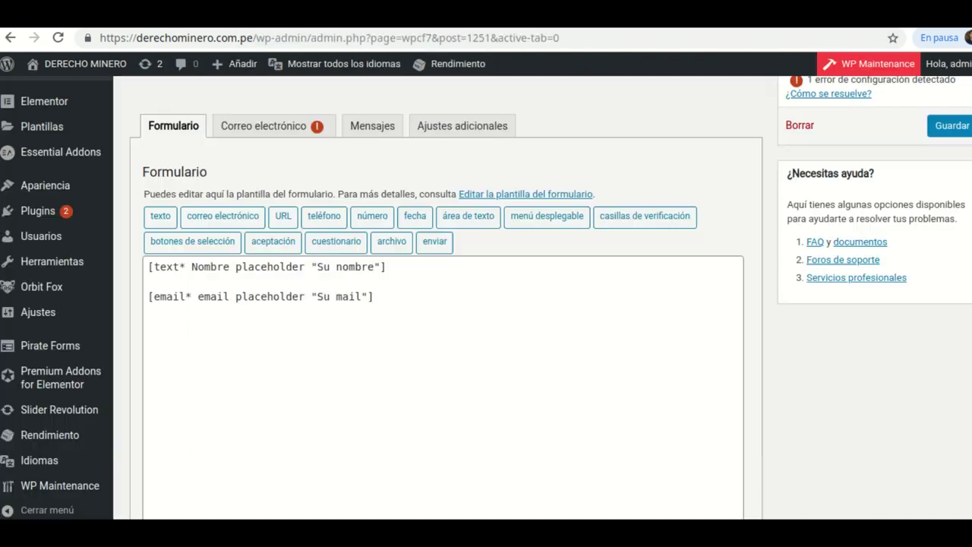
- Start a website field after the email tag and rename it url
scroll(391, 387, down, 1)
click(386, 221)
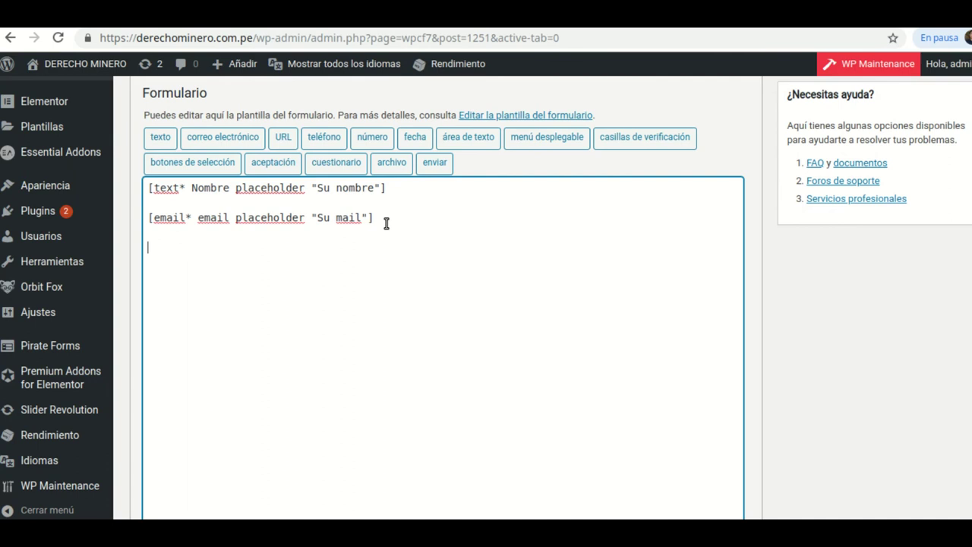
click(281, 136)
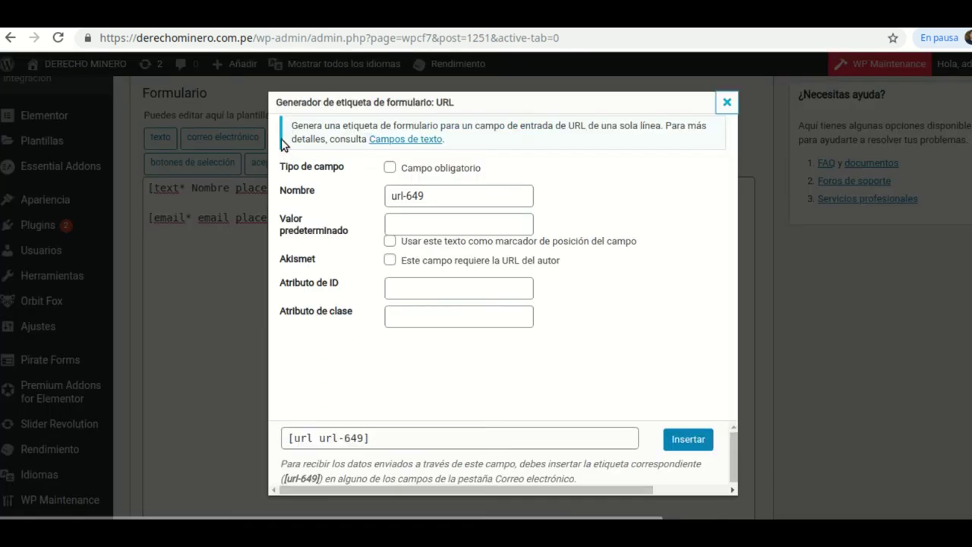
click(445, 200)
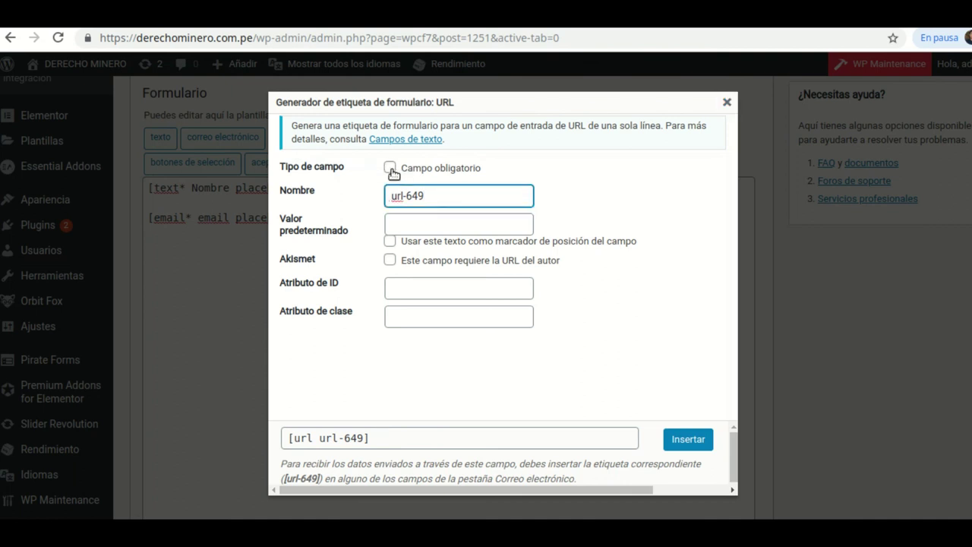
double_click(431, 199)
key(BackSpace)
key(BackSpace)
- Use 'Su website' as its placeholder and insert the [url url placeholder "Su website"] tag
click(411, 222)
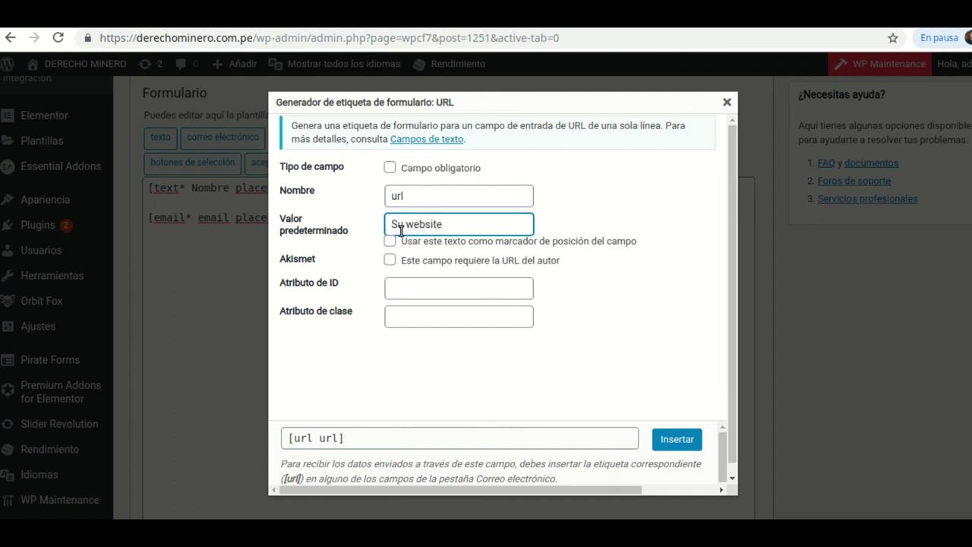
click(391, 243)
click(390, 243)
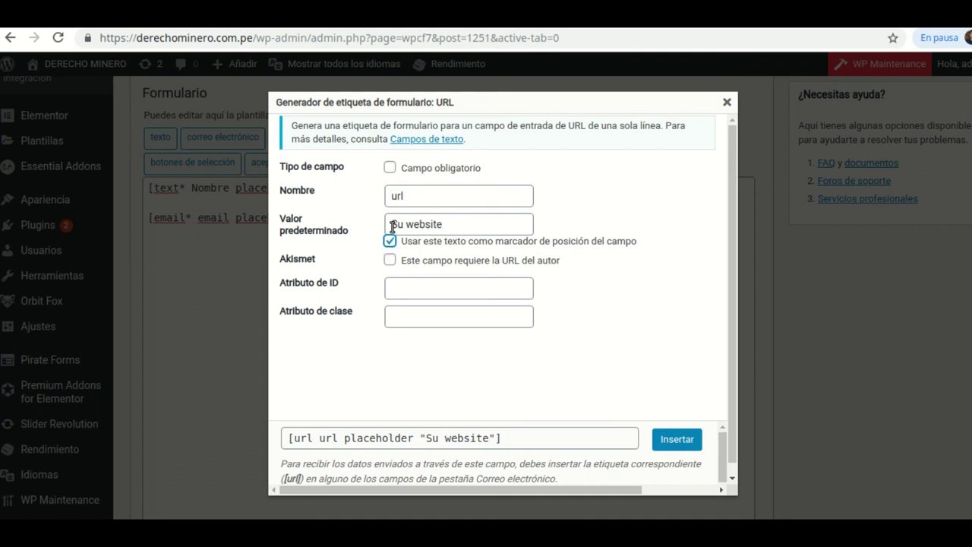
click(392, 224)
drag(411, 225, 445, 225)
click(449, 225)
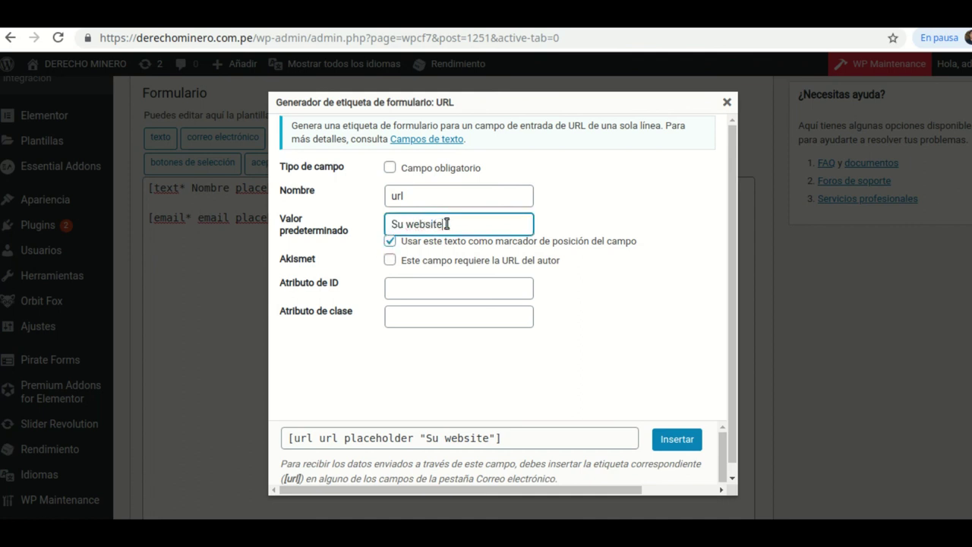
double_click(412, 225)
key(End)
click(683, 444)
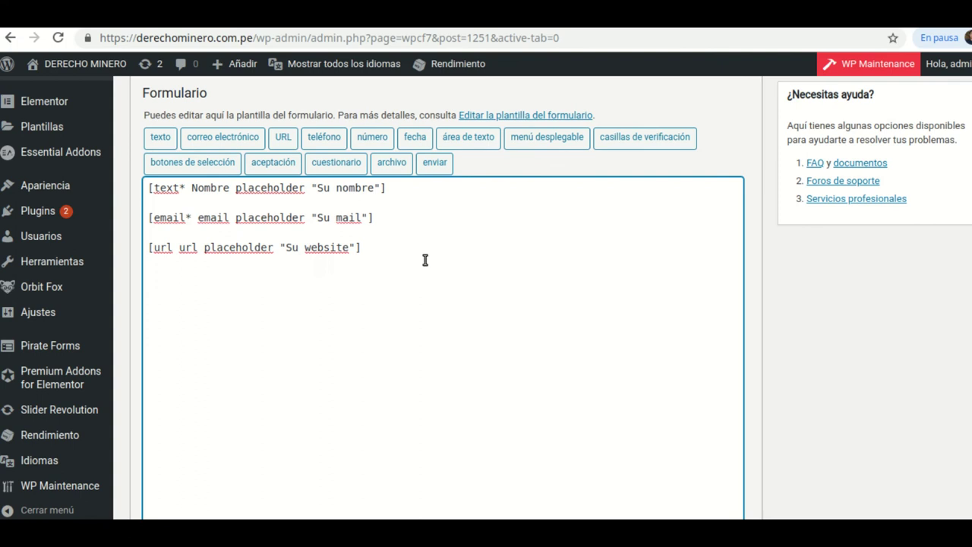
- Insert a phone field [tel tel placeholder "Teléfono"] into the template
click(332, 137)
click(434, 196)
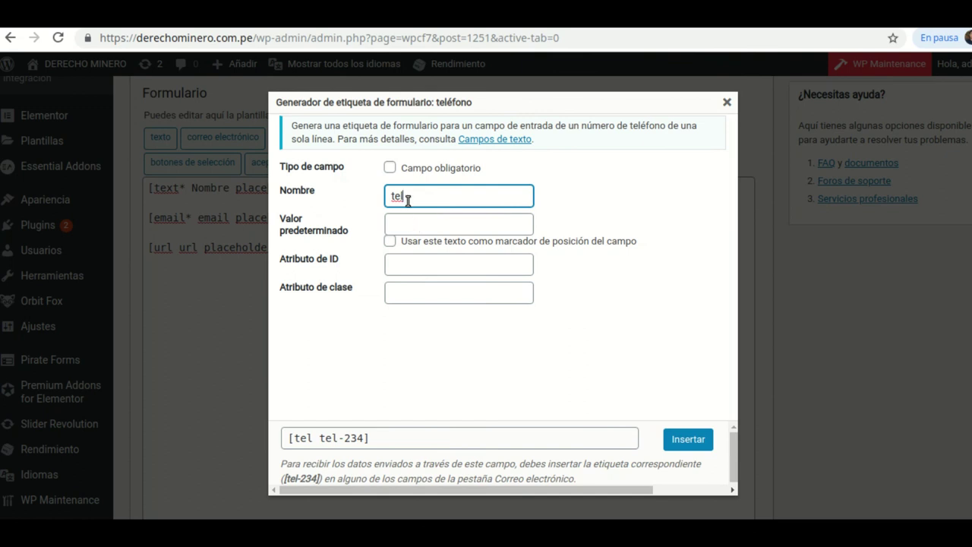
click(406, 227)
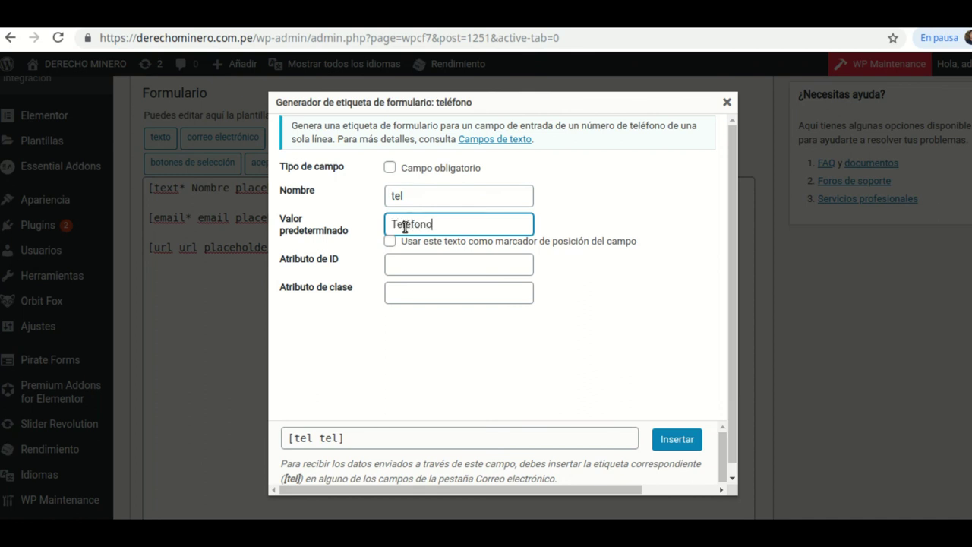
click(390, 241)
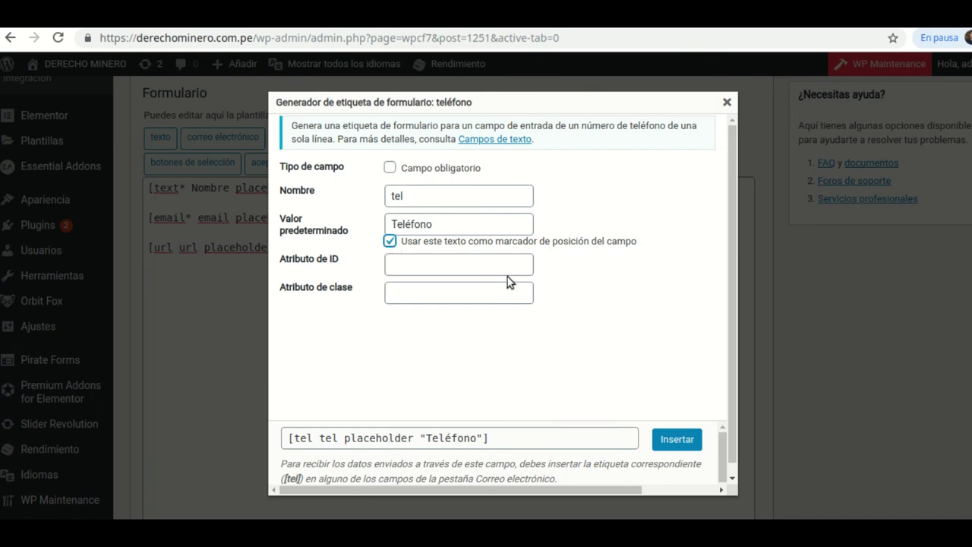
click(673, 444)
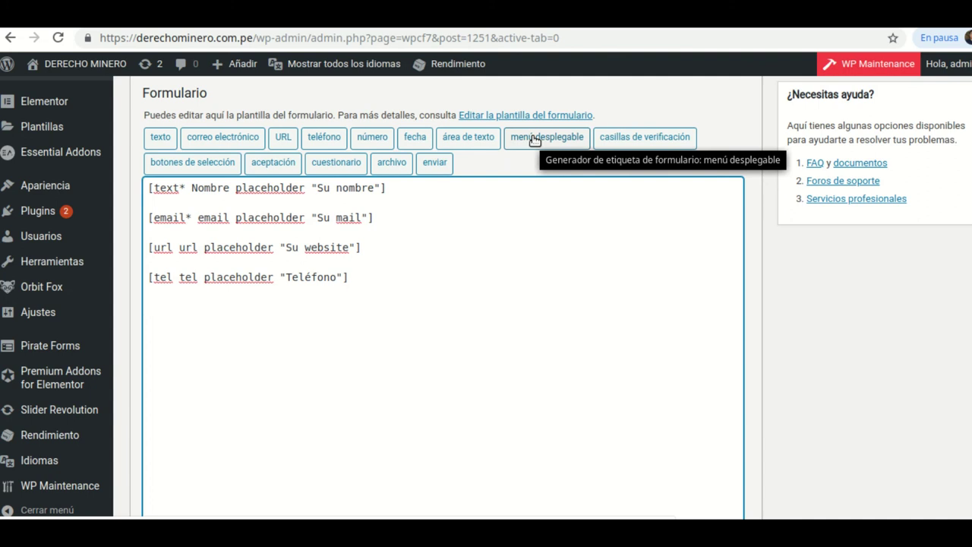
- Insert a single-selection dropdown named menu with options Respuesta 1, Respuesta 2 and Respuesta 3
click(535, 141)
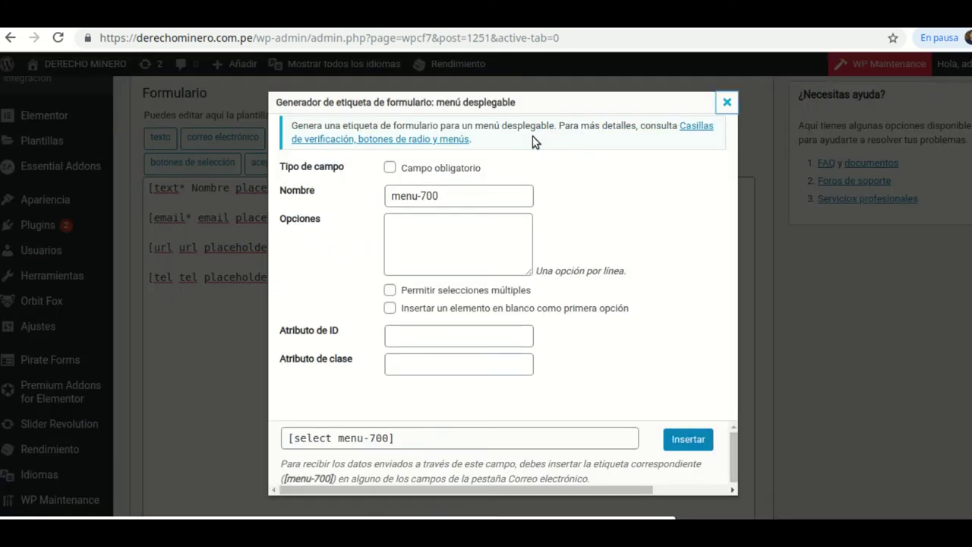
click(446, 199)
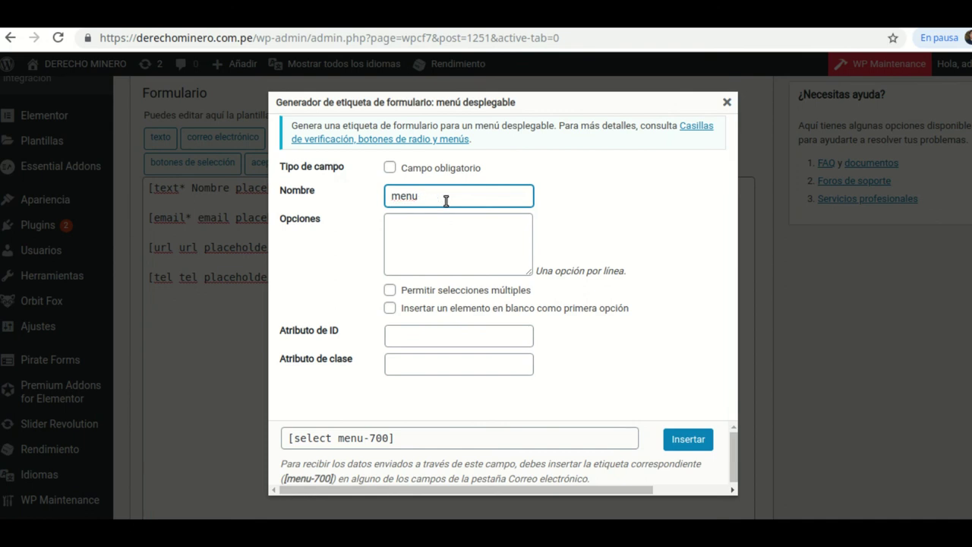
click(408, 225)
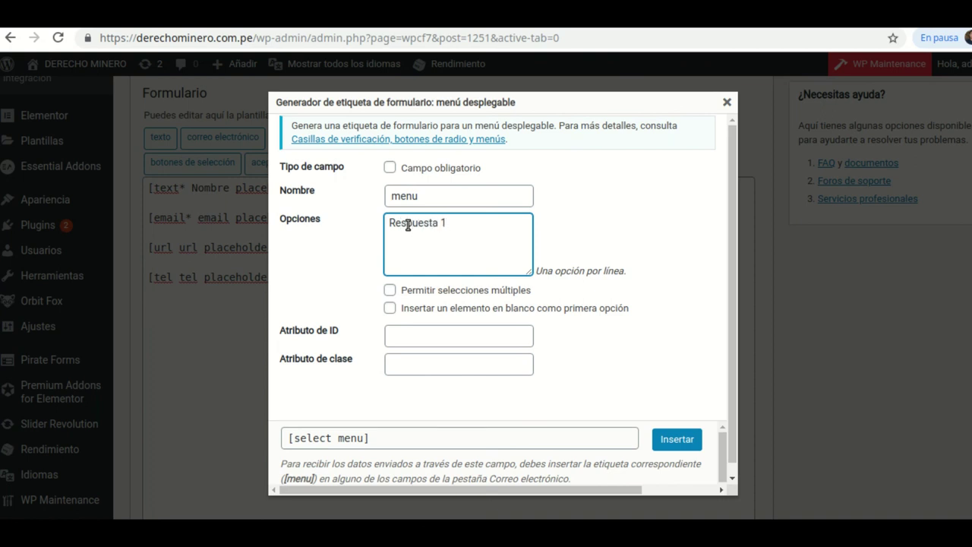
text(espuest)
click(389, 292)
click(389, 292)
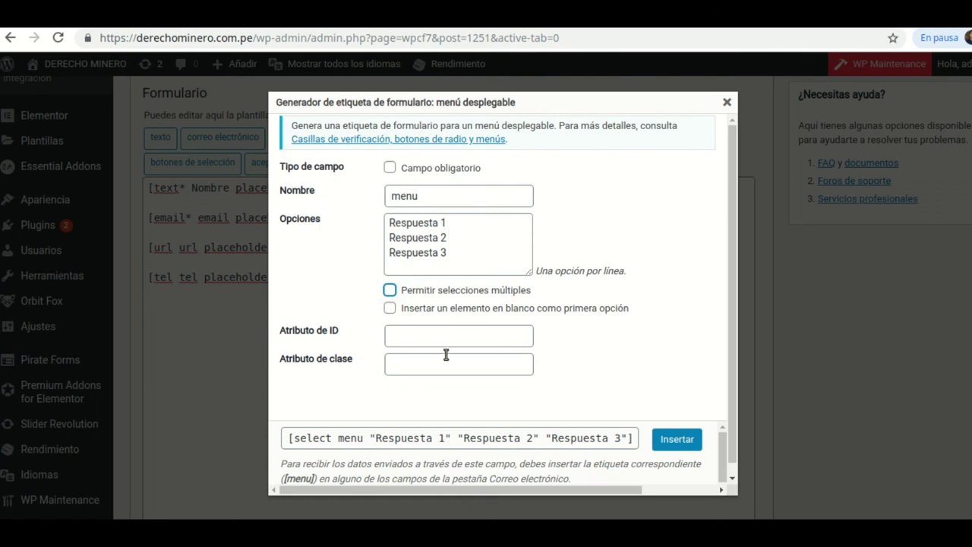
scroll(628, 414, down, 1)
click(677, 430)
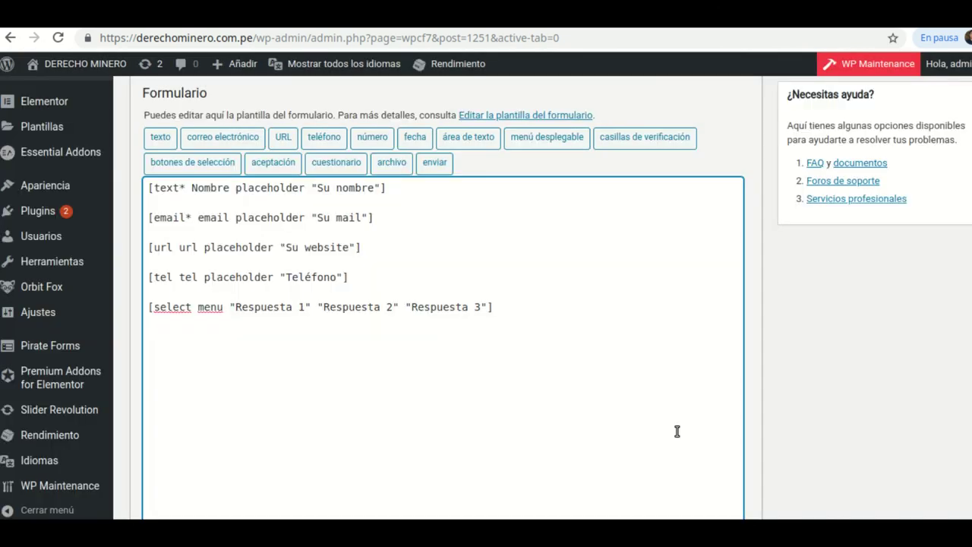
- Add the line 'Señale la respuesta correcta:' directly above the [select menu] tag
click(147, 309)
key(Return)
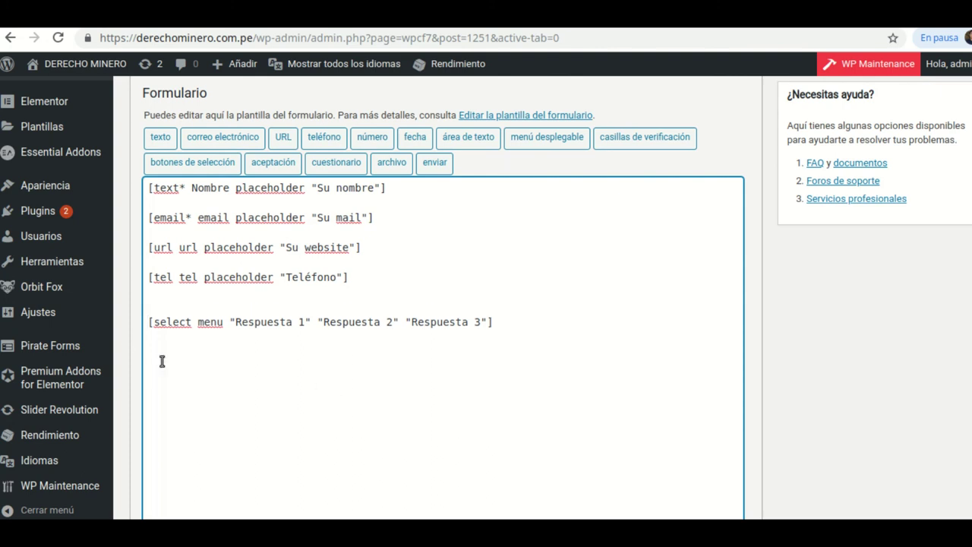
click(155, 305)
text(Señale la resp)
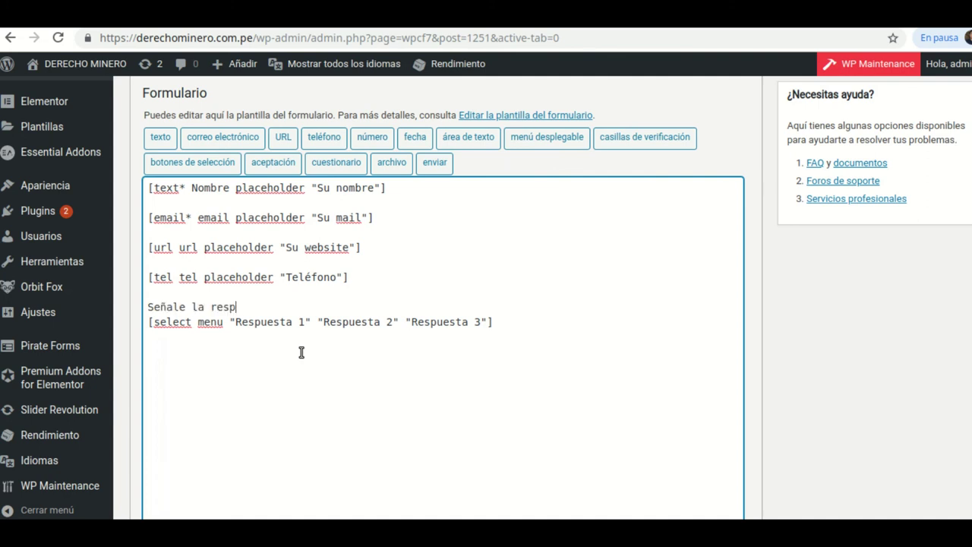
text(uesta correcta:)
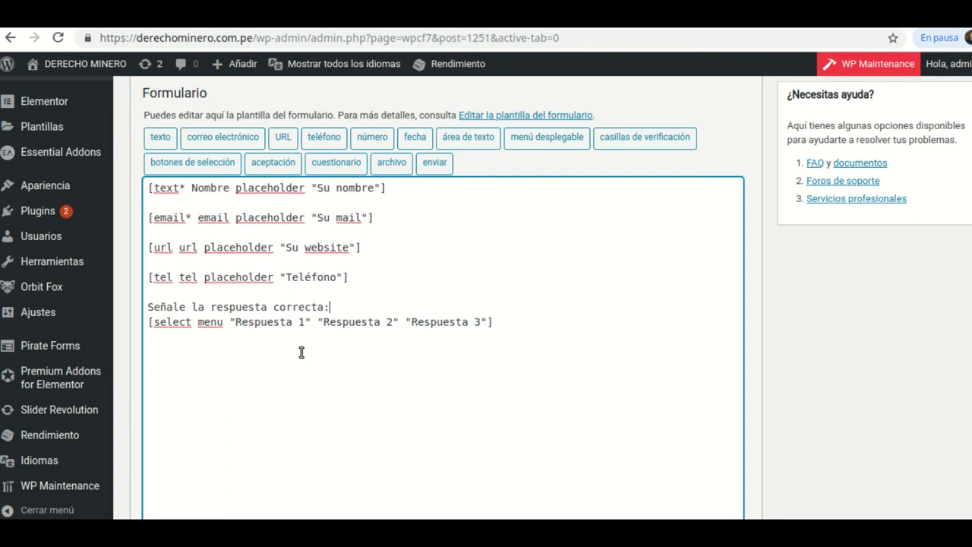
scroll(749, 200, up, 1)
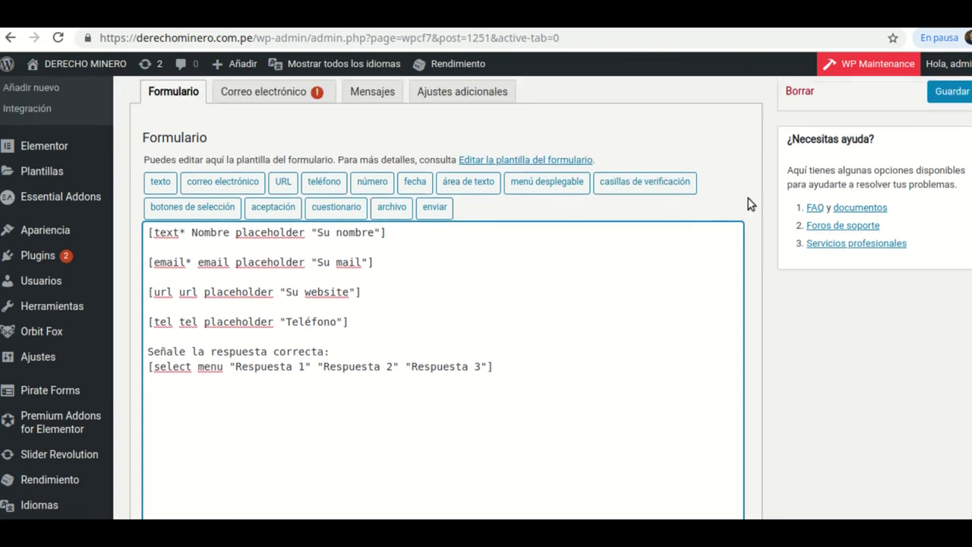
- Save the form and reload the published page to load the new fields
click(942, 126)
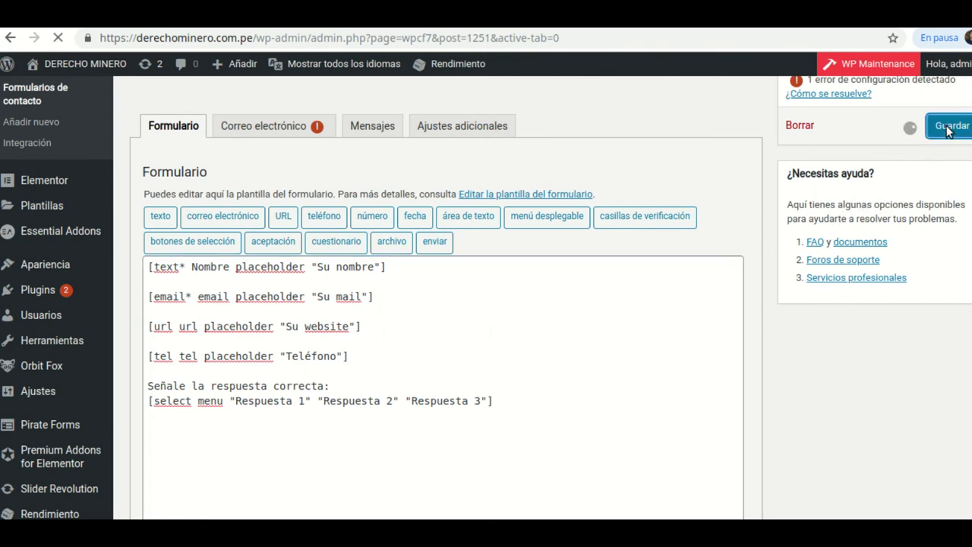
scroll(393, 337, down, 7)
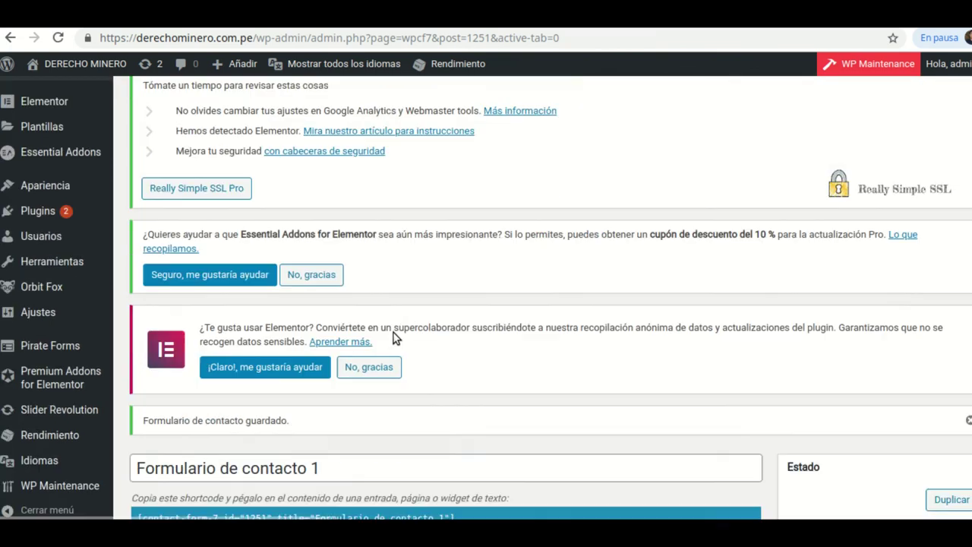
scroll(393, 338, down, 4)
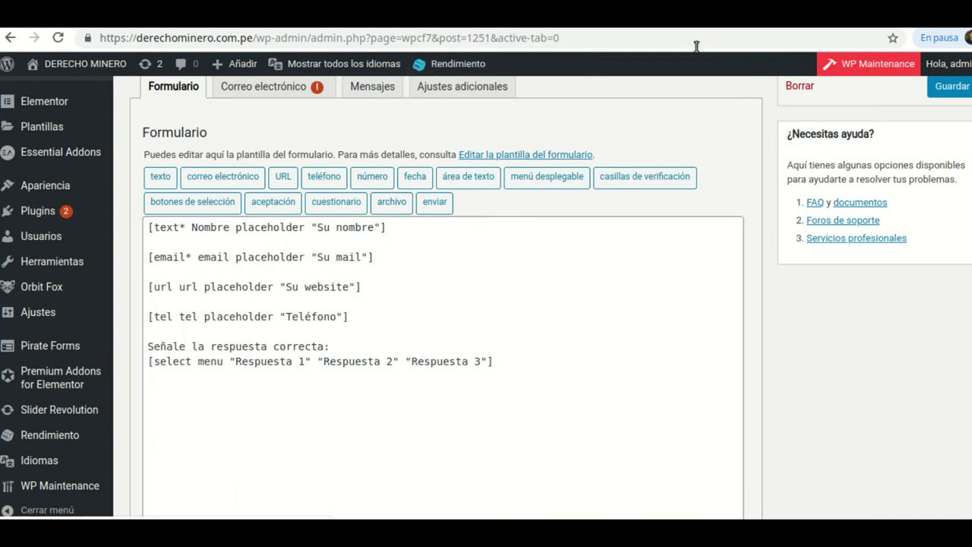
key(ctrl+Tab)
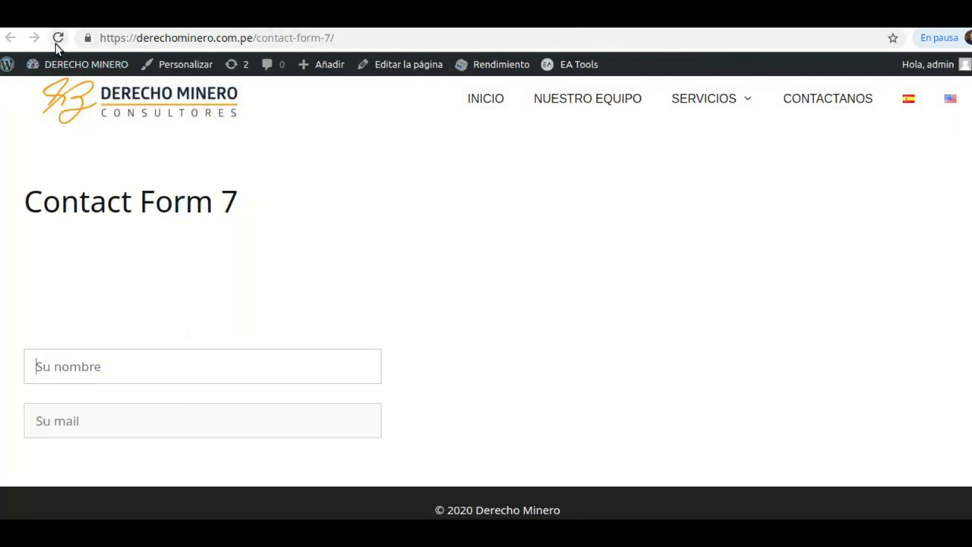
click(60, 46)
click(62, 44)
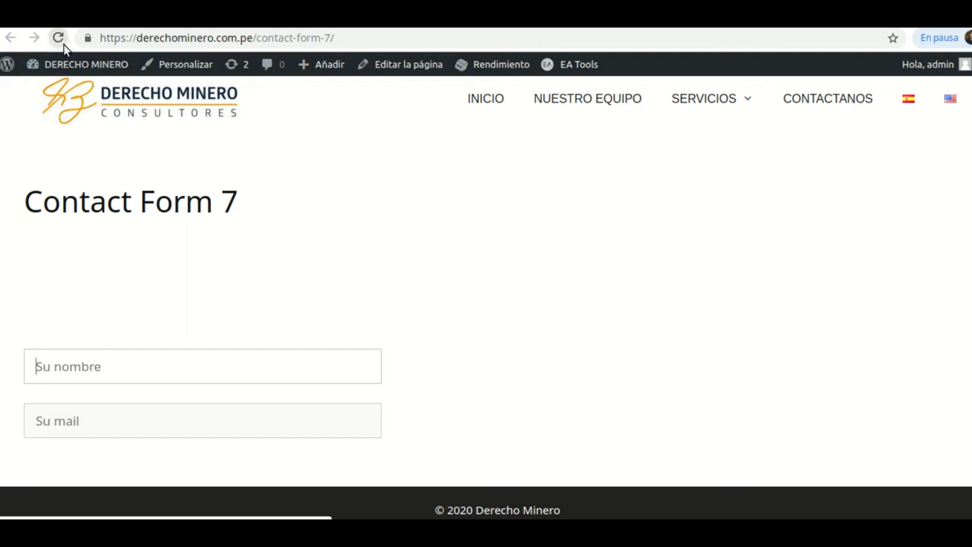
scroll(428, 236, down, 3)
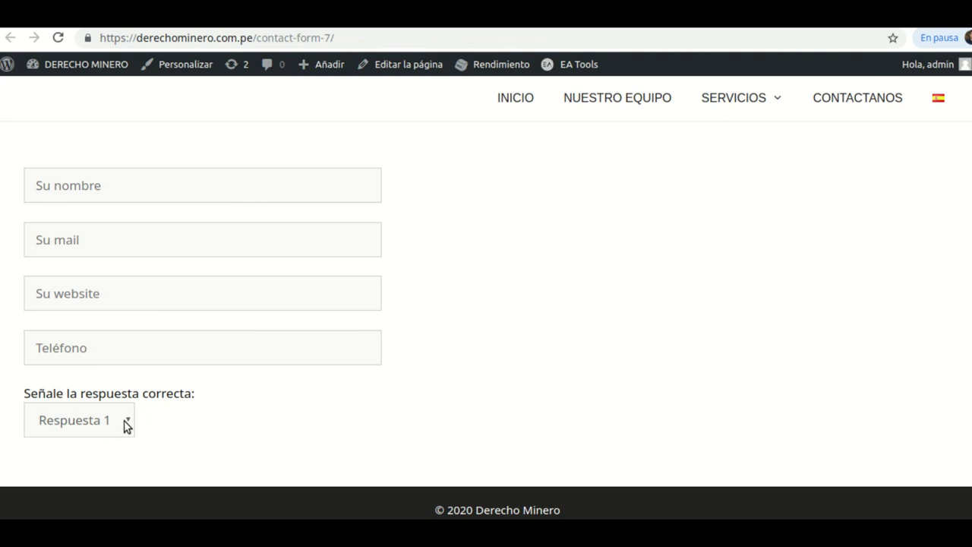
- Pick Respuesta 2, then Respuesta 3 in the live dropdown, then return to the template's end
click(124, 422)
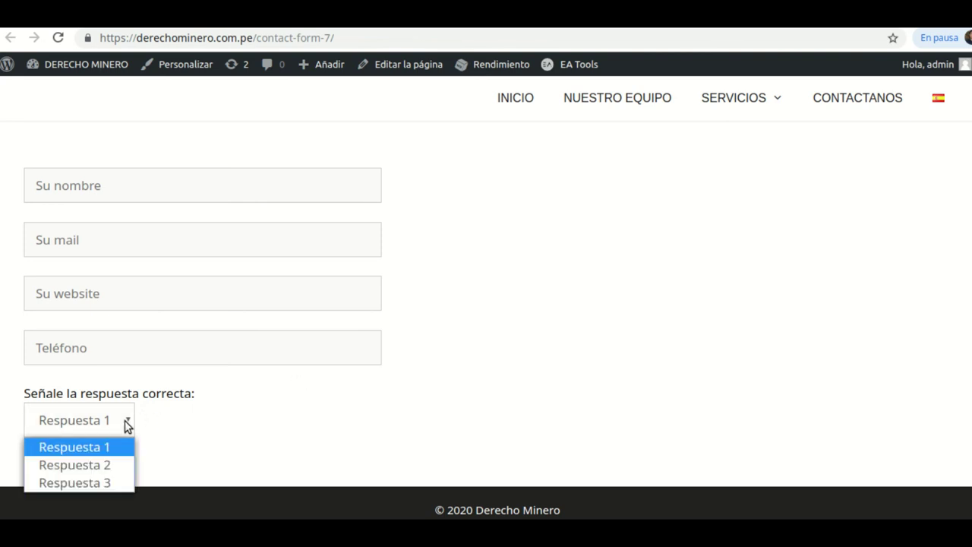
click(86, 465)
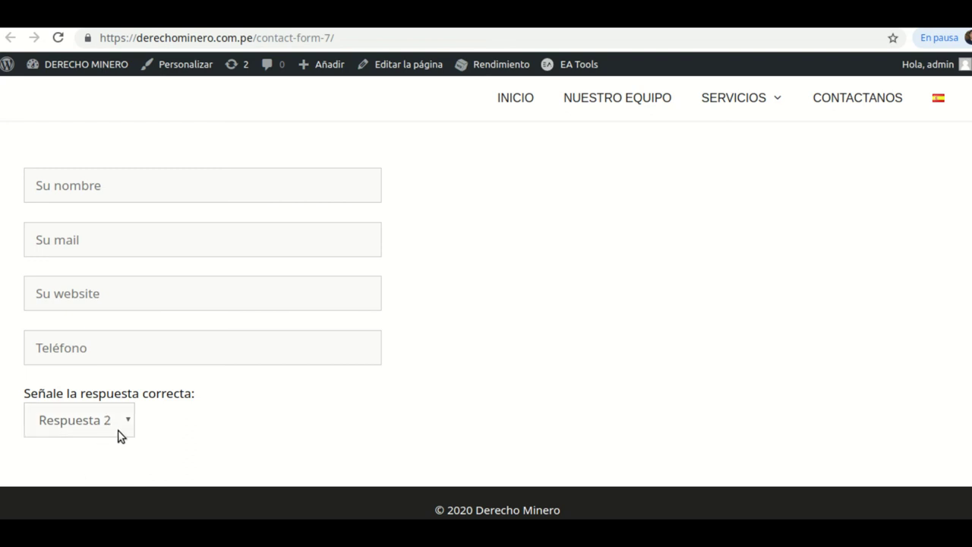
click(123, 428)
click(90, 480)
click(236, 28)
scroll(547, 348, down, 1)
click(508, 327)
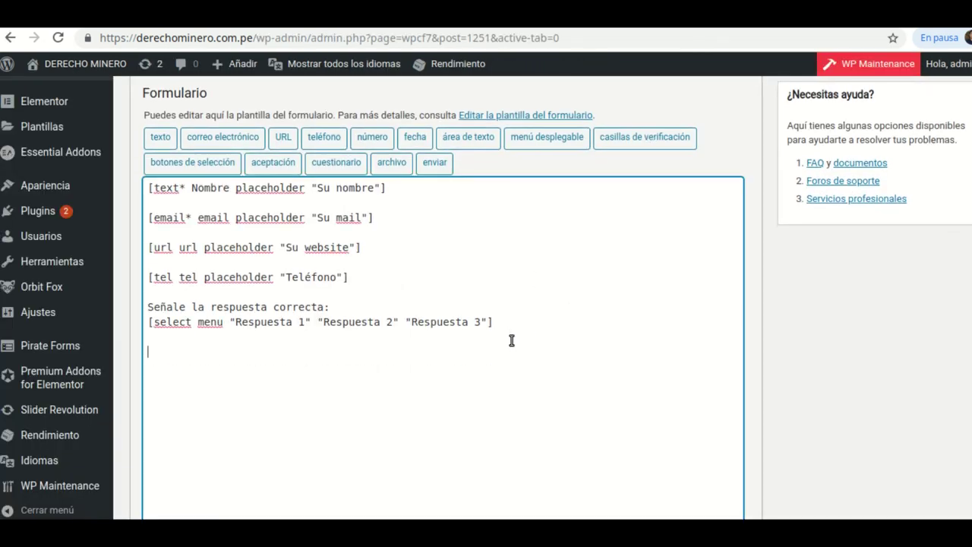
- Name a new checkbox group 'checkbox' and list Facebook, Youtube and Instagram as its options
click(642, 141)
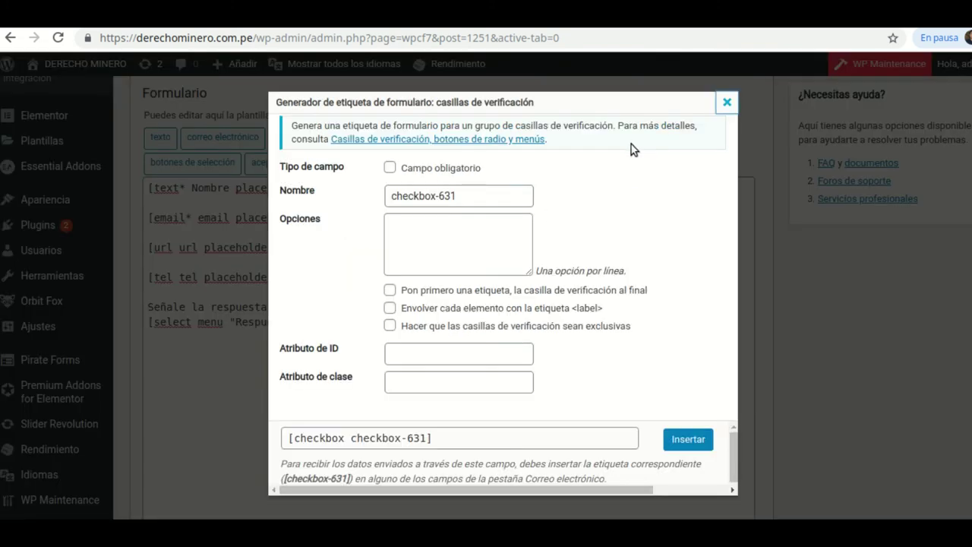
click(469, 194)
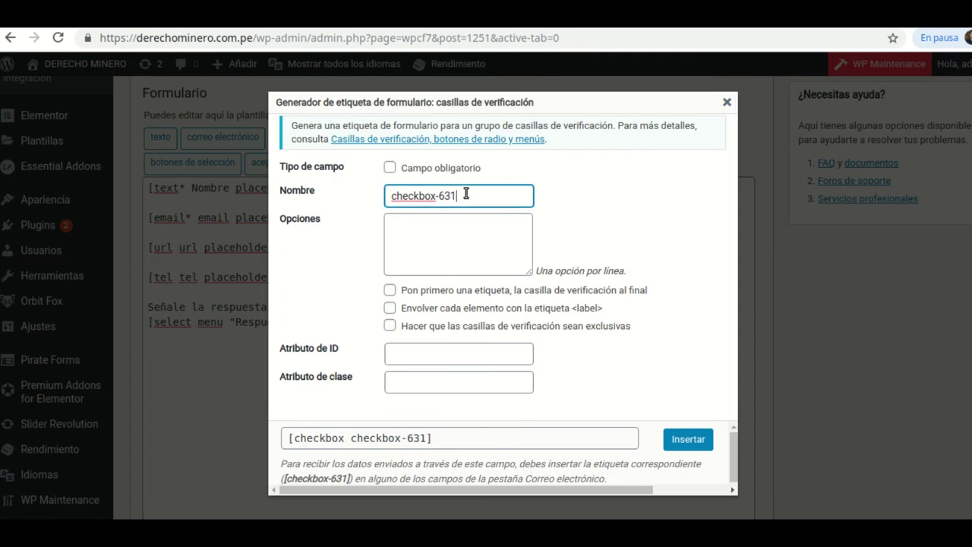
key(BackSpace)
click(462, 239)
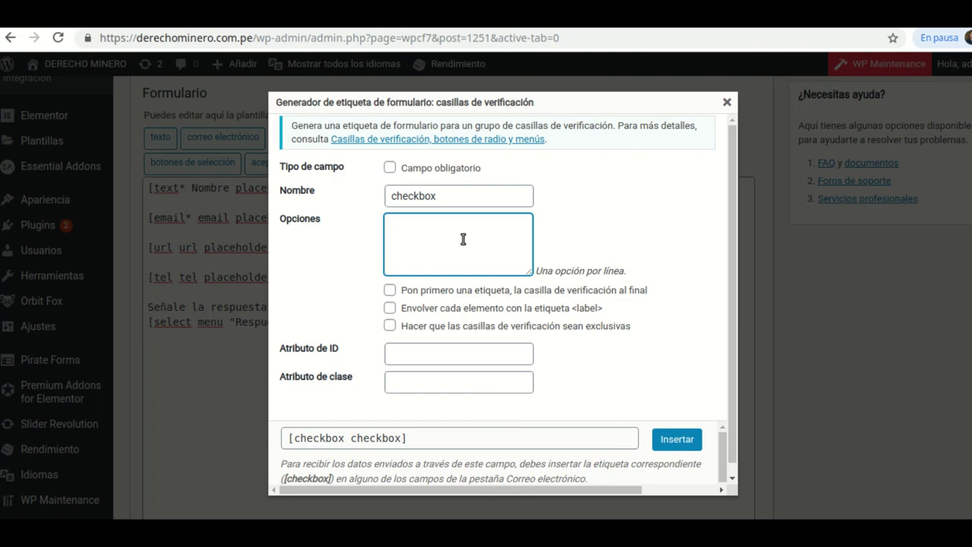
text(cebook)
key(Return)
text(Youtube)
key(Return)
text(Instagram)
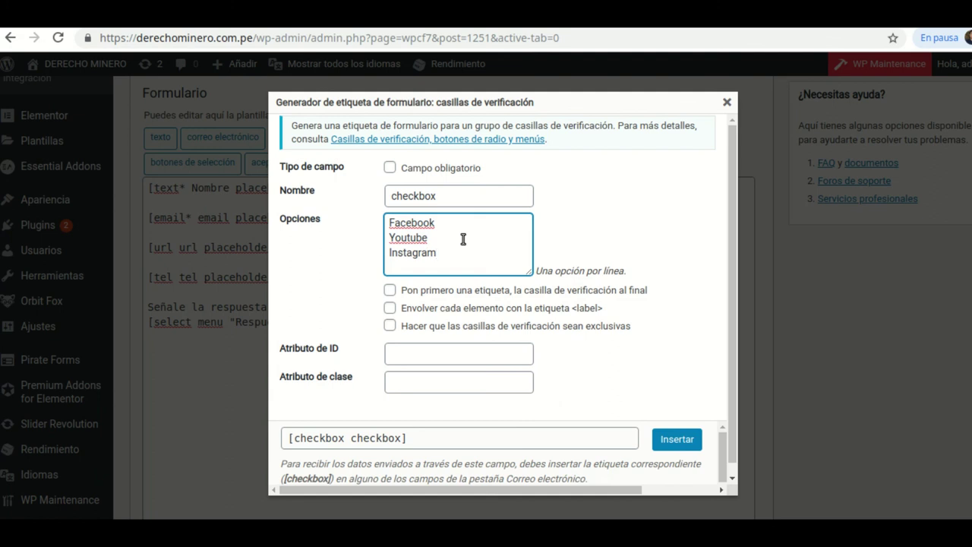
- Wrap each checkbox option in a label and make the checkboxes exclusive
scroll(560, 347, down, 1)
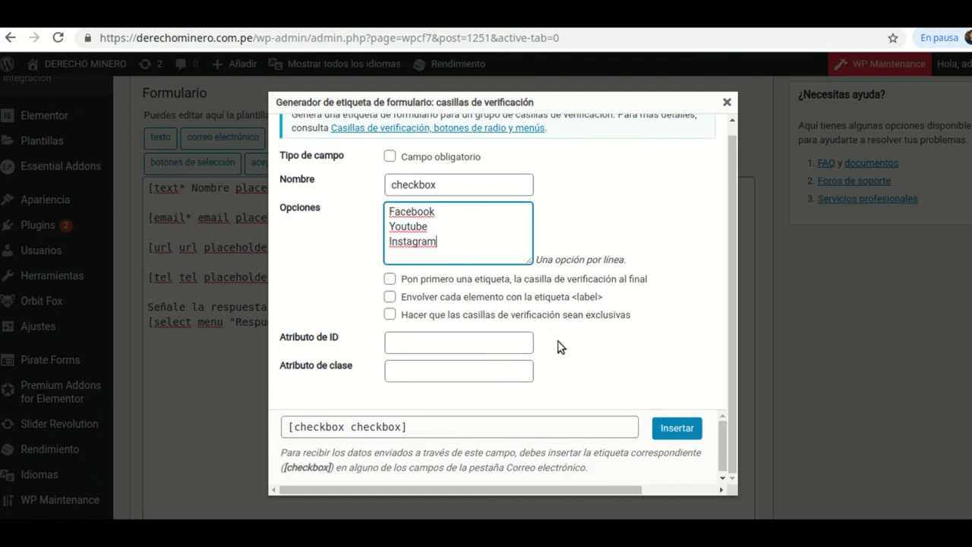
click(390, 297)
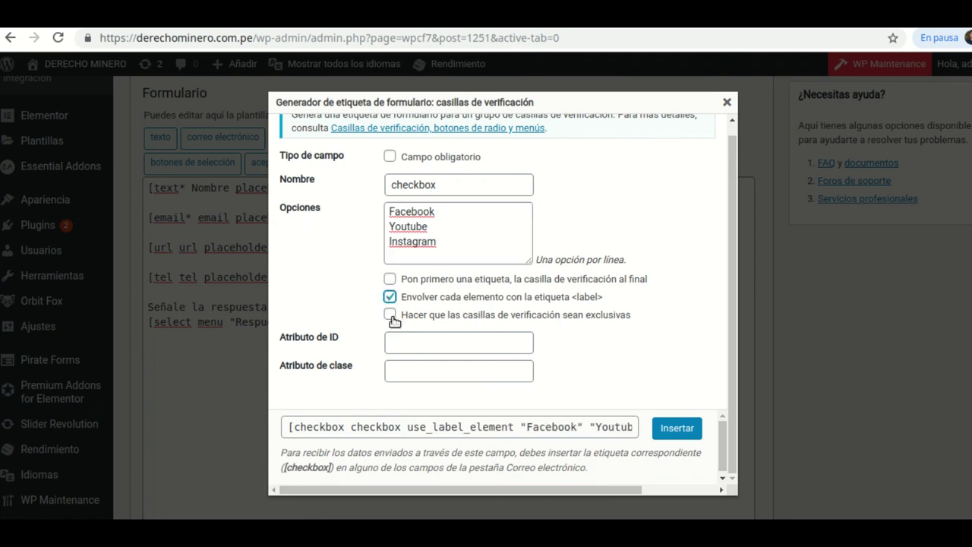
click(391, 316)
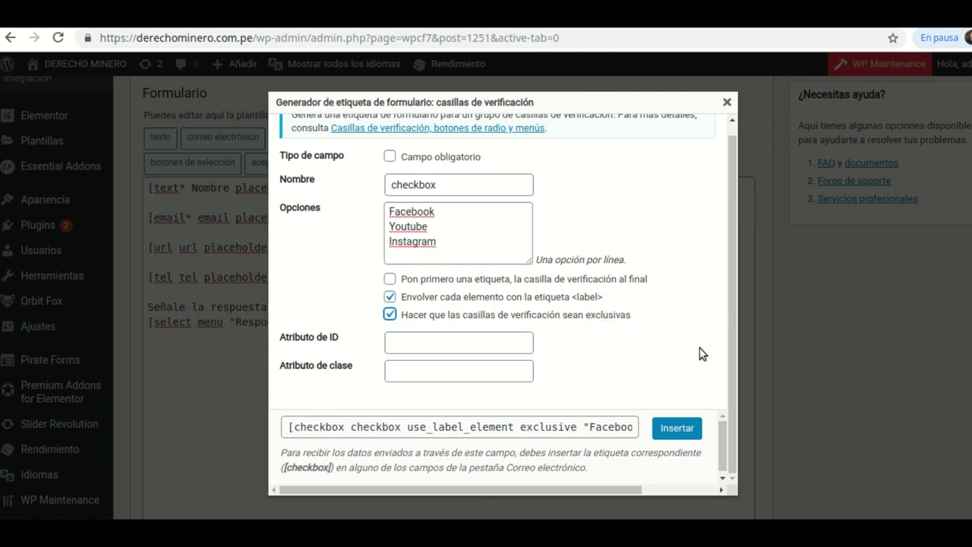
- Insert the checkbox tag and type the label 'Nos conosiuiste a traves de' on a new line above it
click(677, 428)
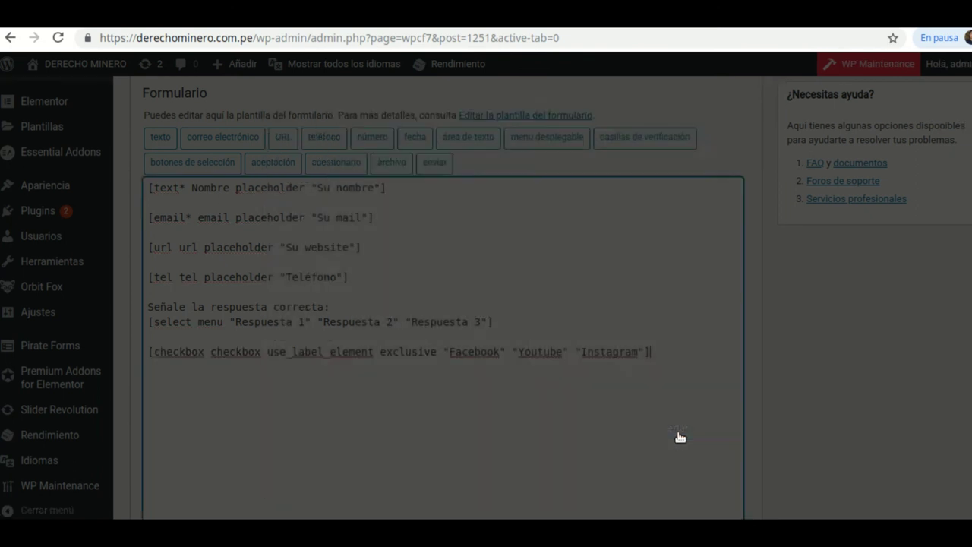
click(150, 351)
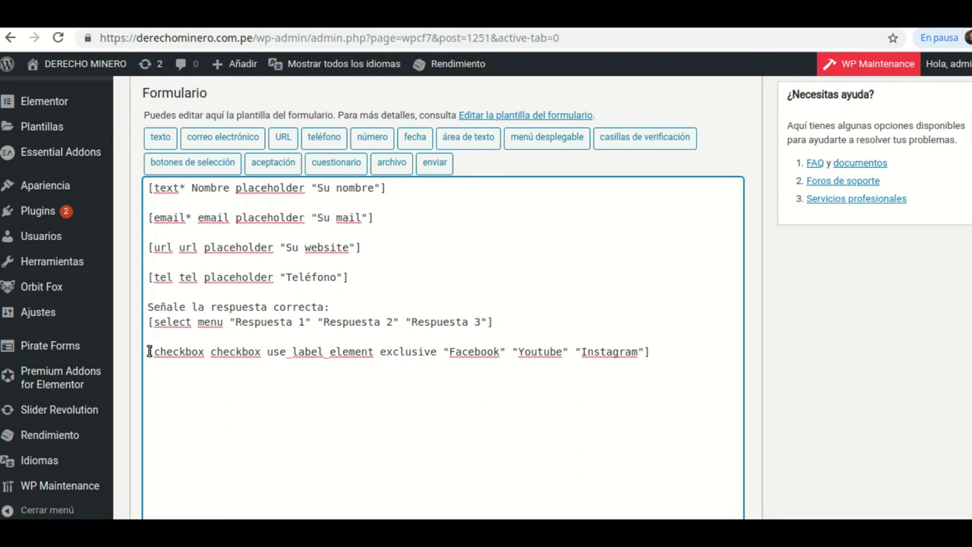
key(Return)
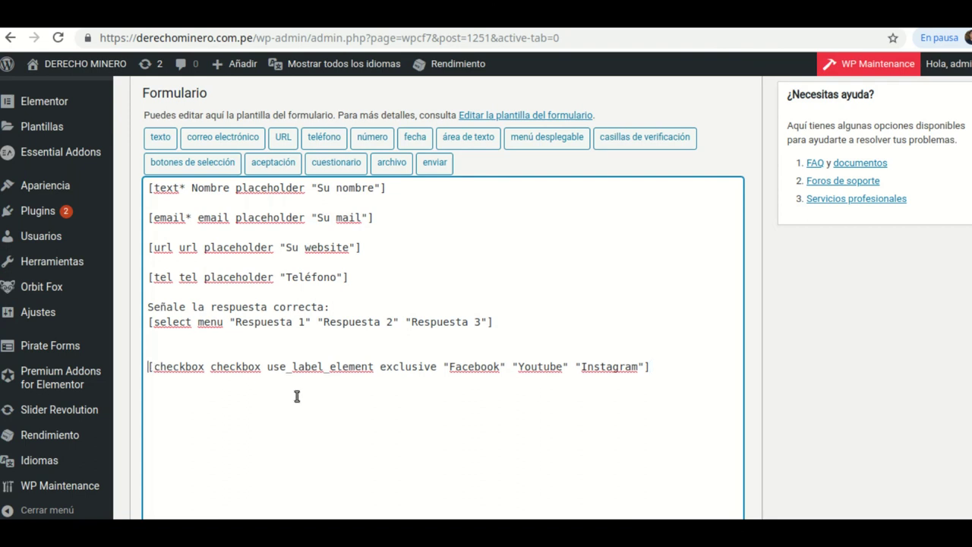
text(Nos)
text( conosiu)
text(iste a trav)
text(es de)
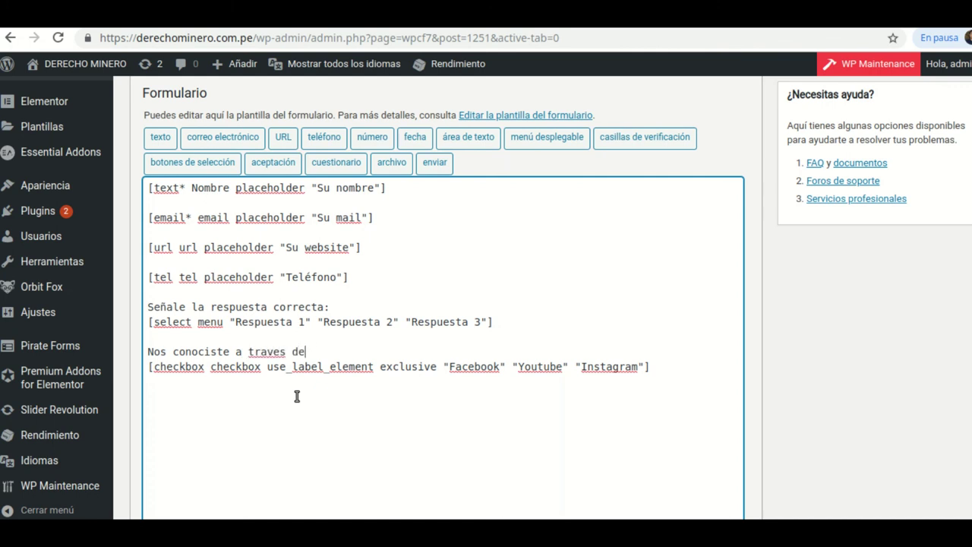
- Correct 'traves' to 'través' in the label and save the form
click(290, 352)
key(Left)
key(Left)
key(Left)
key(Left)
key(BackSpace)
text(é)
scroll(907, 256, up, 3)
click(950, 224)
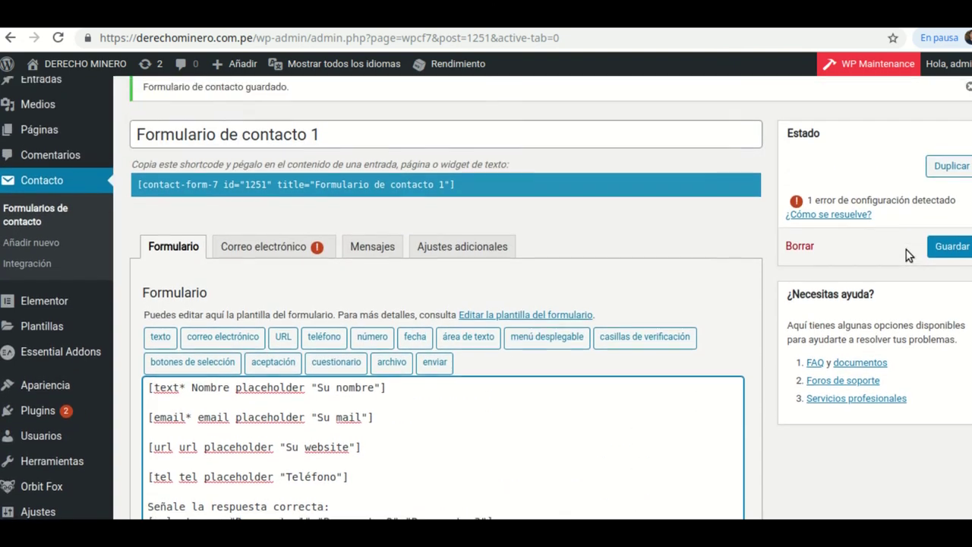
- Save, reload the live page, and tick Youtube, Instagram, then Youtube to confirm only one stays checked
click(956, 322)
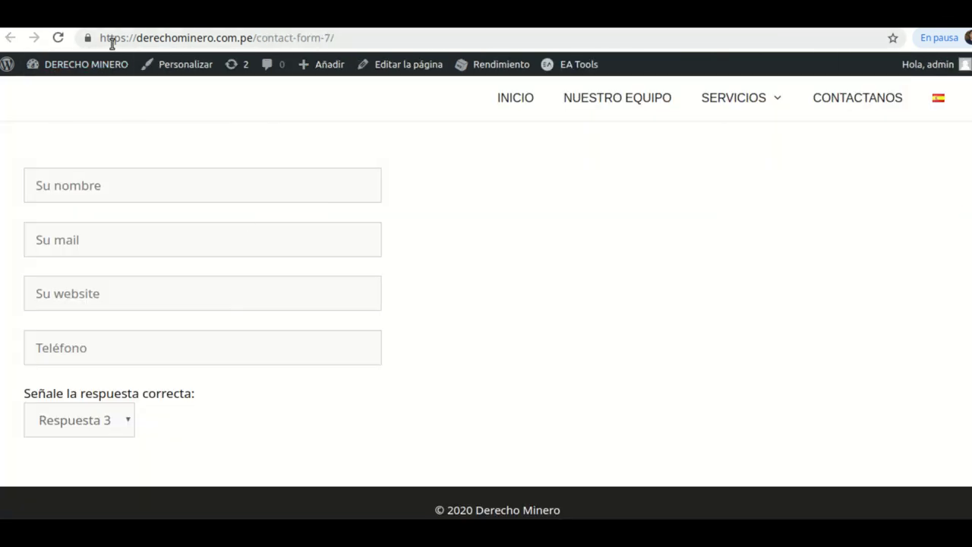
click(58, 37)
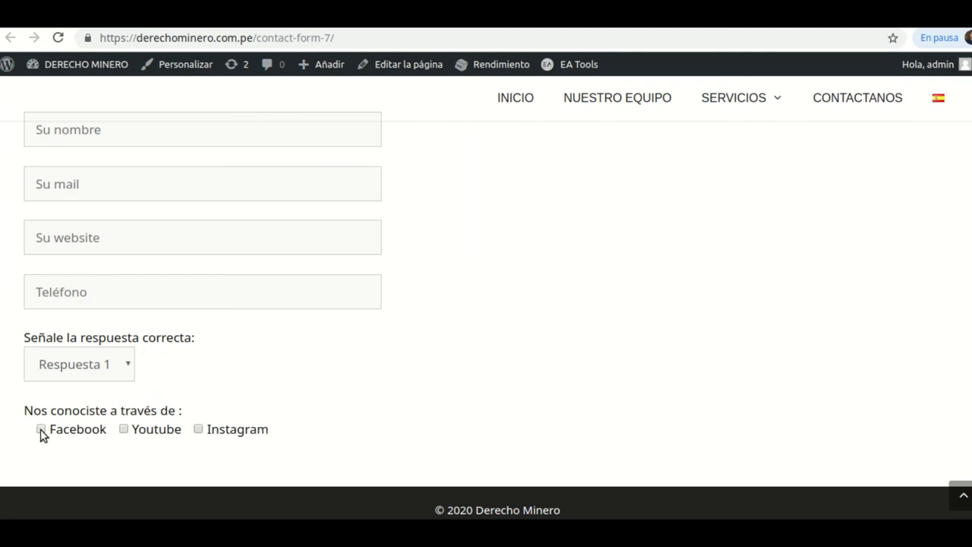
click(122, 432)
click(198, 429)
click(122, 429)
scroll(329, 142, up, 1)
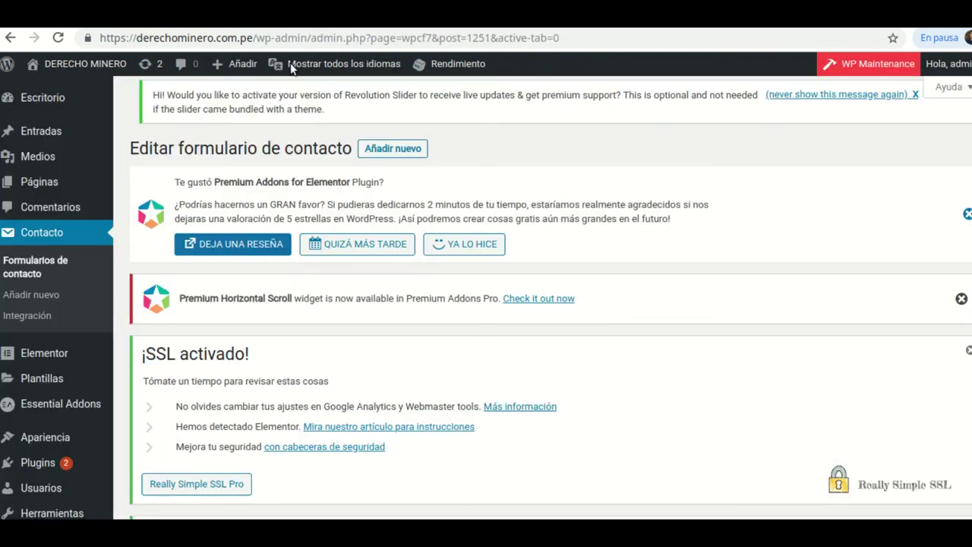
scroll(473, 252, down, 6)
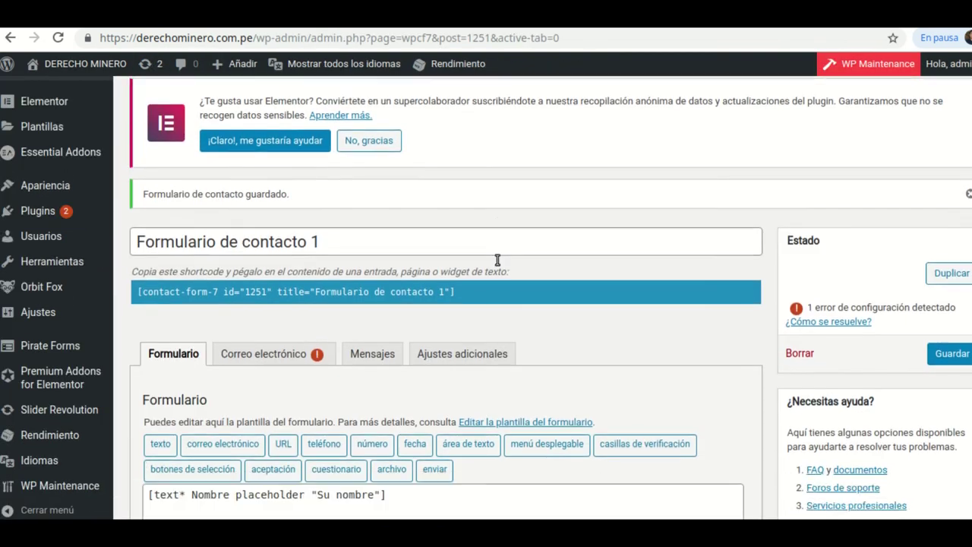
- Start a number tag below the checkbox line, keeping the spinbox type, and name it numero
scroll(498, 261, down, 5)
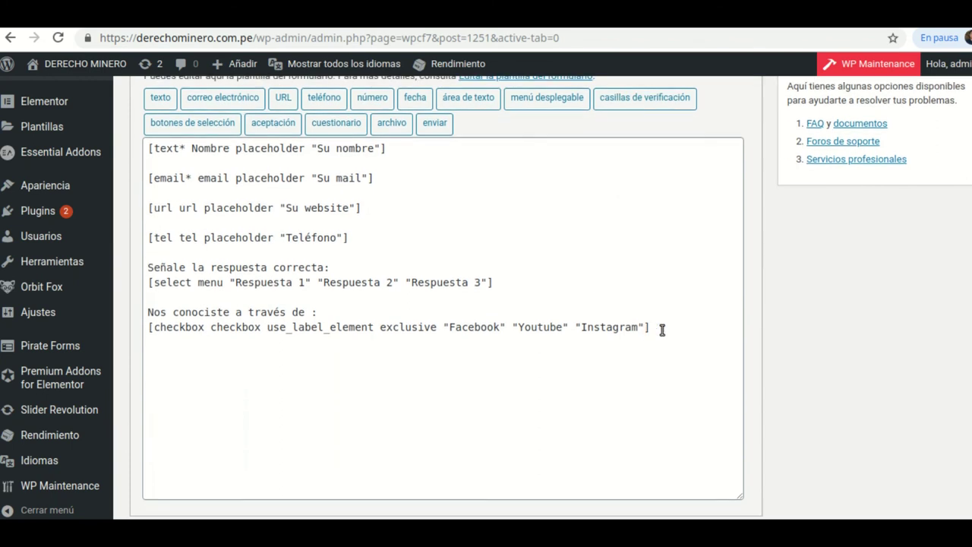
click(673, 332)
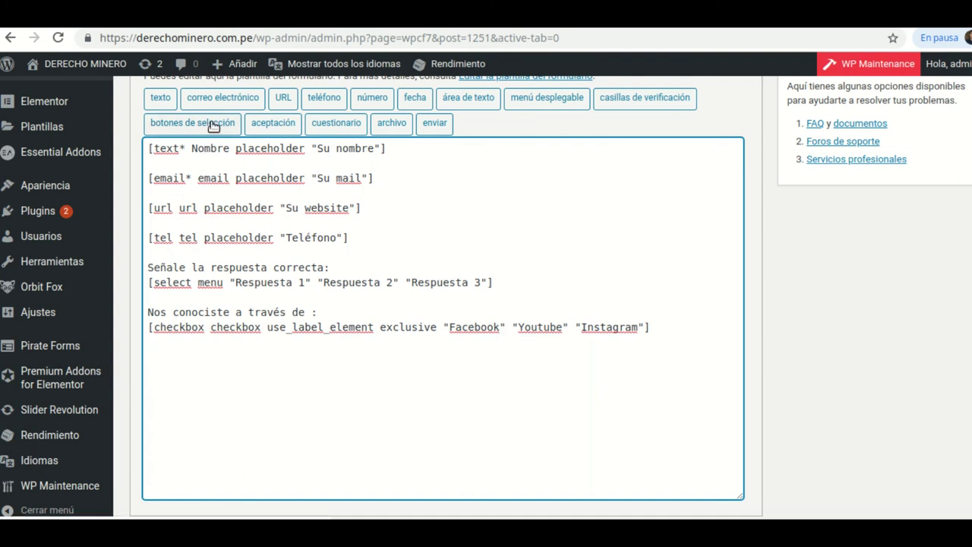
scroll(828, 470, up, 1)
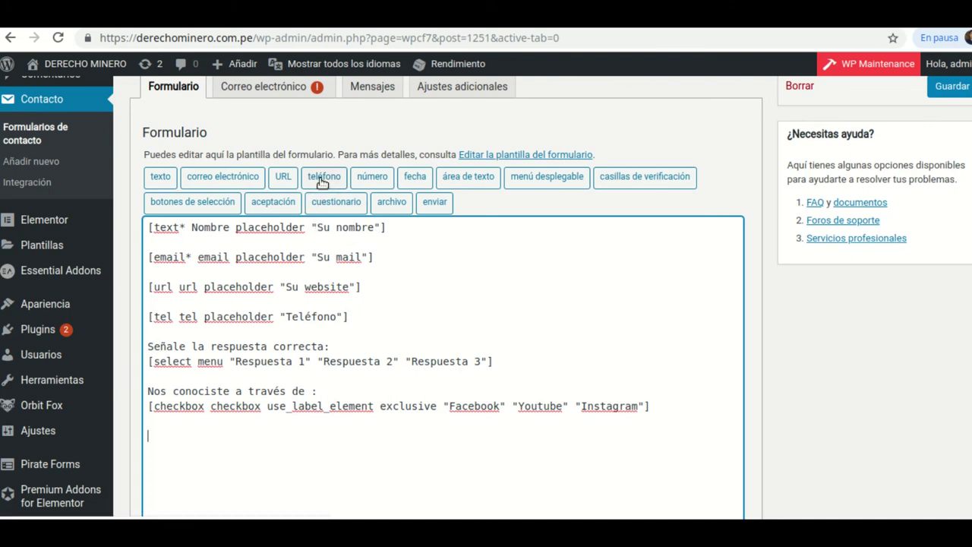
click(372, 177)
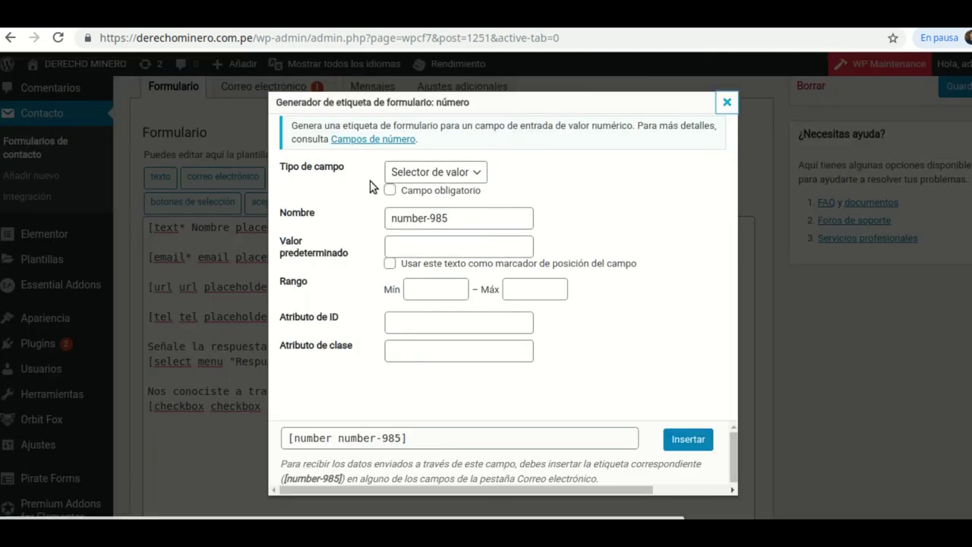
click(472, 172)
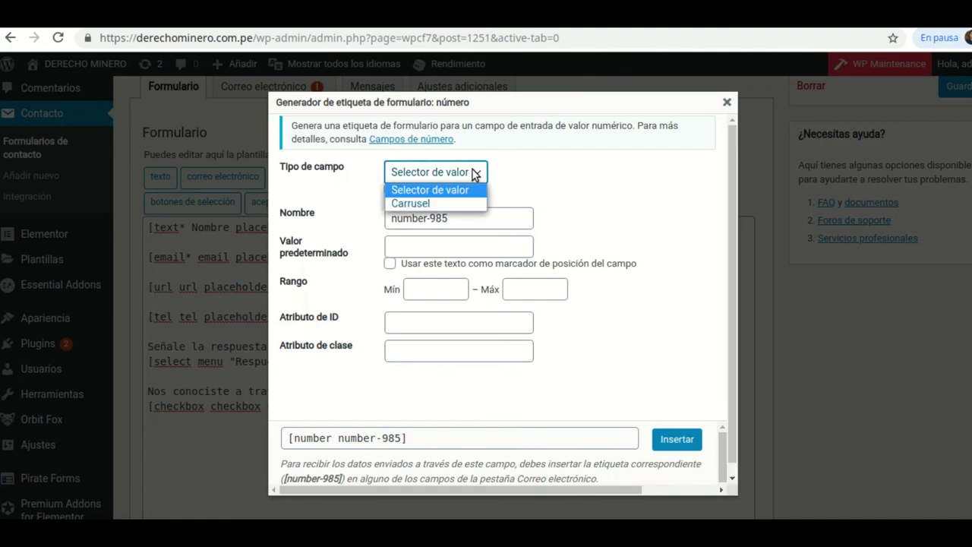
click(435, 189)
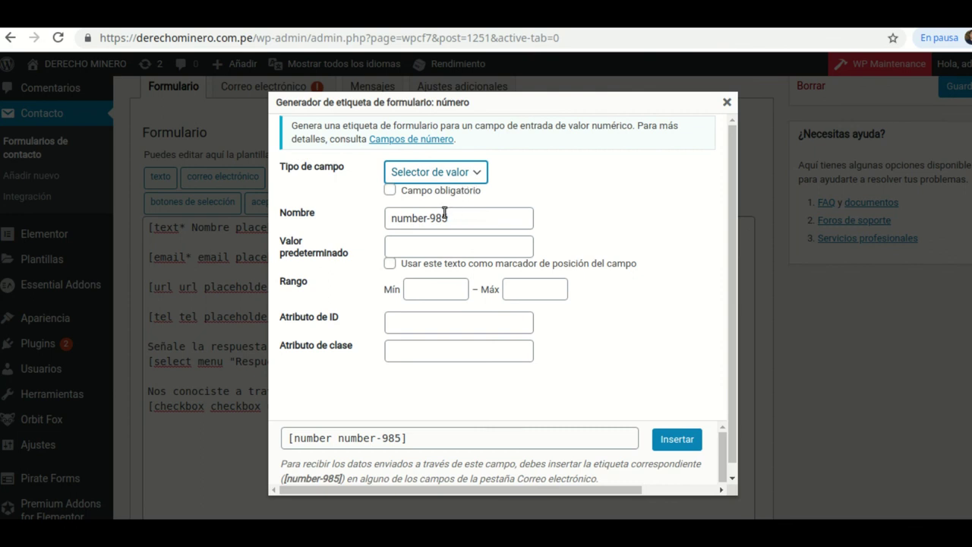
click(450, 219)
key(BackSpace)
key(BackSpace)
key(BackSpace)
key(BackSpace)
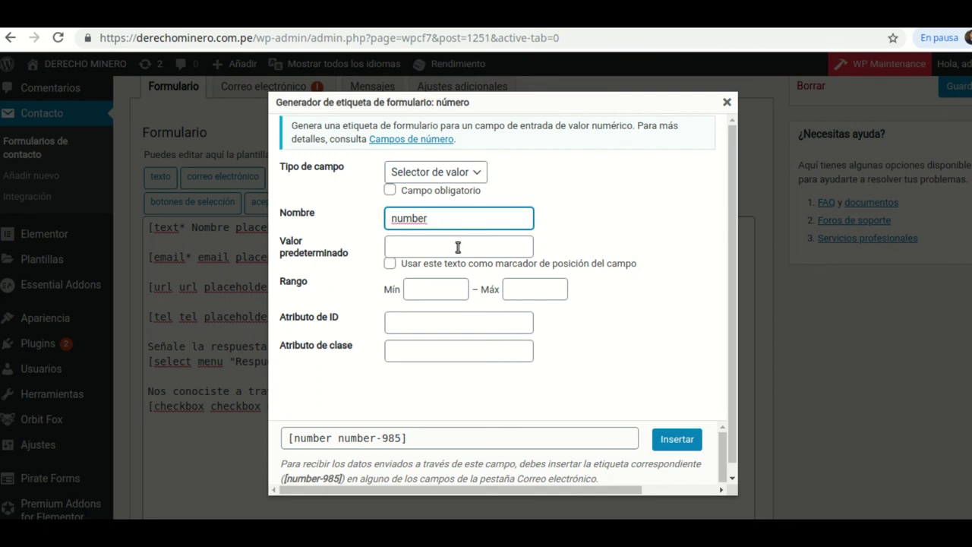
key(BackSpace)
key(BackSpace)
key(BackSpace)
text(ero)
- Give the number field default text 'Número' and a 0 to 11 range, then insert it
click(454, 247)
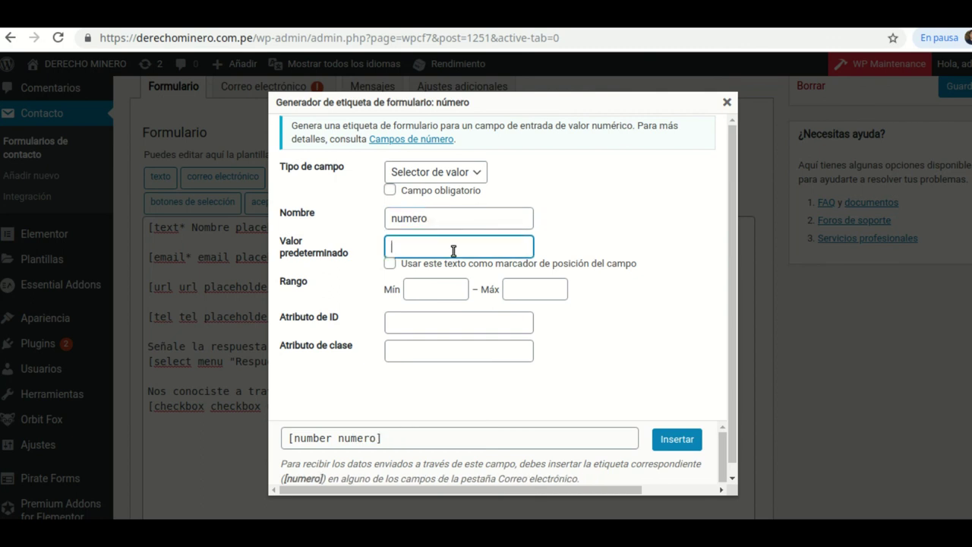
text(Numero)
key(BackSpace)
key(BackSpace)
key(BackSpace)
key(BackSpace)
key(BackSpace)
text(úmero)
click(456, 285)
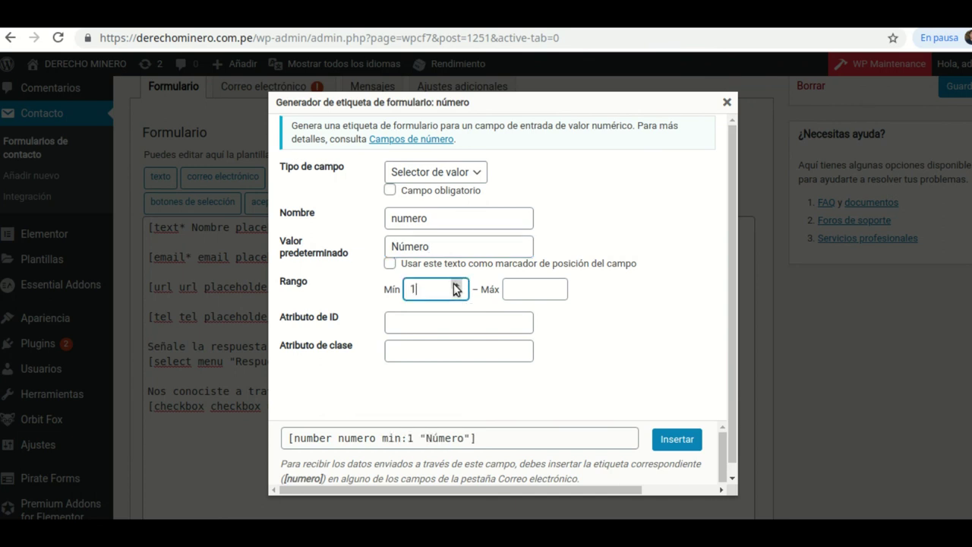
key(BackSpace)
text(0)
click(557, 286)
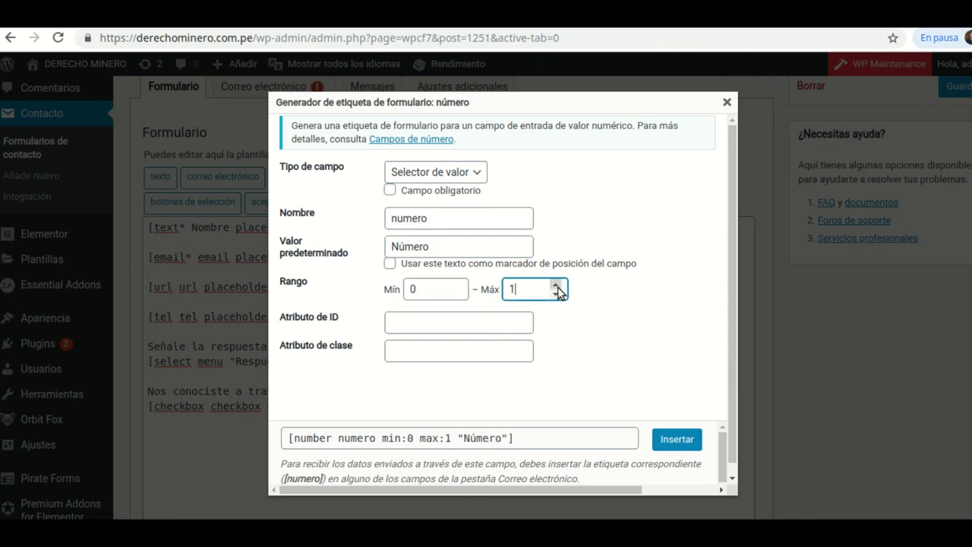
text(1)
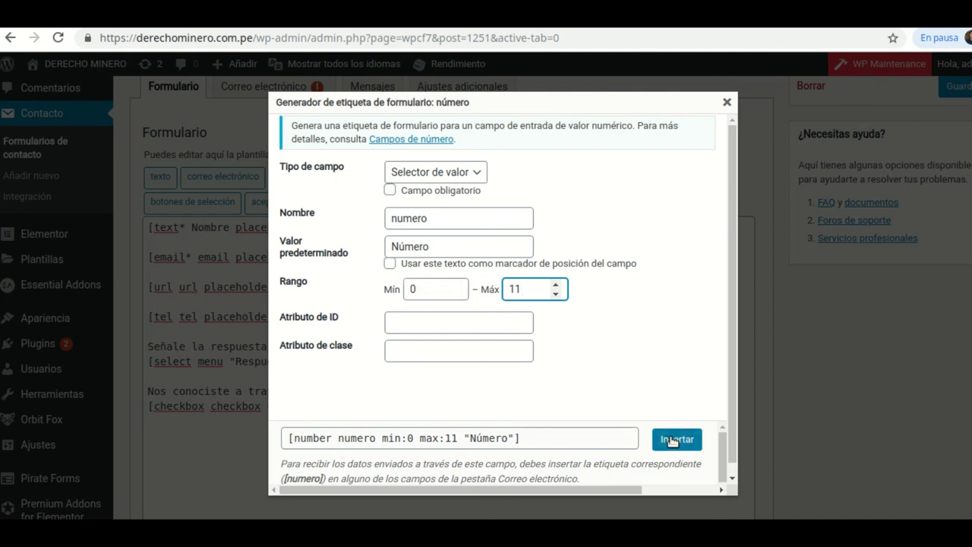
click(671, 441)
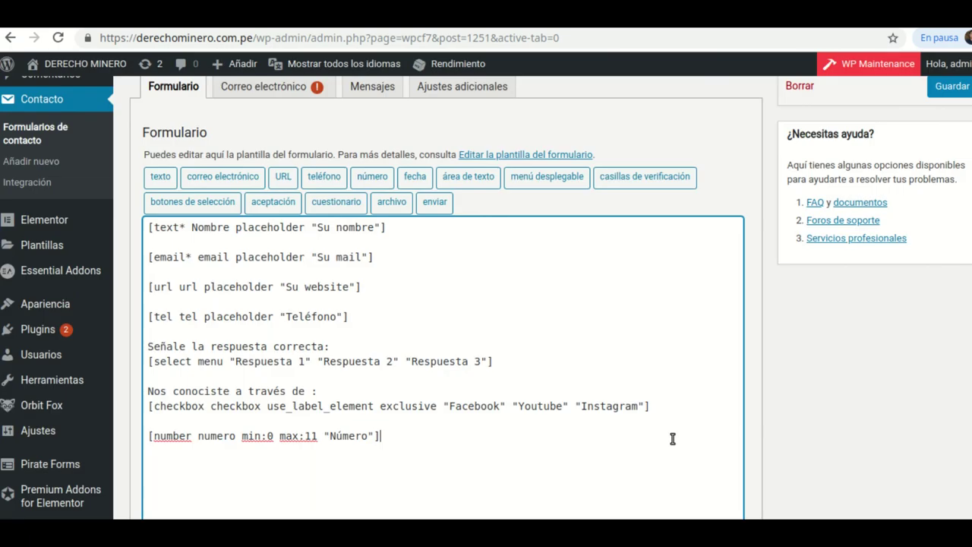
- Type 'Cuántos hijos tiene?' on a new line above the number tag, then start the date tag generator
click(194, 437)
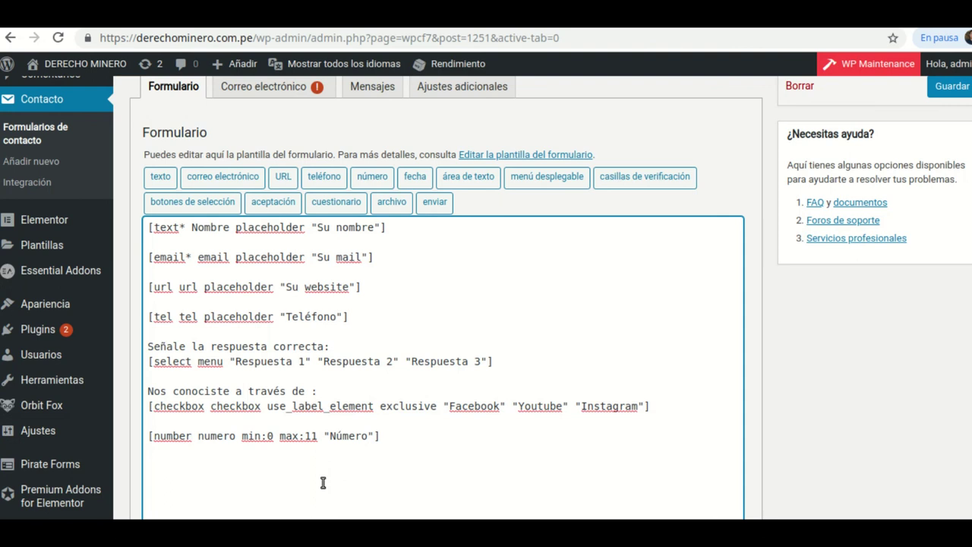
text(*)
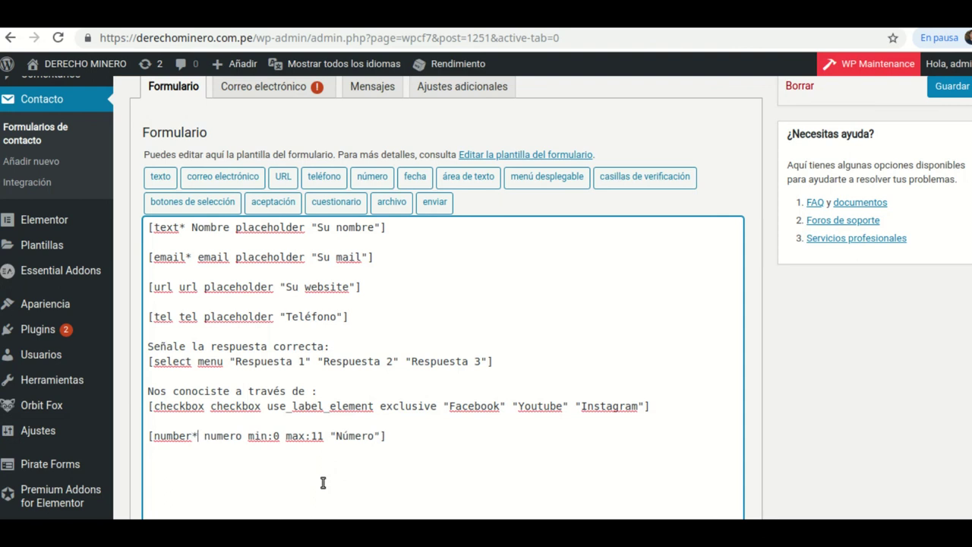
key(BackSpace)
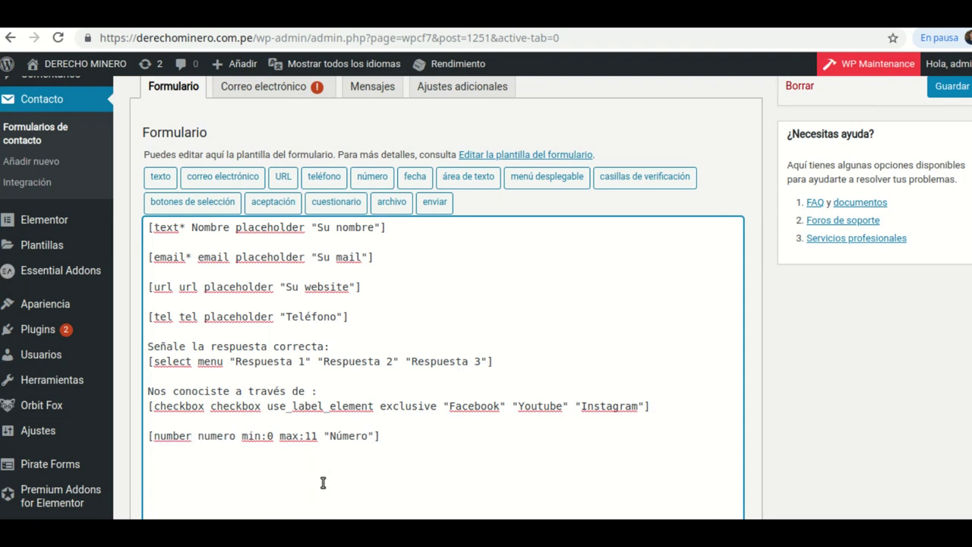
drag(148, 437, 153, 436)
key(Return)
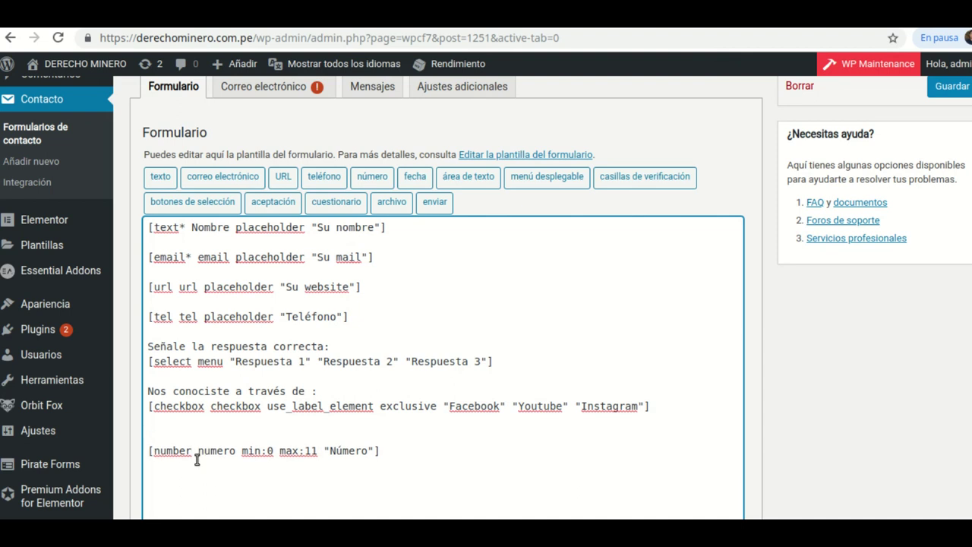
text(Cuántos hijos tiene)
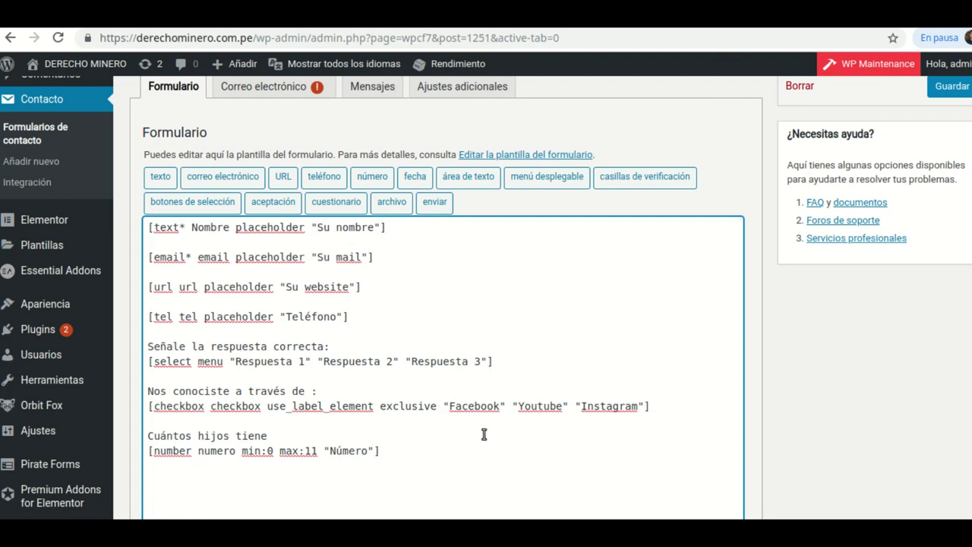
text(¡)
key(BackSpace)
text(?)
click(425, 456)
click(417, 180)
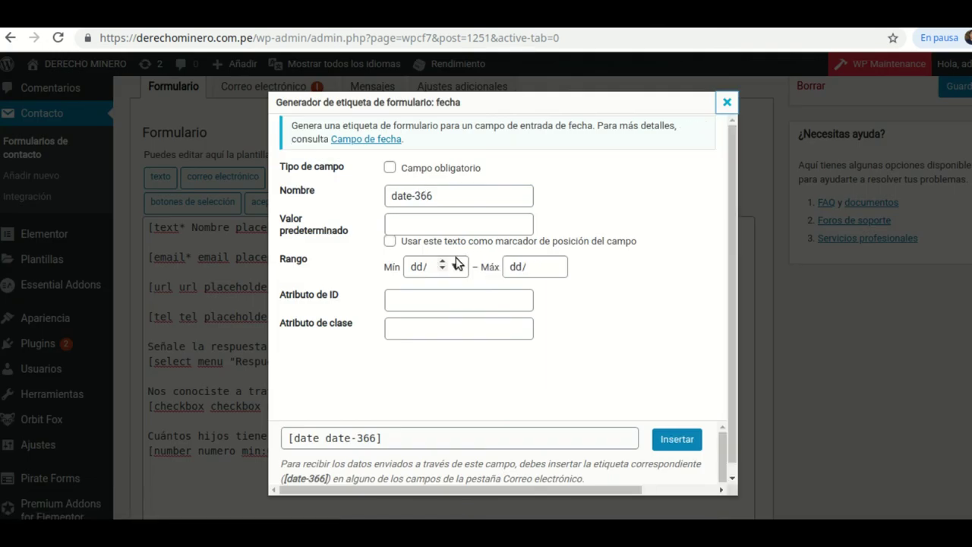
- Name the date field date1 with default text 'Fecha de inicio'
click(442, 199)
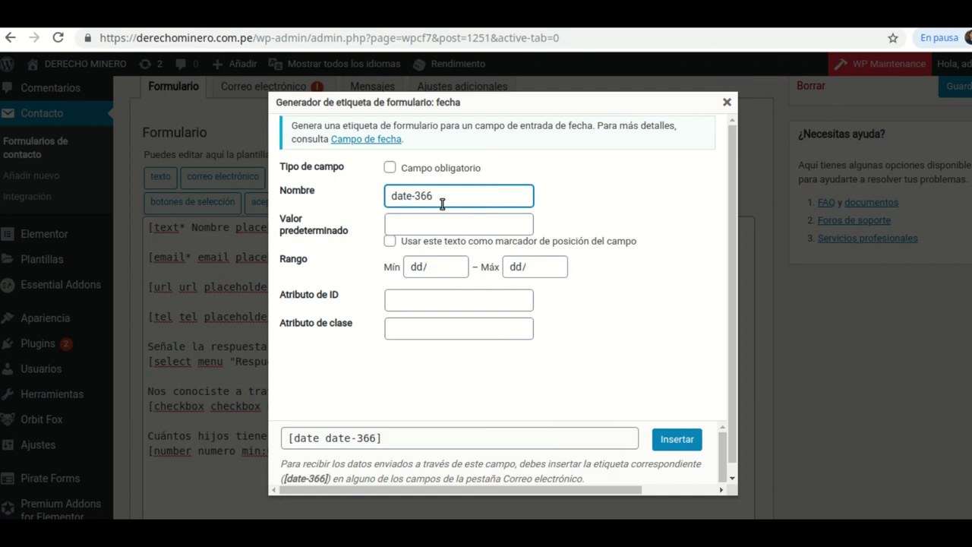
key(BackSpace)
key(BackSpace)
key(BackSpace)
key(BackSpace)
text(1)
click(415, 225)
text(F)
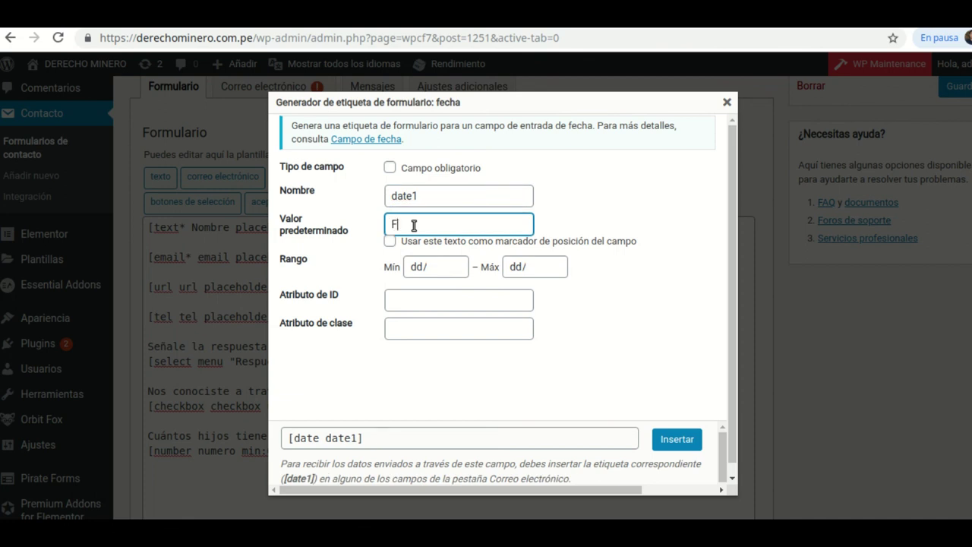
text(echa de inicio)
- Limit date1 to 2020-05-10 through 2020-05-31, make it required, and insert the tag
click(455, 267)
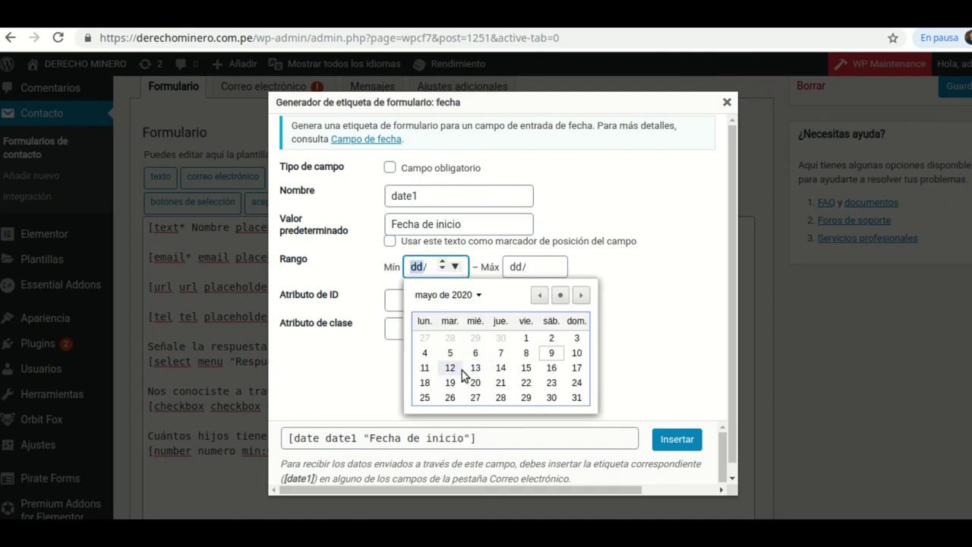
click(576, 354)
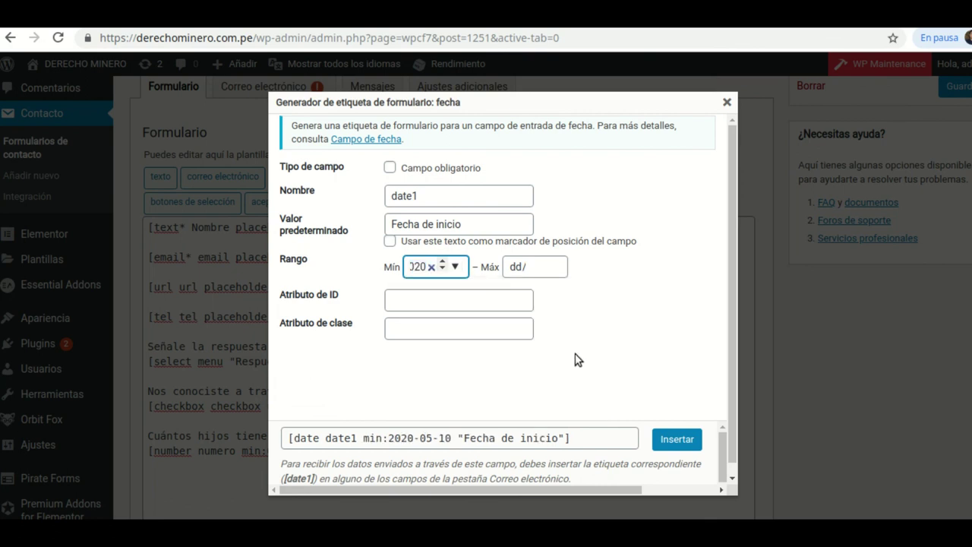
click(555, 266)
click(676, 398)
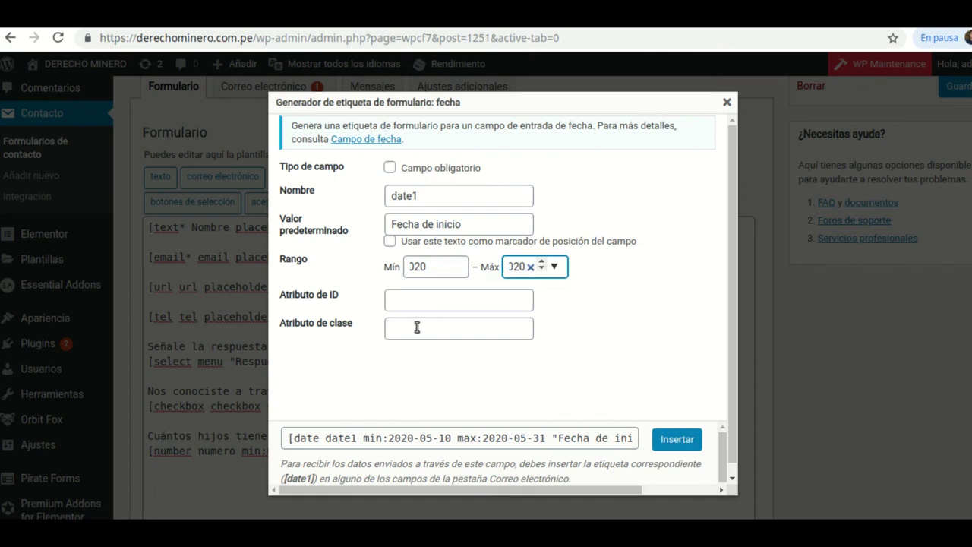
click(390, 167)
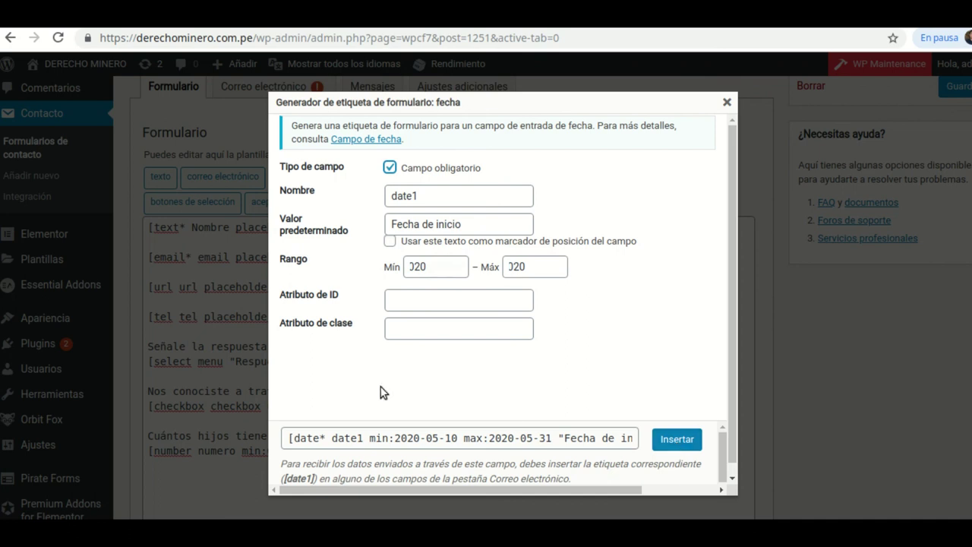
click(677, 439)
scroll(527, 463, down, 3)
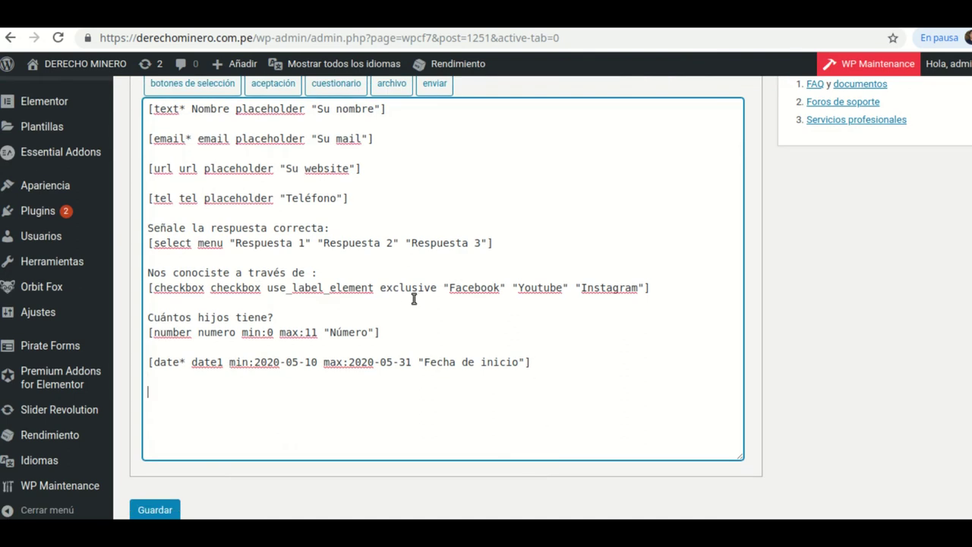
scroll(334, 159, up, 1)
scroll(334, 158, up, 2)
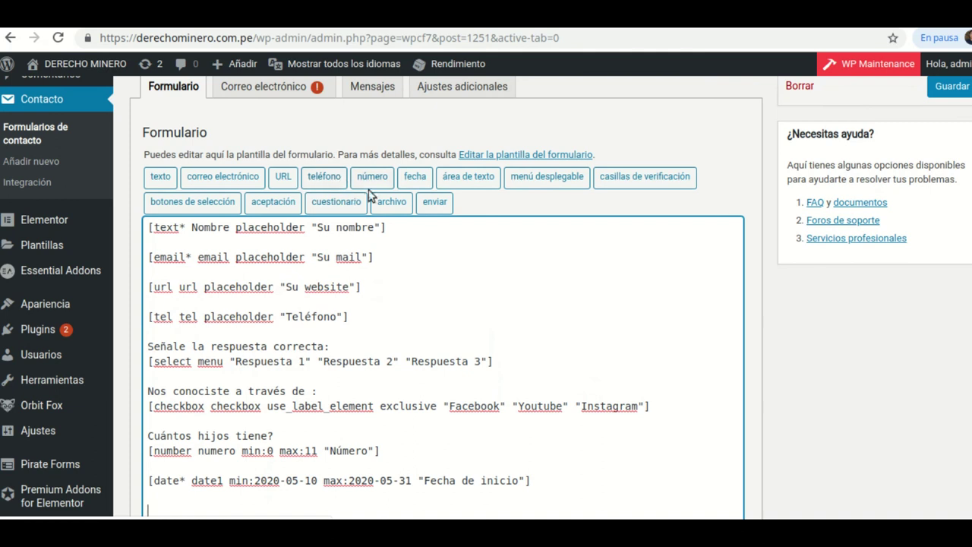
- Start another date tag named date2 with default text 'Fecha de finalización'
click(411, 177)
click(435, 199)
key(BackSpace)
text(2)
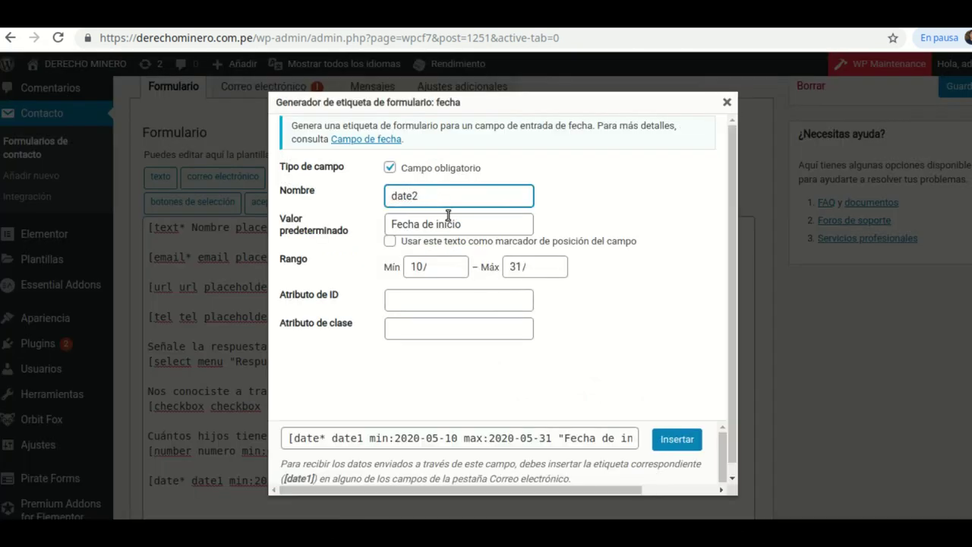
double_click(463, 225)
text(final)
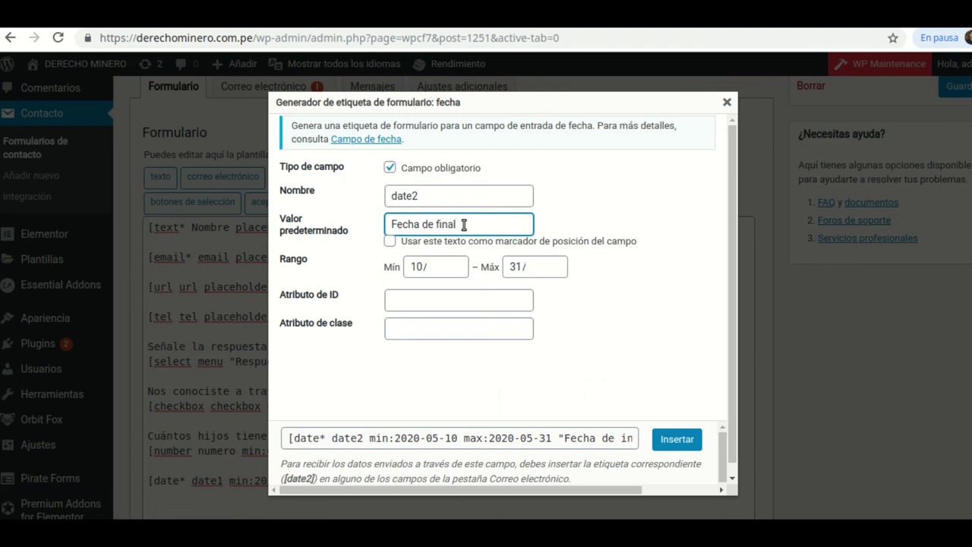
text(izacióm)
key(BackSpace)
text(n)
- Limit date2 to 2020-06-01 through 2020-06-30 and insert the tag
click(454, 267)
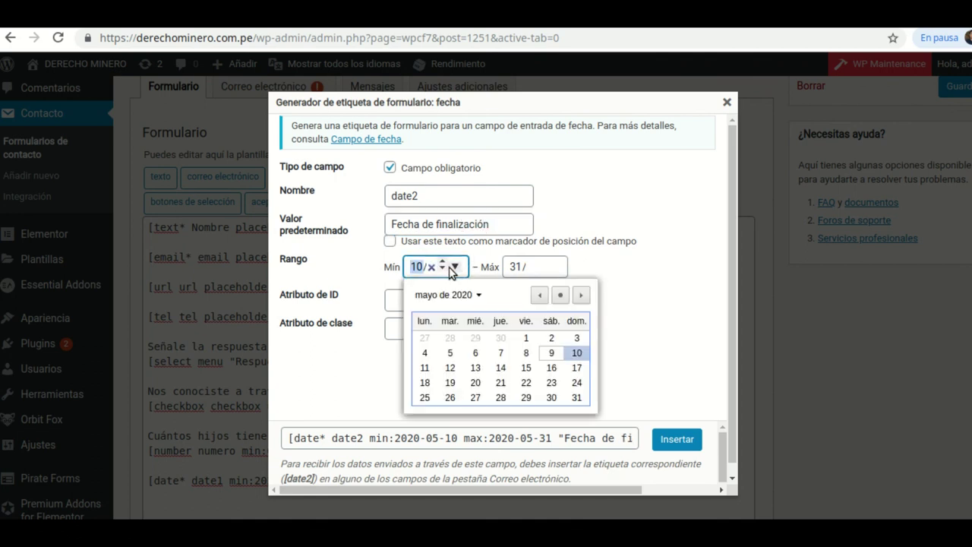
click(582, 296)
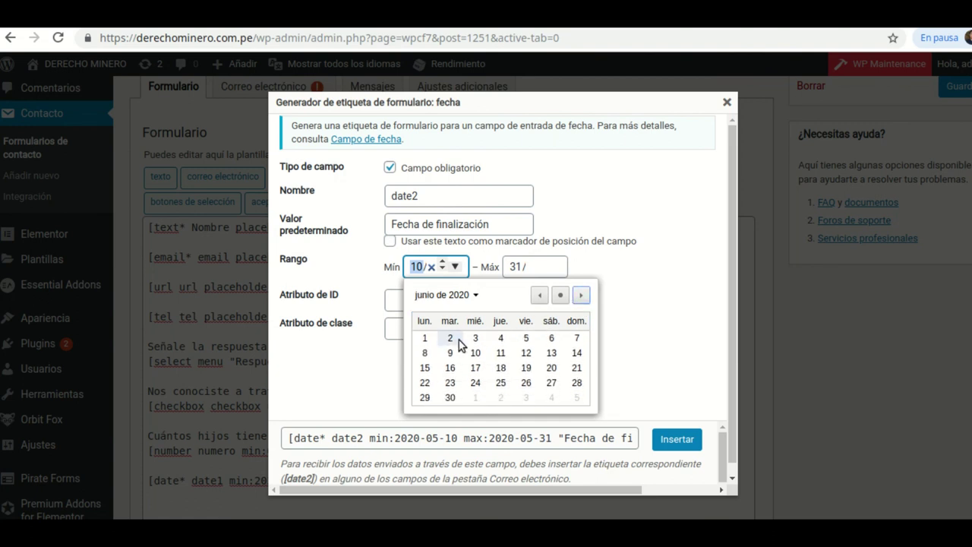
click(424, 338)
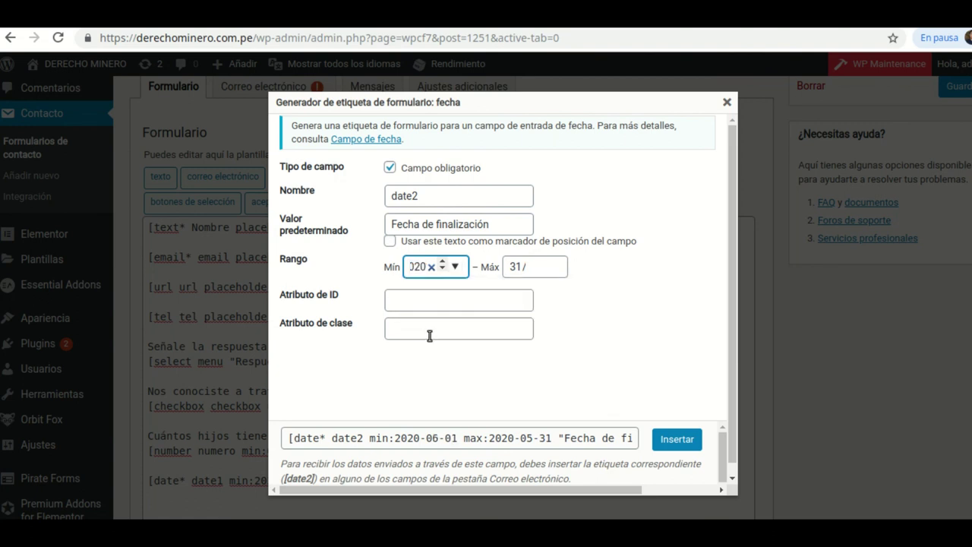
click(554, 266)
click(555, 269)
click(555, 268)
click(680, 297)
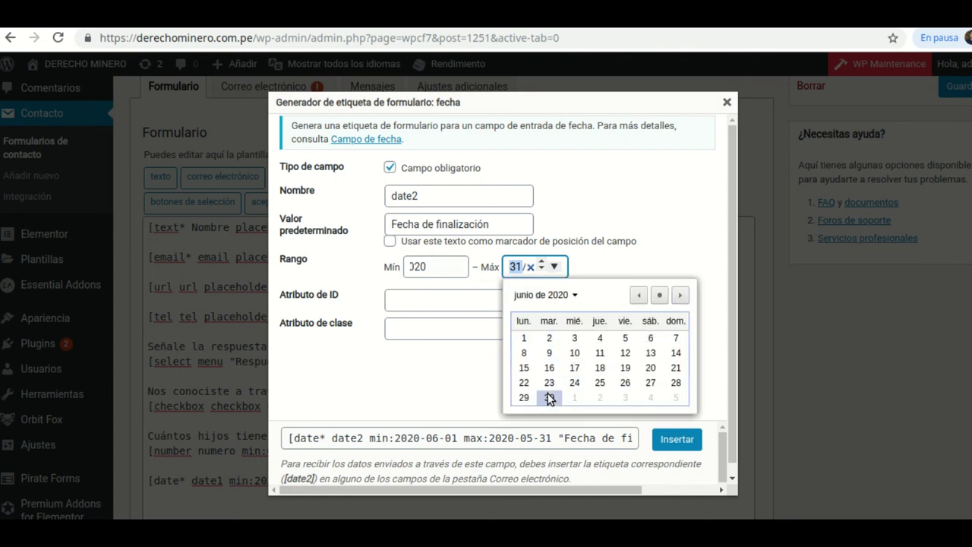
click(549, 397)
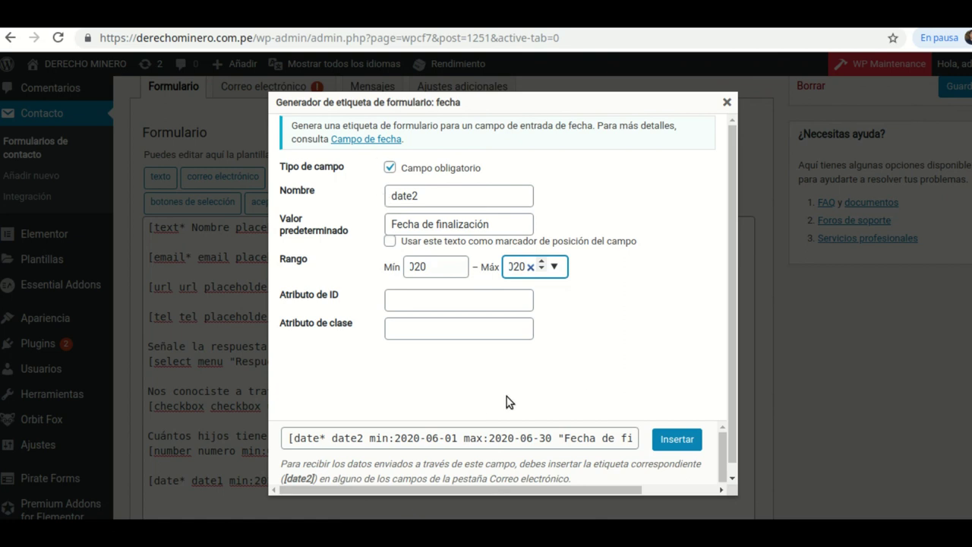
click(680, 442)
scroll(418, 413, down, 2)
- Add the label 'Selecione la fecha de inicio:' on a line above the date1 tag
click(151, 323)
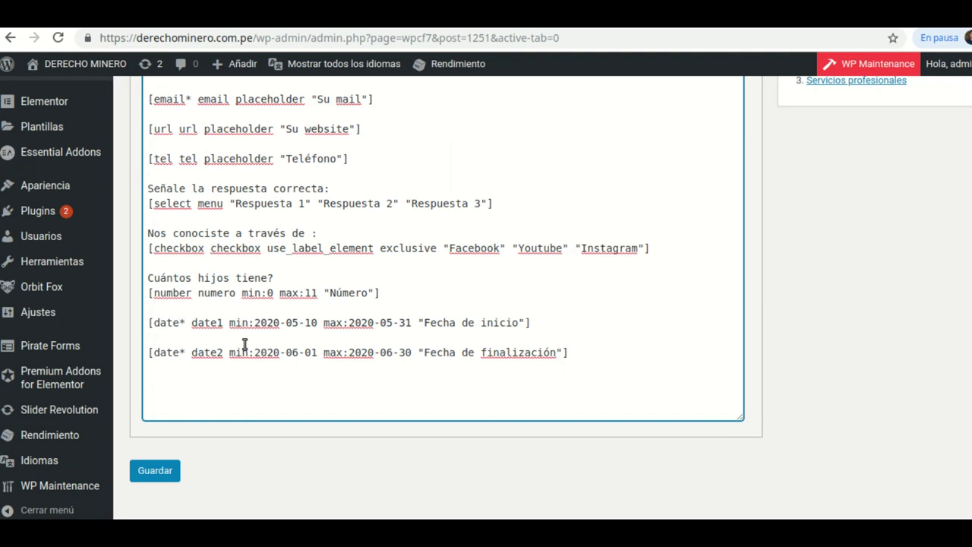
key(Return)
key(Up)
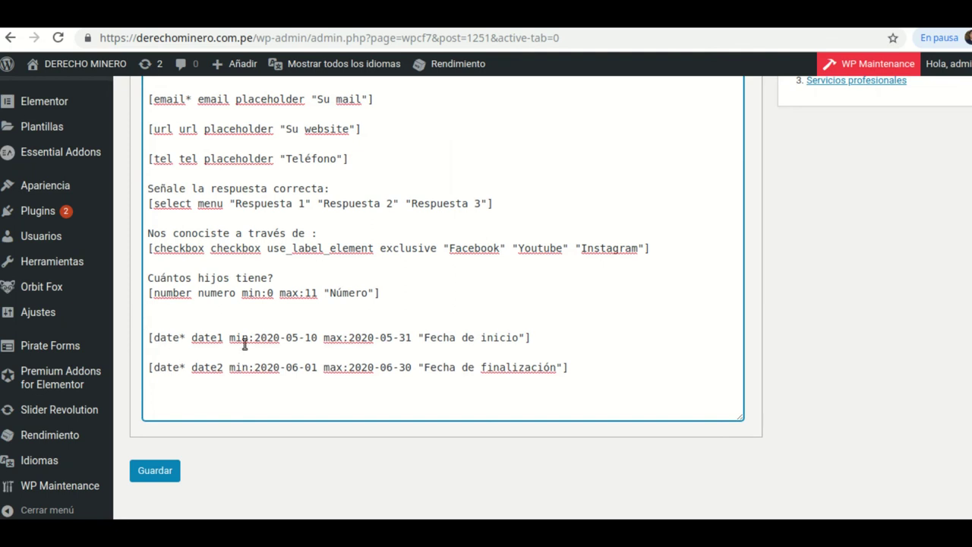
text(F)
key(BackSpace)
text(Selecione la f3c)
key(BackSpace)
key(BackSpace)
text(echa de inic)
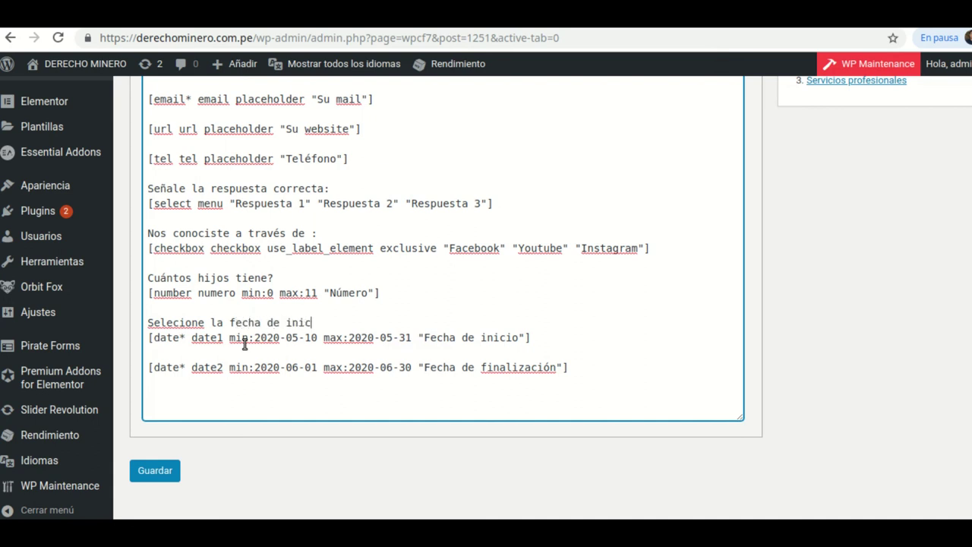
text(io:)
- Add 'Seleccione la fecha de finalización:' above the date2 tag and save the form
click(144, 370)
key(Return)
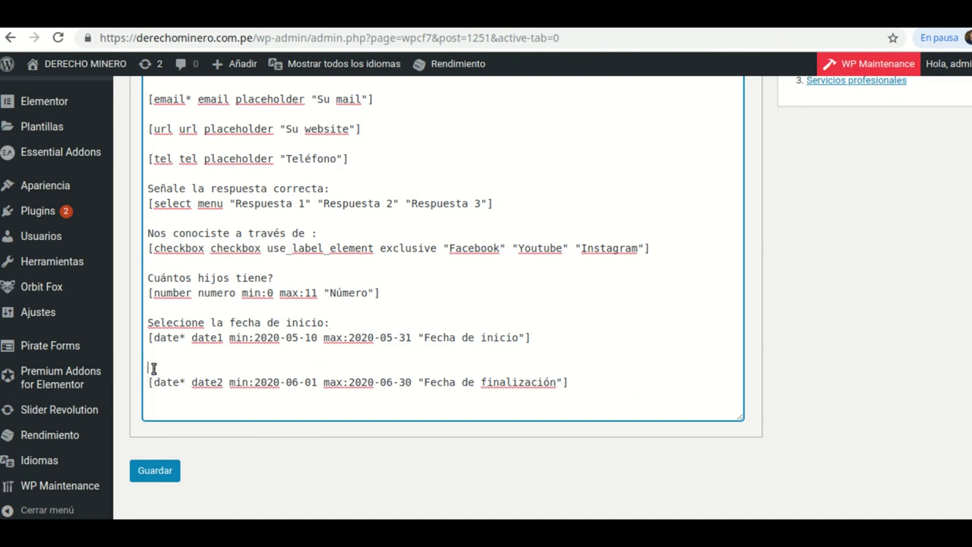
text(Seleccione la fecha de finaliza)
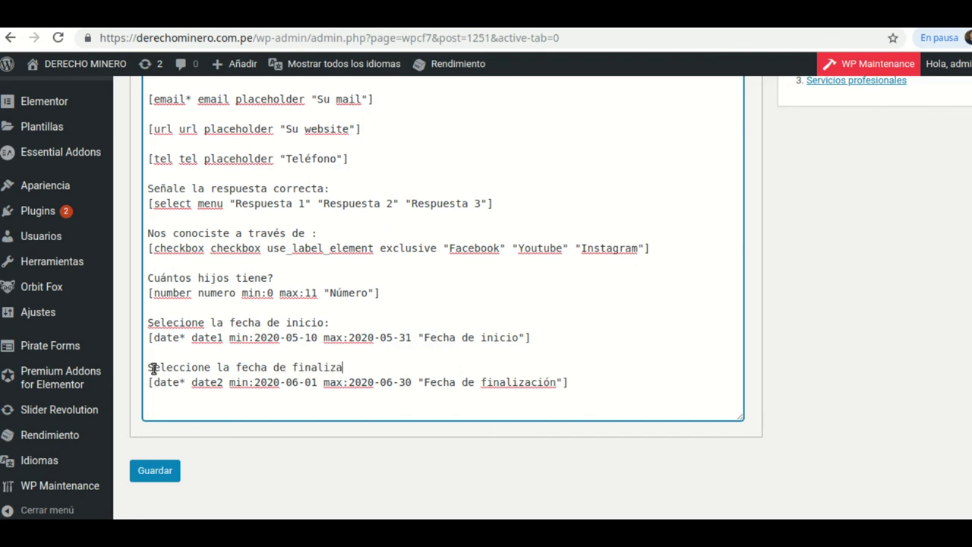
text(:)
scroll(768, 263, up, 1)
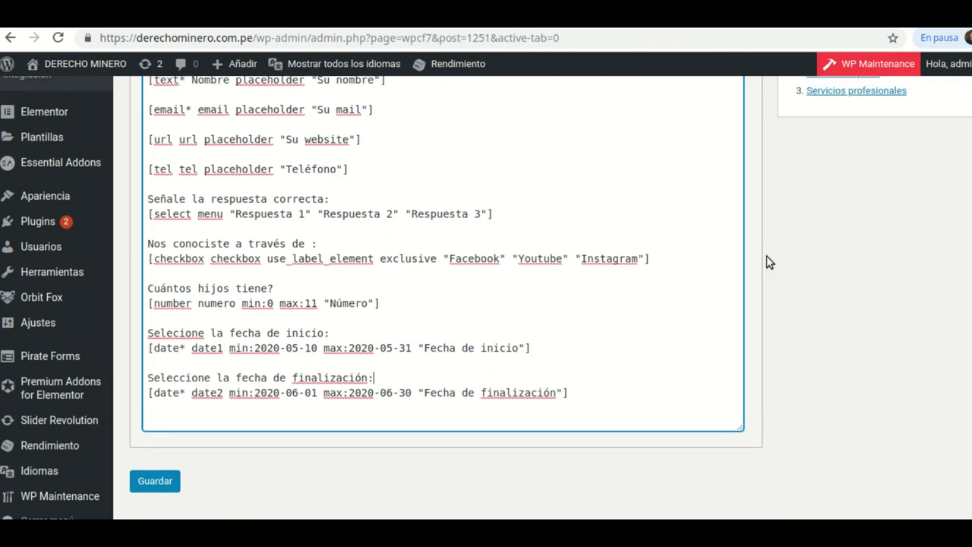
scroll(462, 336, down, 2)
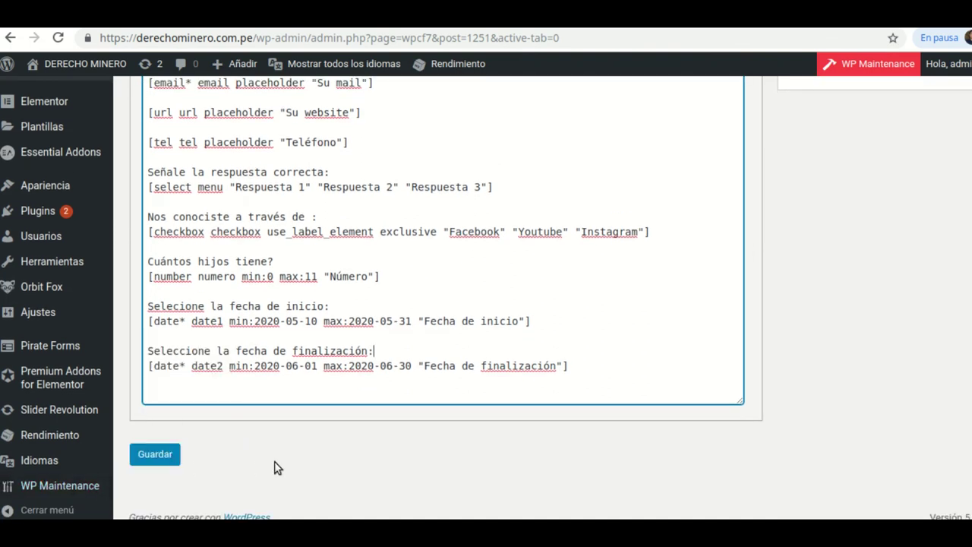
click(158, 456)
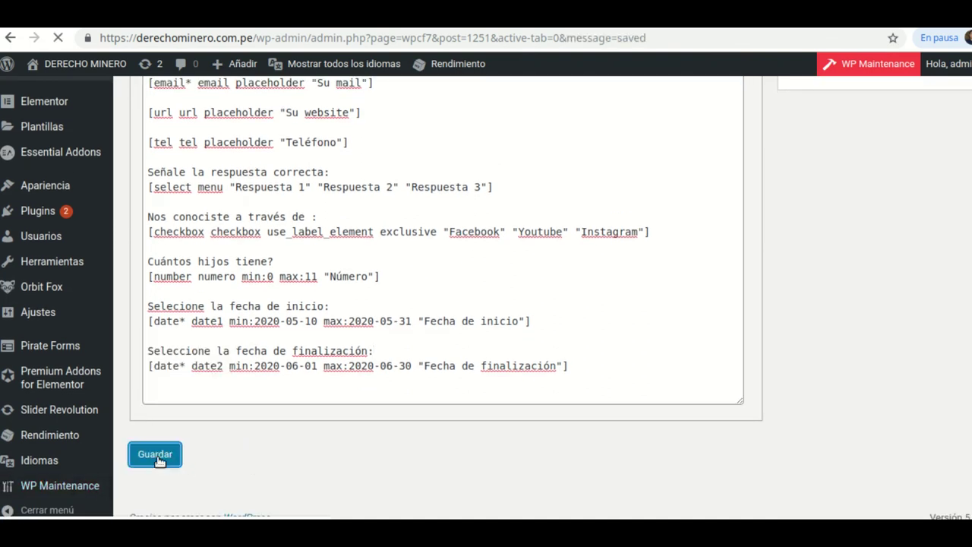
- Reload the live contact page and step the children-count spinbox down and up to 11
key(ctrl+Tab)
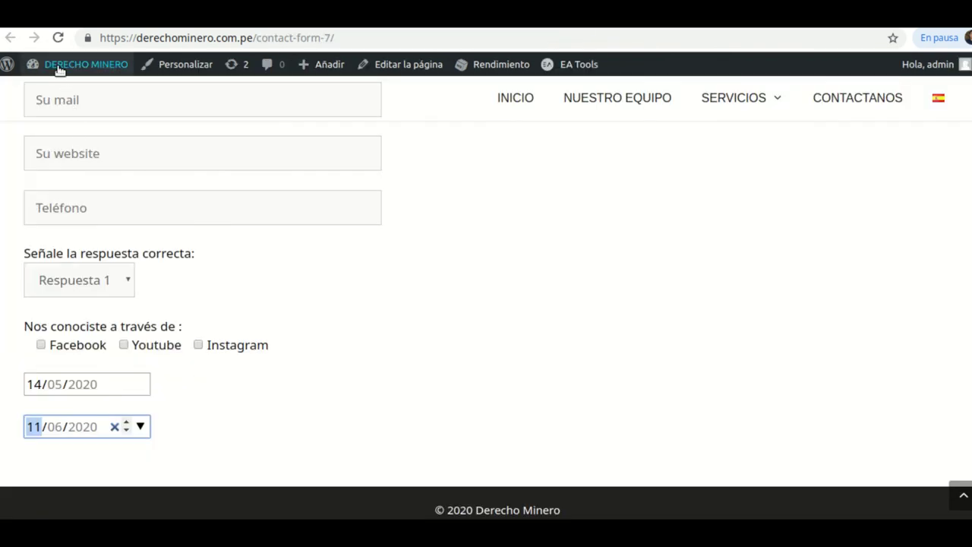
click(58, 38)
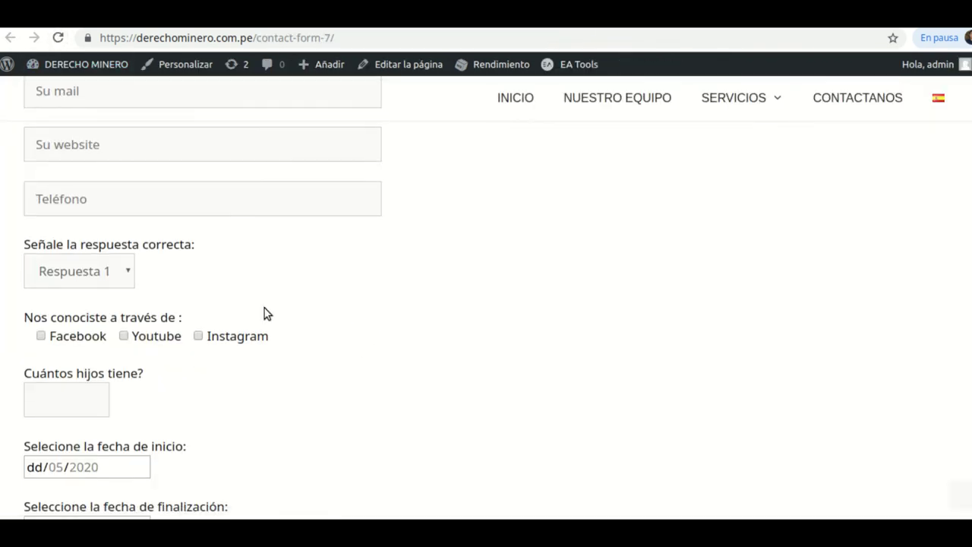
scroll(266, 313, down, 2)
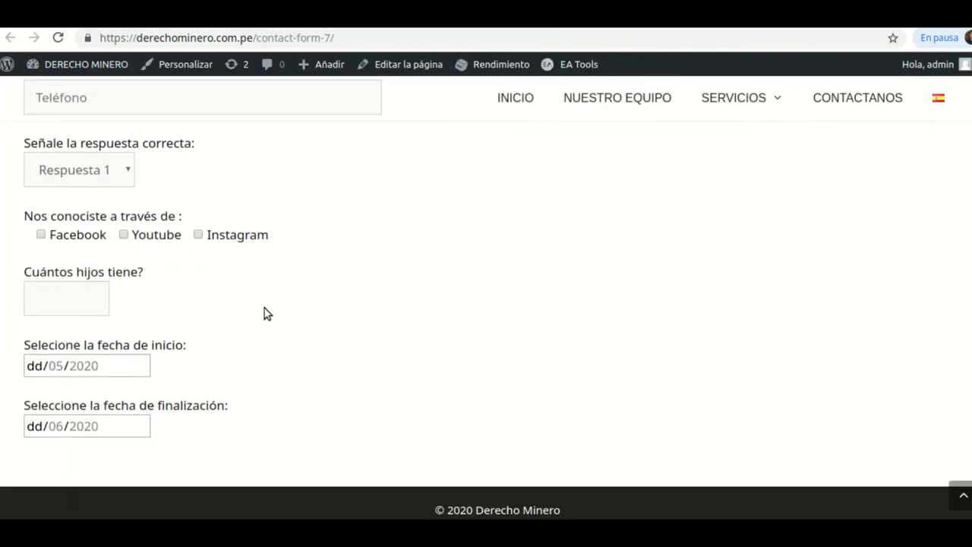
click(91, 294)
click(92, 302)
click(92, 301)
click(91, 296)
click(91, 294)
click(91, 294)
click(92, 301)
click(92, 295)
- Pick 10/05/2020 as the start date and 10/06/2020 as the end date
click(144, 366)
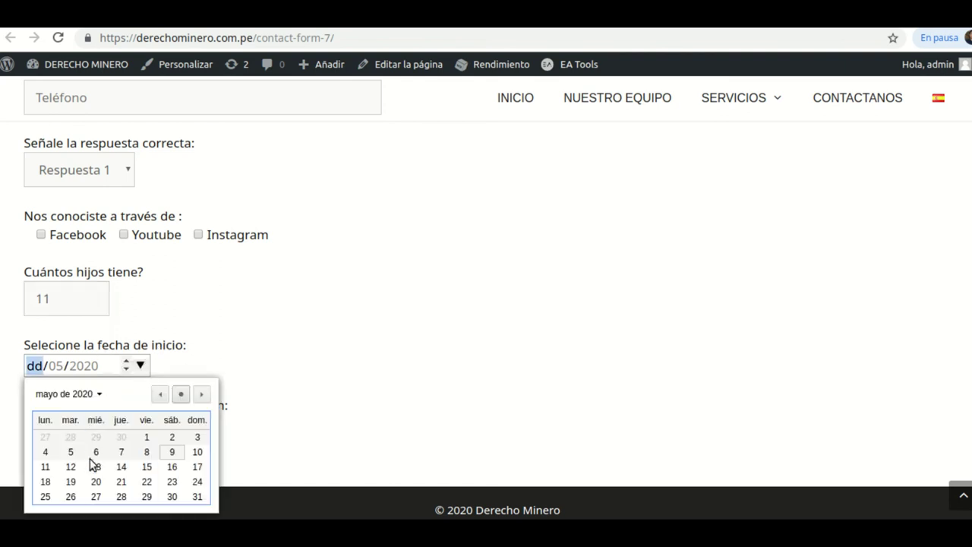
click(139, 369)
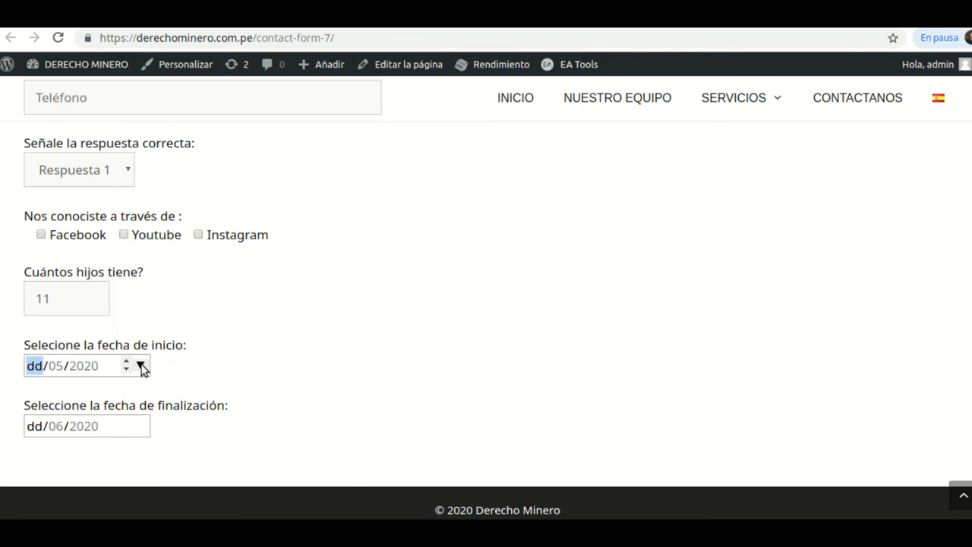
click(139, 367)
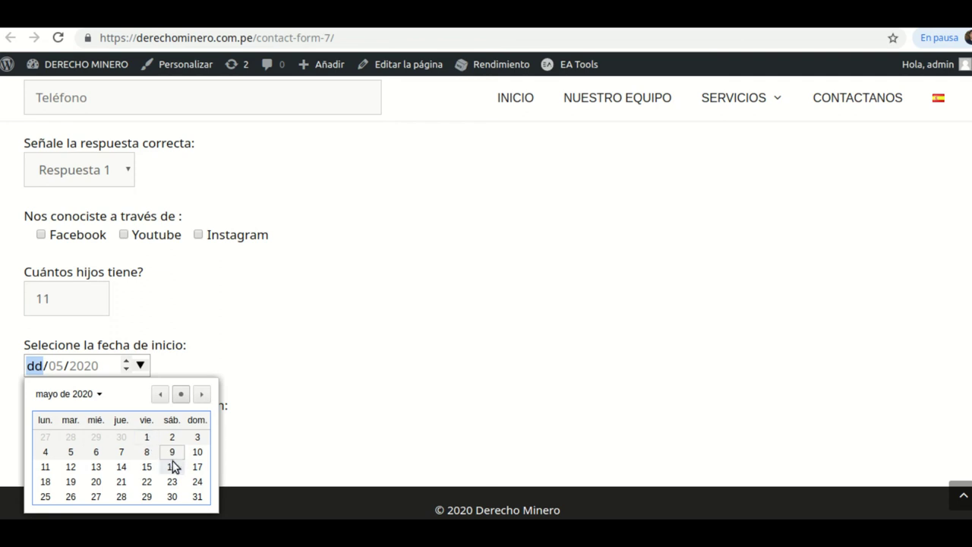
click(199, 454)
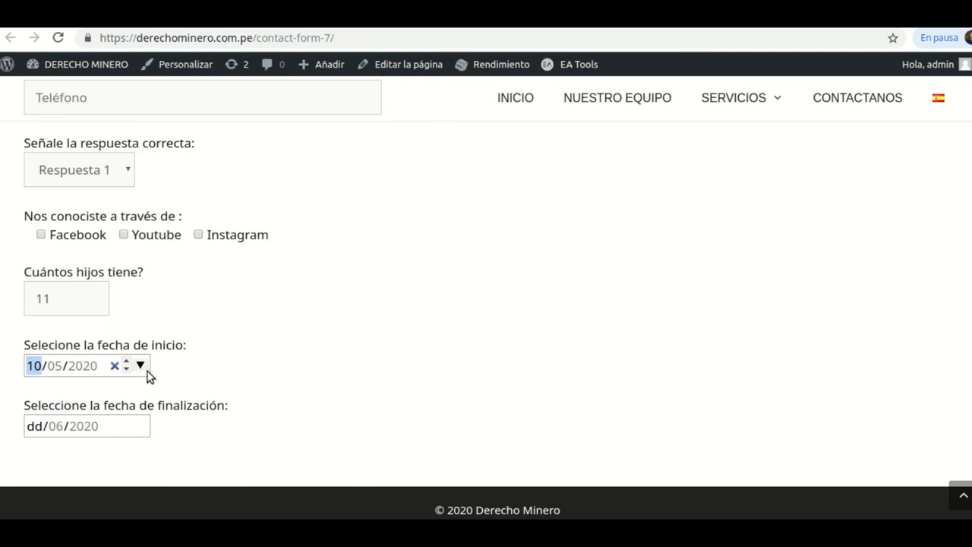
click(141, 429)
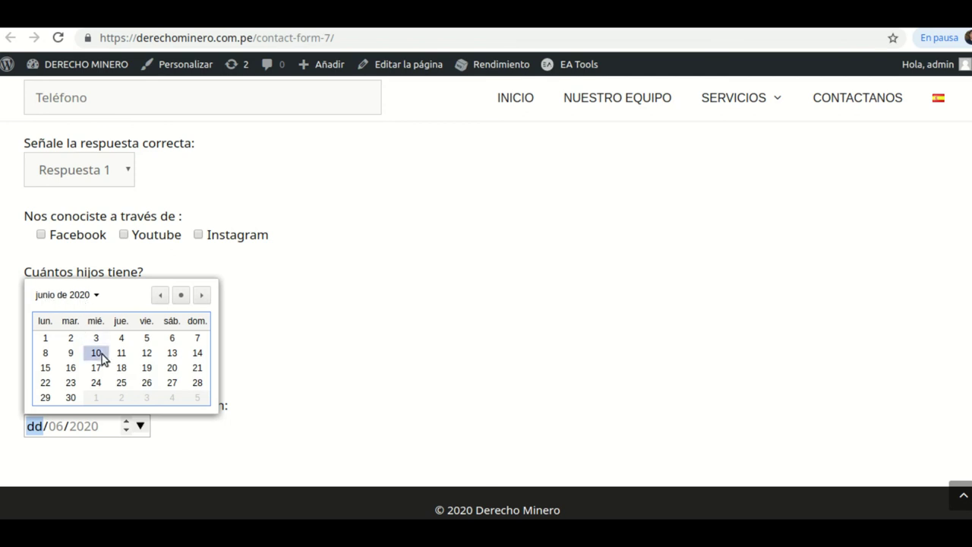
click(97, 353)
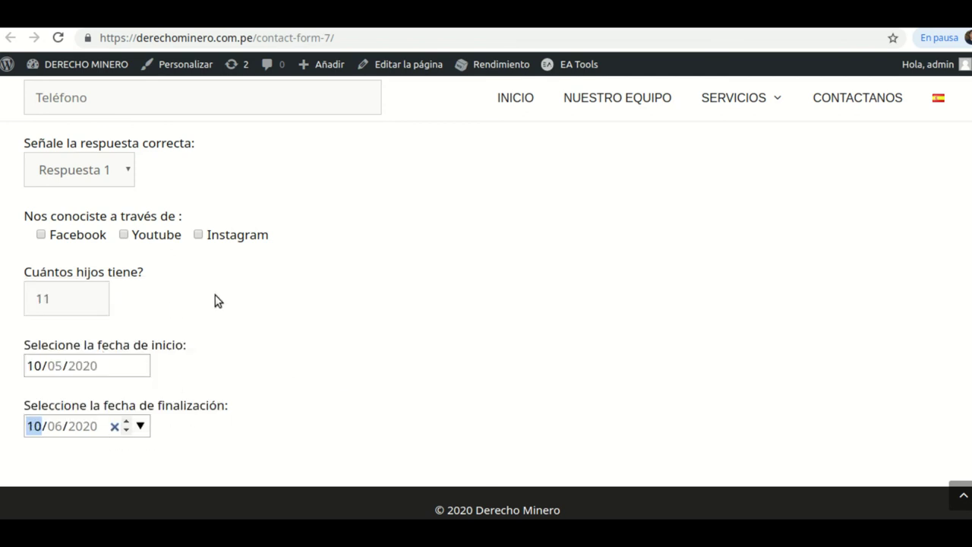
scroll(375, 343, up, 1)
scroll(375, 342, down, 1)
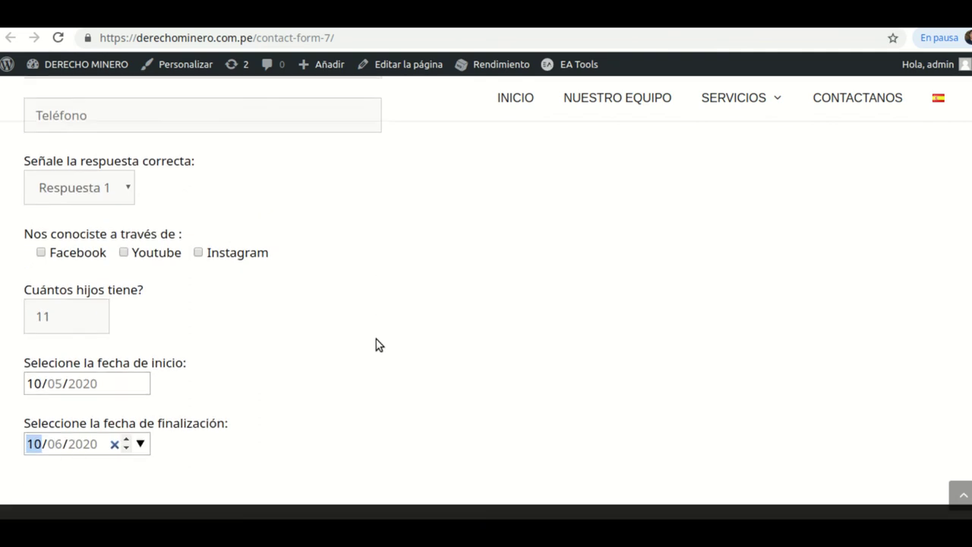
- Select the 'Cuántos hijos tiene?' number block and both labelled date tags in the template, then delete them
key(ctrl+Tab)
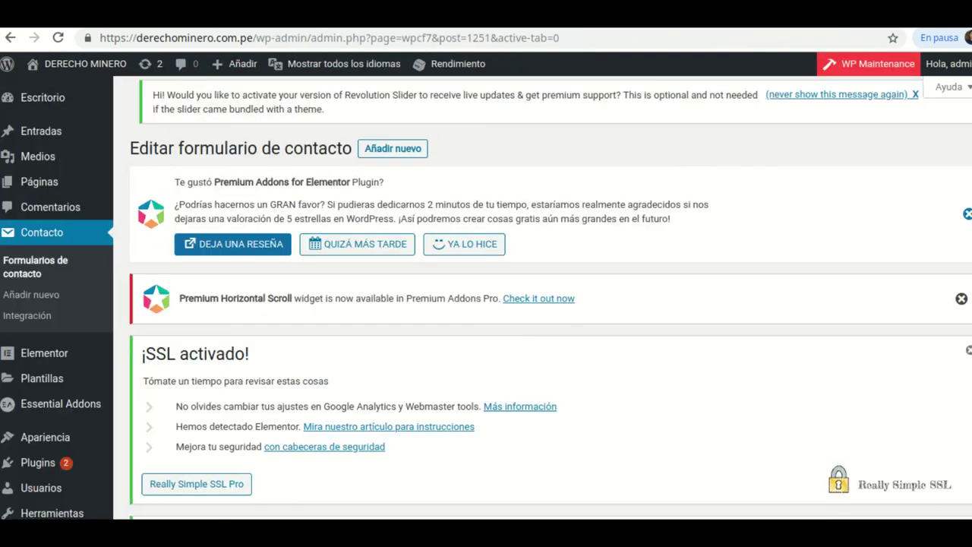
scroll(404, 236, down, 12)
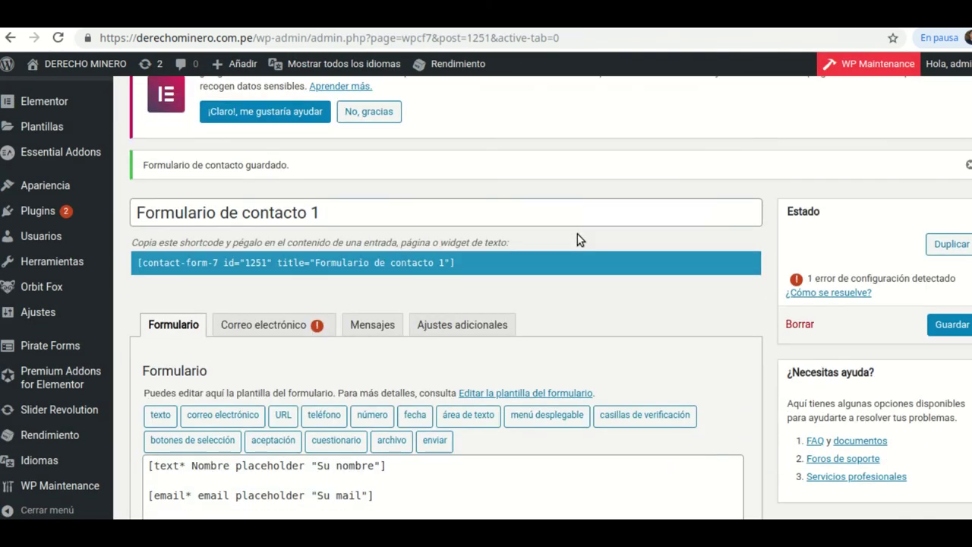
scroll(577, 240, down, 3)
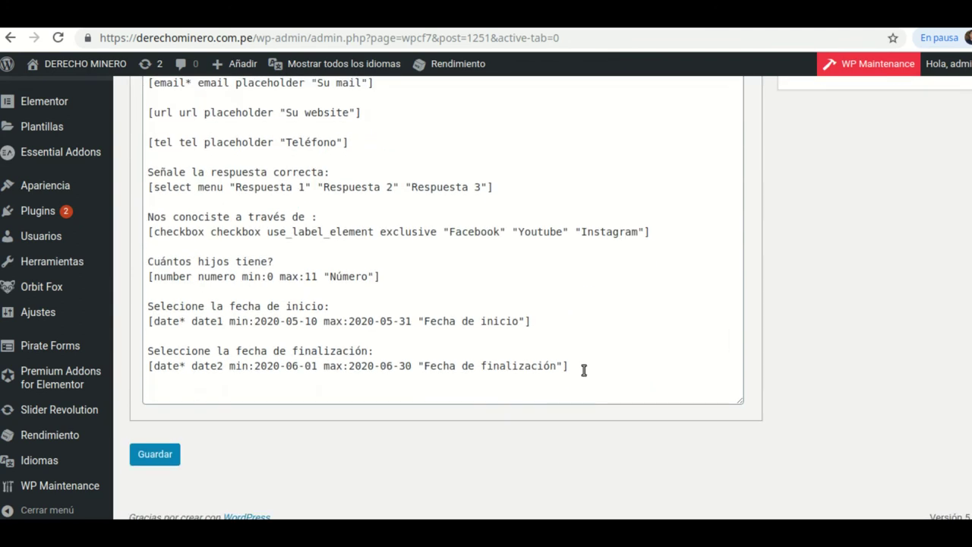
click(582, 372)
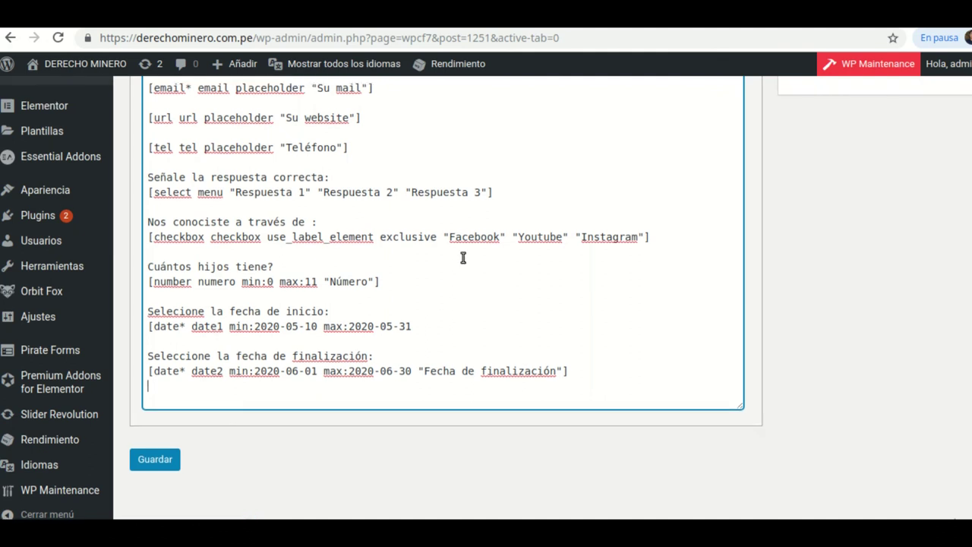
scroll(463, 258, up, 3)
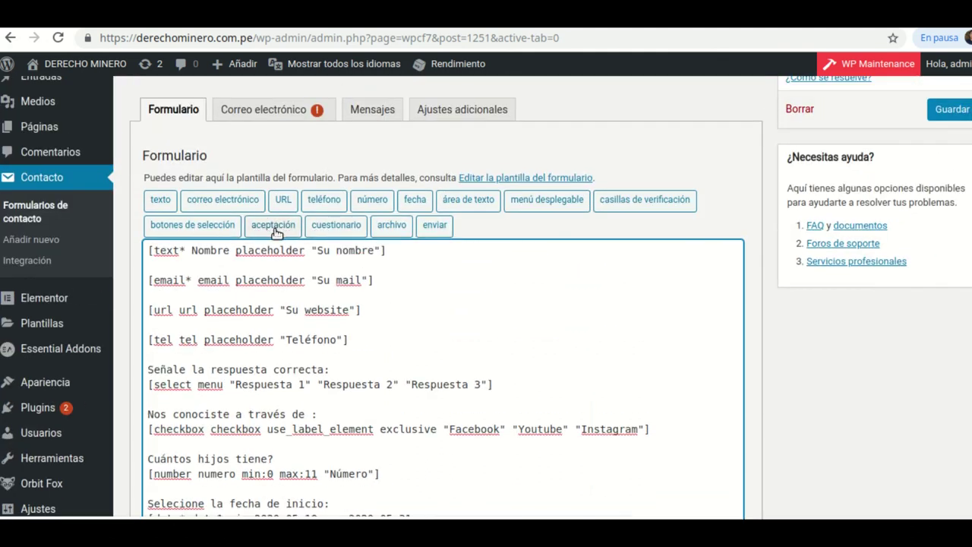
scroll(400, 273, down, 3)
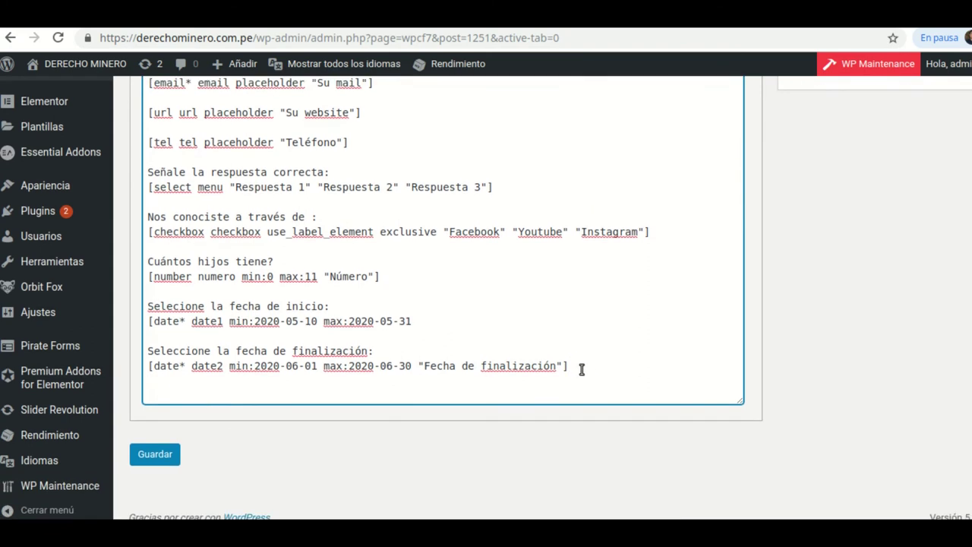
drag(569, 366, 151, 262)
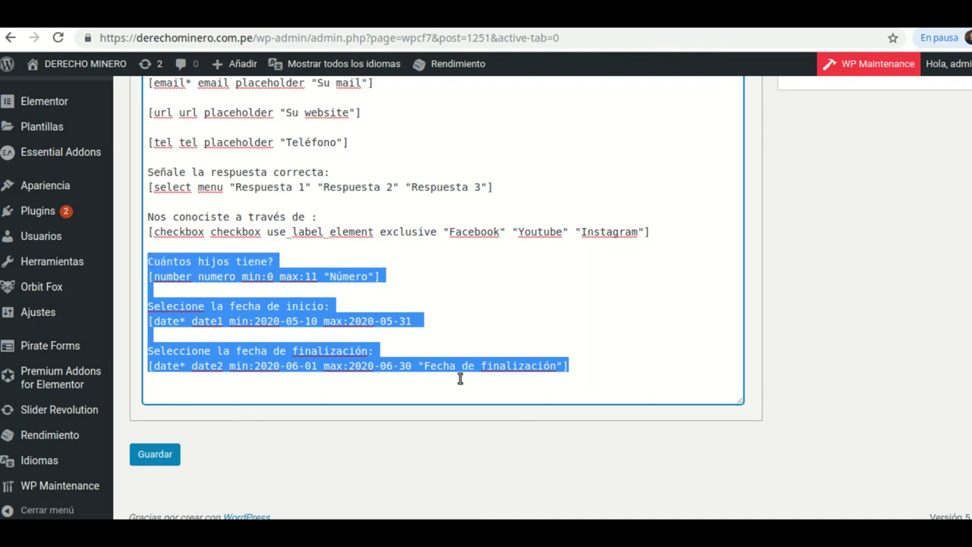
key(BackSpace)
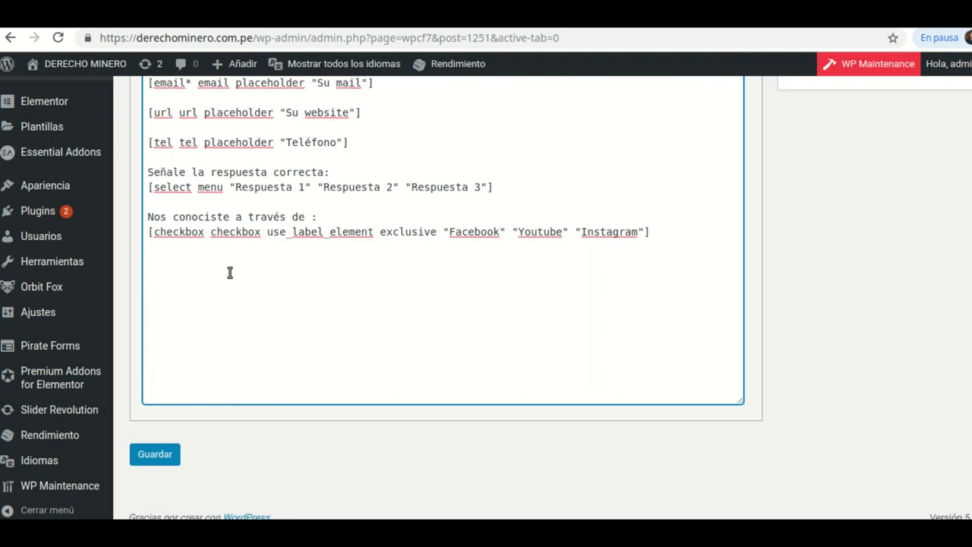
scroll(411, 213, up, 2)
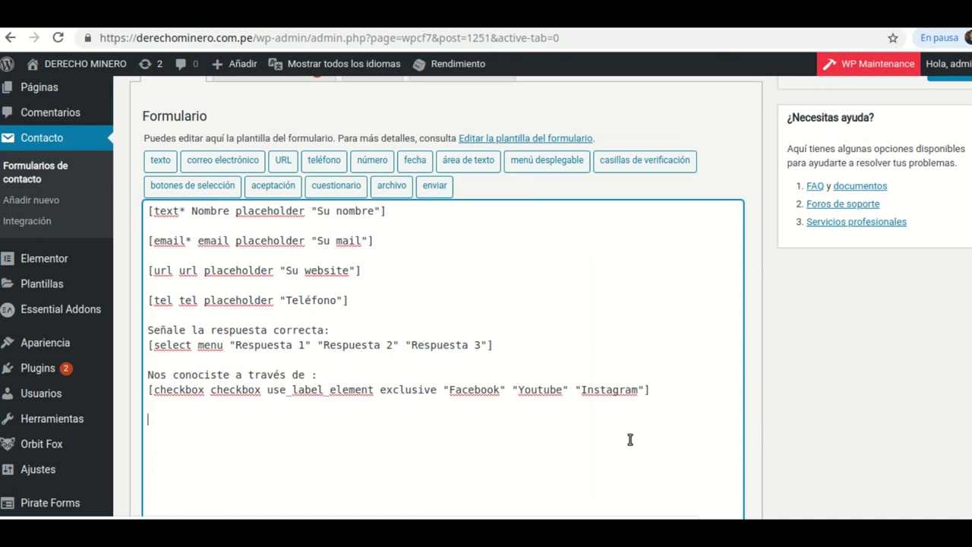
- Insert a required acceptance tag named acceptacion with the condition text Acepto
click(264, 187)
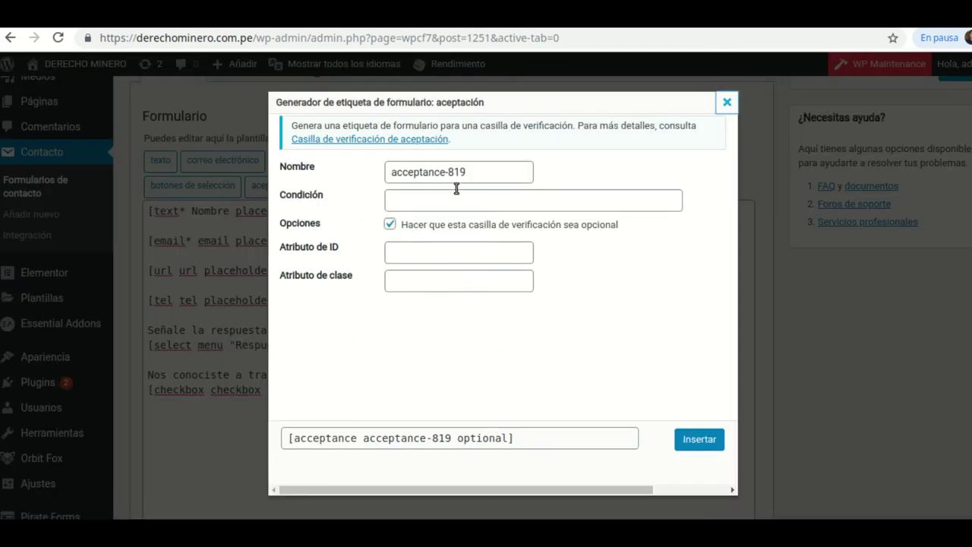
click(479, 175)
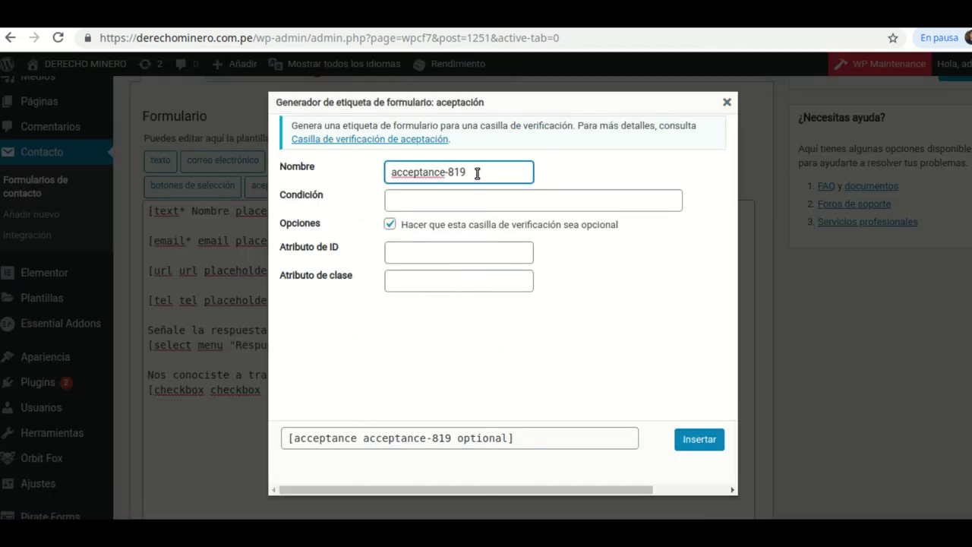
key(BackSpace)
key(BackSpace)
key(BackSpace)
text(eptac)
click(469, 202)
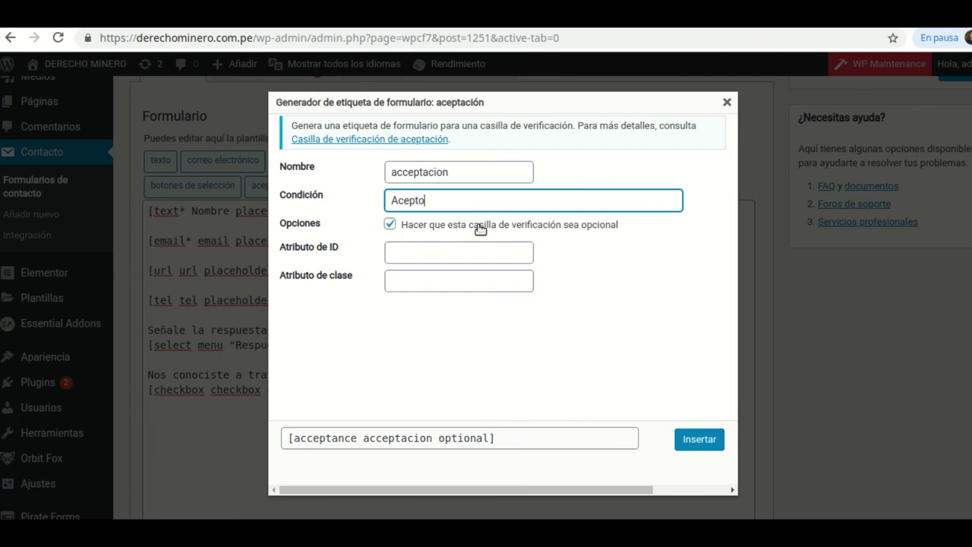
click(392, 224)
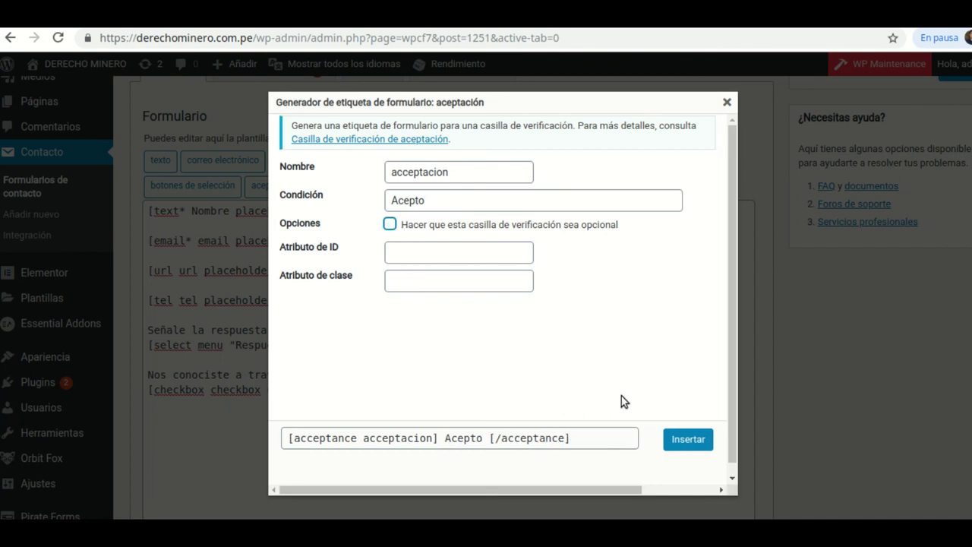
click(688, 439)
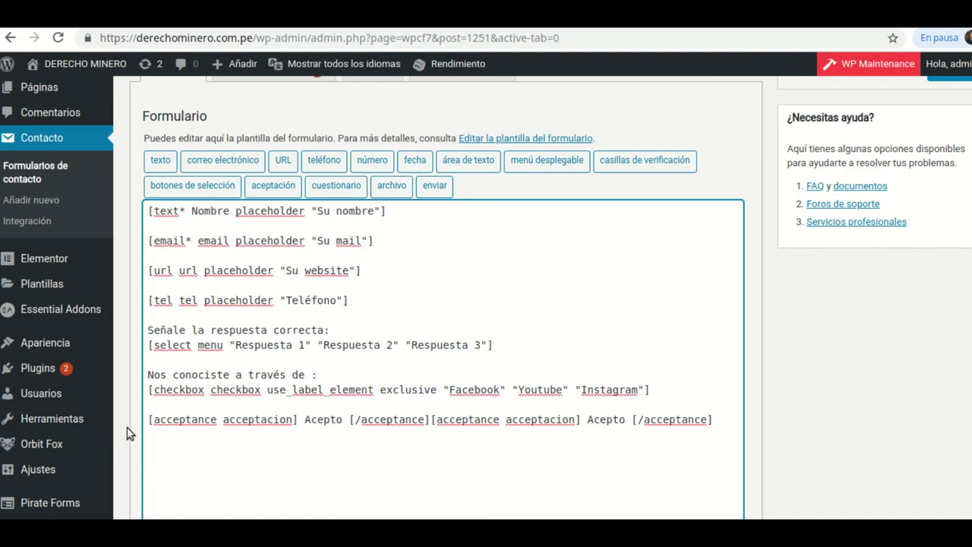
- Add the line 'Si acepto los Términos y Condiciones' above the acceptance tags and save the form
key(Return)
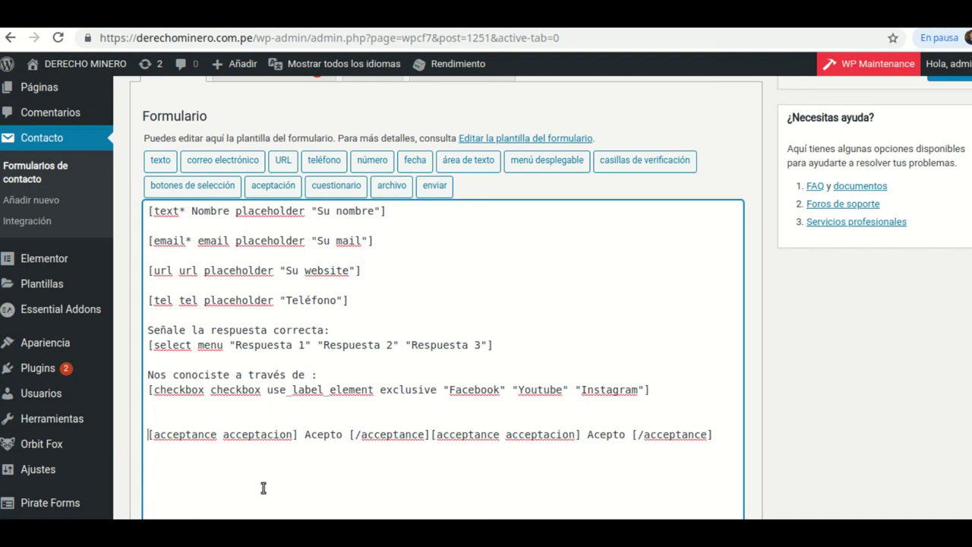
click(155, 418)
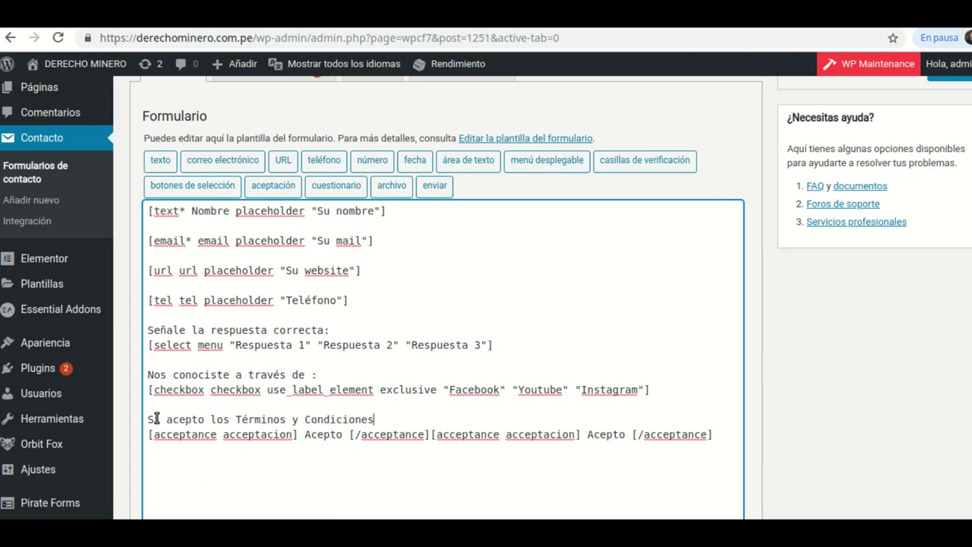
scroll(319, 422, down, 1)
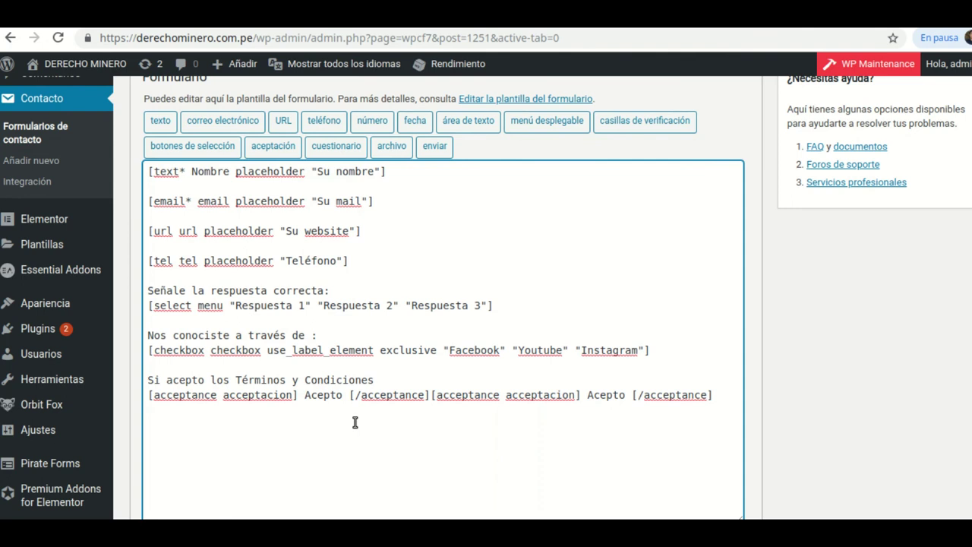
scroll(477, 471, down, 3)
click(160, 460)
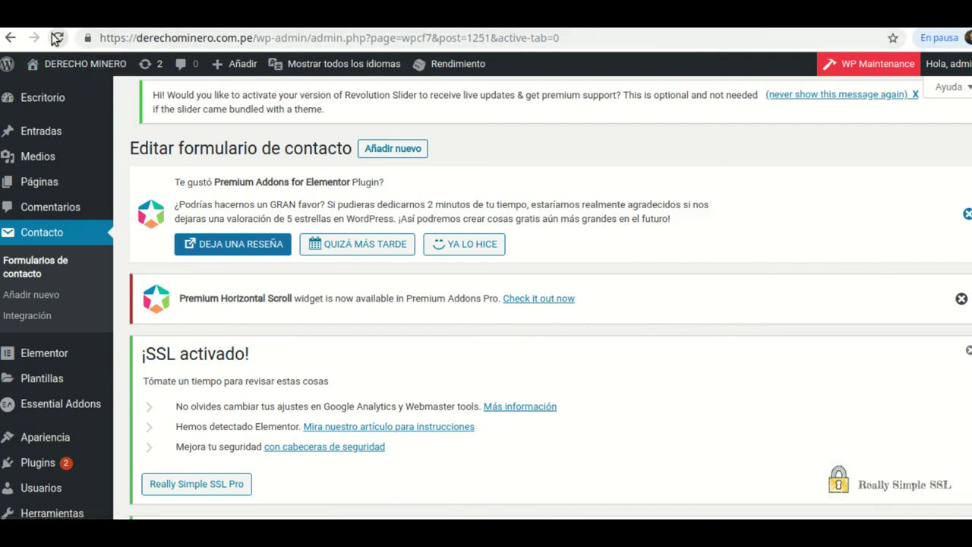
- Reload the published contact page to review the updated form
click(638, 21)
click(57, 37)
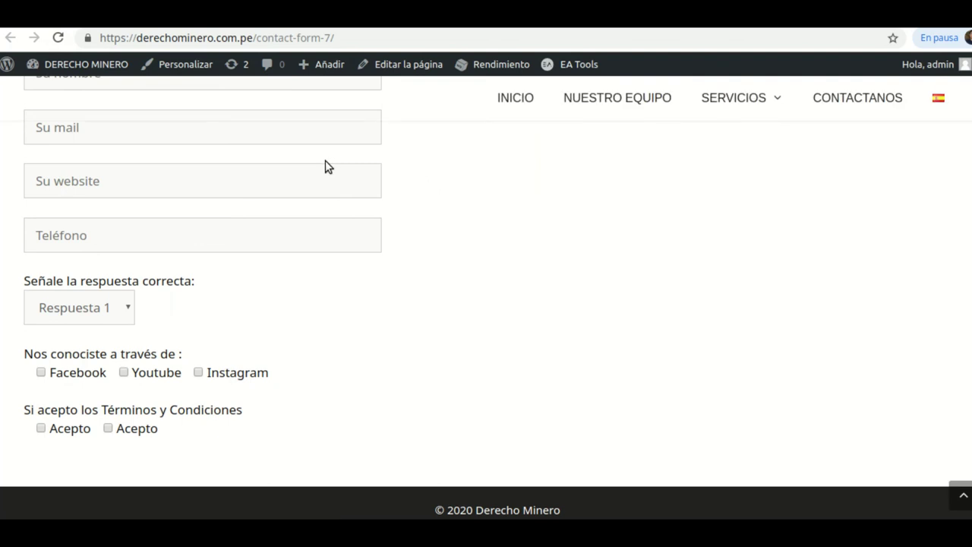
scroll(278, 345, up, 1)
scroll(280, 347, down, 1)
- Delete the duplicate acceptance tag from the form template and save it
click(242, 13)
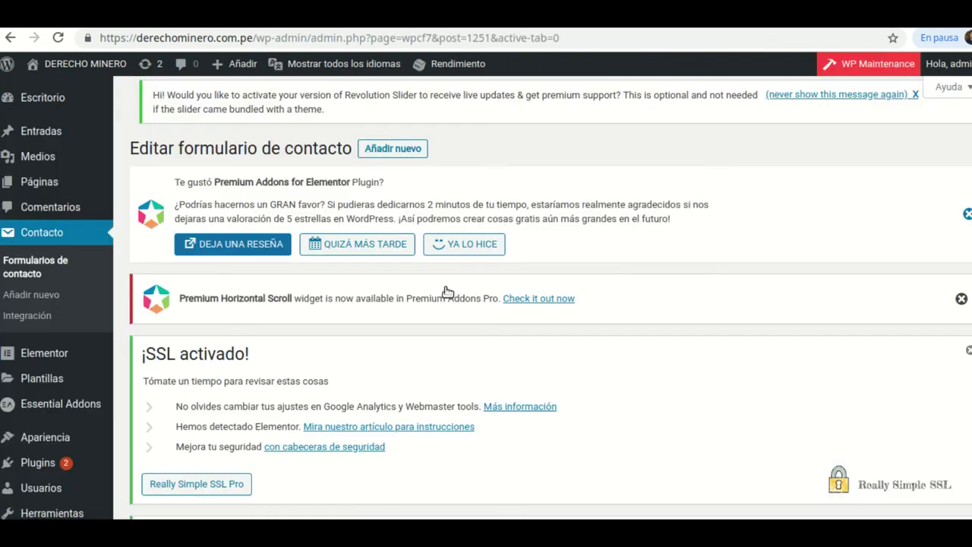
scroll(445, 297, down, 3)
scroll(441, 304, down, 8)
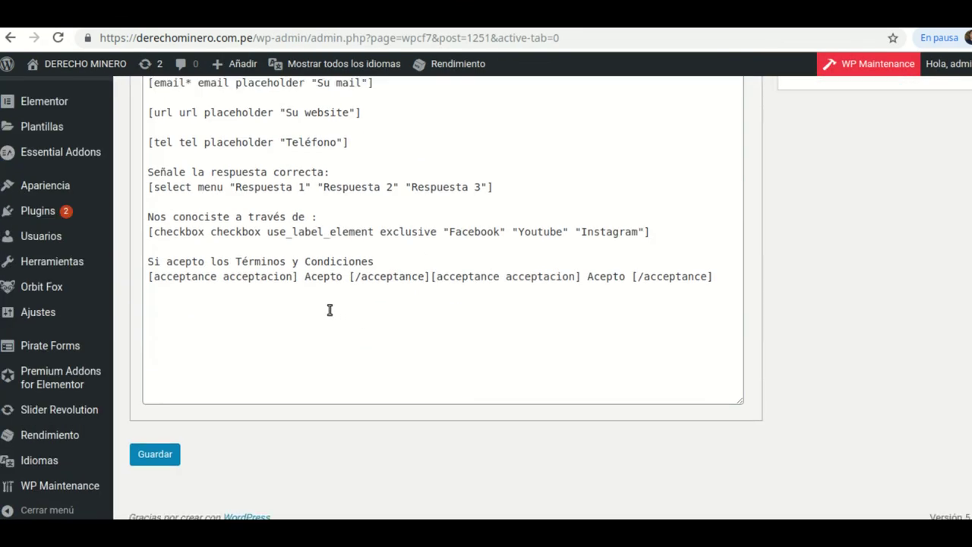
click(716, 279)
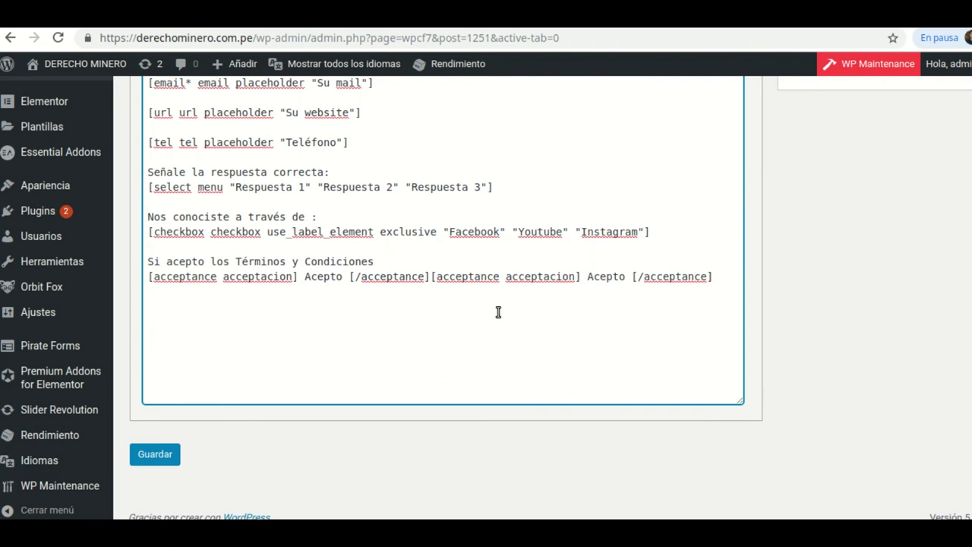
key(BackSpace)
key(BackSpace)
key(BackSpace)
key(BackSpace)
key(BackSpace)
key(BackSpace)
key(BackSpace)
key(BackSpace)
key(BackSpace)
key(BackSpace)
key(BackSpace)
key(BackSpace)
key(BackSpace)
key(BackSpace)
key(BackSpace)
key(BackSpace)
key(BackSpace)
key(BackSpace)
key(BackSpace)
key(BackSpace)
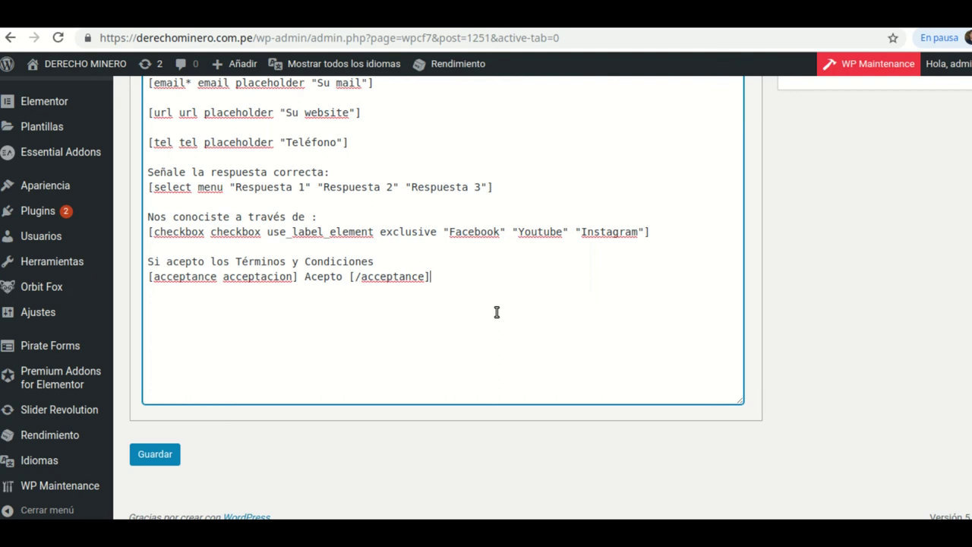
click(162, 458)
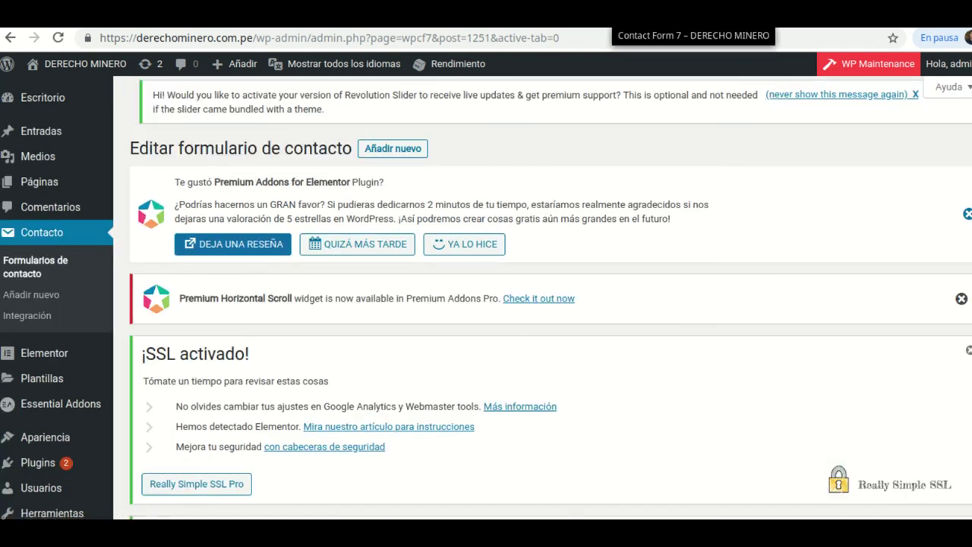
- Reload the live contact page and tick its single Acepto checkbox
key(ctrl+Tab)
click(59, 37)
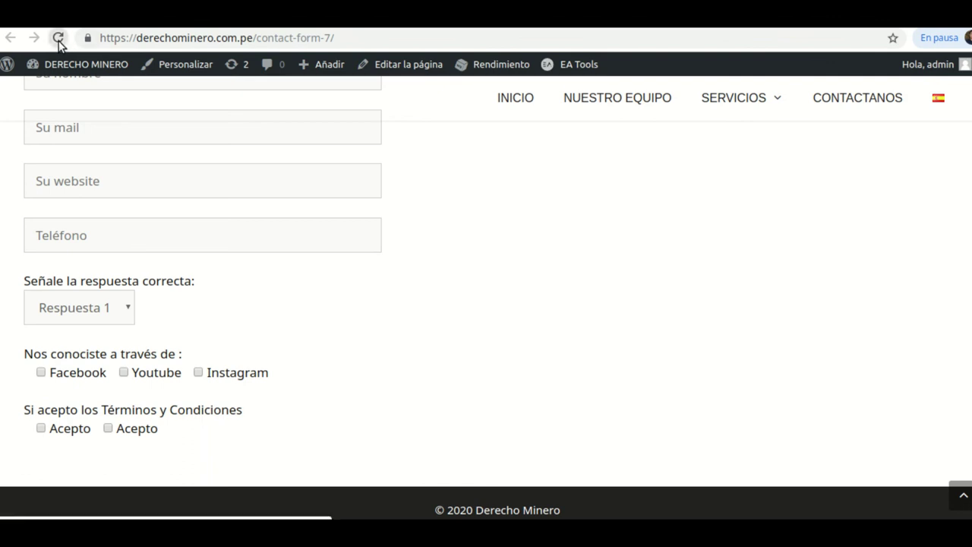
click(42, 429)
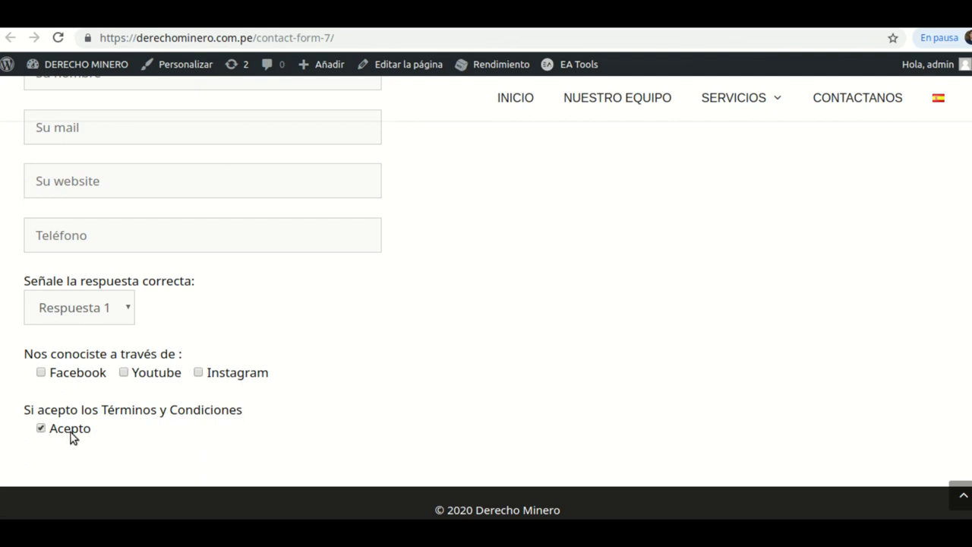
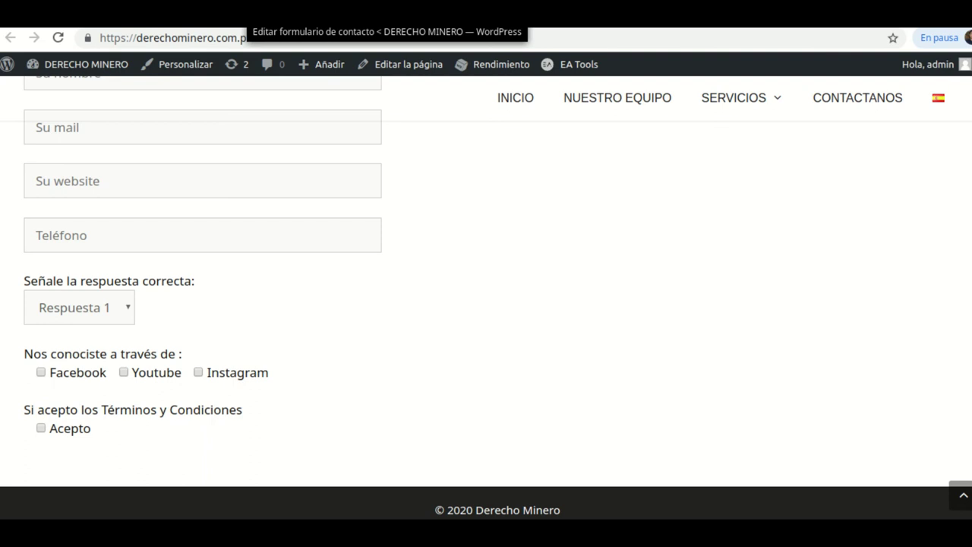
- Switch to the Formulario de contacto 1 editor and look over its fields
click(388, 23)
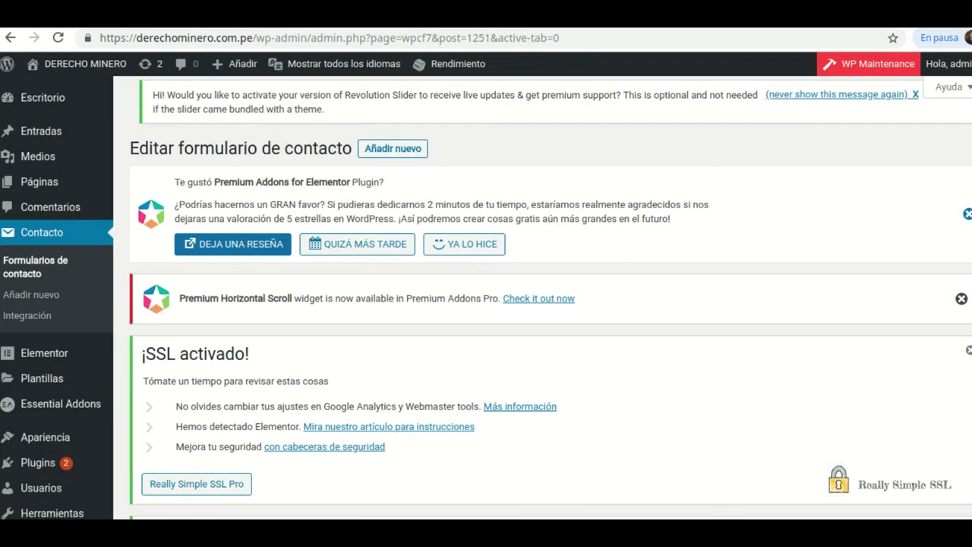
scroll(357, 314, down, 4)
scroll(394, 331, up, 1)
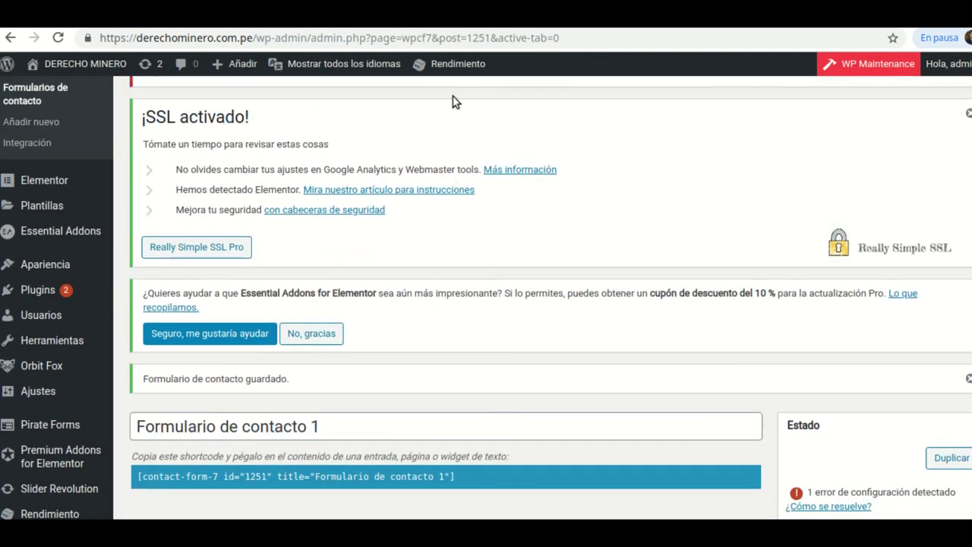
scroll(456, 175, down, 5)
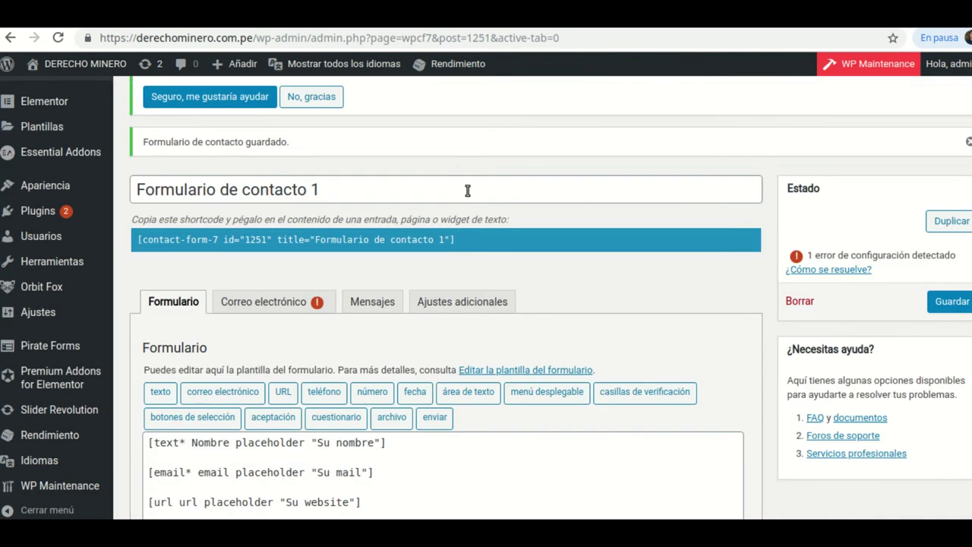
scroll(470, 207, up, 1)
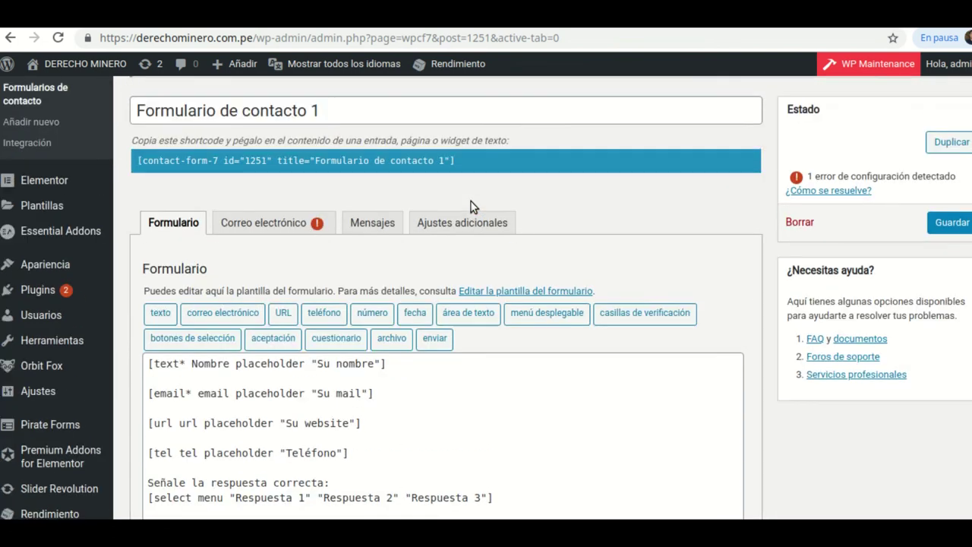
scroll(470, 207, down, 3)
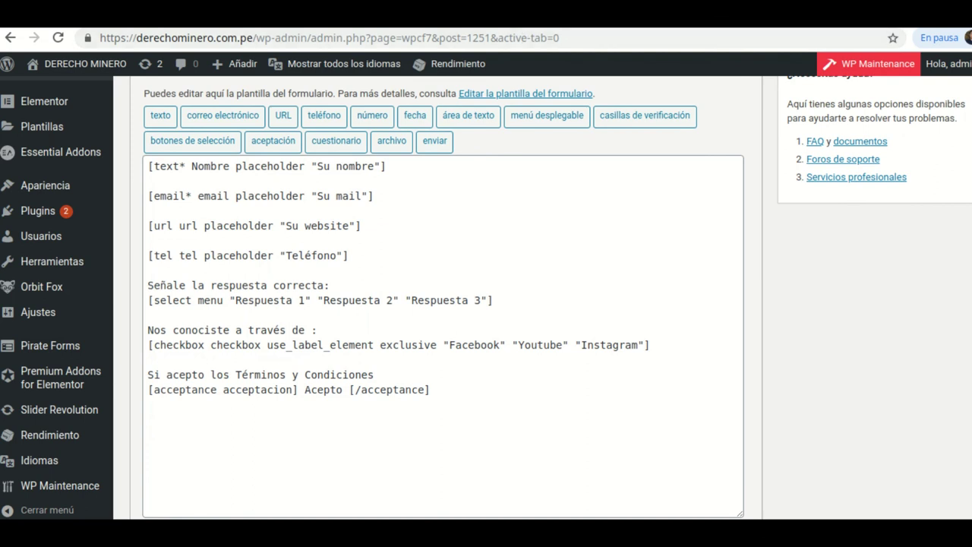
scroll(43, 178, up, 3)
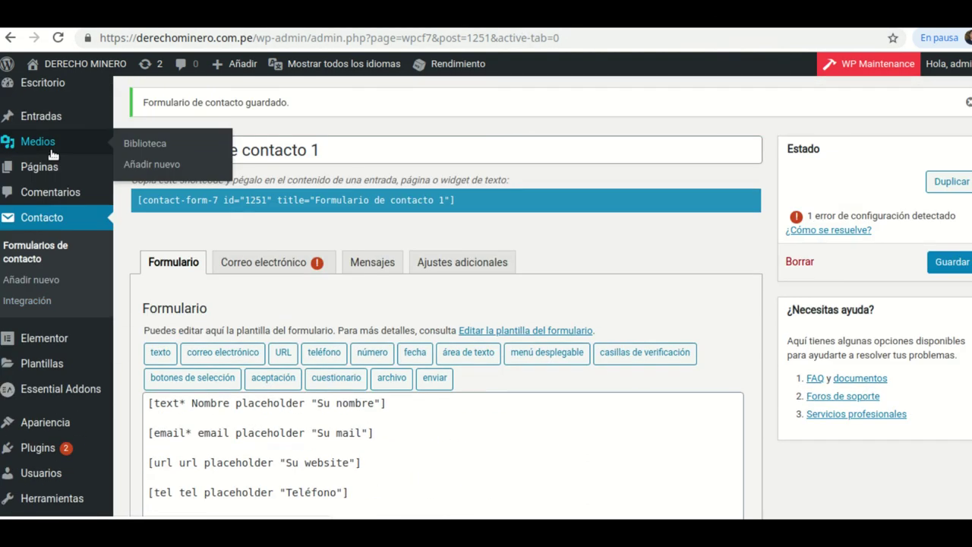
- Open Páginas > Todas las páginas in a new browser tab and switch to it
mouse_move(66, 186)
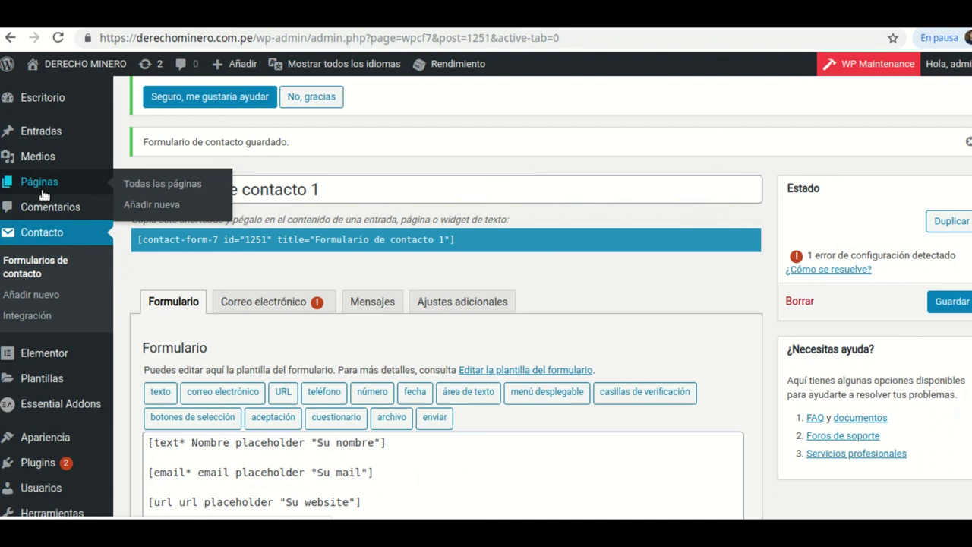
right_click(159, 189)
click(228, 196)
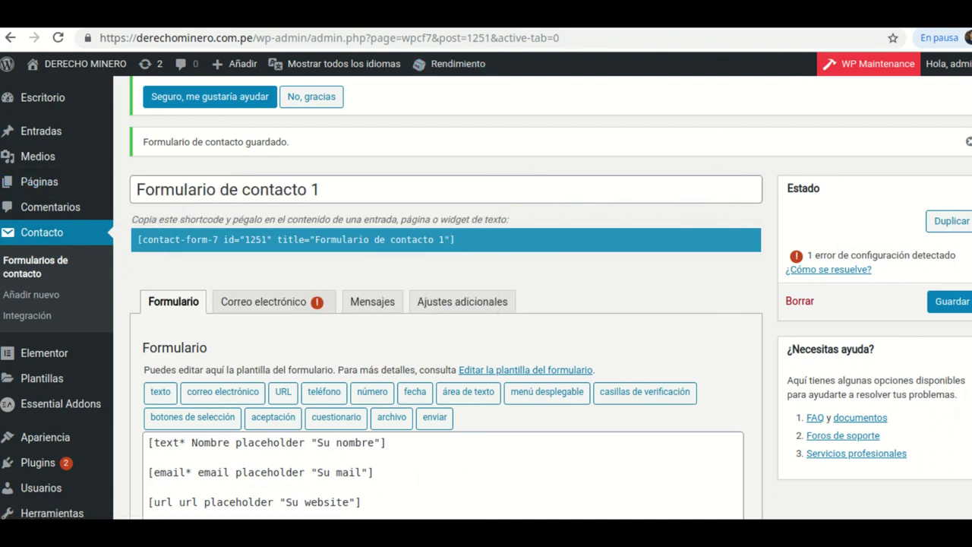
key(ctrl+Tab)
- On page 2 of the pages list, open Terminos y condiciones for editing
scroll(338, 360, down, 3)
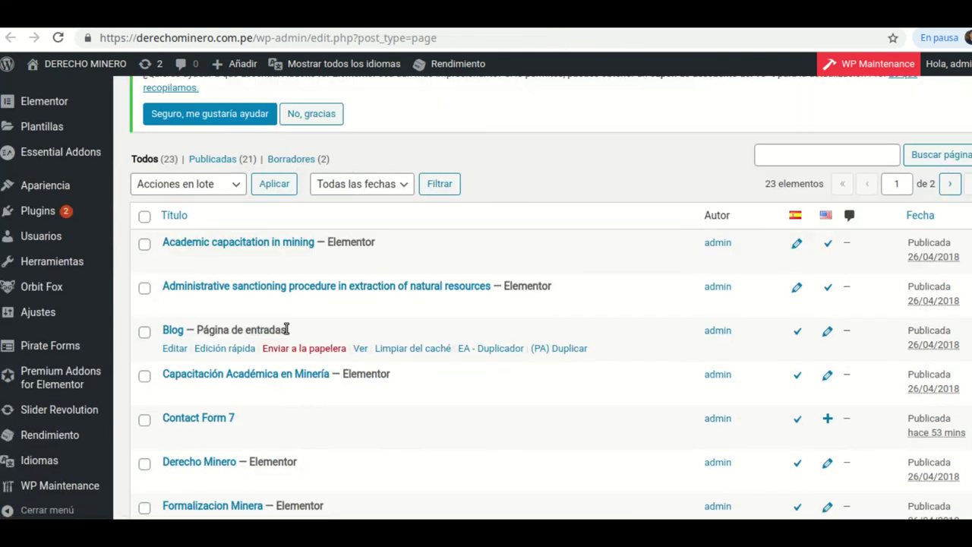
scroll(287, 329, down, 6)
scroll(285, 332, down, 3)
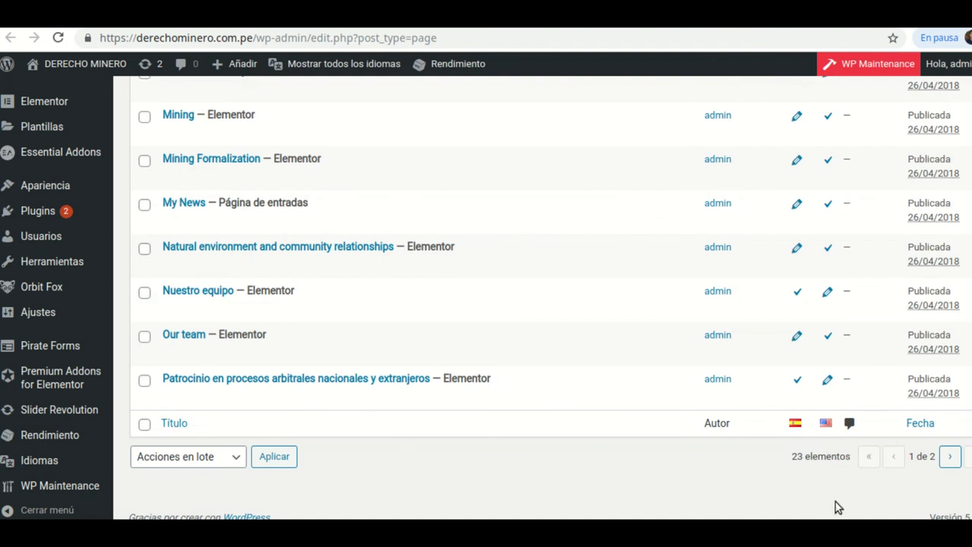
click(949, 457)
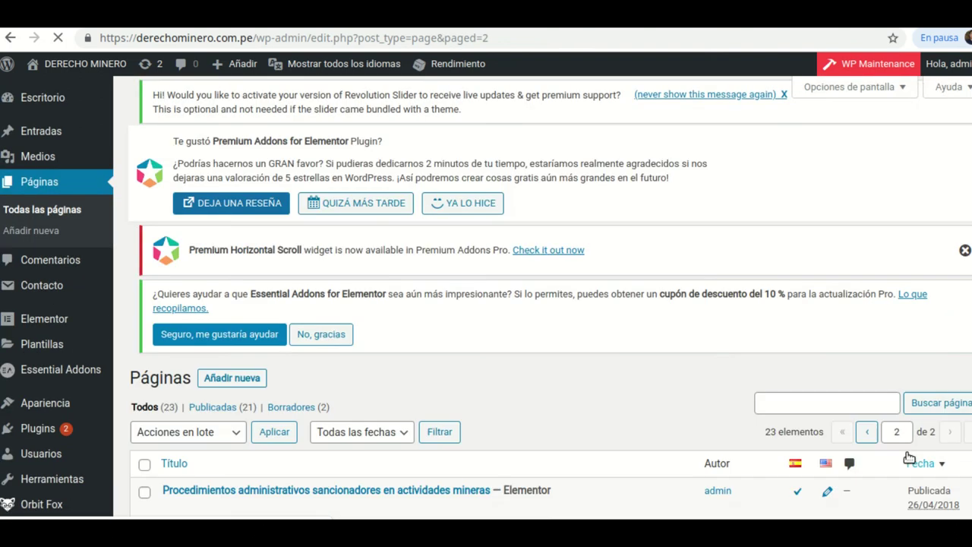
scroll(411, 361, down, 3)
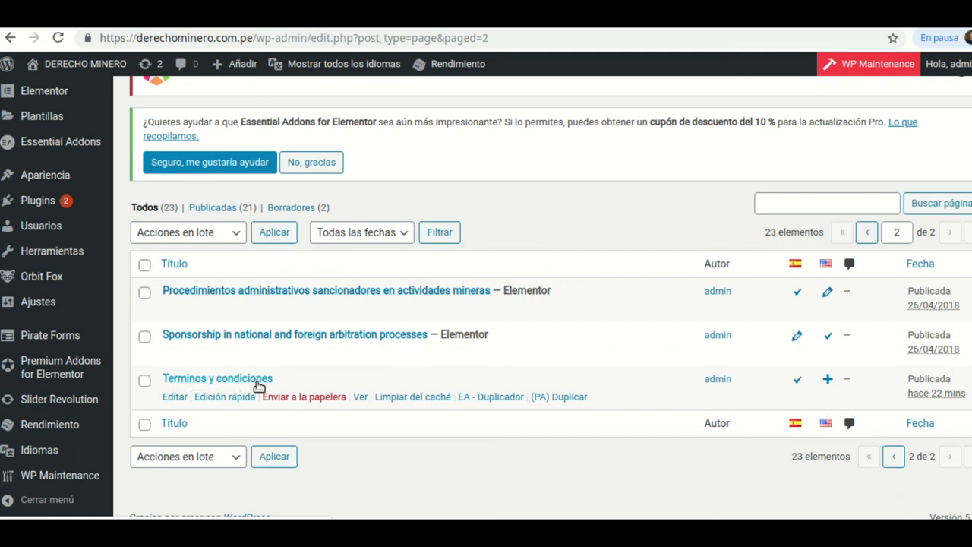
click(174, 397)
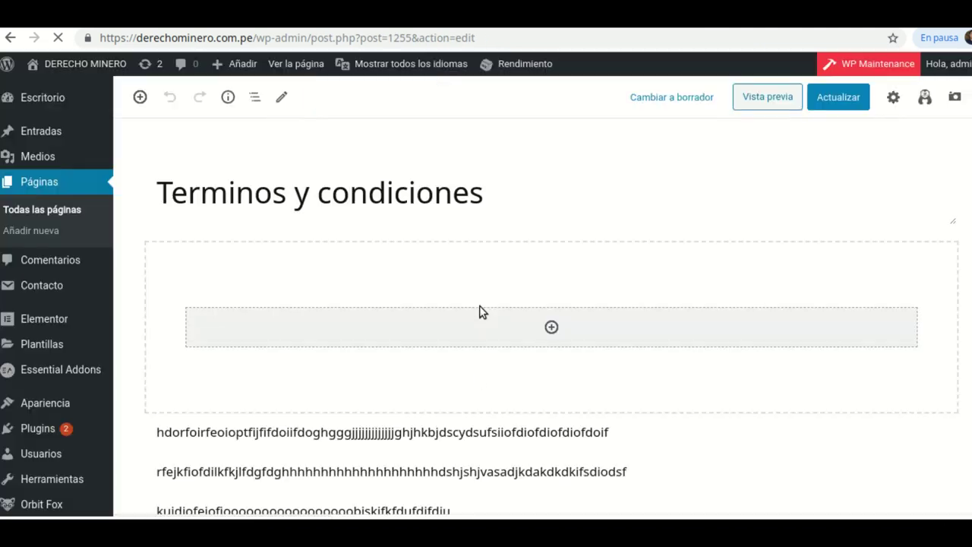
- Update the Terminos y condiciones page and select its web address
scroll(480, 306, down, 3)
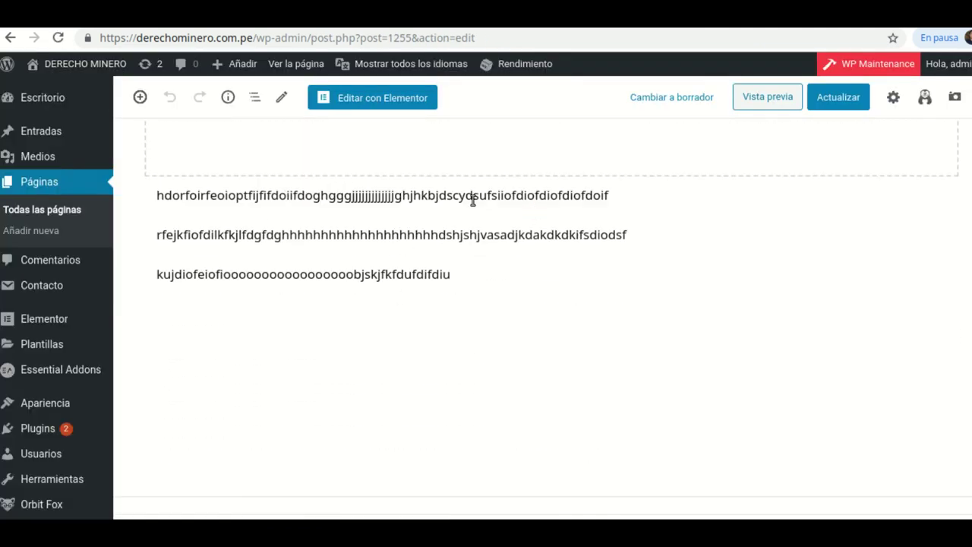
scroll(473, 199, up, 5)
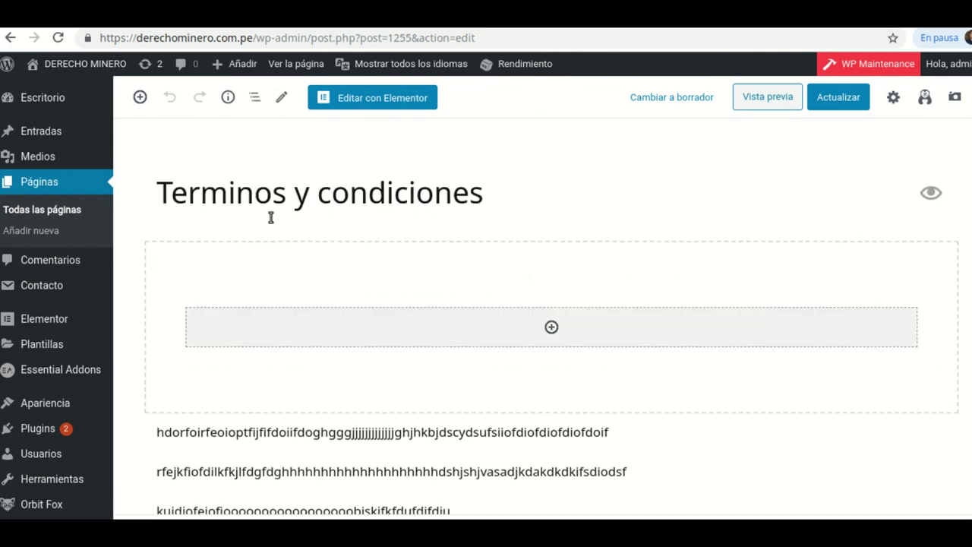
scroll(591, 296, down, 3)
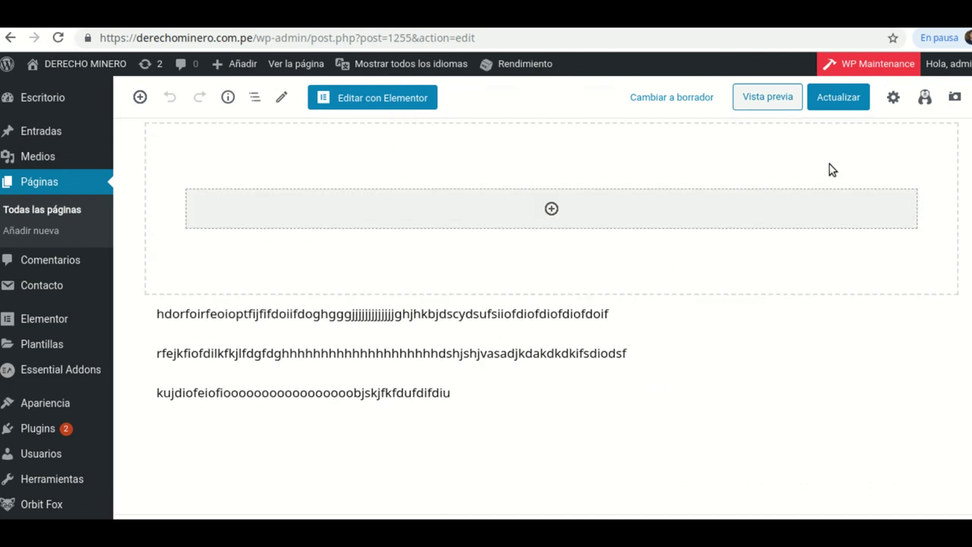
click(835, 107)
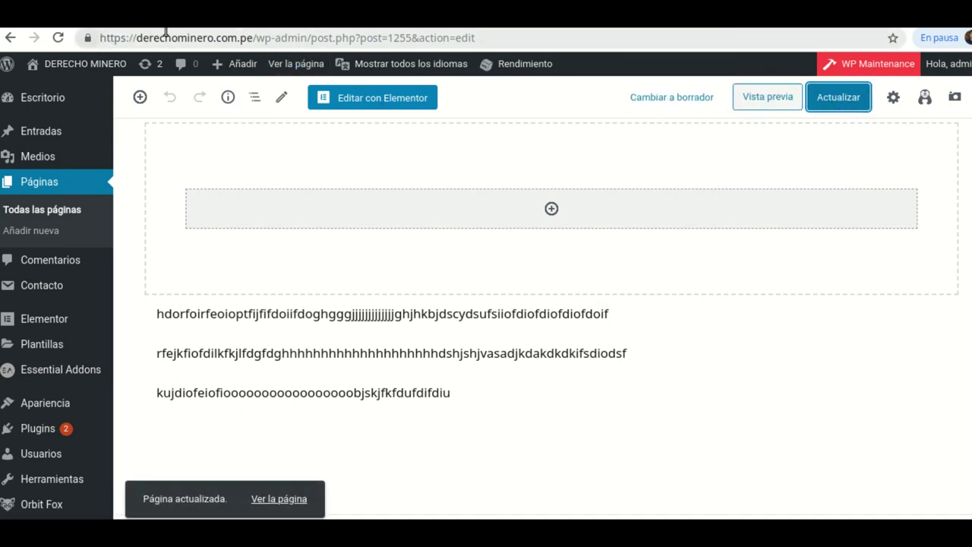
click(483, 40)
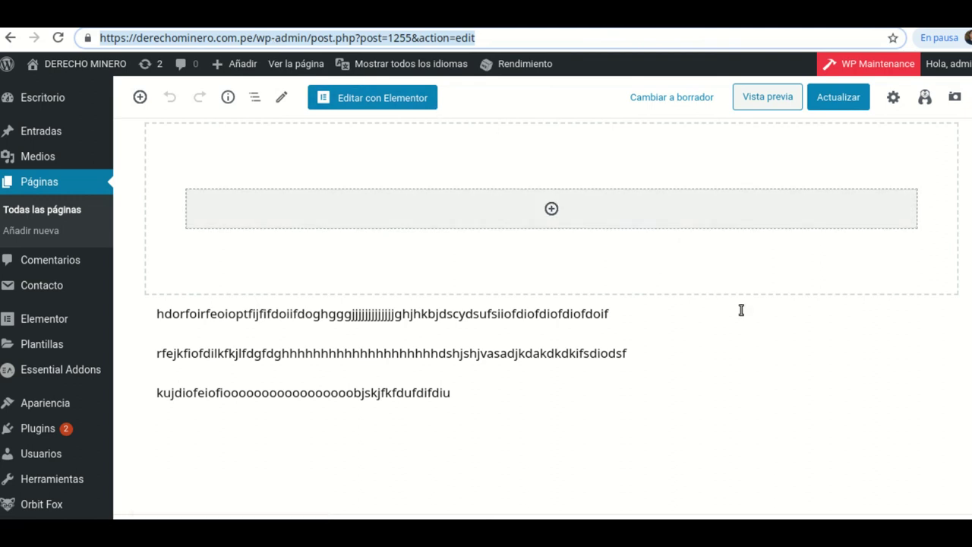
- Start a new post from Entradas > Añadir nueva in a separate tab
scroll(577, 254, up, 2)
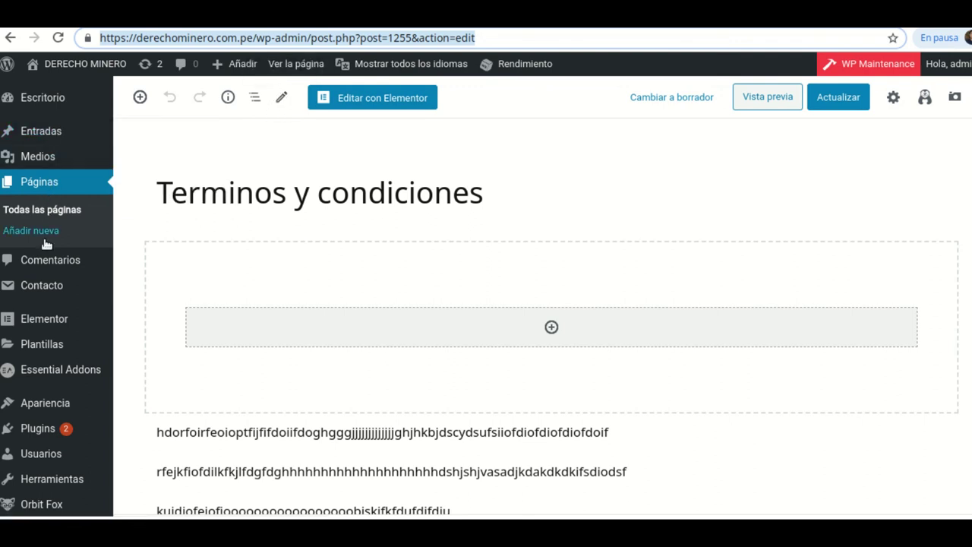
mouse_move(38, 137)
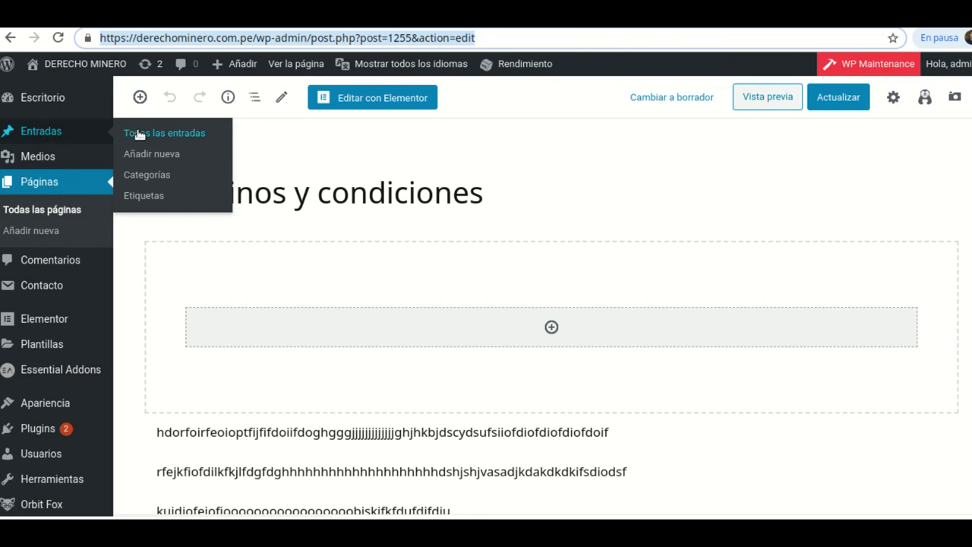
right_click(142, 153)
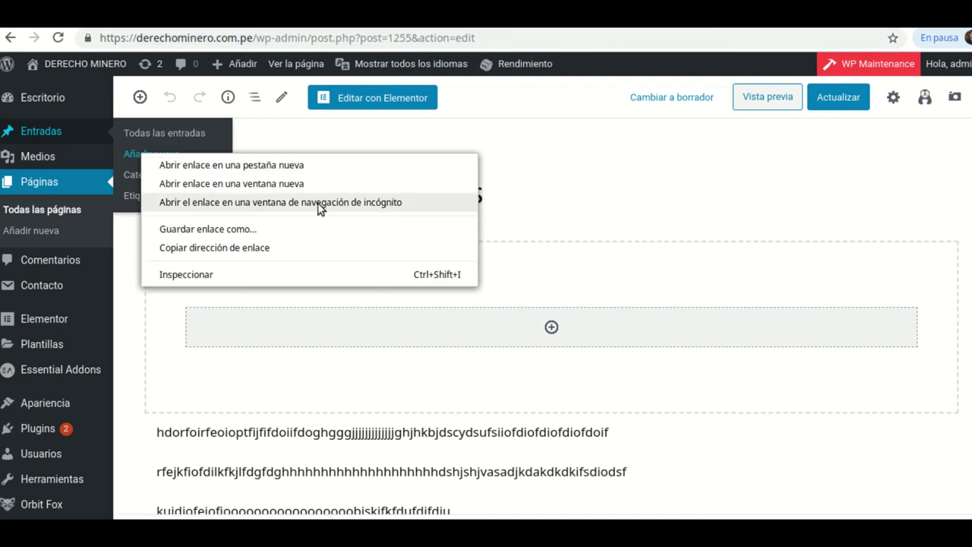
click(207, 170)
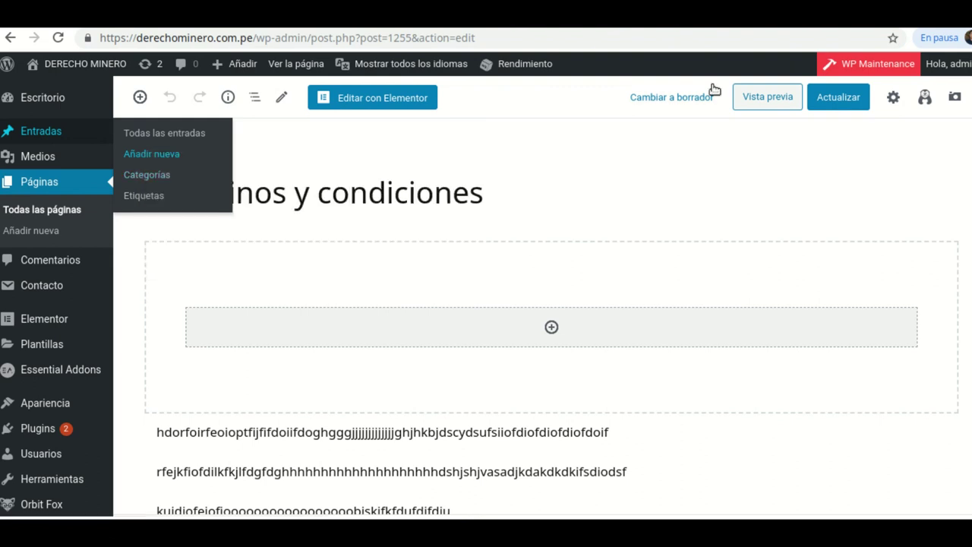
key(ctrl+Tab)
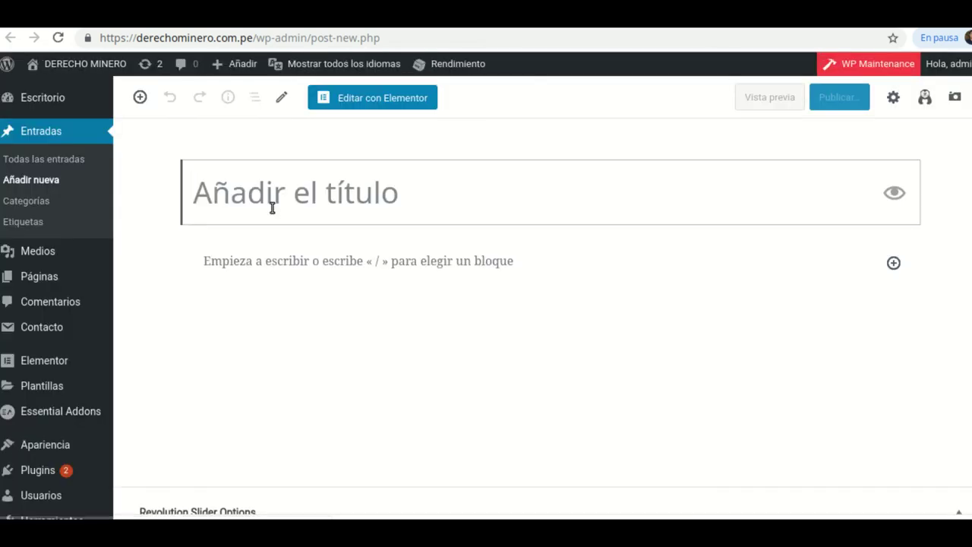
- Write 'Términos' in the post's first paragraph, select it, and start a link
scroll(260, 297, down, 1)
click(243, 232)
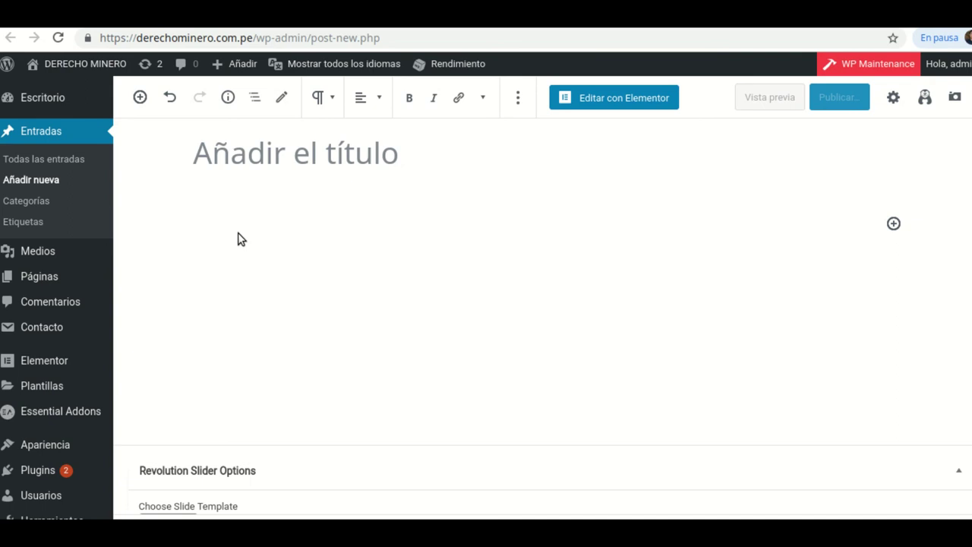
text(Términos)
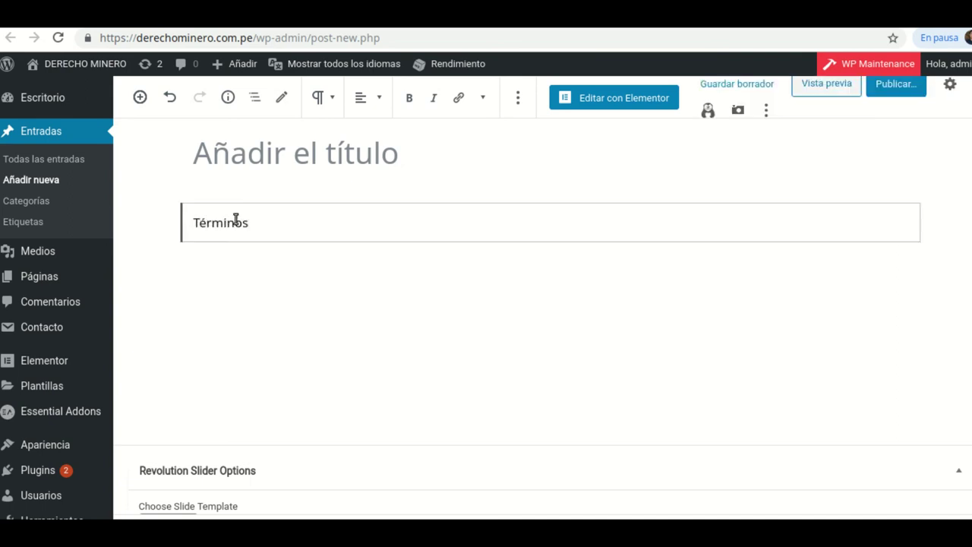
drag(250, 225, 194, 223)
click(460, 98)
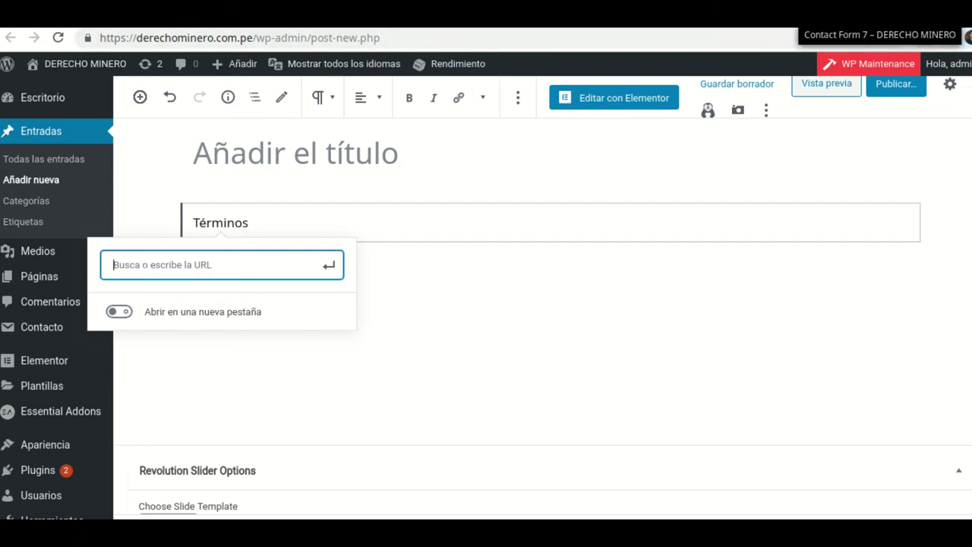
- Copy the Terminos y condiciones page editor's address
click(479, 15)
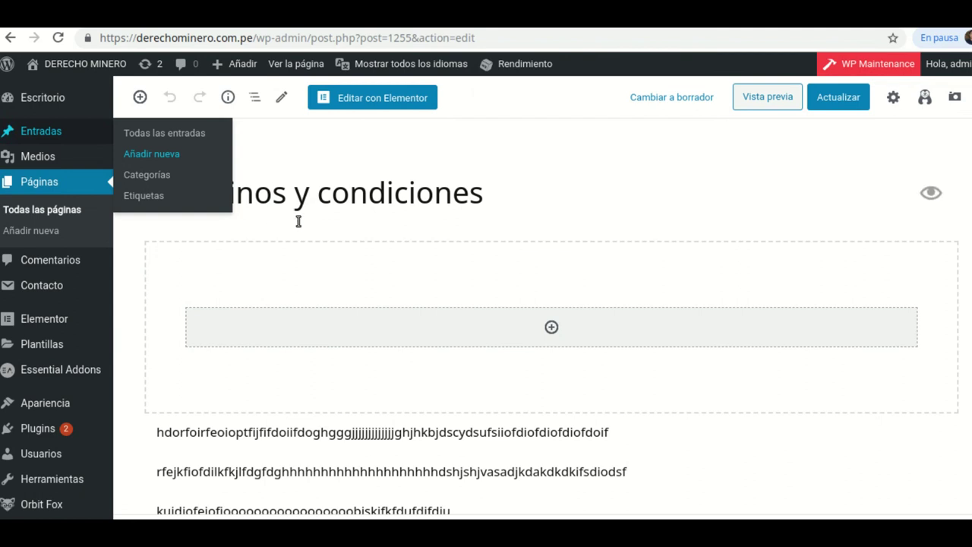
click(369, 42)
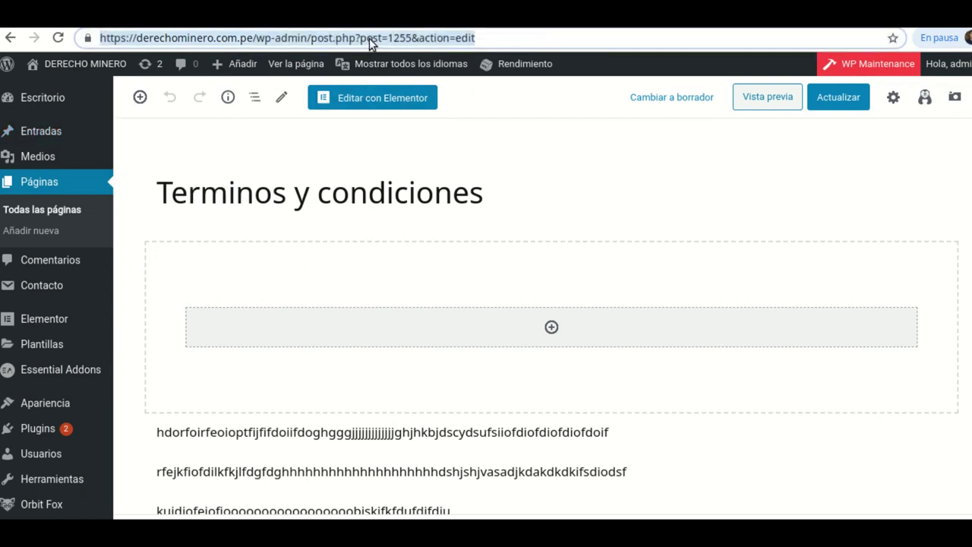
right_click(370, 38)
click(441, 97)
- Link 'Términos' to the pasted page address, set to open in a new tab
click(659, 15)
right_click(158, 266)
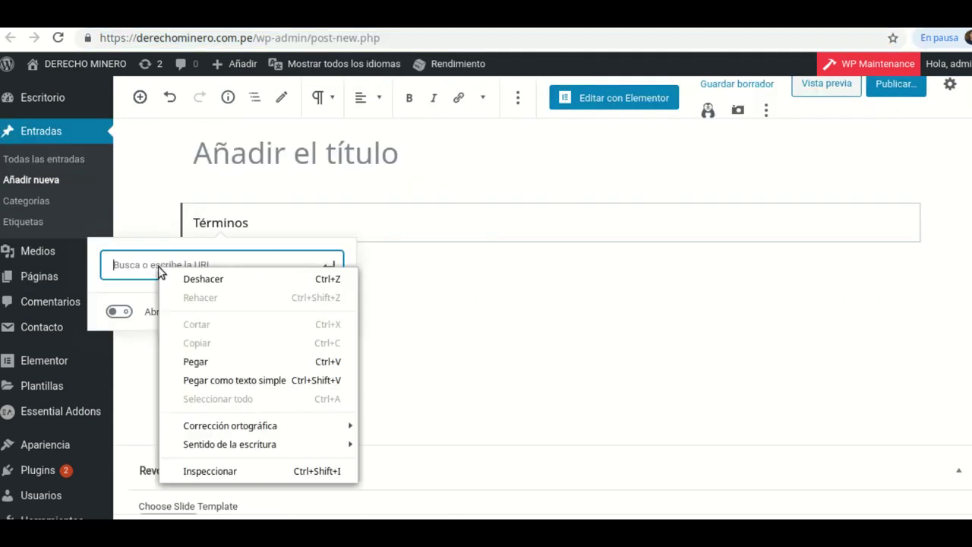
click(196, 362)
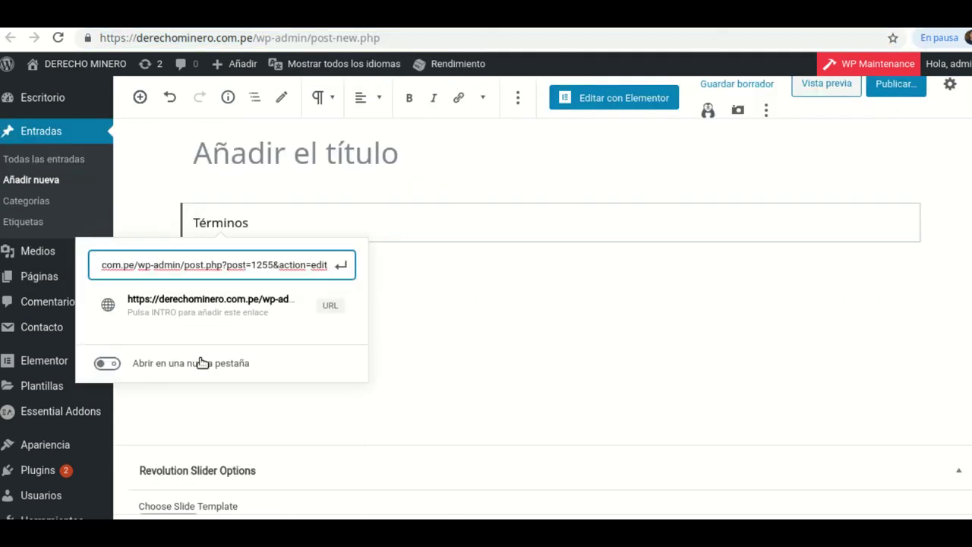
key(Return)
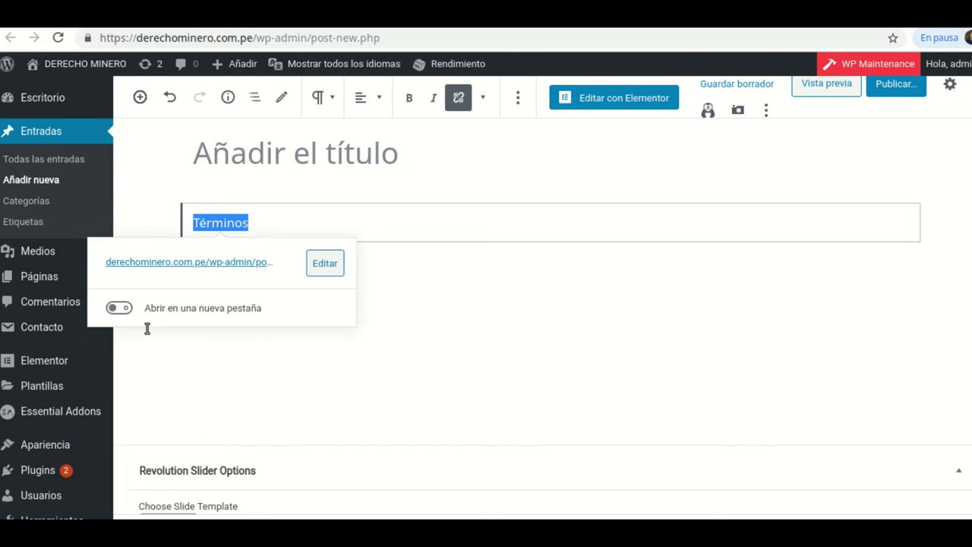
click(120, 309)
- View the paragraph as HTML and copy the Términos <a> link markup
click(485, 101)
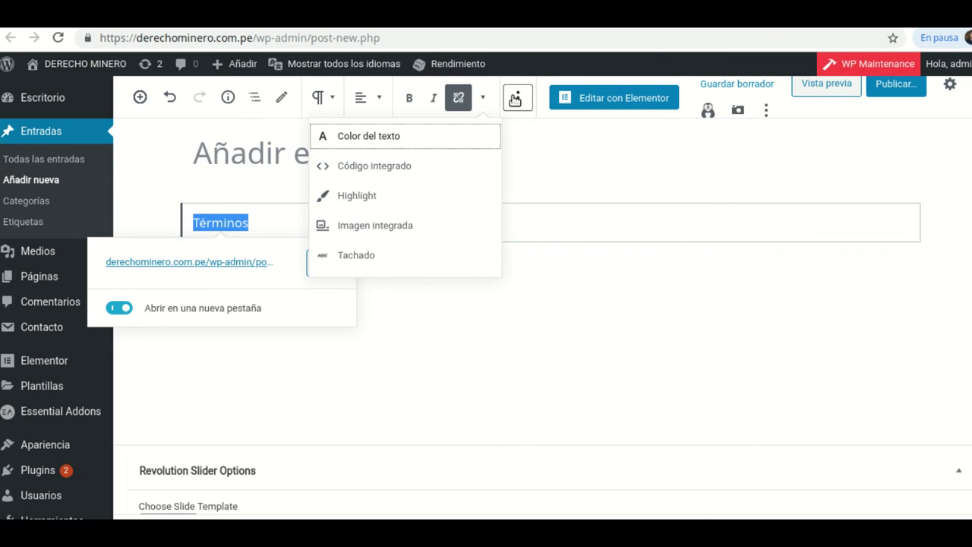
click(517, 97)
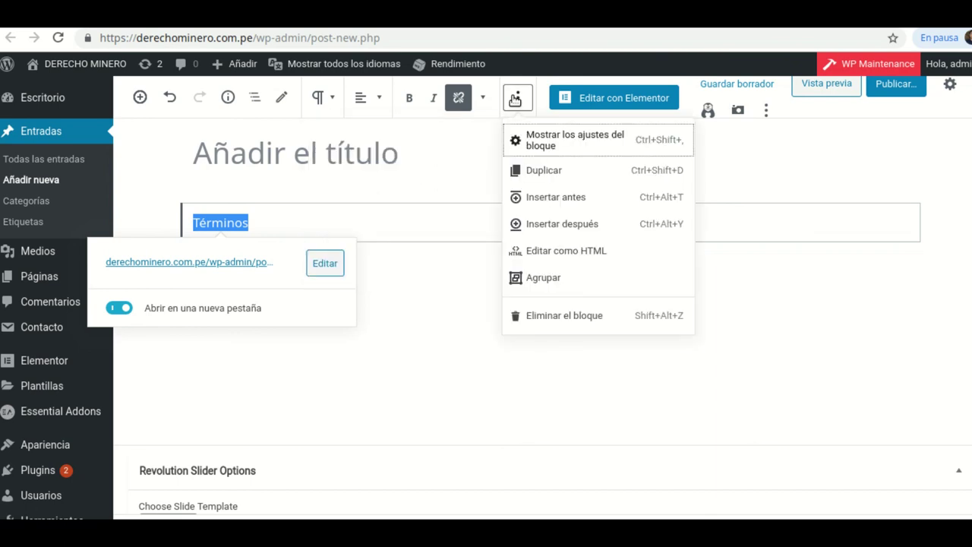
click(563, 257)
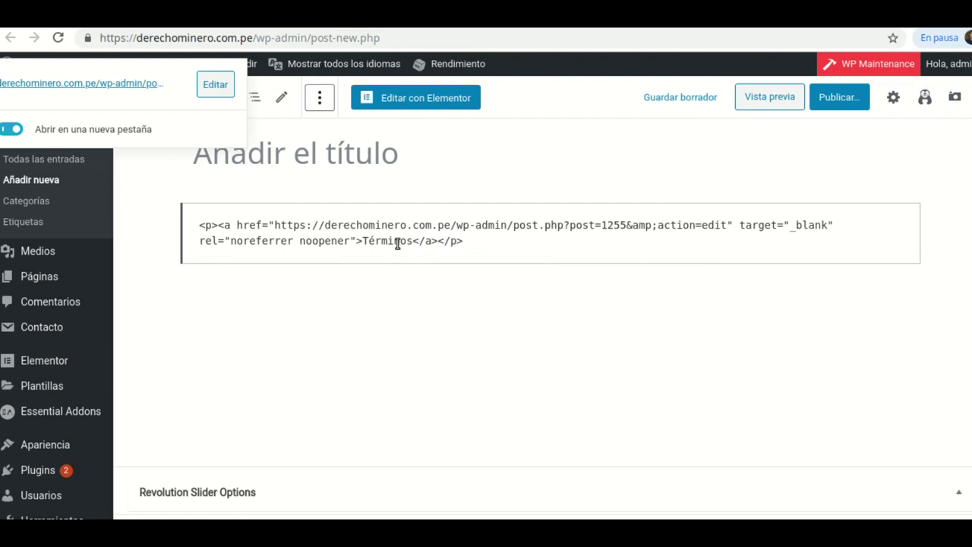
drag(437, 242, 225, 225)
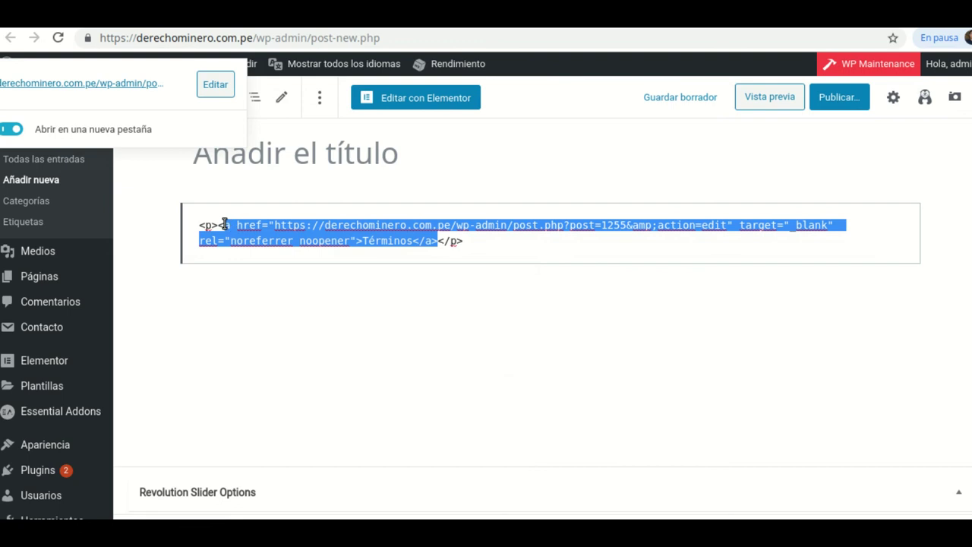
right_click(346, 243)
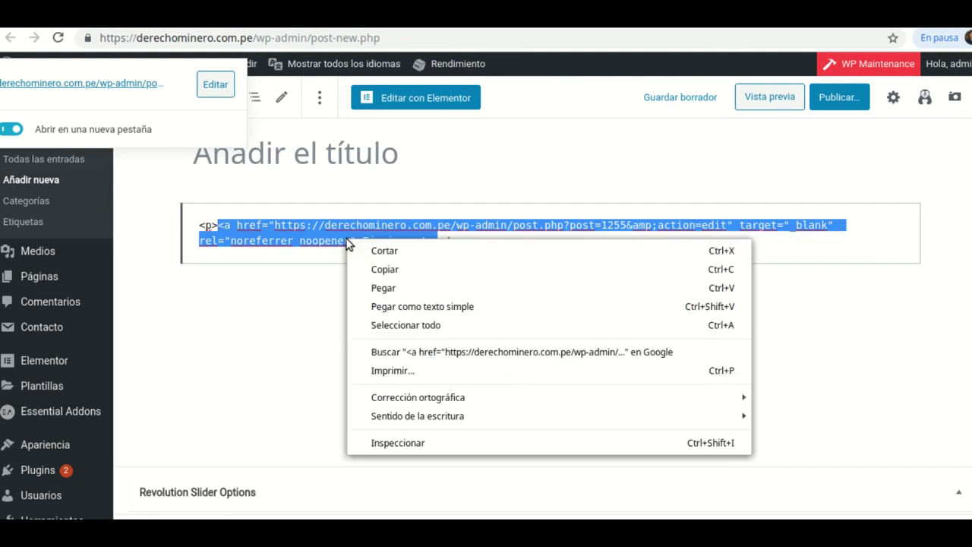
click(385, 270)
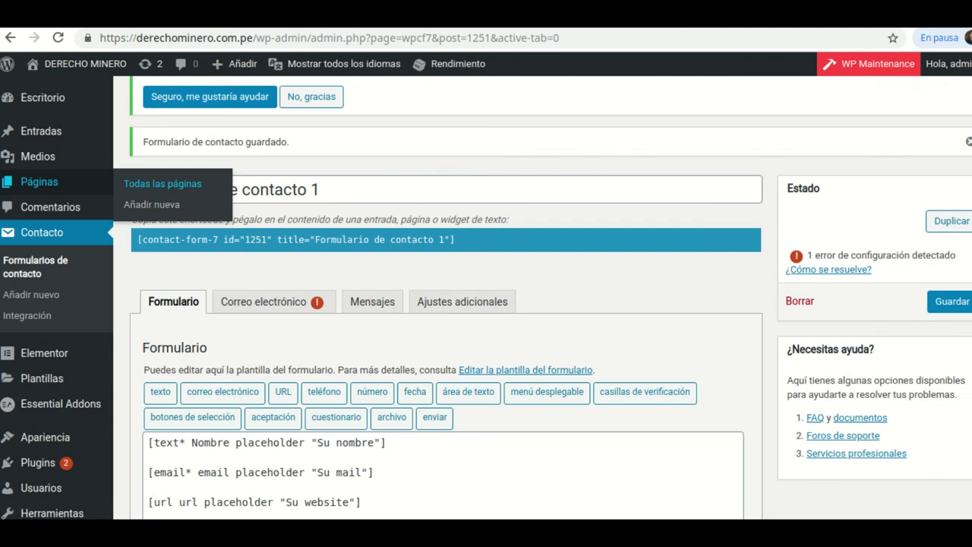
- Paste the Términos link HTML right after 'Acepto' in the template and save Formulario de contacto 1
scroll(408, 349, down, 5)
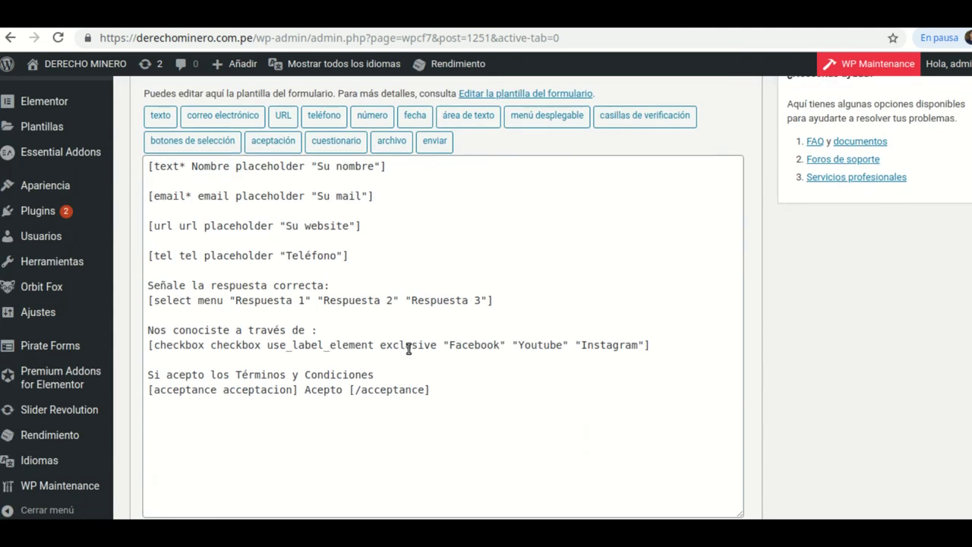
click(349, 278)
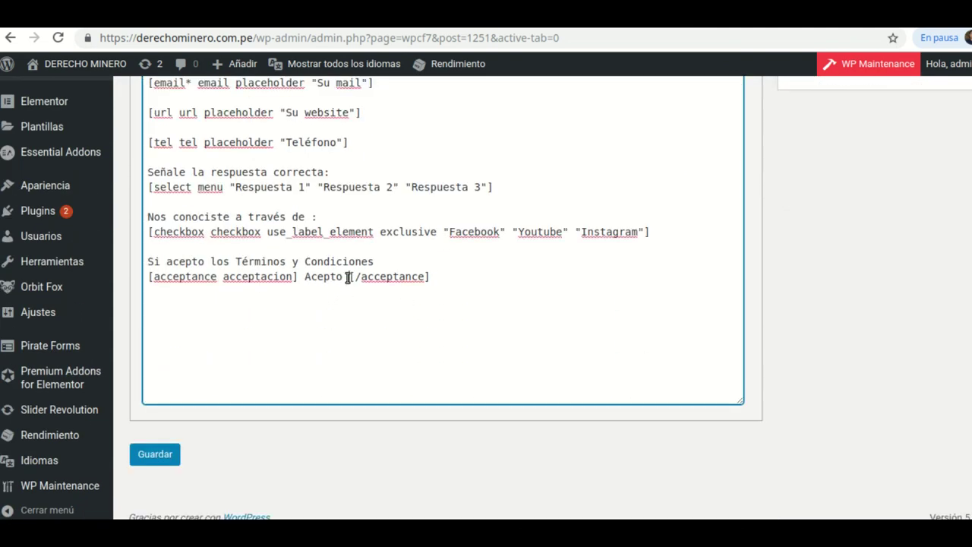
right_click(349, 278)
click(391, 374)
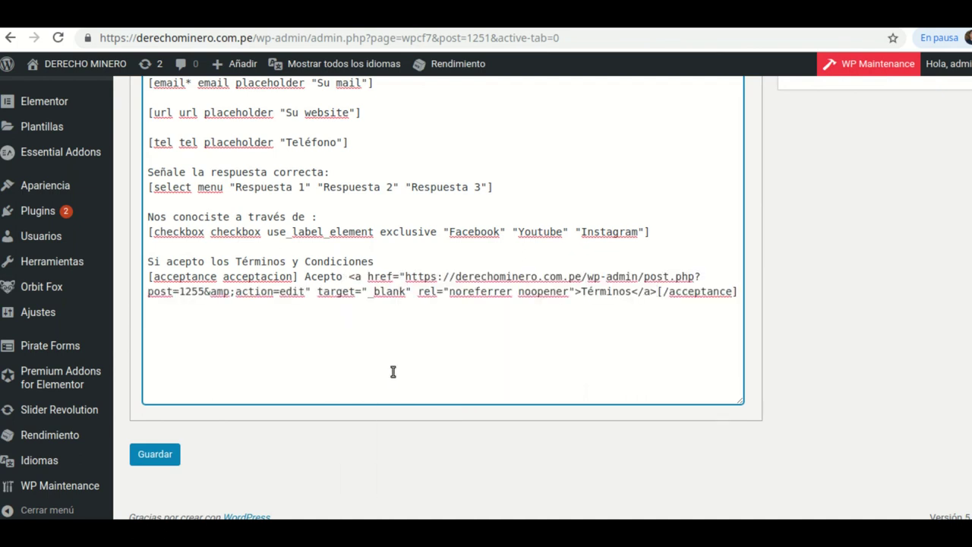
click(158, 454)
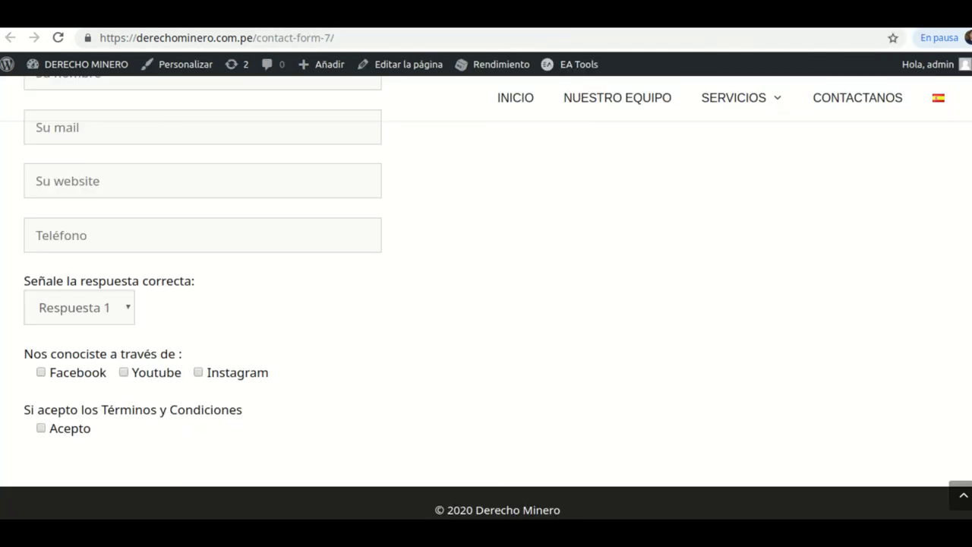
- Reload the public form, follow the Términos link to check it, then return to the form editor
click(58, 40)
click(114, 431)
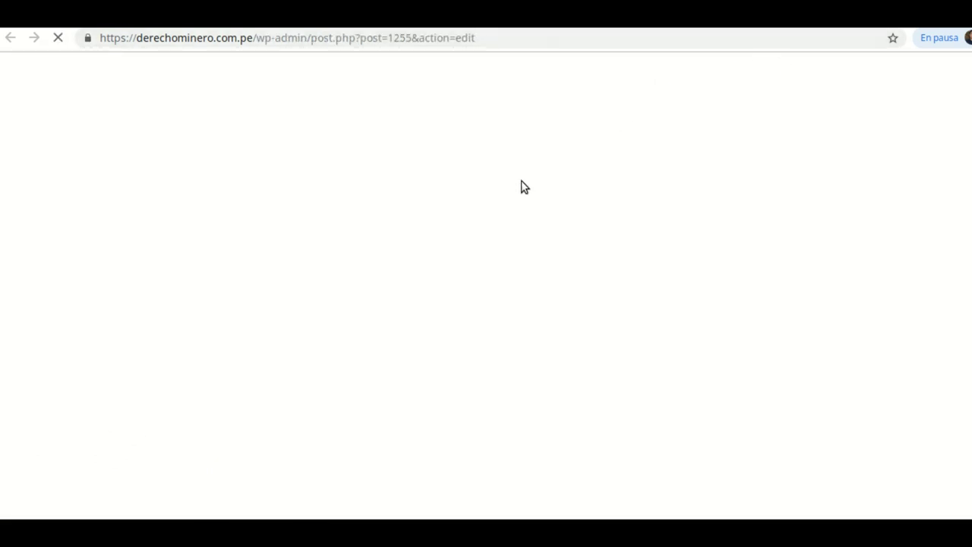
scroll(430, 226, down, 3)
scroll(475, 270, up, 1)
scroll(441, 254, down, 3)
scroll(411, 235, up, 3)
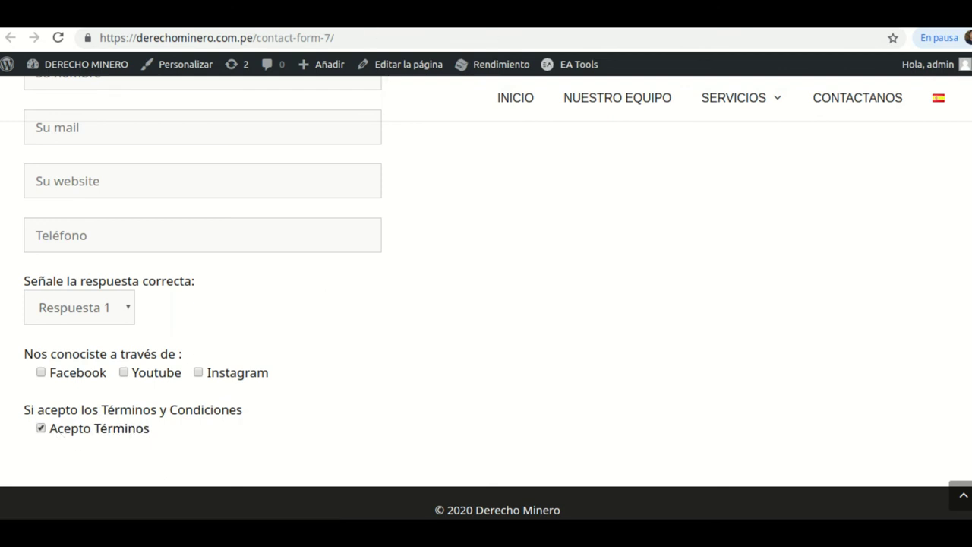
click(285, 16)
scroll(402, 399, down, 5)
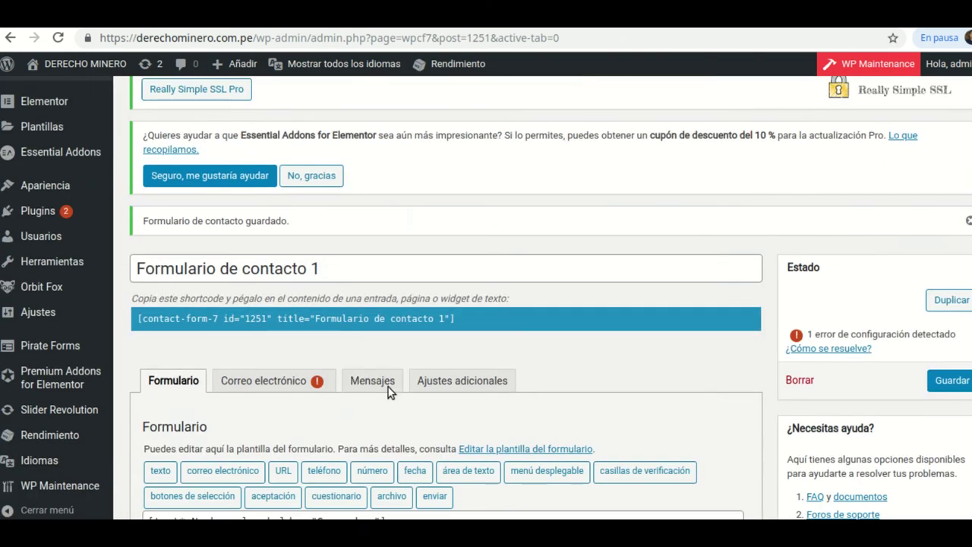
scroll(388, 391, down, 6)
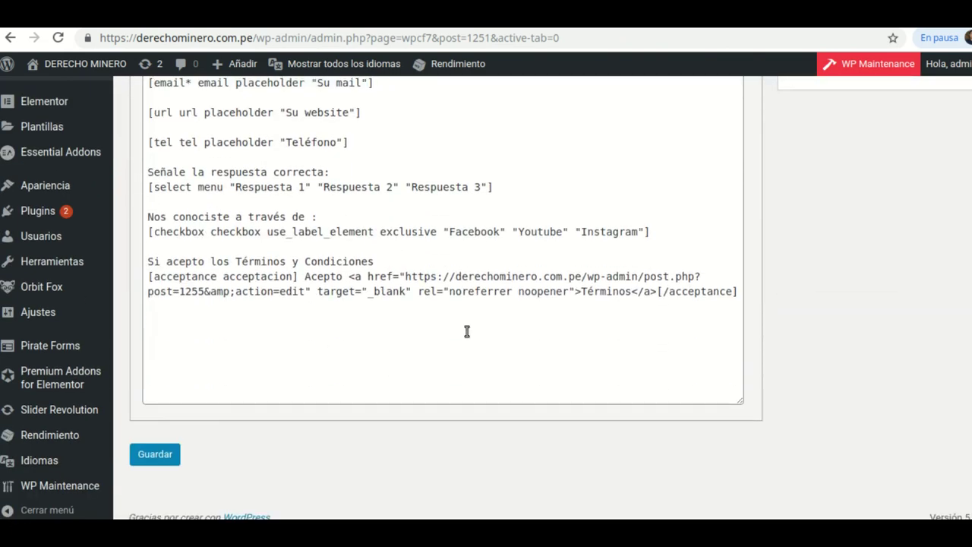
drag(736, 292, 776, 344)
key(Right)
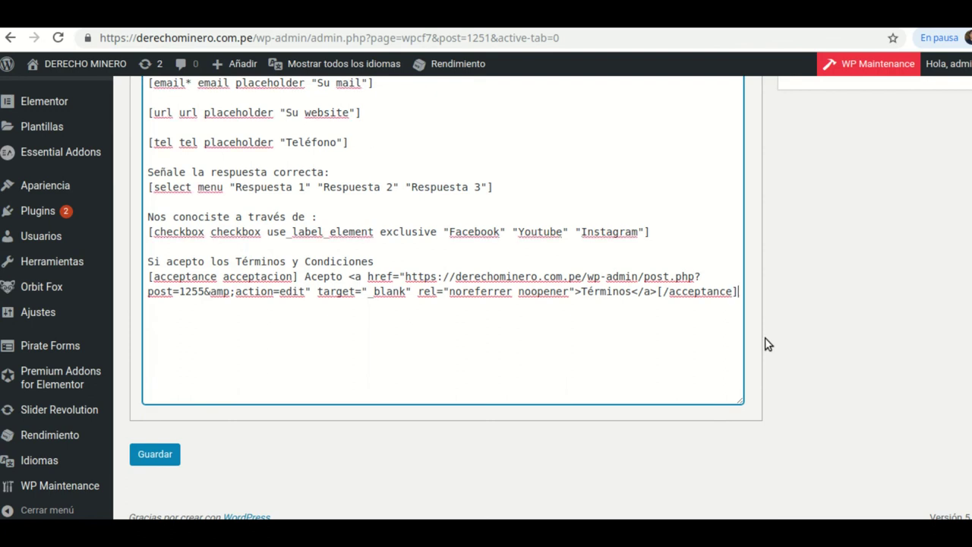
scroll(660, 223, up, 3)
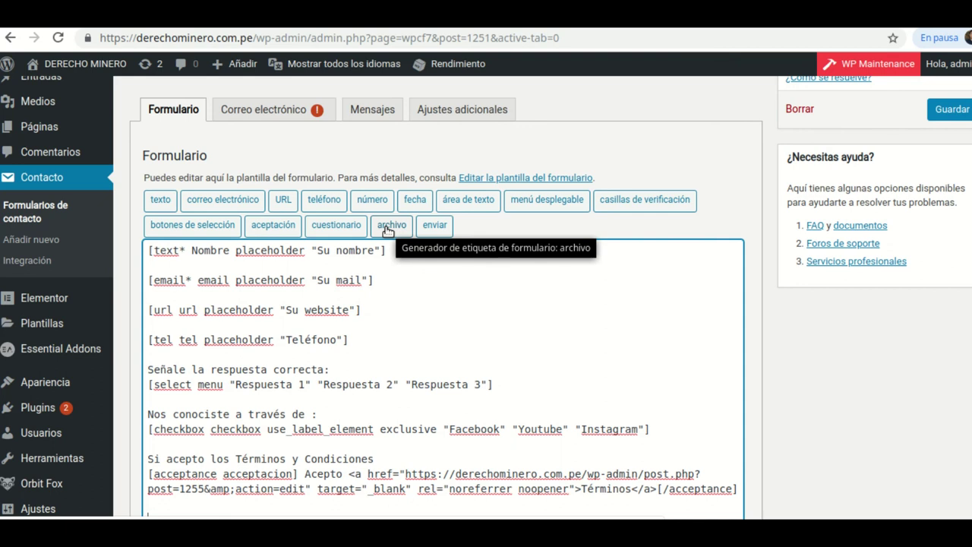
- Insert a file field named archivo, limited to 2000000 bytes and jpg,png formats
click(388, 226)
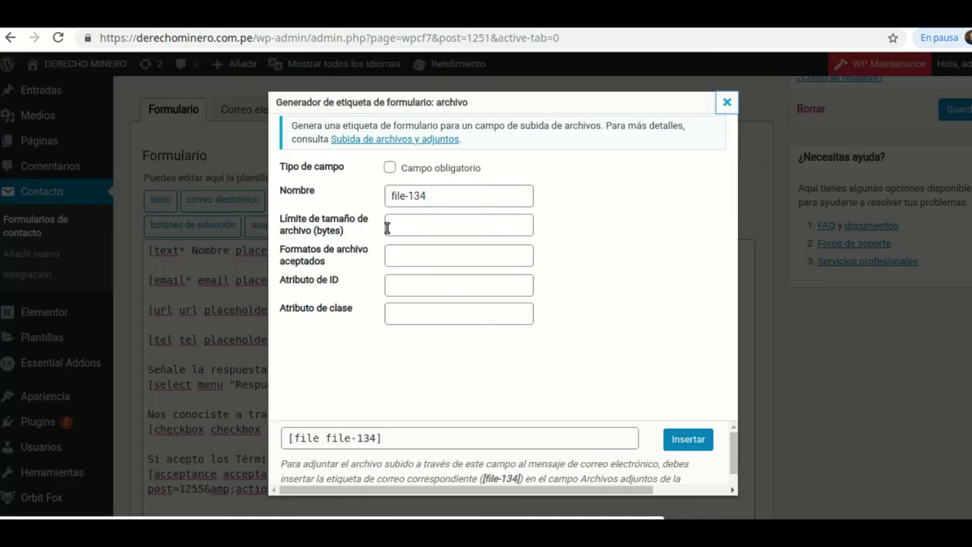
double_click(429, 200)
key(BackSpace)
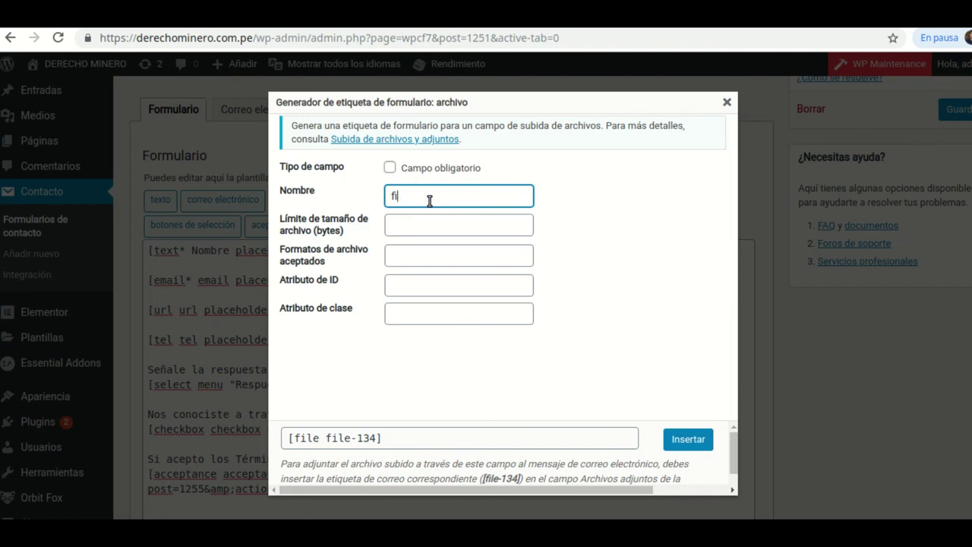
text(archivo)
click(408, 229)
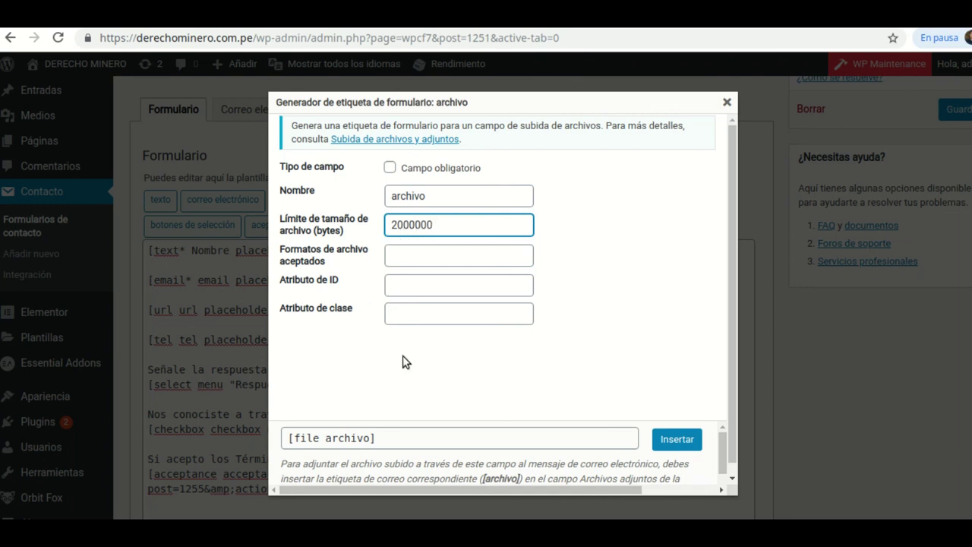
click(402, 257)
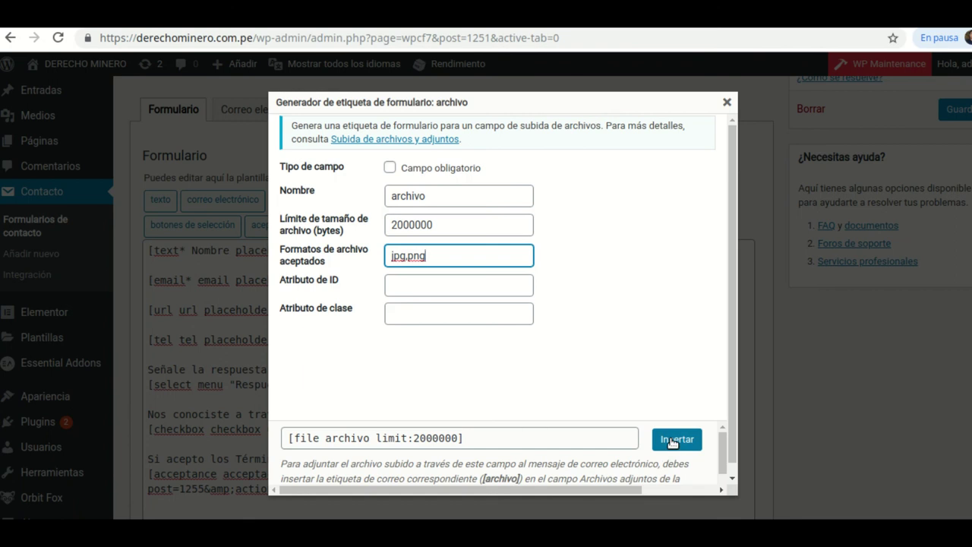
click(672, 440)
- Add a line above the file field for the 'Envié su archivo' label
scroll(354, 372, down, 5)
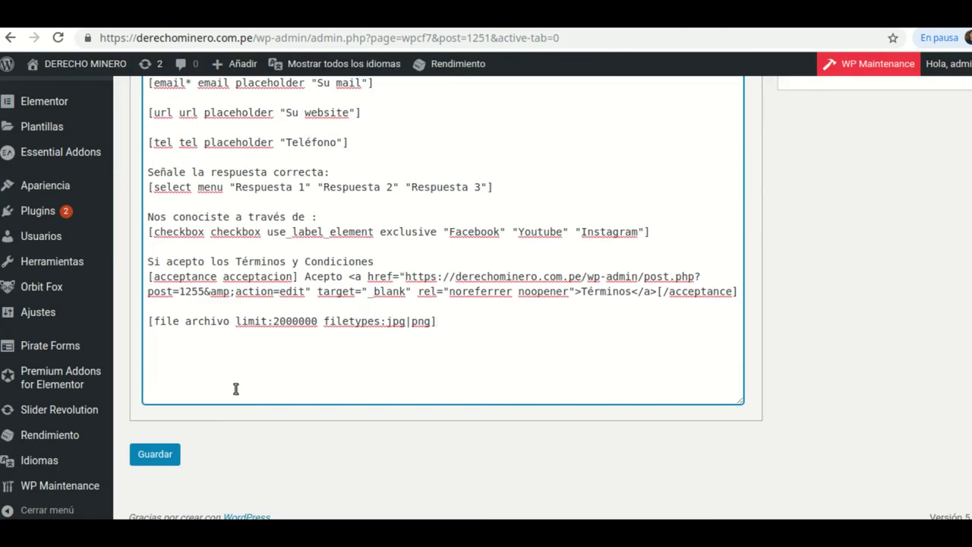
click(149, 321)
key(Return)
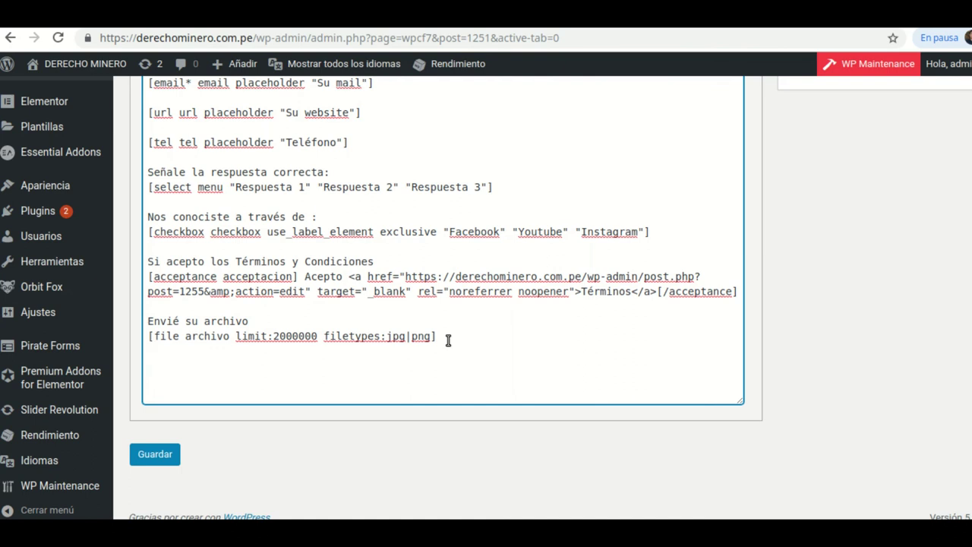
scroll(647, 220, up, 3)
scroll(449, 273, down, 1)
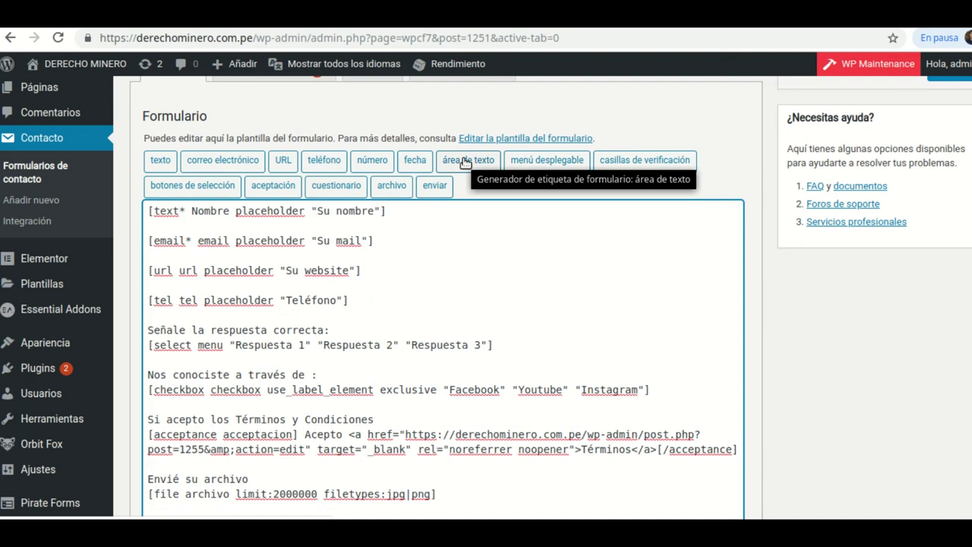
- Insert a required textarea with 'Su mensaje' as its placeholder
click(467, 163)
click(460, 199)
key(BackSpace)
key(BackSpace)
key(BackSpace)
key(BackSpace)
key(BackSpace)
key(BackSpace)
key(BackSpace)
key(BackSpace)
key(BackSpace)
key(BackSpace)
key(BackSpace)
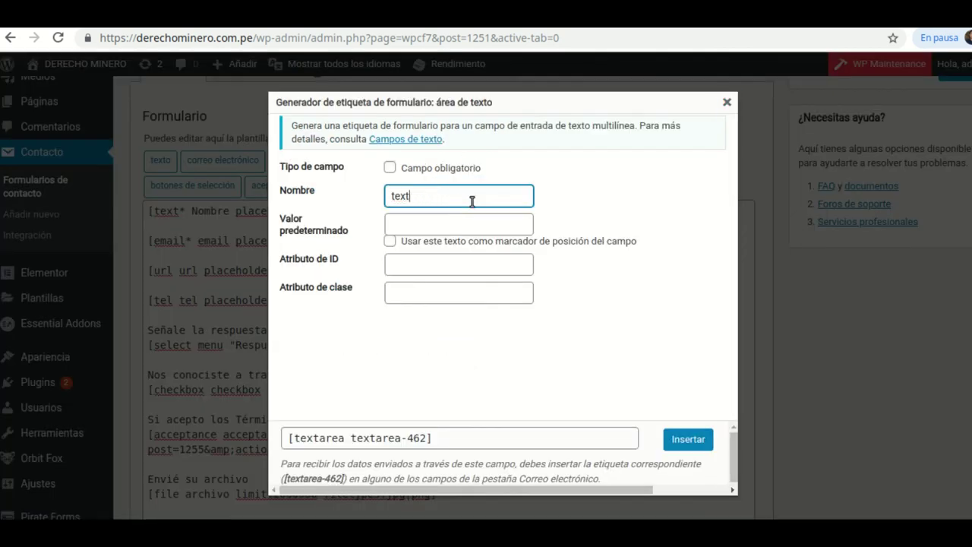
text(mensaje)
click(464, 224)
text(Su me)
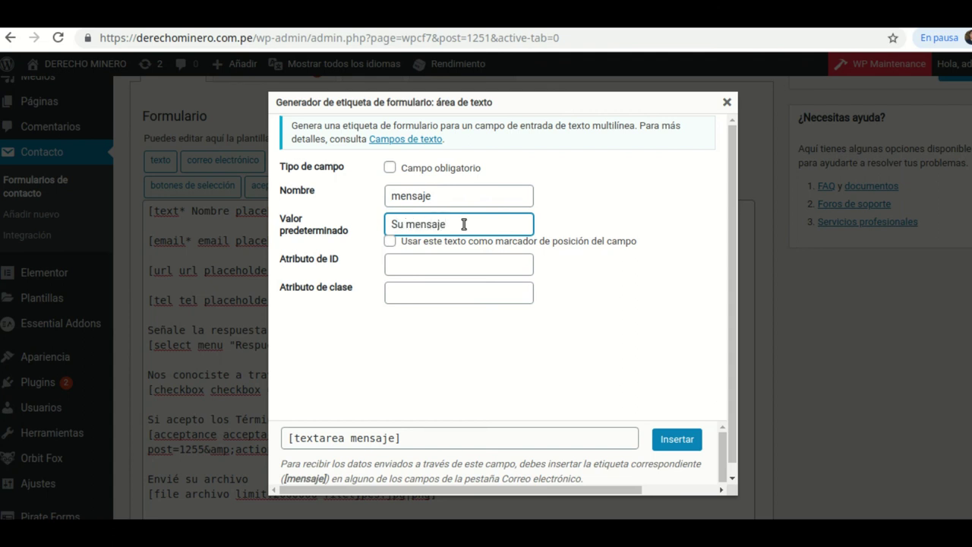
click(390, 168)
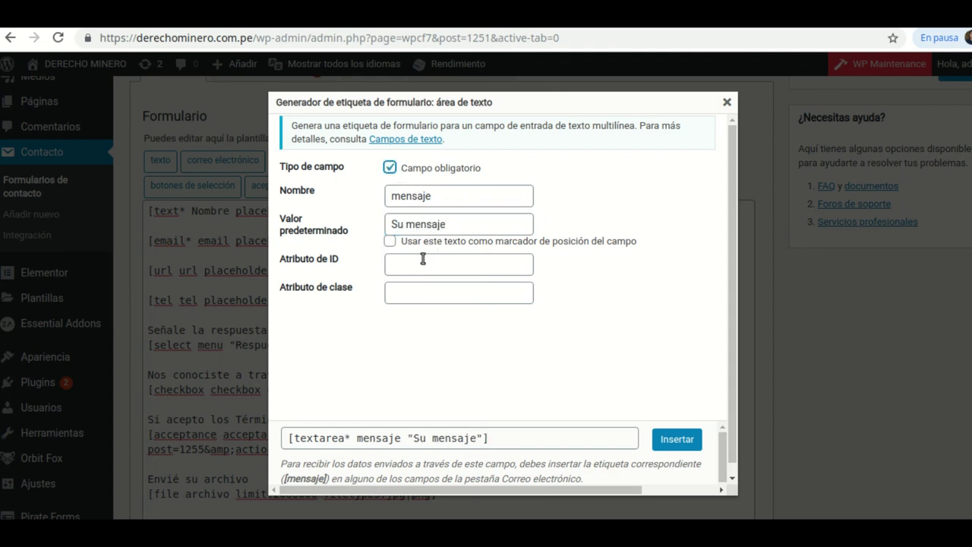
click(390, 243)
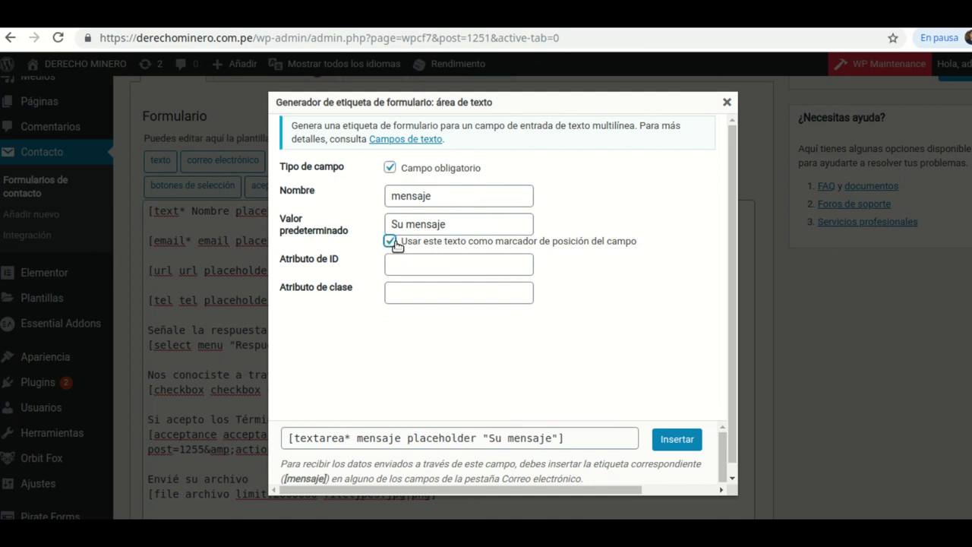
click(691, 445)
- Add an 'Enviar' submit button after the message line and save the form
scroll(368, 415, down, 2)
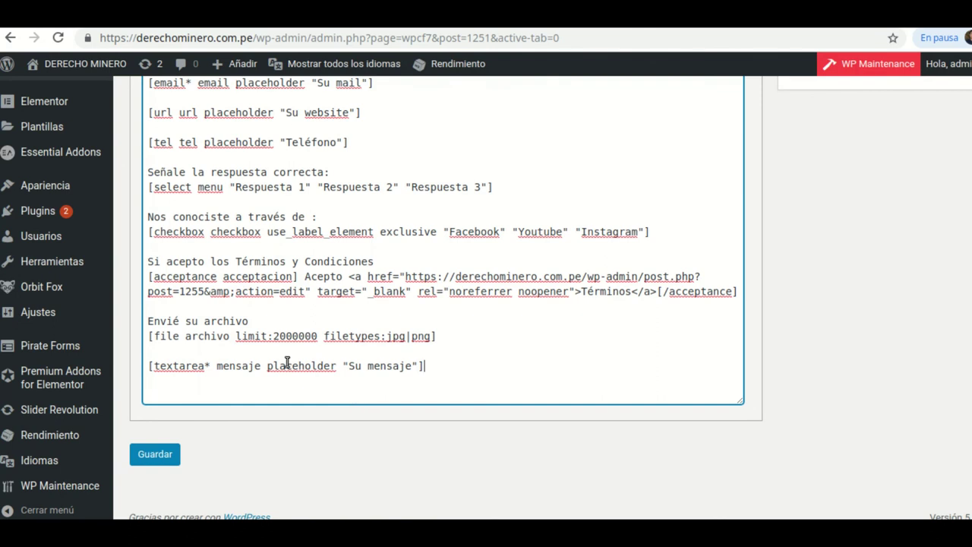
click(430, 370)
scroll(430, 365, up, 3)
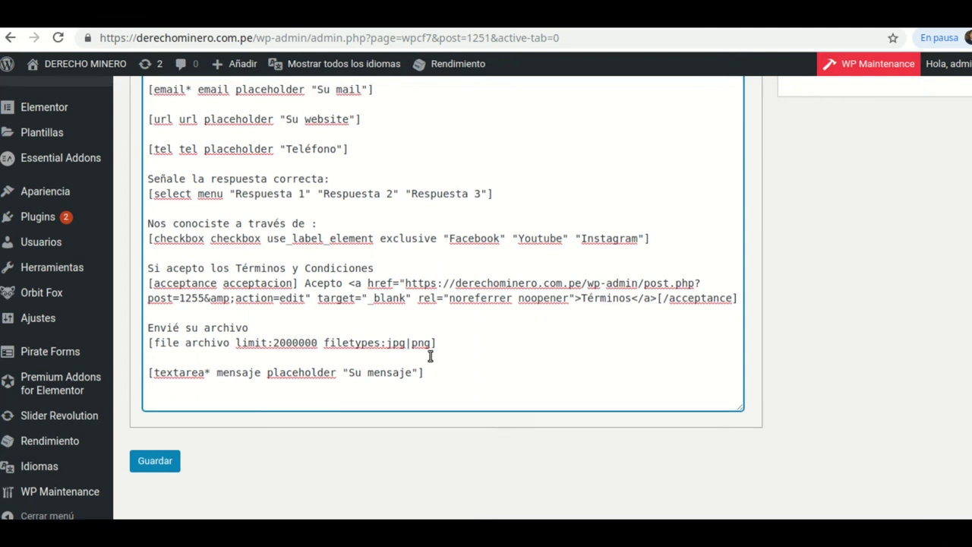
click(435, 266)
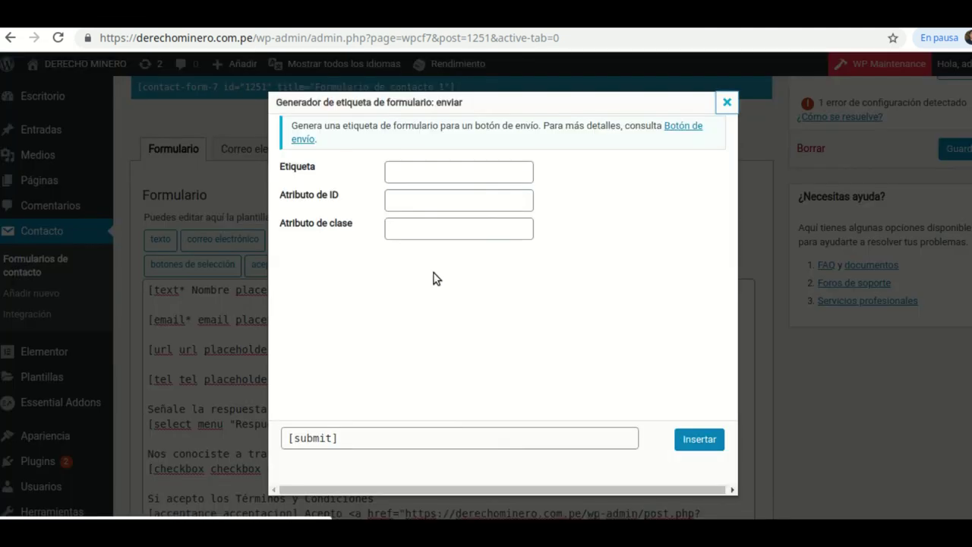
click(411, 176)
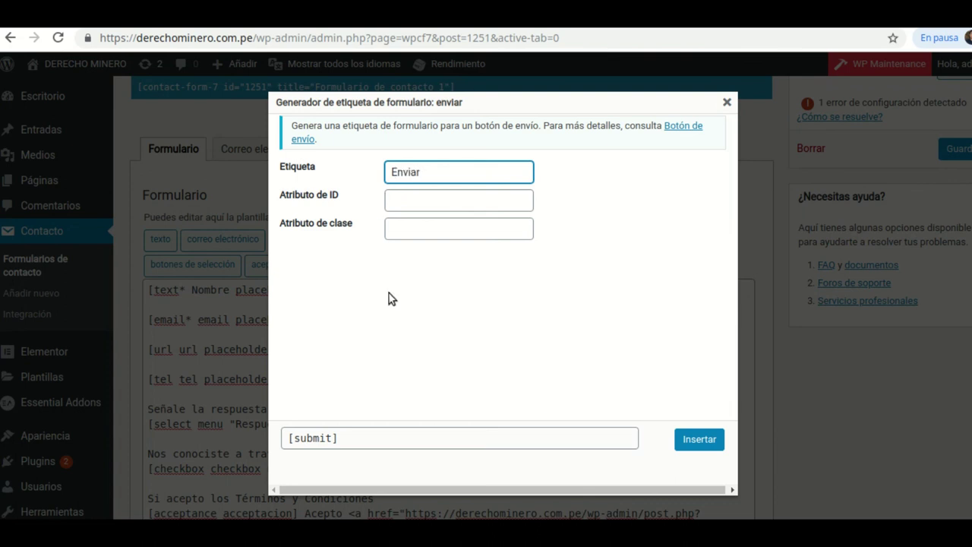
click(698, 440)
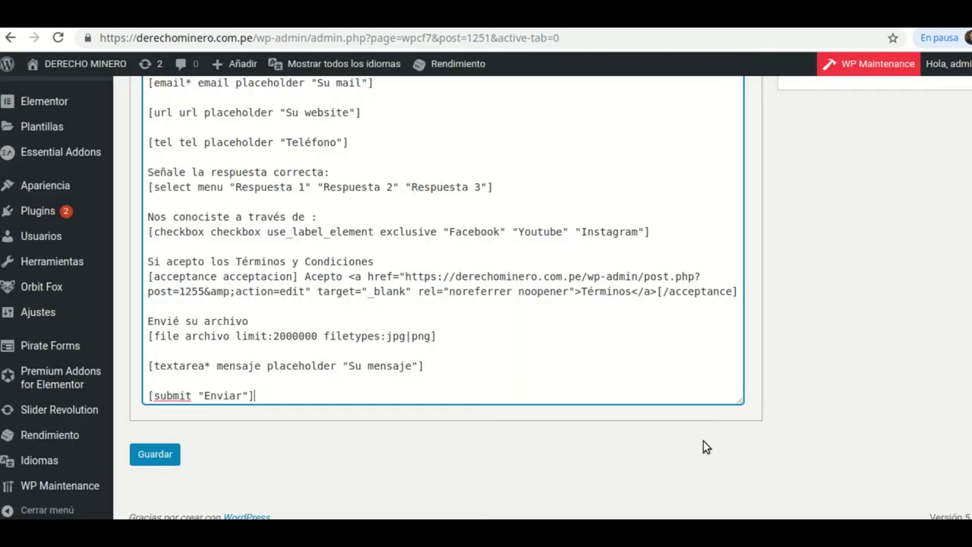
click(162, 456)
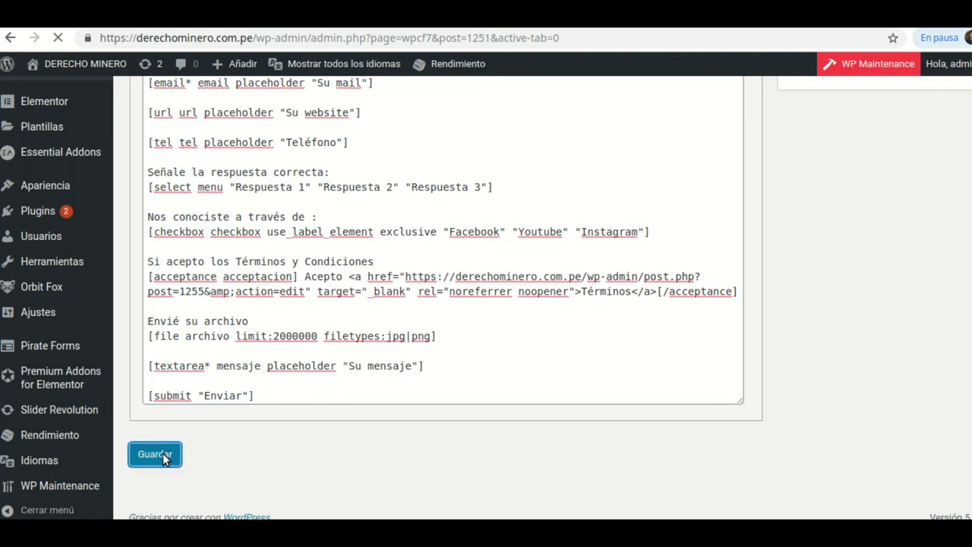
scroll(439, 380, down, 6)
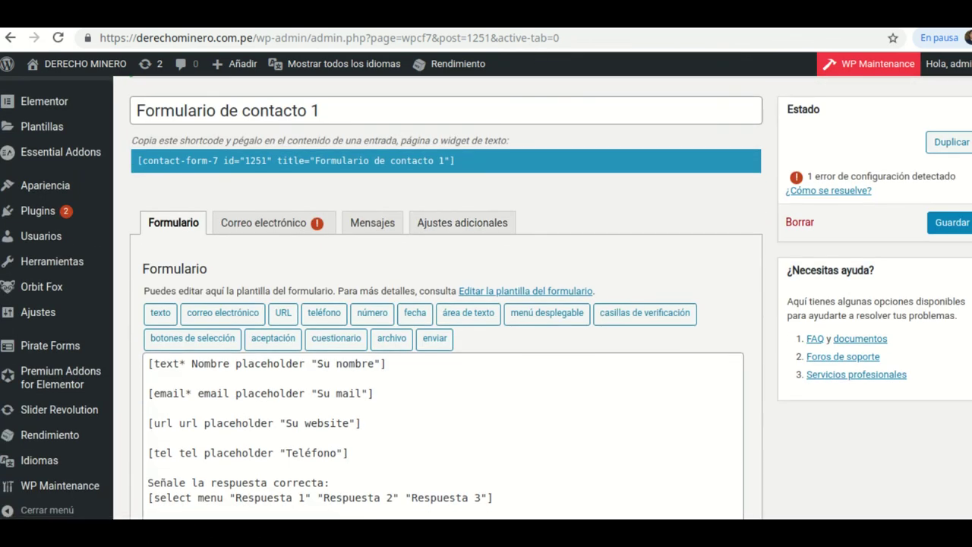
- Reload the live contact page and check the new file upload, Su mensaje and Enviar fields
key(ctrl+Tab)
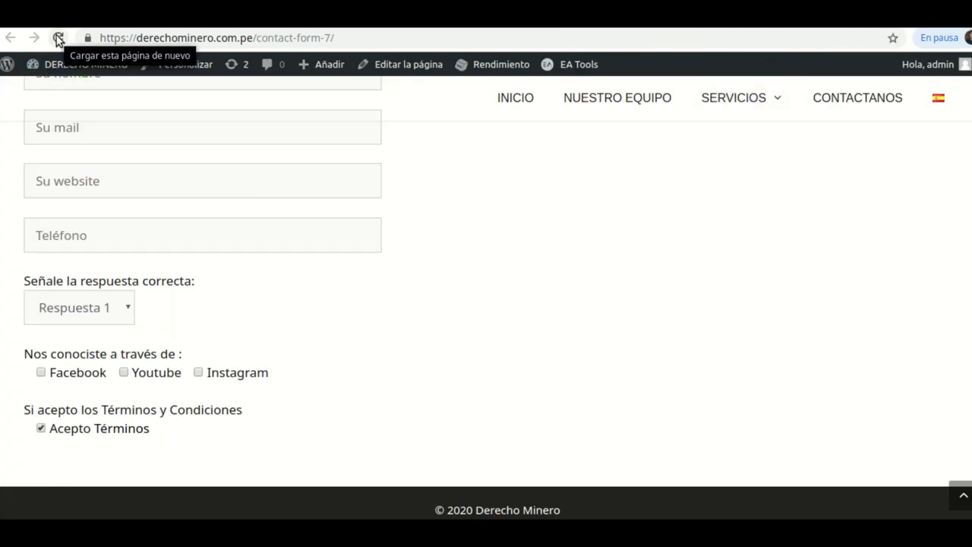
click(59, 38)
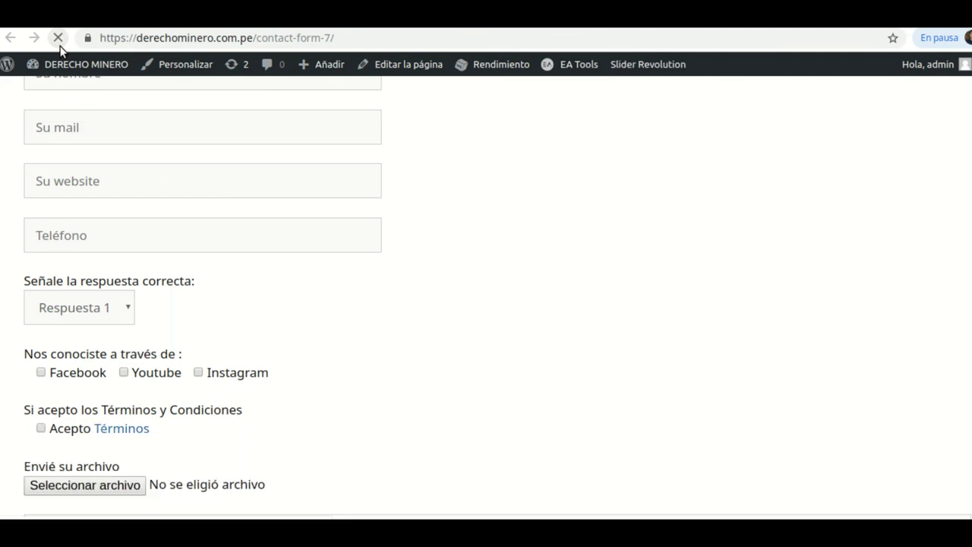
scroll(206, 233, down, 3)
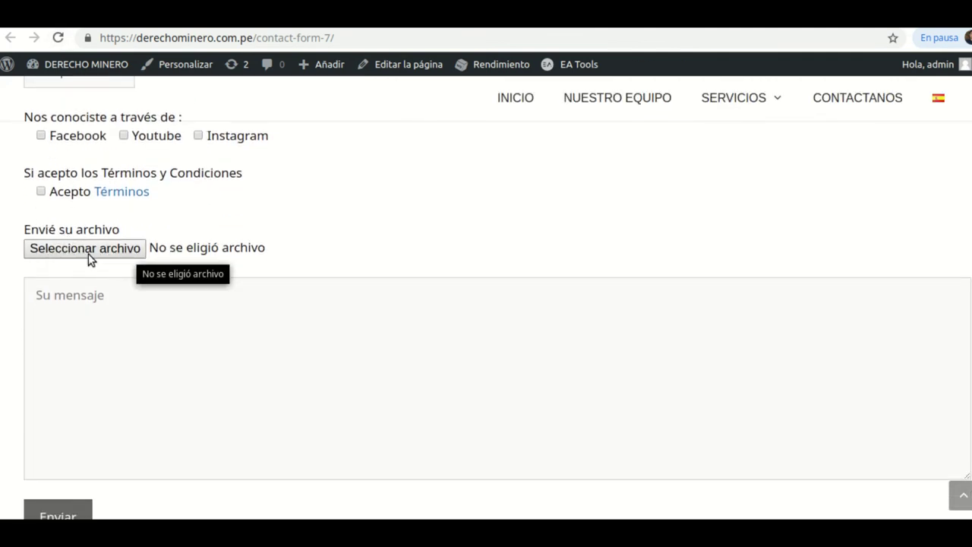
scroll(129, 260, down, 2)
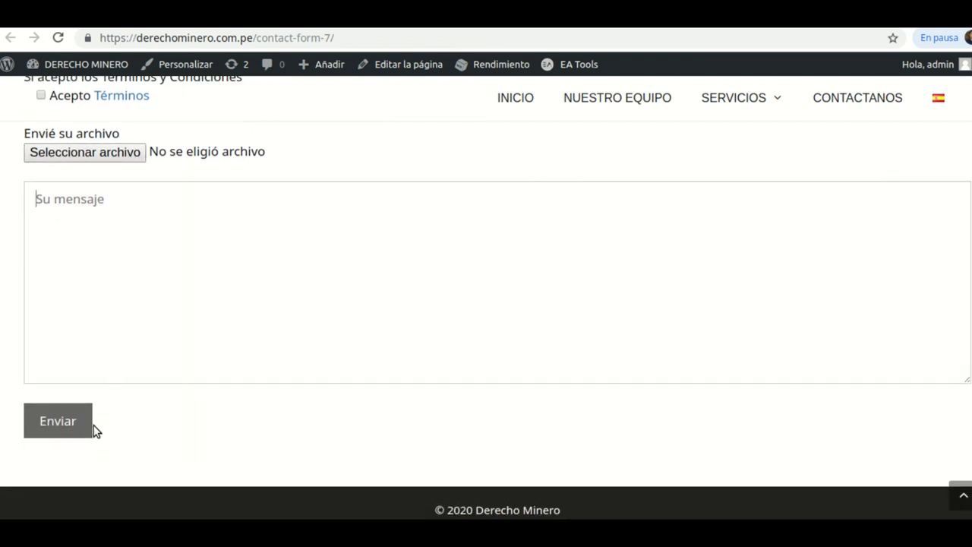
scroll(336, 234, up, 8)
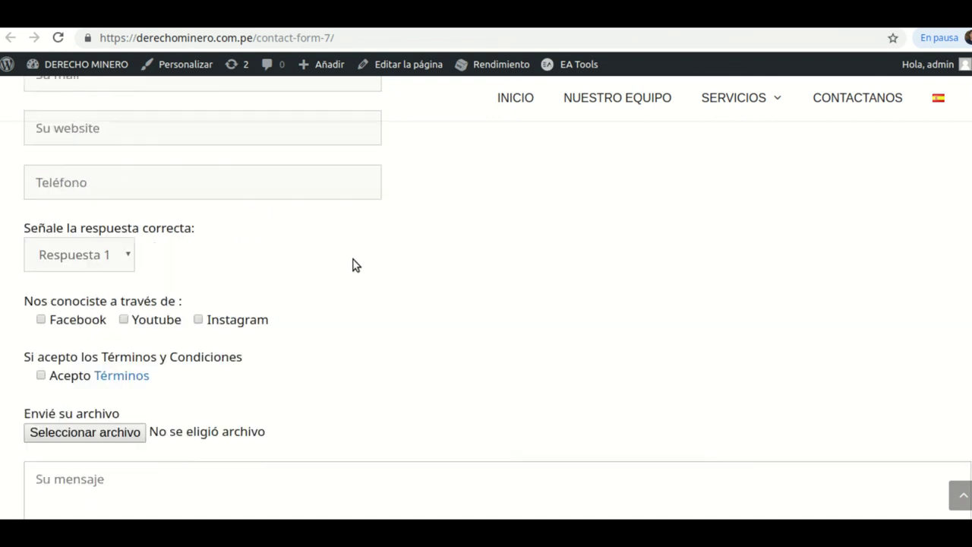
scroll(382, 283, down, 6)
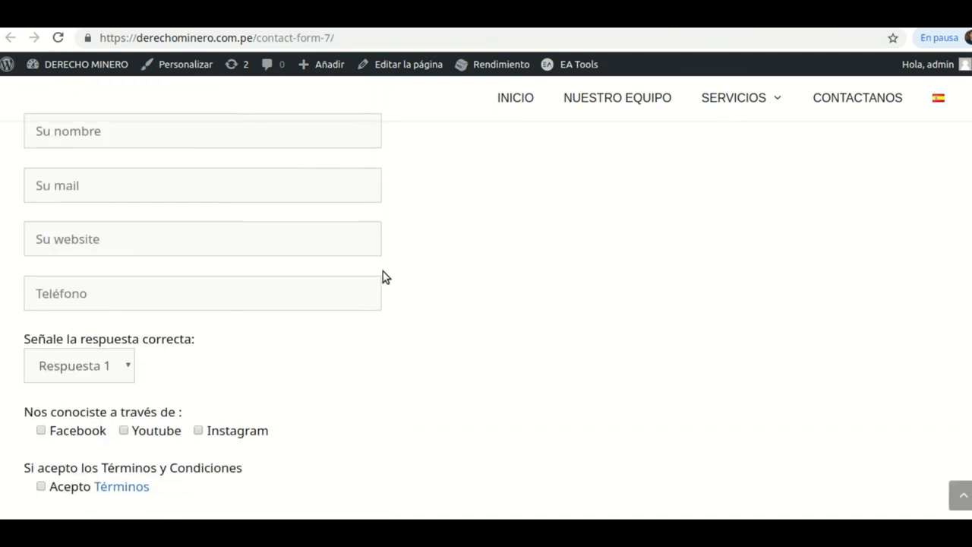
scroll(388, 285, down, 2)
scroll(404, 304, up, 4)
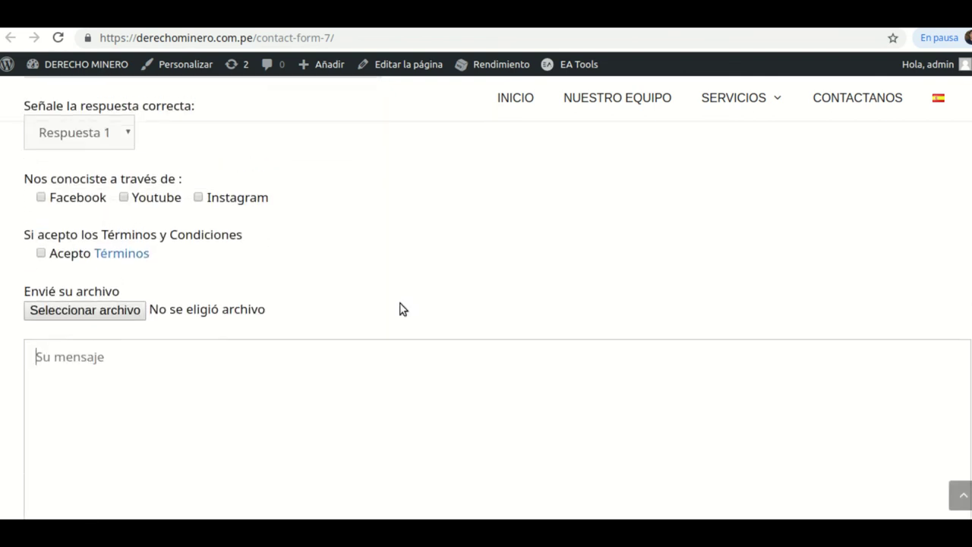
scroll(402, 309, down, 2)
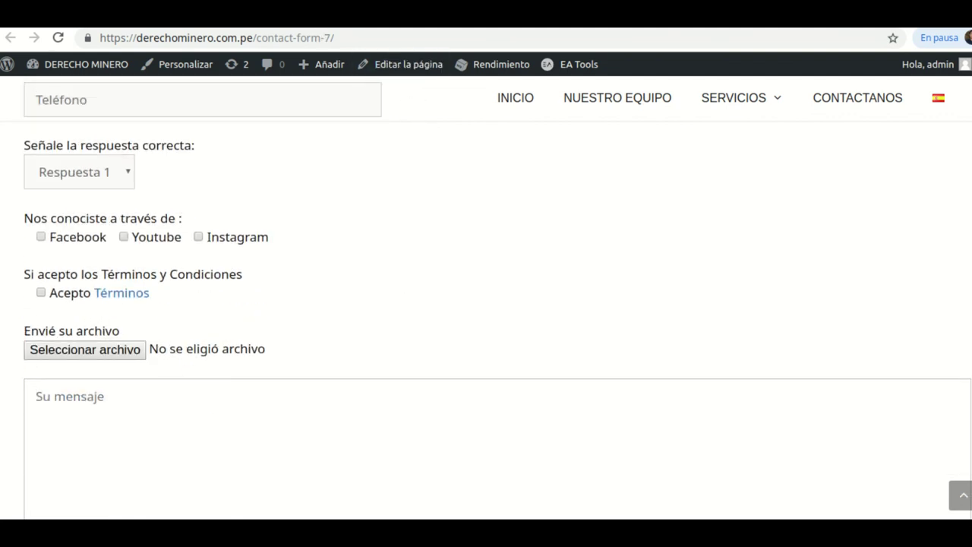
click(36, 396)
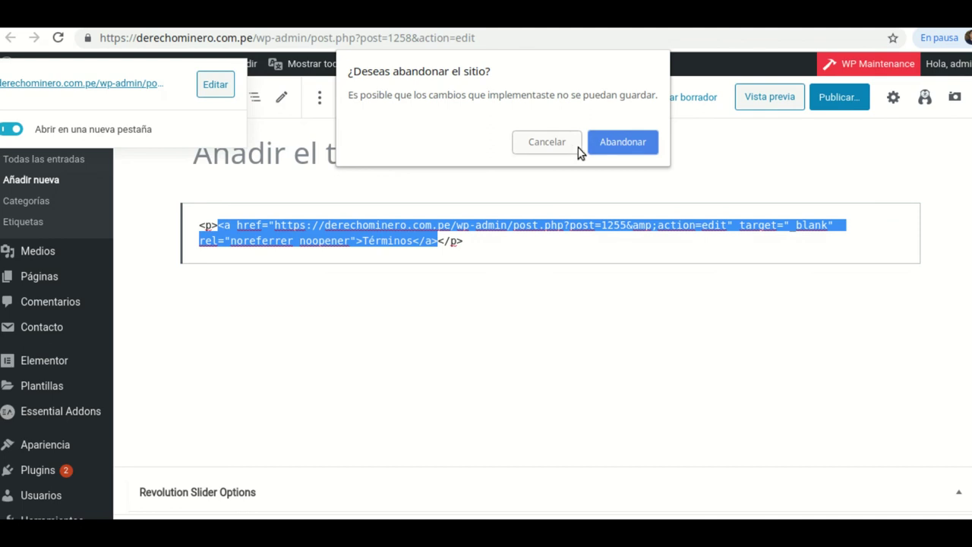
- Leave the post editor and open the contact form's Correo electrónico mail body
click(640, 142)
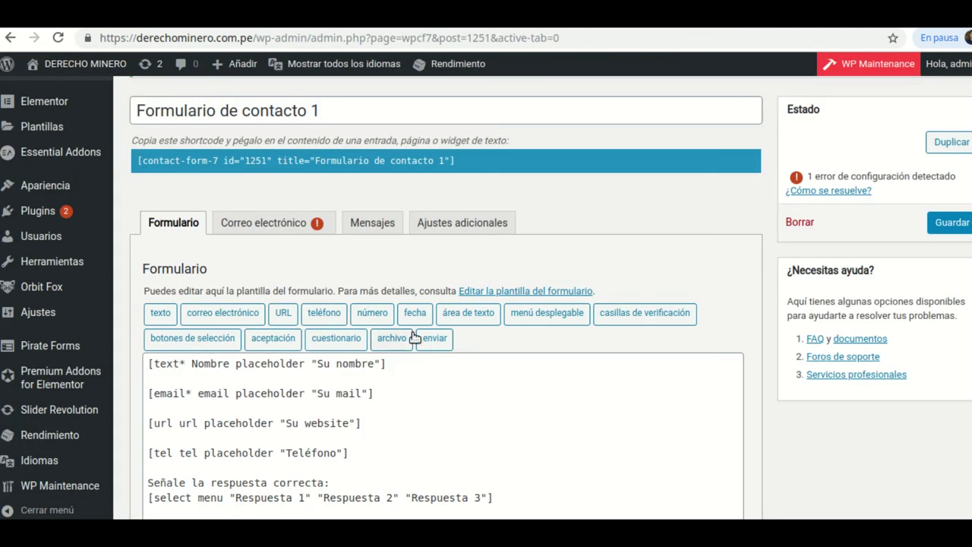
scroll(410, 339, down, 5)
scroll(413, 341, up, 5)
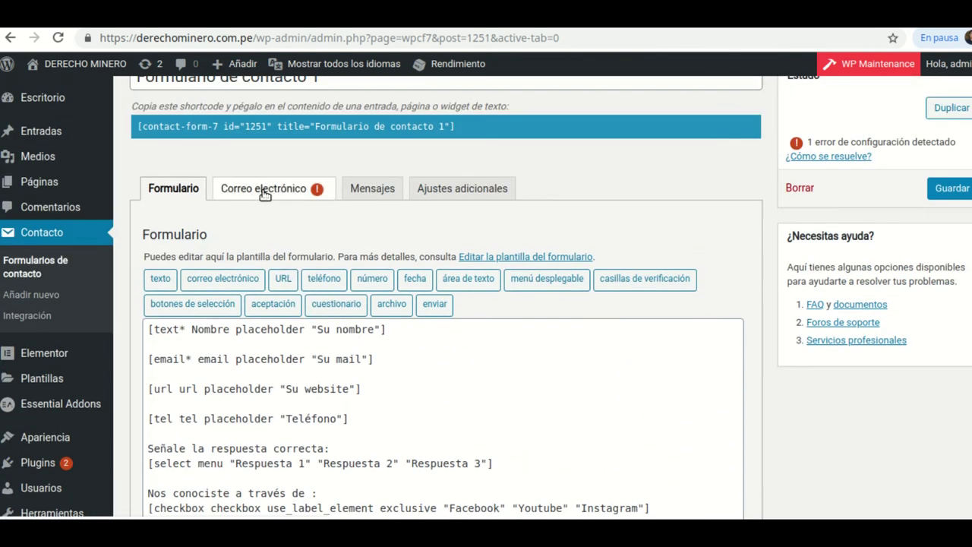
click(266, 191)
scroll(403, 284, down, 3)
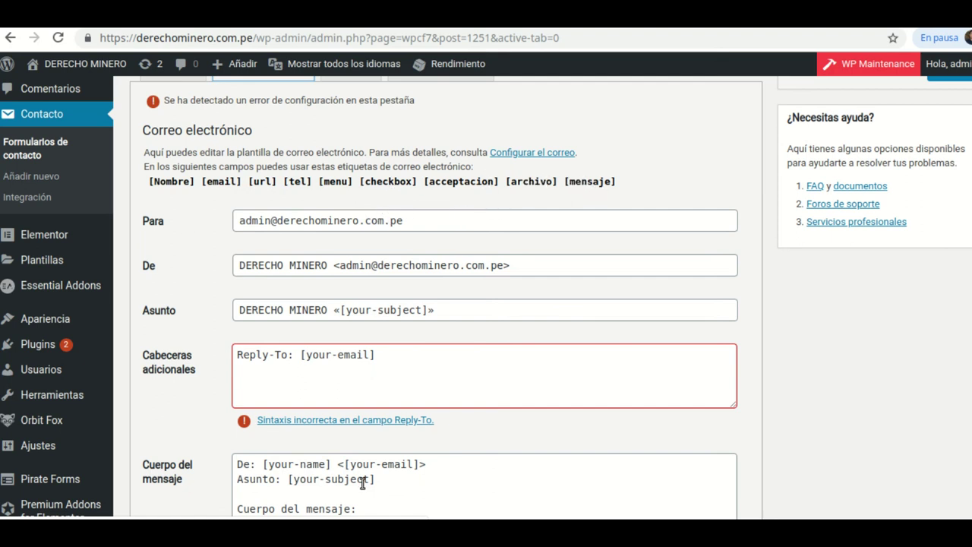
scroll(362, 483, down, 3)
scroll(338, 430, down, 1)
click(350, 268)
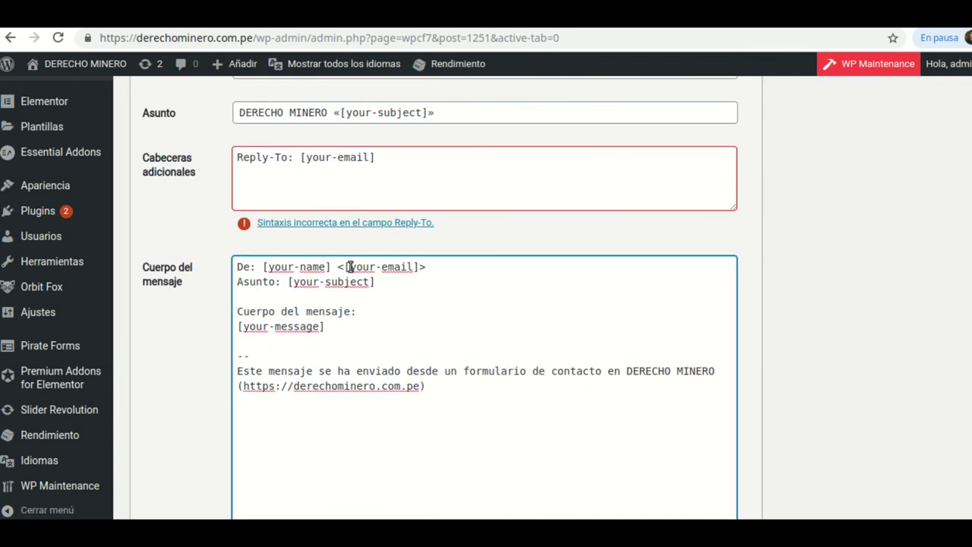
scroll(458, 205, up, 3)
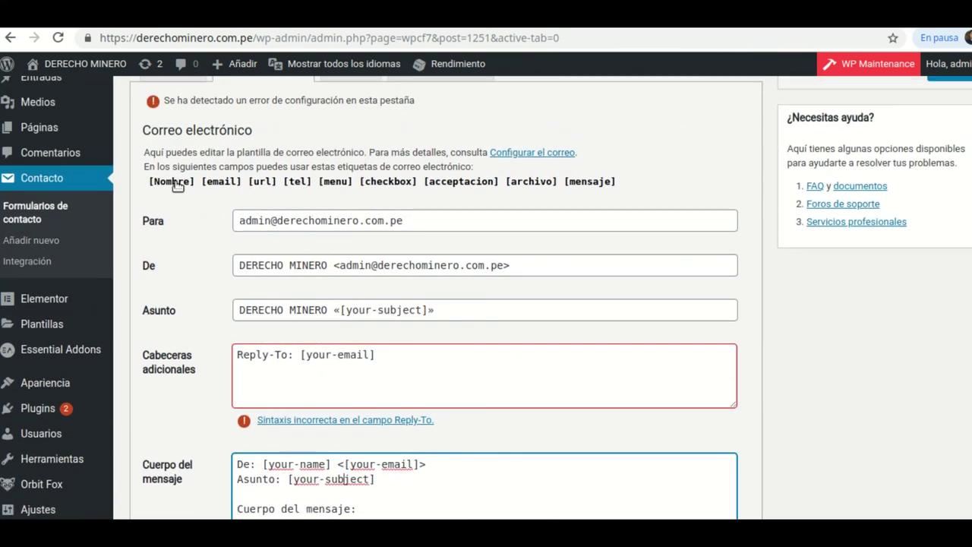
scroll(327, 345, down, 2)
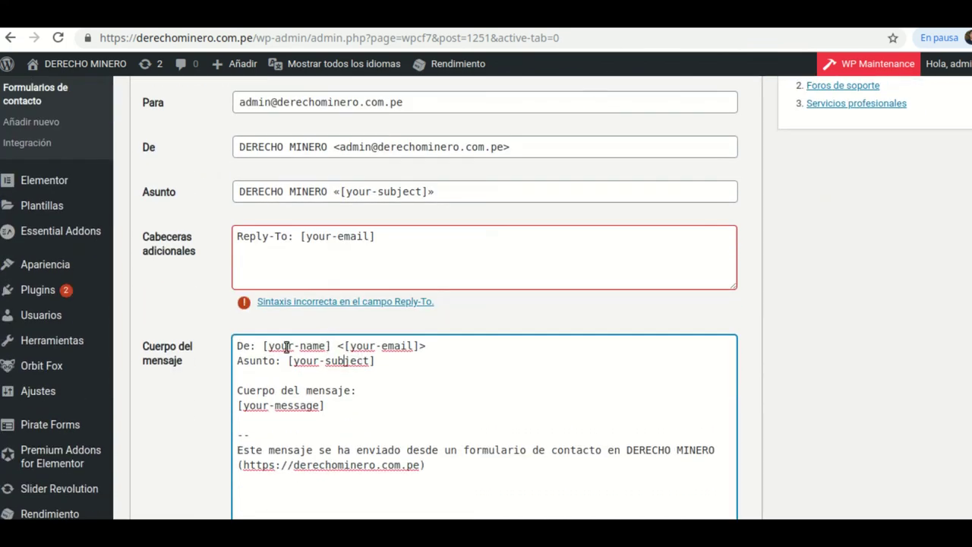
- Replace the [your-name] tag in the body with [Nombre]
click(329, 346)
key(BackSpace)
key(BackSpace)
key(BackSpace)
key(BackSpace)
key(BackSpace)
key(BackSpace)
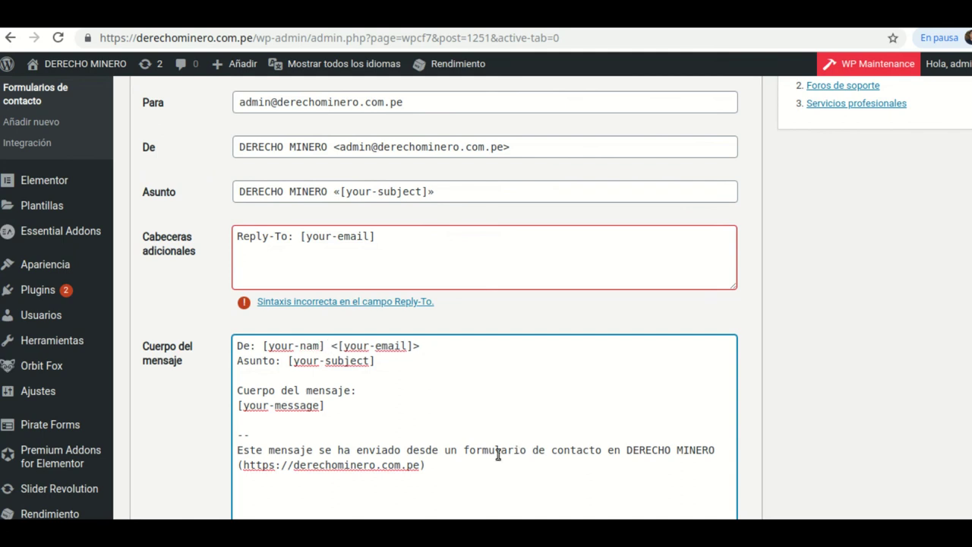
key(BackSpace)
key(BackSpace)
key(BackSpace)
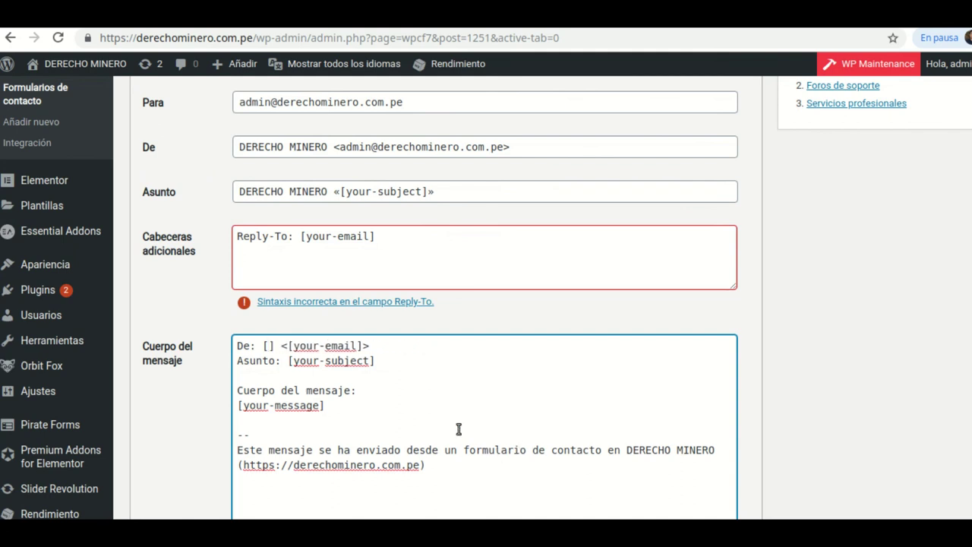
scroll(408, 185, up, 4)
scroll(433, 422, down, 2)
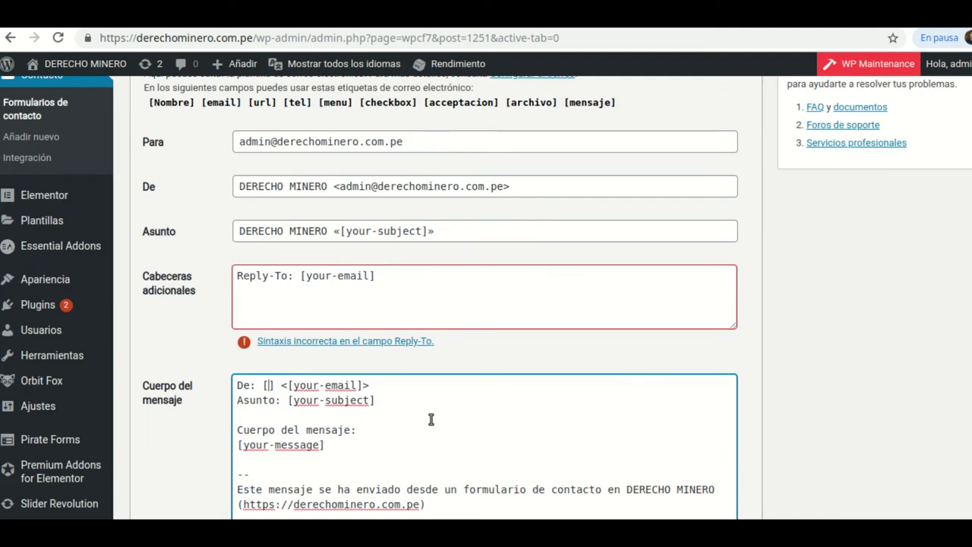
text(Nombre)
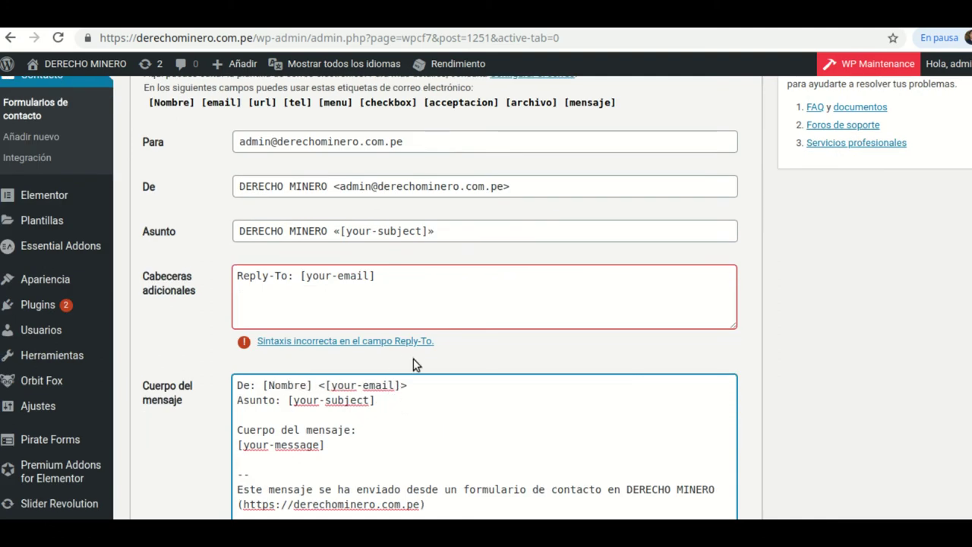
scroll(419, 360, up, 1)
scroll(407, 349, up, 1)
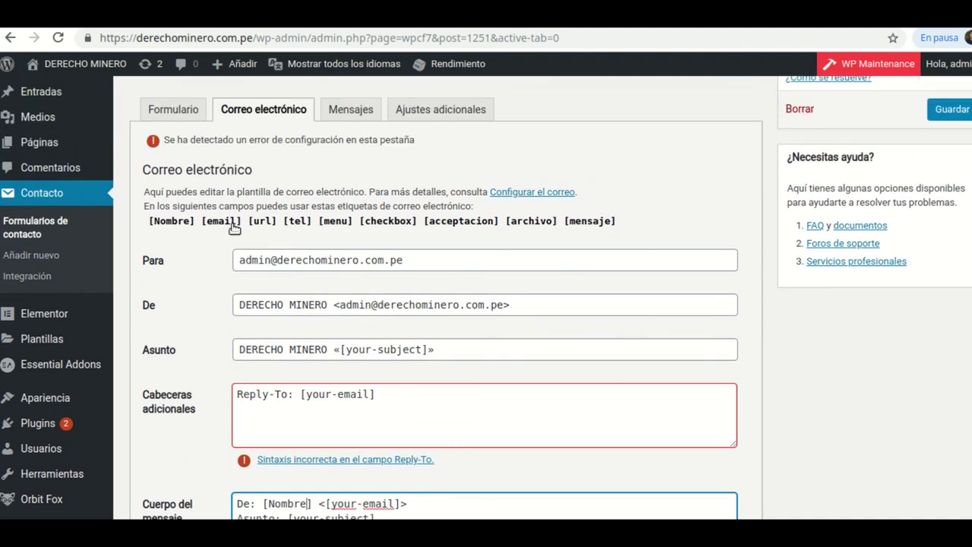
scroll(456, 384, down, 2)
- Change [your-email] to [email], delete the Asunto line, and rename [your-message] to [mensaje]
click(362, 386)
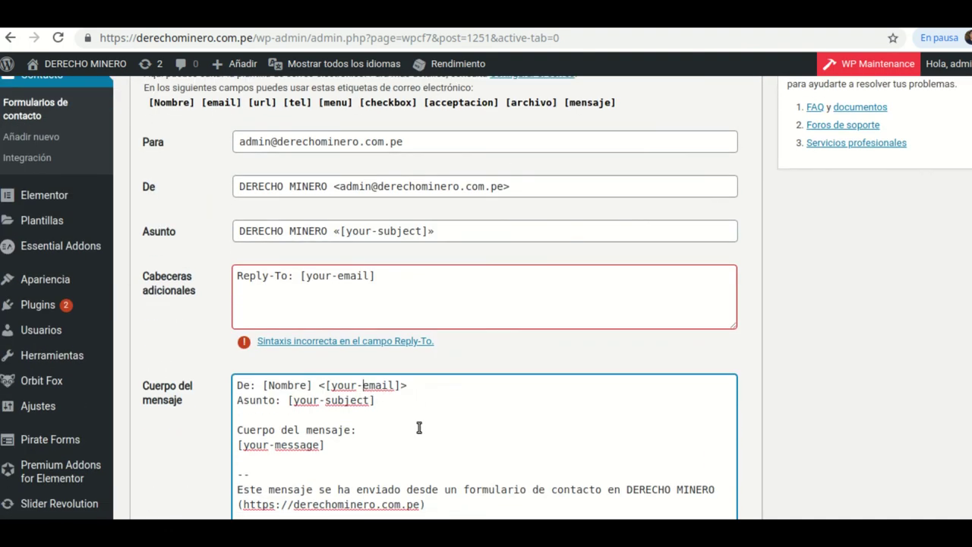
key(BackSpace)
key(BackSpace)
key(BackSpace)
key(BackSpace)
key(BackSpace)
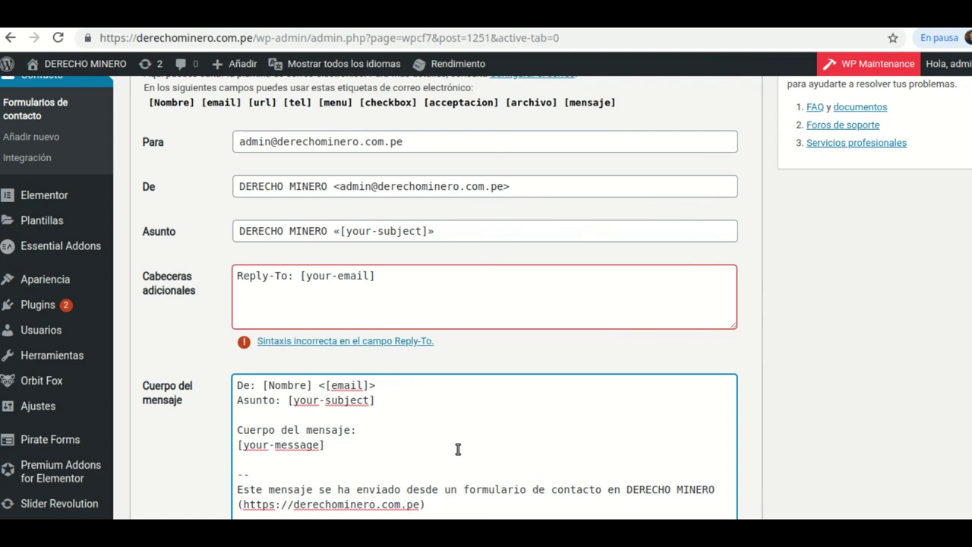
scroll(356, 280, up, 1)
scroll(355, 280, up, 1)
scroll(380, 380, down, 1)
drag(376, 400, 289, 405)
drag(239, 408, 239, 408)
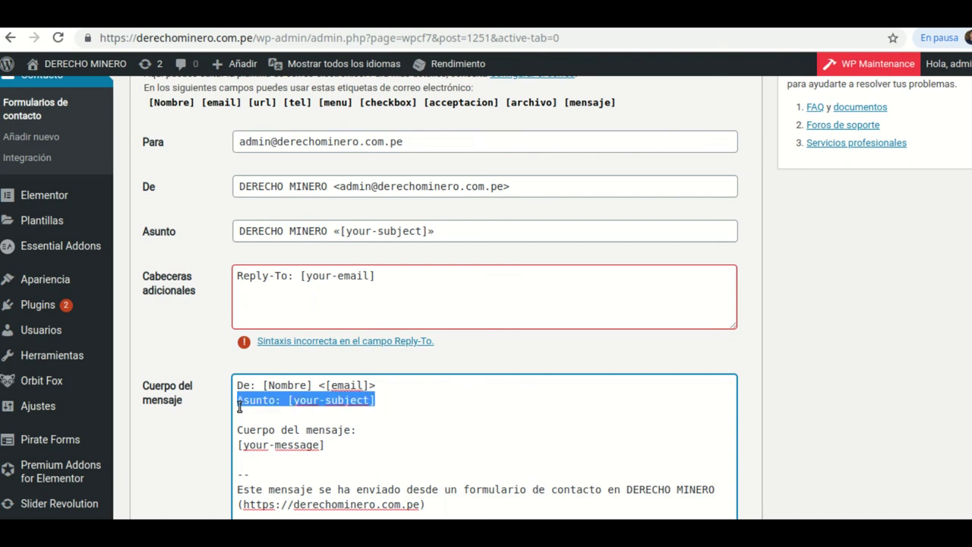
key(BackSpace)
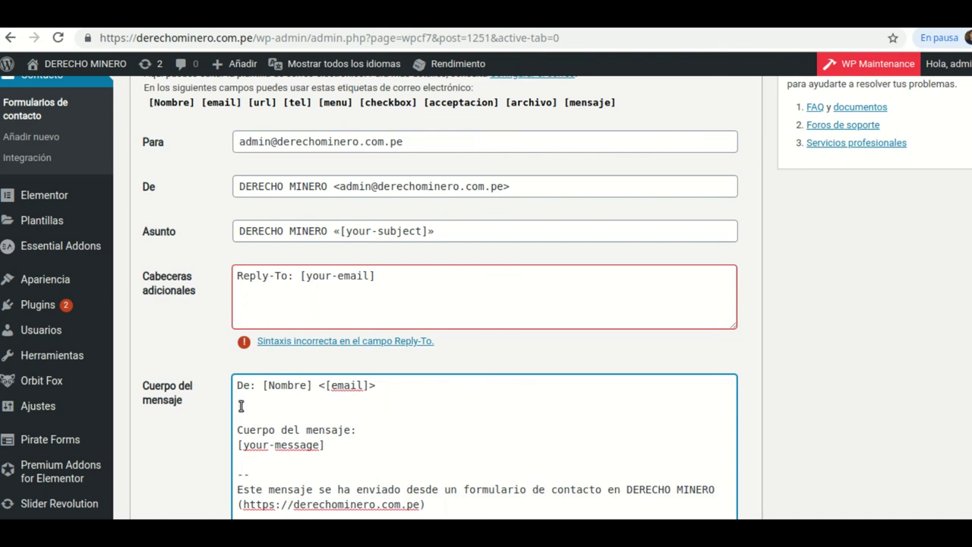
click(319, 446)
key(BackSpace)
key(BackSpace)
key(BackSpace)
key(BackSpace)
key(BackSpace)
key(BackSpace)
key(BackSpace)
key(BackSpace)
key(BackSpace)
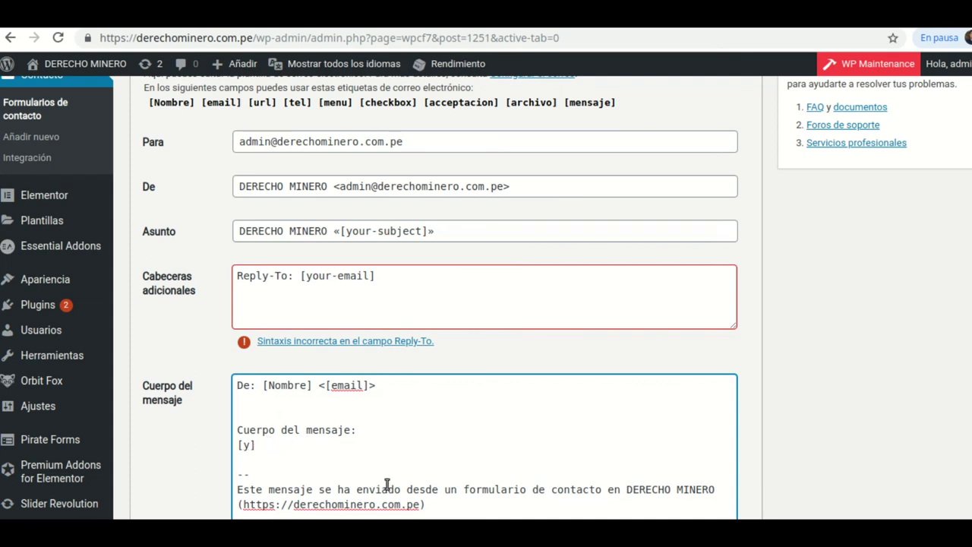
text(mensaje)
scroll(456, 304, up, 1)
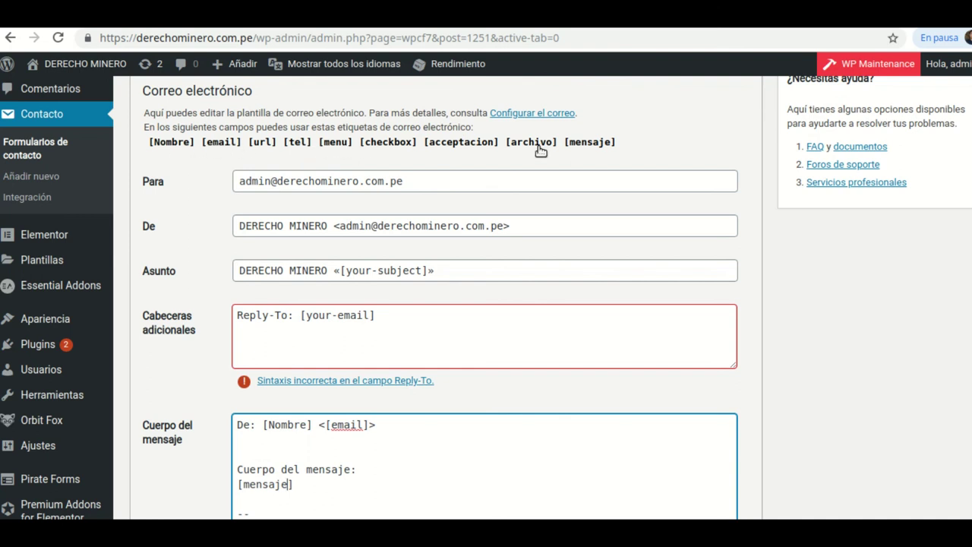
- Copy the [url] through [archivo] mail tags into the message body's second line
drag(560, 144, 248, 146)
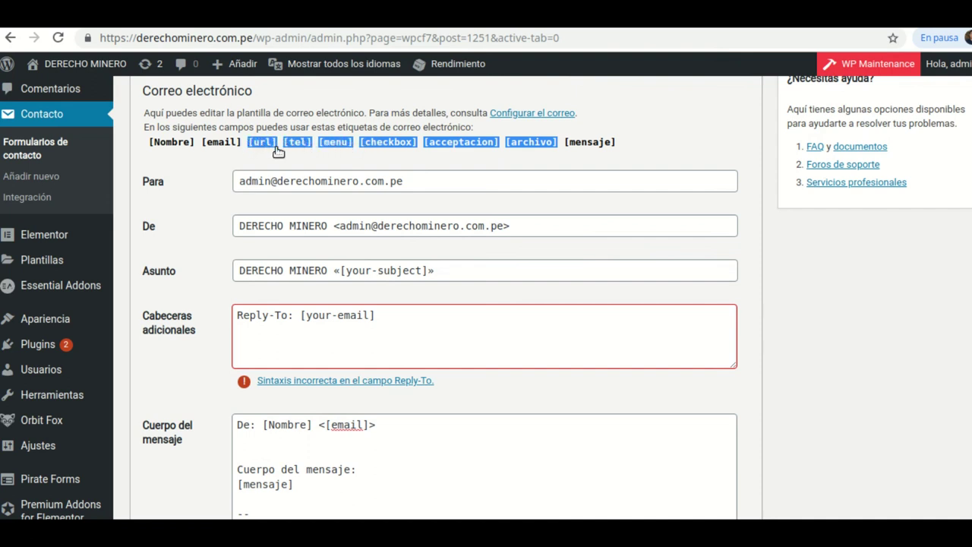
right_click(332, 138)
click(374, 149)
scroll(386, 427, down, 1)
click(244, 405)
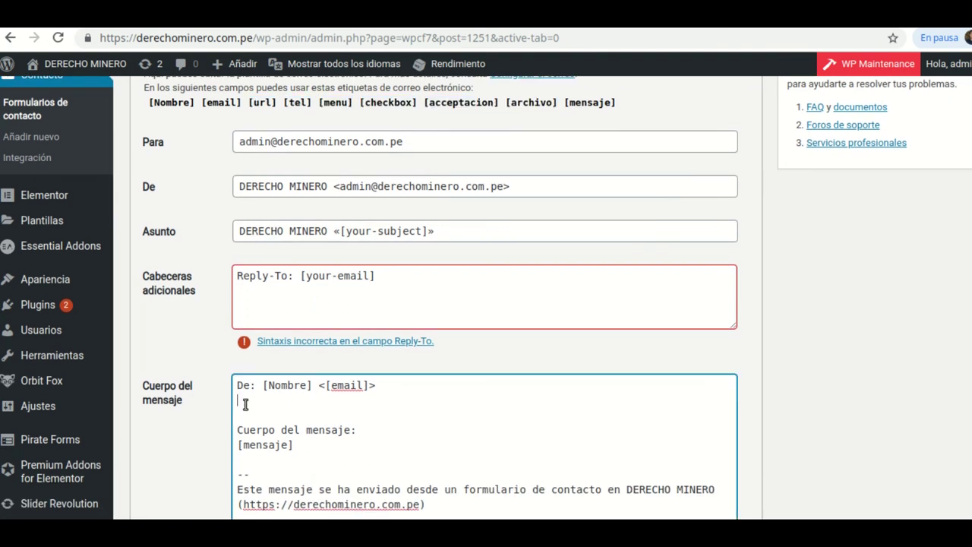
right_click(244, 405)
click(283, 281)
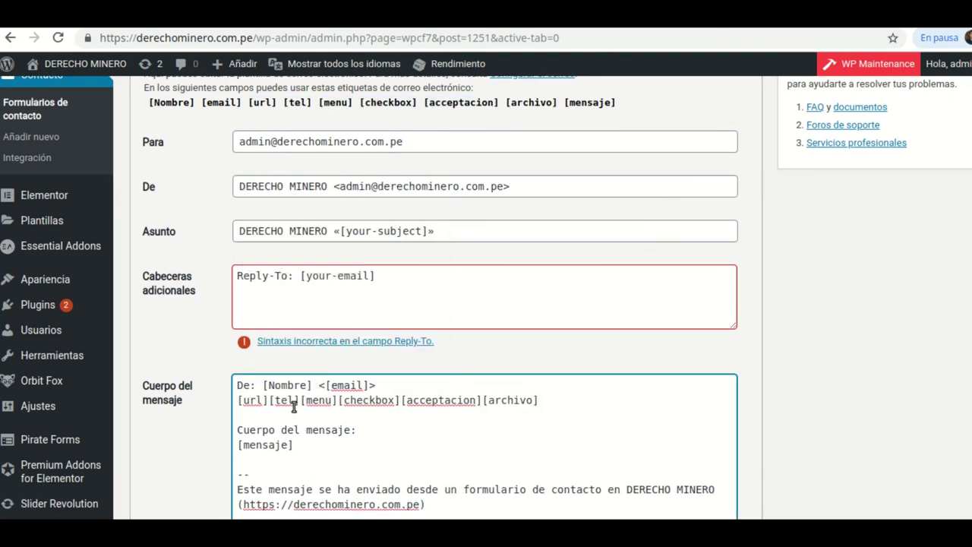
- Split the pasted tags onto separate lines with 'Website:' and 'Teléfono:' labels
click(273, 401)
key(Return)
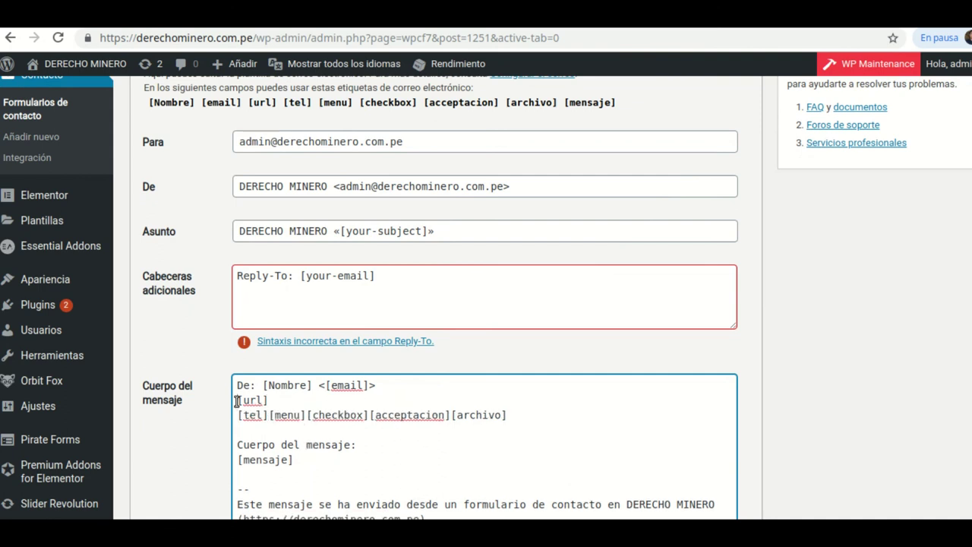
text(Su w)
text(ebsite)
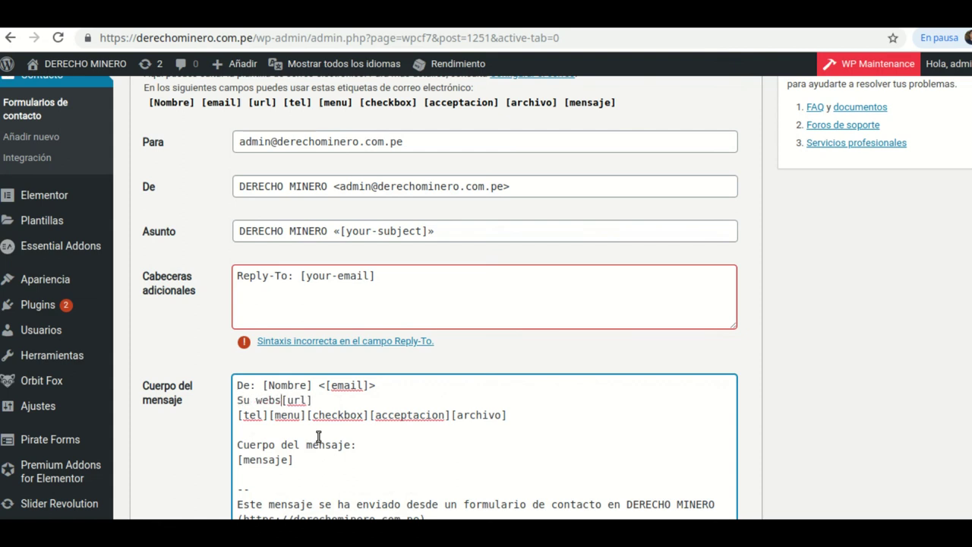
key(BackSpace)
key(BackSpace)
key(BackSpace)
key(BackSpace)
key(BackSpace)
key(BackSpace)
key(BackSpace)
key(BackSpace)
key(BackSpace)
key(BackSpace)
text(Website)
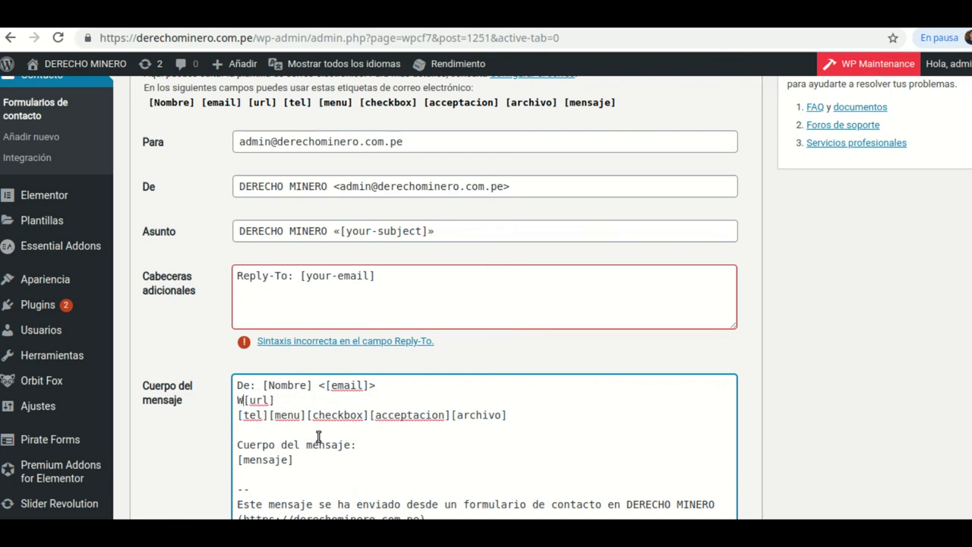
text(:)
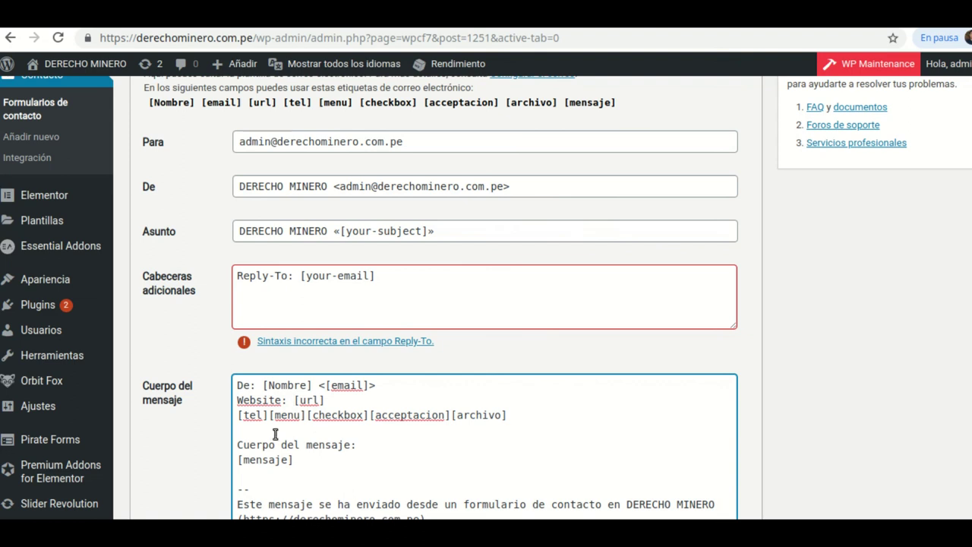
click(269, 417)
key(Return)
text(TeléfonoÑ)
key(BackSpace)
text(: [tel)
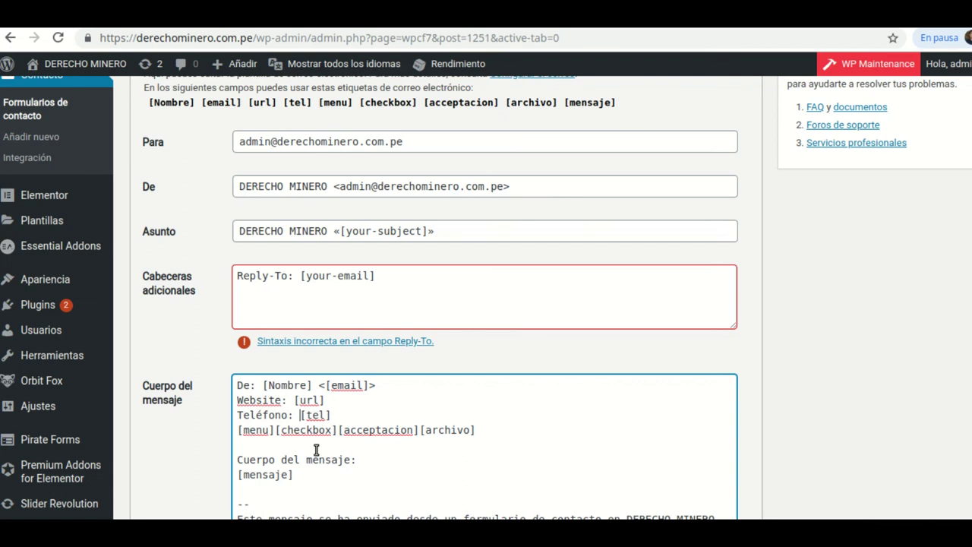
key(BackSpace)
key(Return)
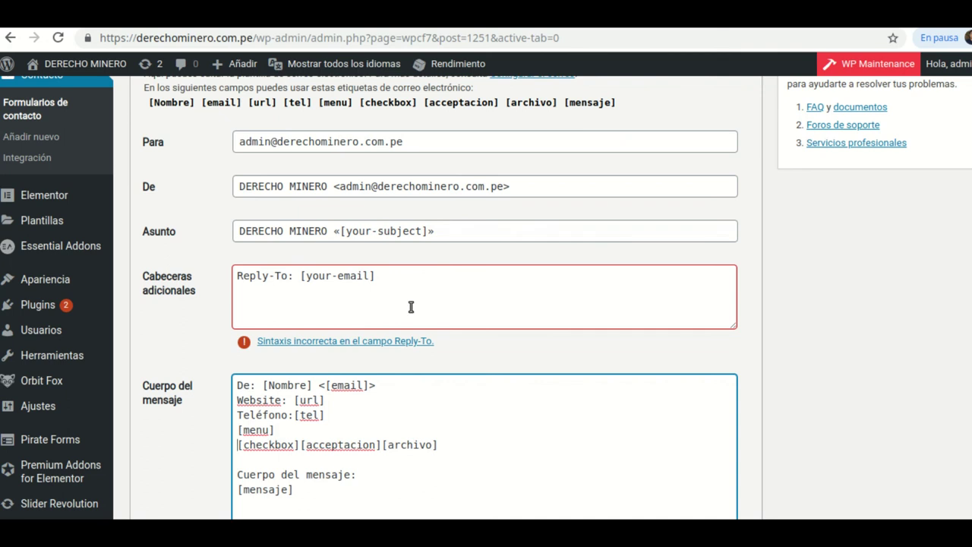
- Save the contact form
scroll(411, 307, up, 2)
scroll(853, 162, down, 3)
scroll(893, 163, up, 1)
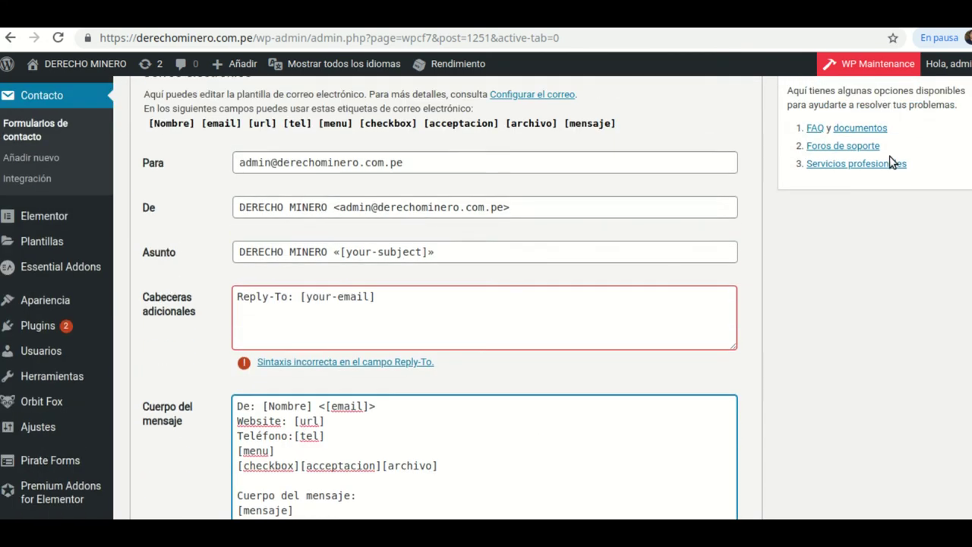
scroll(893, 163, up, 2)
click(952, 109)
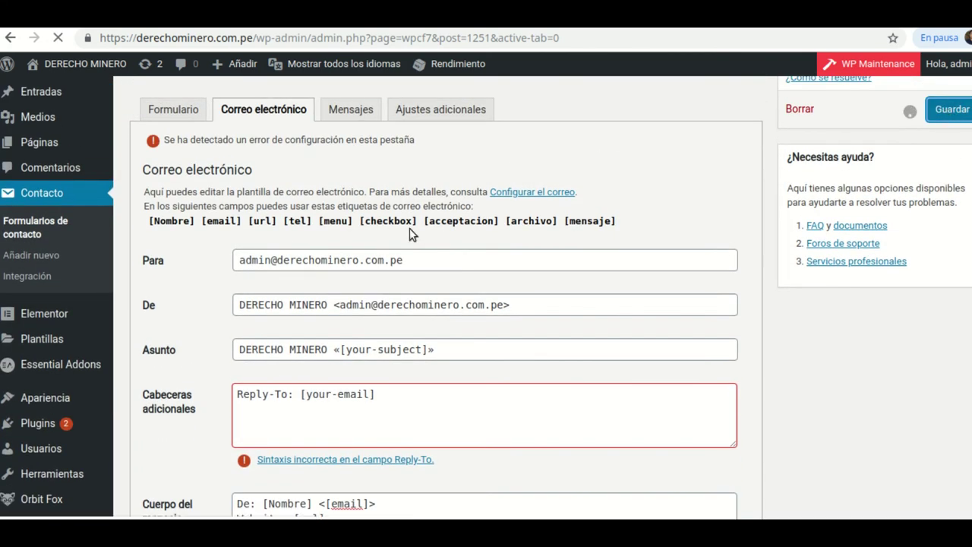
- Review the field tag names in the Formulario template and on the live form page
scroll(243, 298, down, 3)
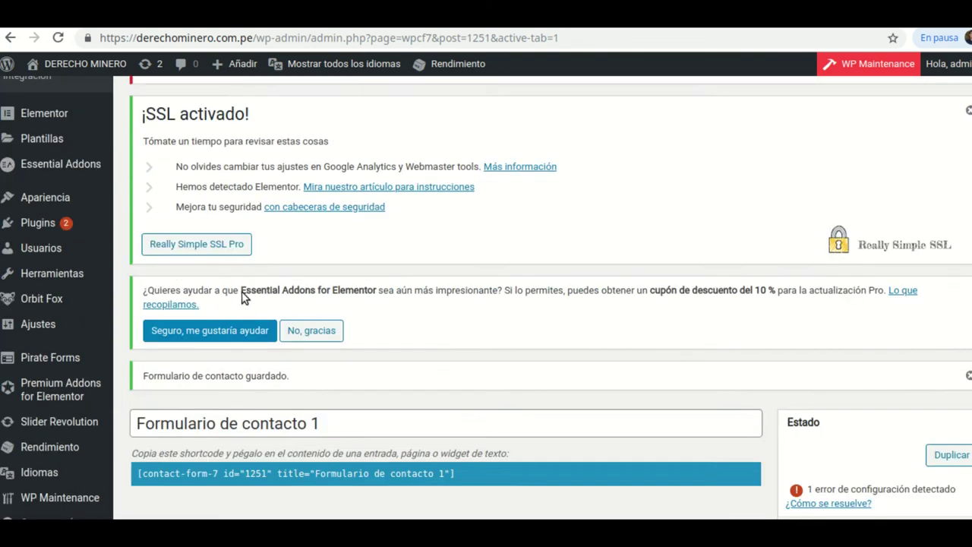
scroll(243, 298, down, 5)
click(174, 221)
scroll(354, 339, down, 2)
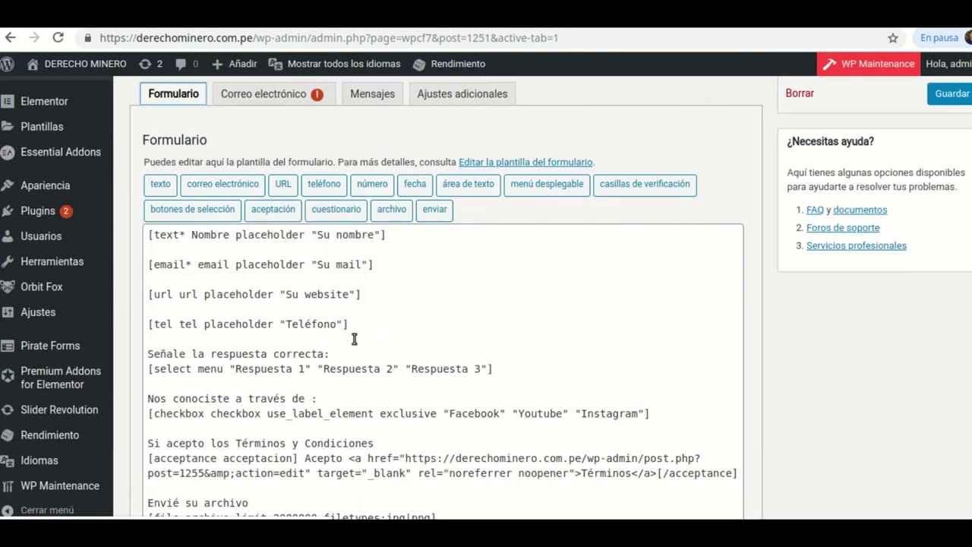
scroll(354, 339, down, 1)
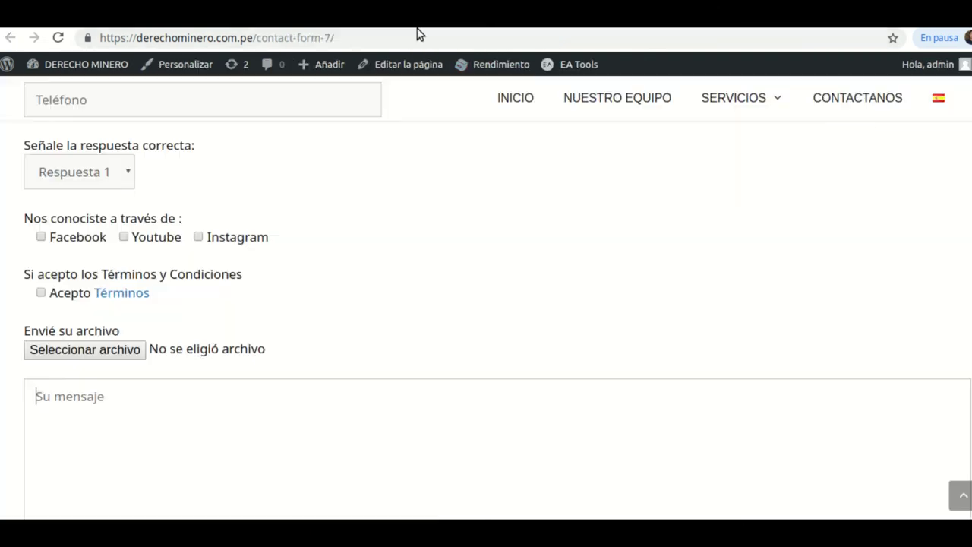
click(419, 32)
key(ctrl+Tab)
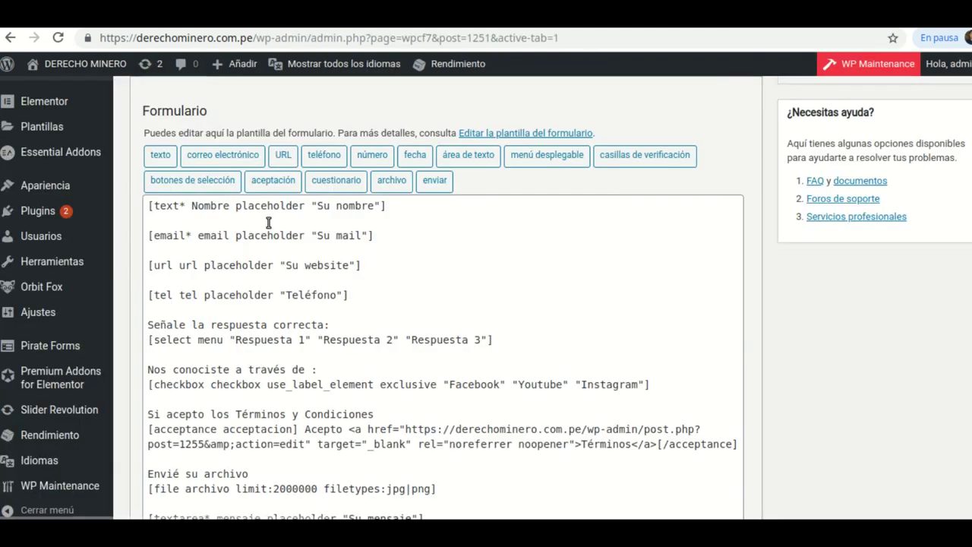
scroll(262, 171, up, 1)
- Label the [menu] line 'Respuesta:', move [acceptacion] and [archivo] down, and save
click(270, 150)
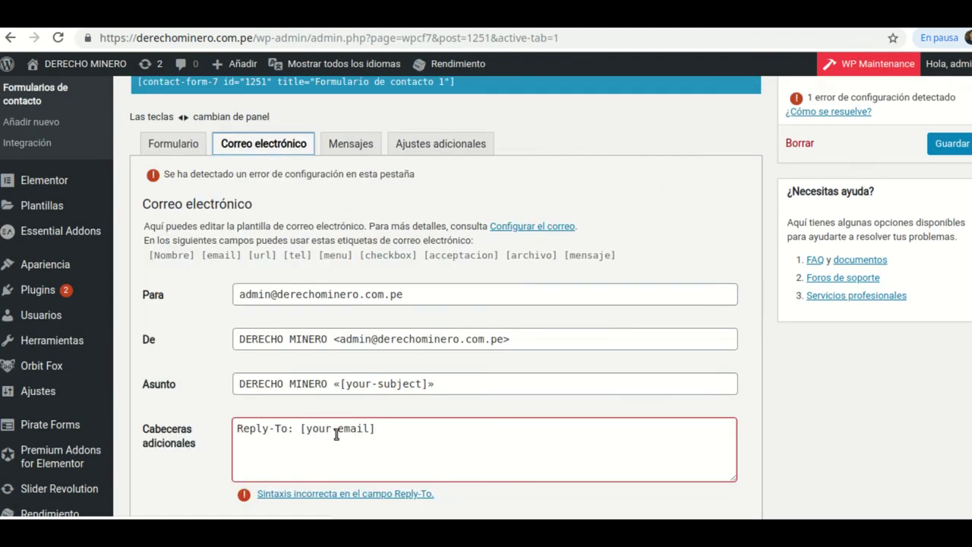
scroll(337, 434, down, 3)
scroll(337, 434, down, 2)
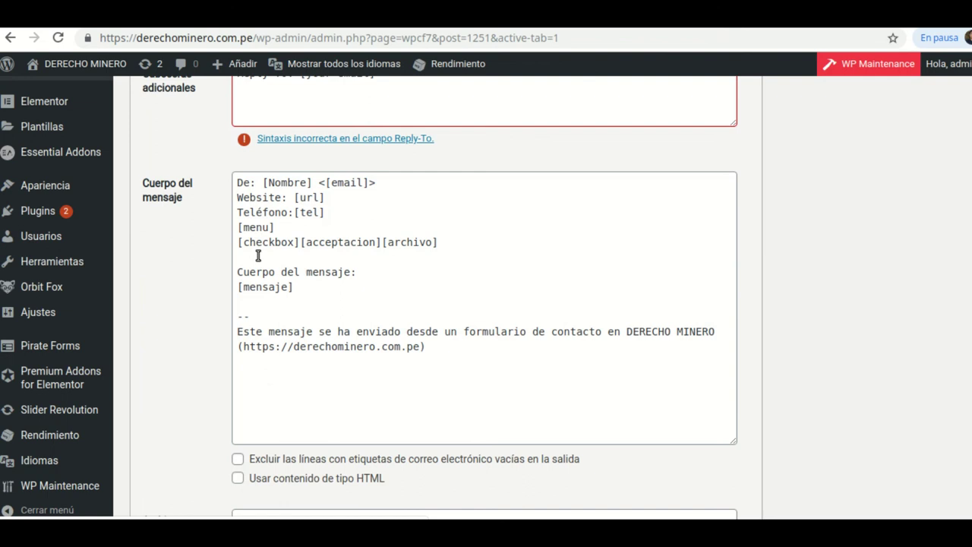
click(237, 229)
text(Respuesta:)
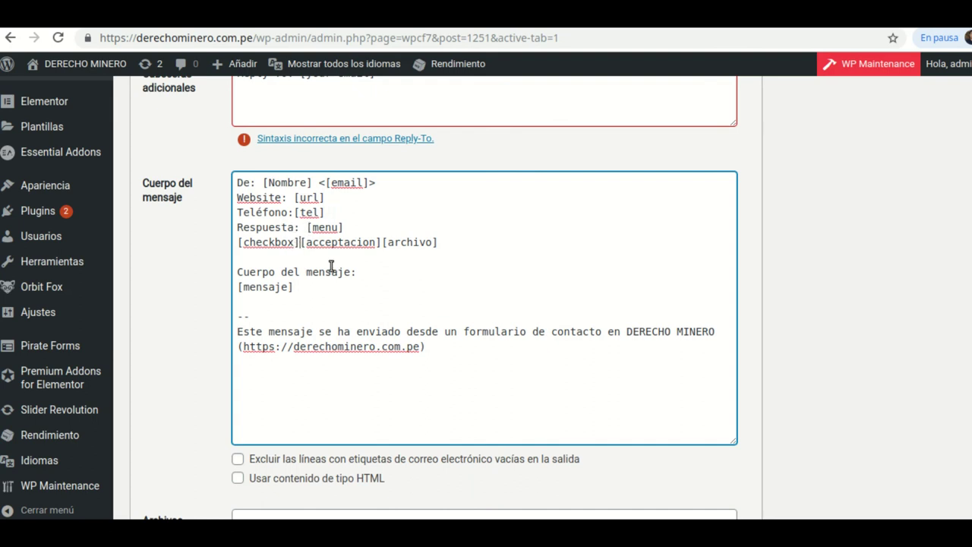
key(Return)
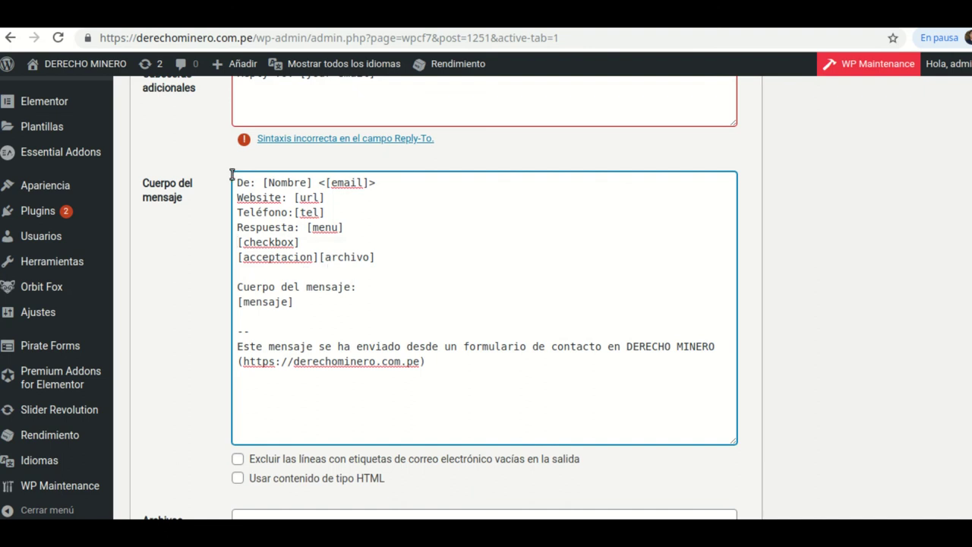
scroll(297, 196, up, 1)
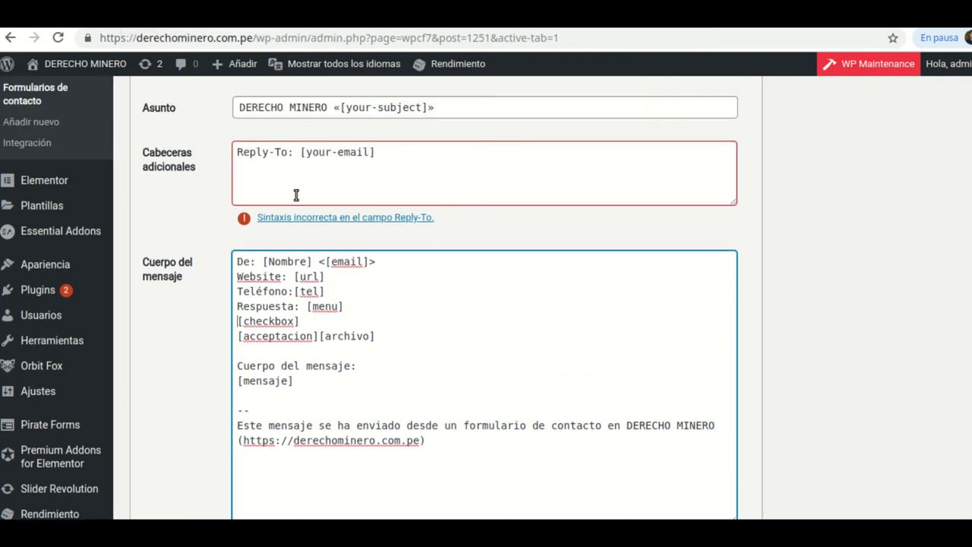
scroll(297, 195, up, 3)
click(952, 110)
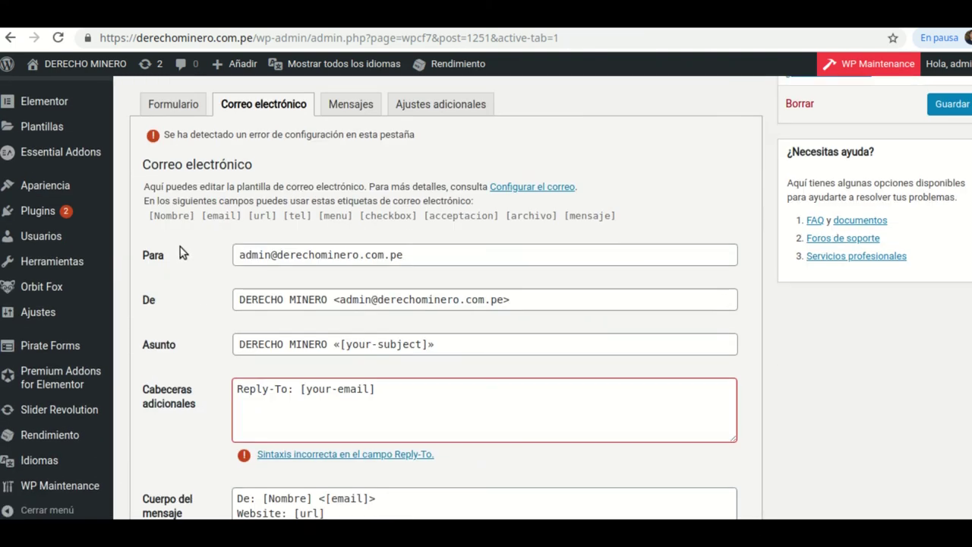
- Check the Formulario template, then return to the mail settings
click(168, 107)
scroll(349, 361, down, 3)
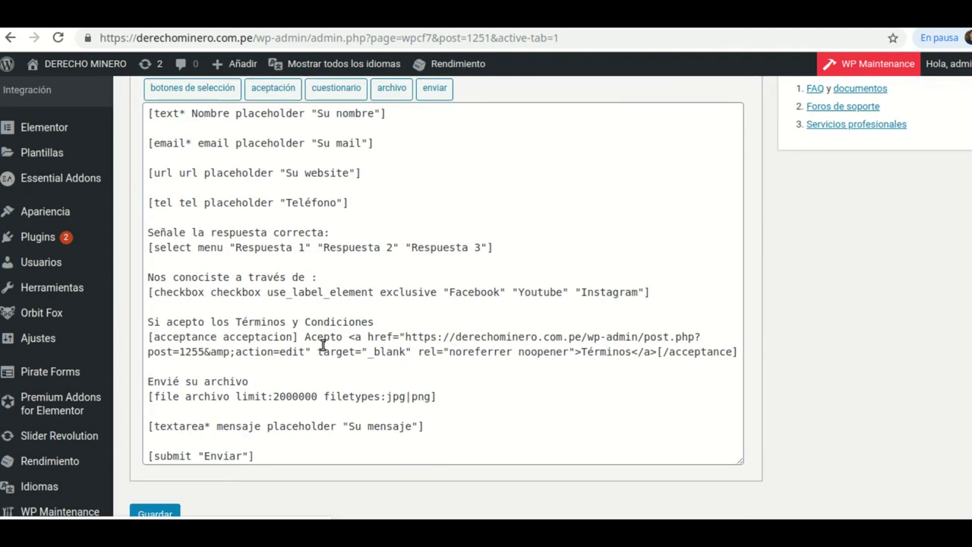
scroll(323, 346, up, 1)
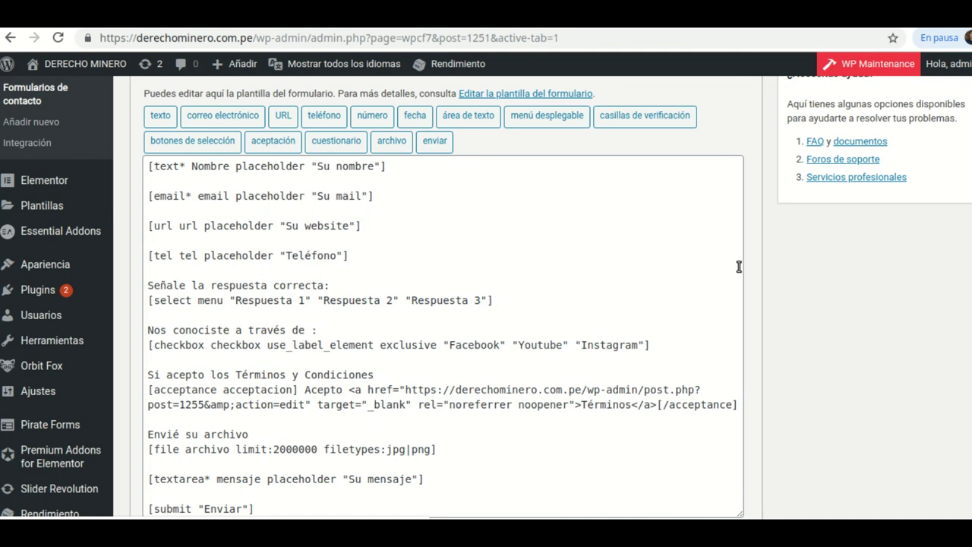
scroll(848, 204, up, 2)
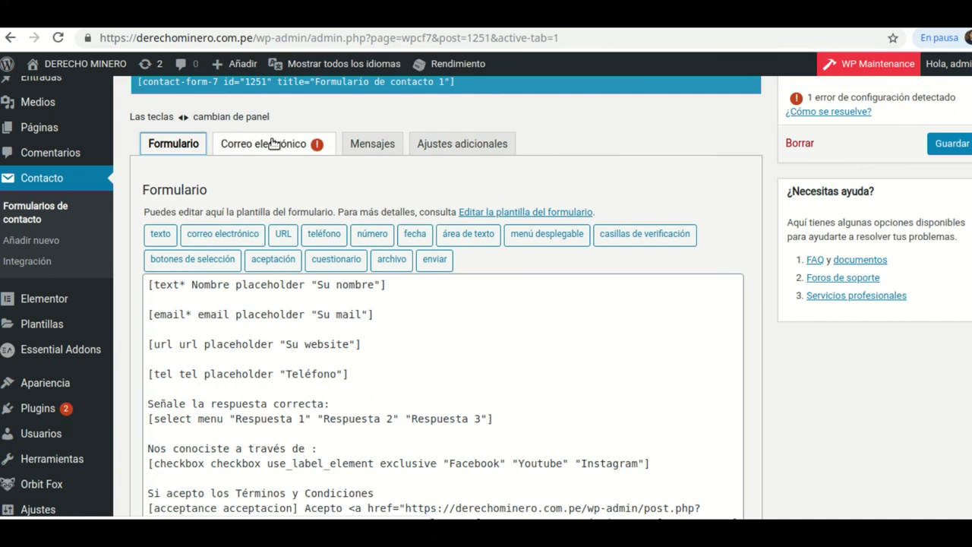
click(285, 144)
scroll(493, 337, down, 2)
scroll(492, 336, down, 1)
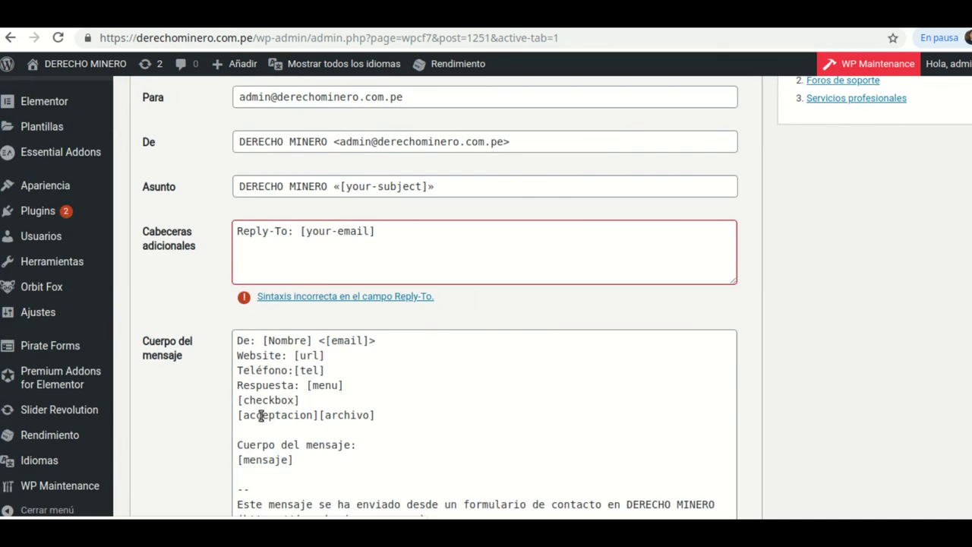
- Label the [checkbox] line 'Enlace:' and put [archivo] on its own line, selected
click(239, 403)
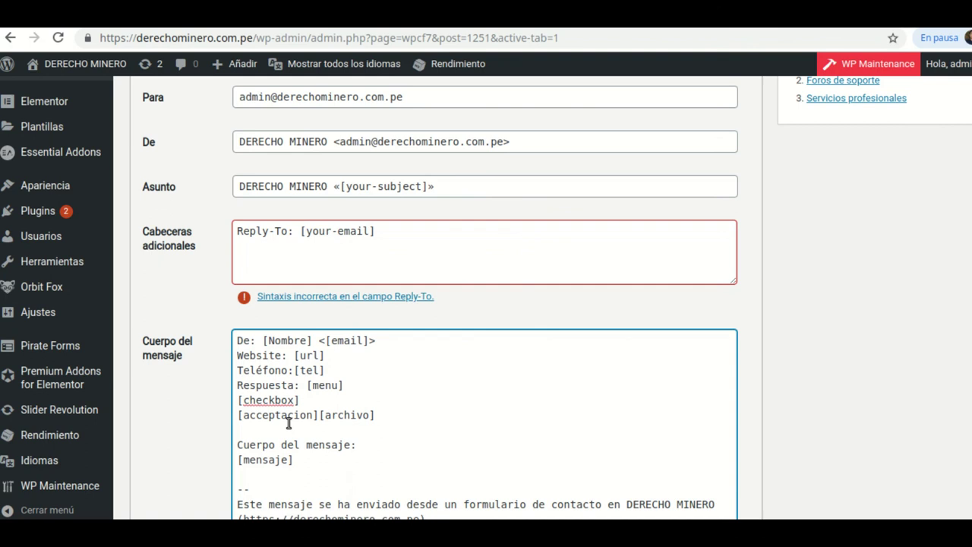
text(M)
key(BackSpace)
text(Enlace)
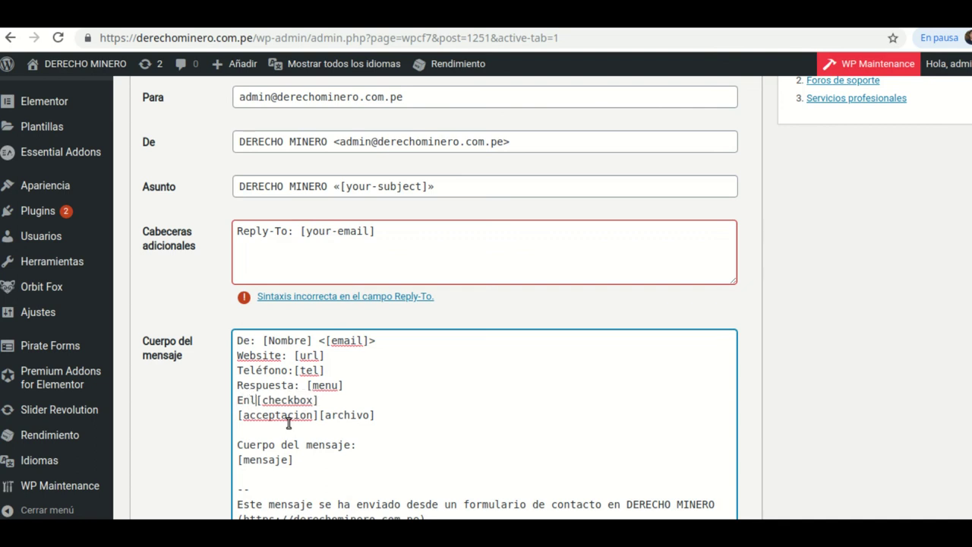
text(:)
click(318, 420)
key(Return)
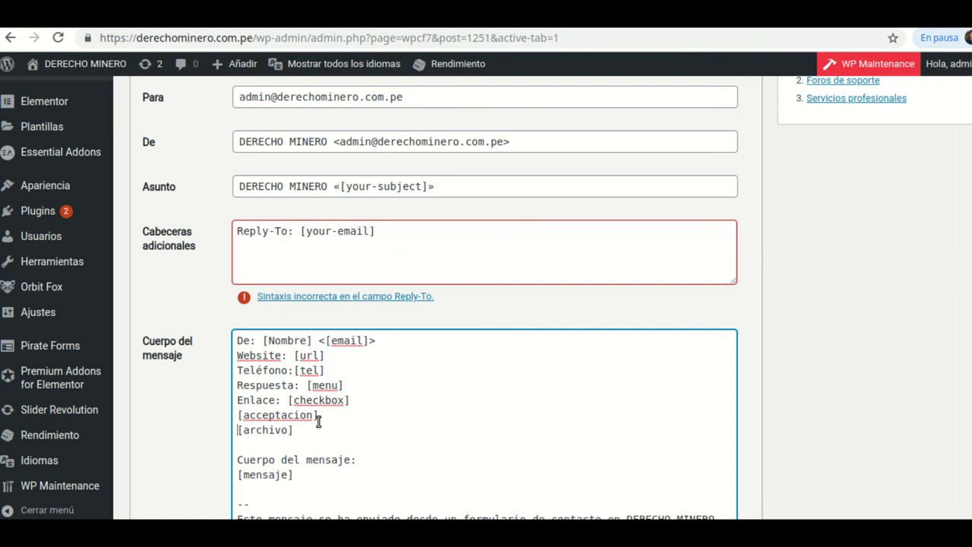
scroll(319, 429, down, 1)
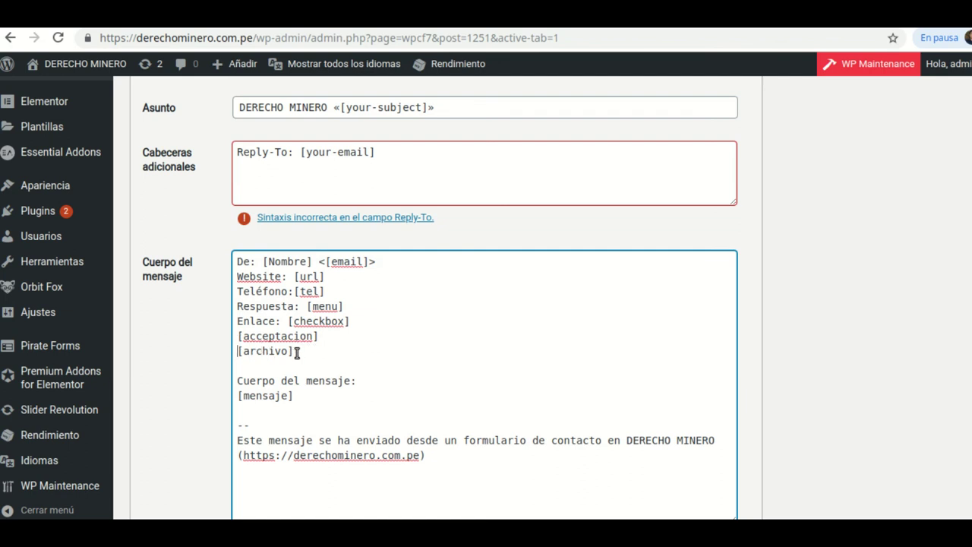
drag(295, 354, 236, 351)
key(ctrl+c)
right_click(247, 353)
- Cut [archivo] from the body, paste it into Archivos adjuntos, and save the form
click(298, 154)
scroll(320, 187, down, 4)
click(252, 296)
right_click(253, 300)
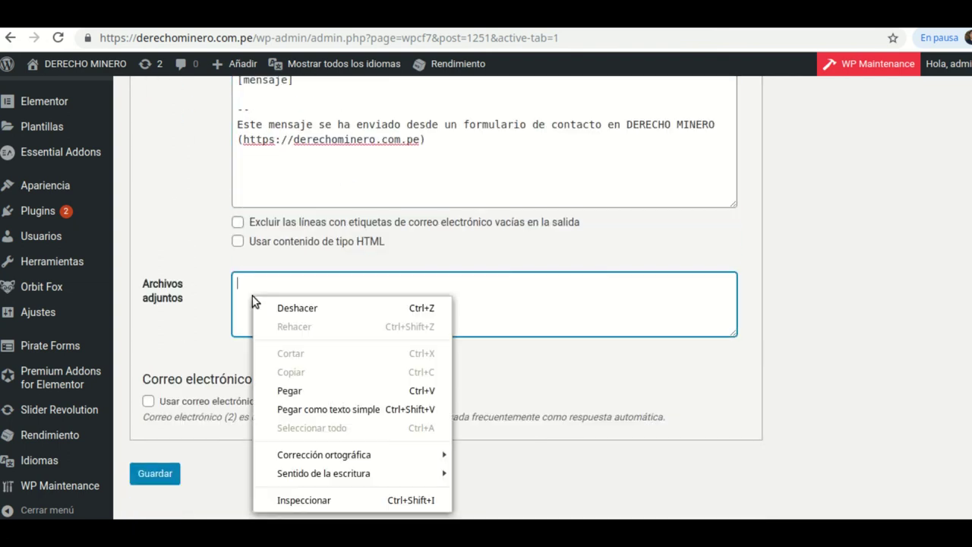
click(307, 392)
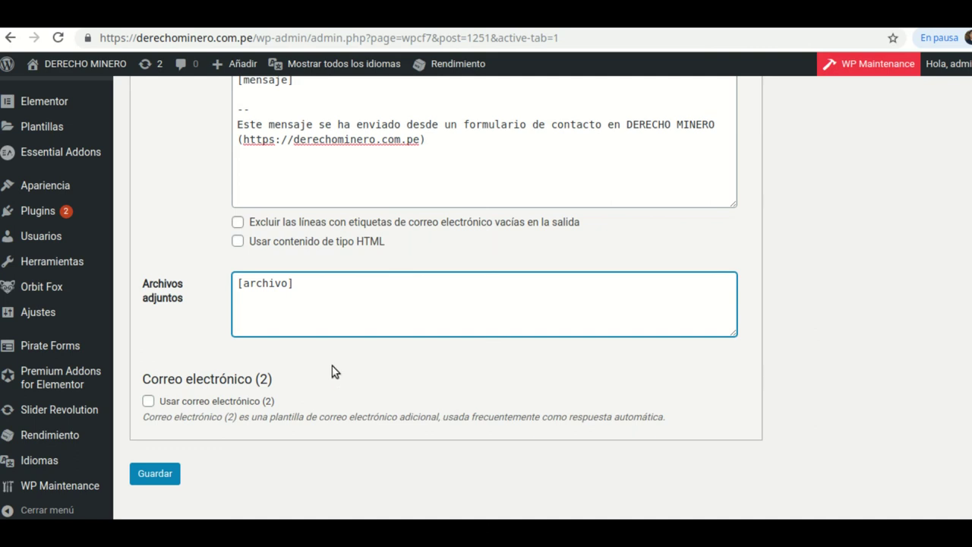
scroll(334, 371, down, 1)
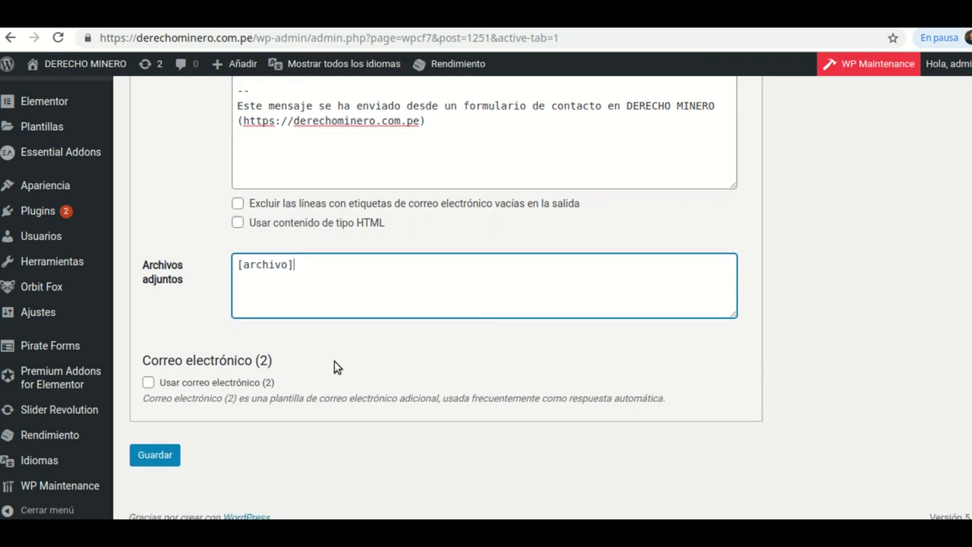
click(159, 456)
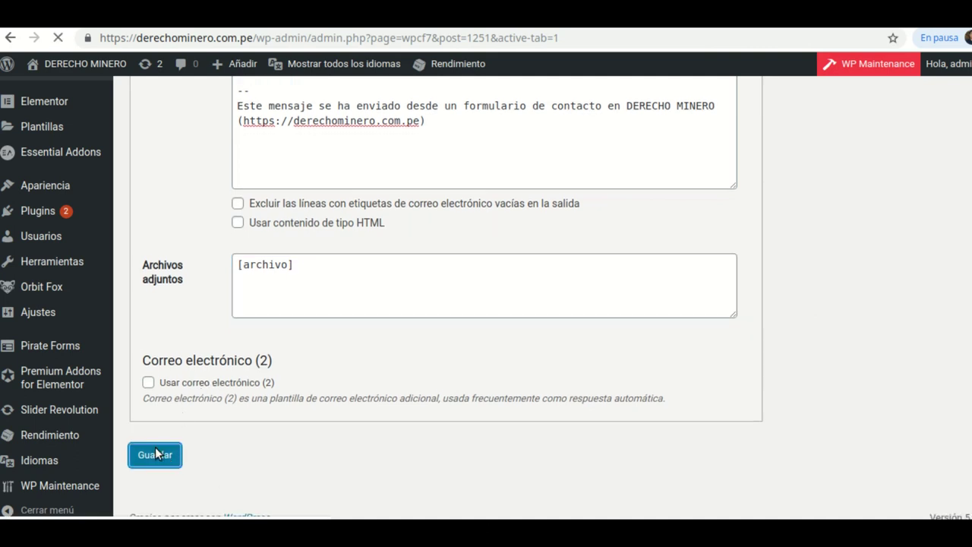
scroll(493, 349, down, 5)
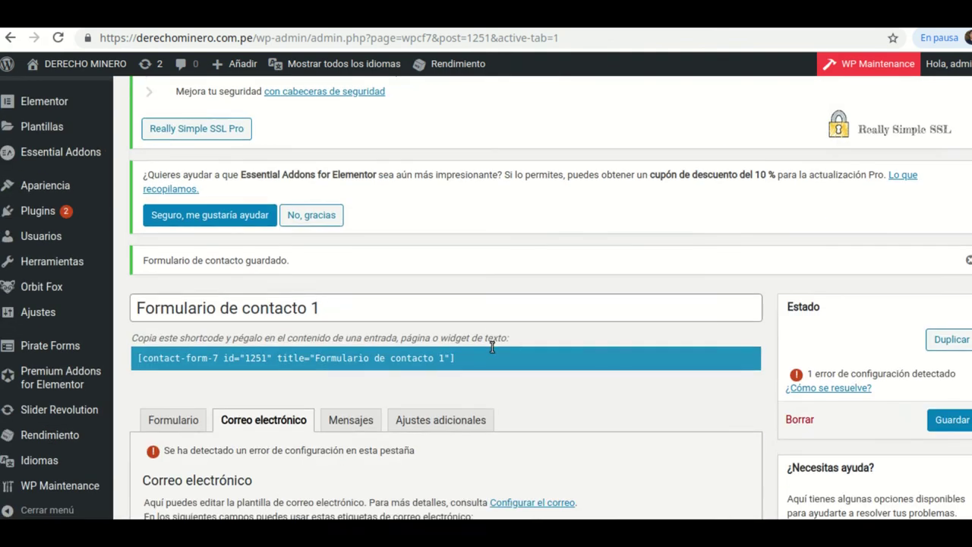
scroll(492, 347, down, 2)
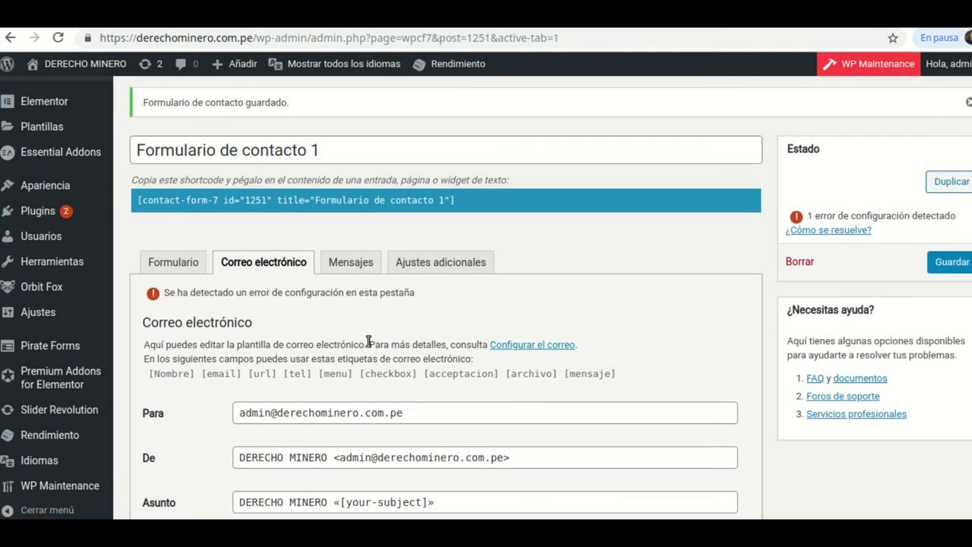
scroll(368, 342, down, 2)
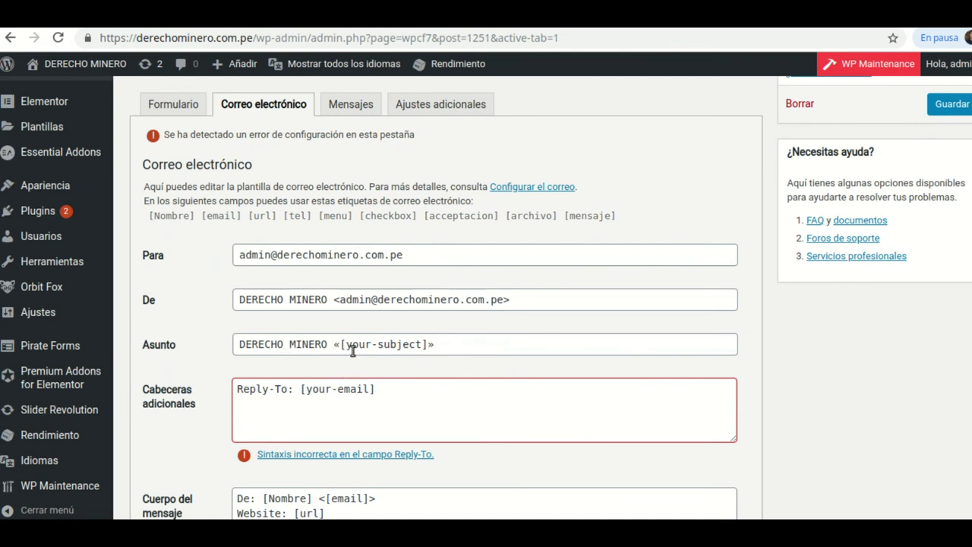
- Set the Asunto tag to [mensaje] and the Reply-To header to [email]
click(422, 347)
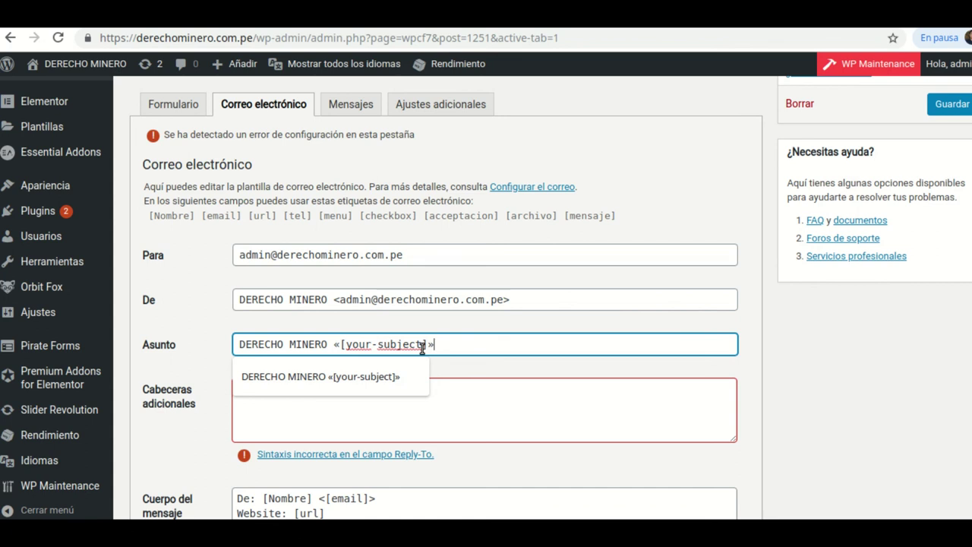
click(484, 400)
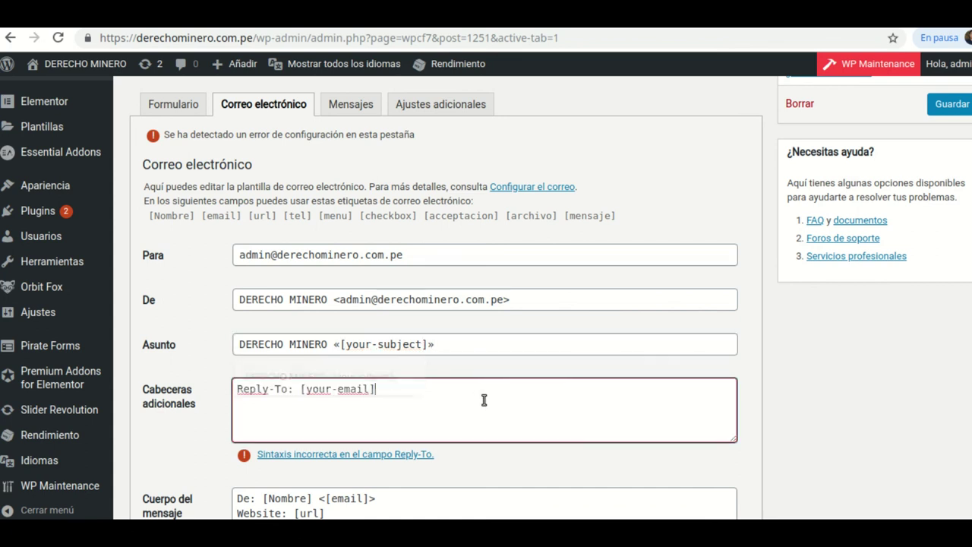
click(424, 347)
key(BackSpace)
key(BackSpace)
key(BackSpace)
key(BackSpace)
key(BackSpace)
key(BackSpace)
key(BackSpace)
key(BackSpace)
key(BackSpace)
text(mensaje)
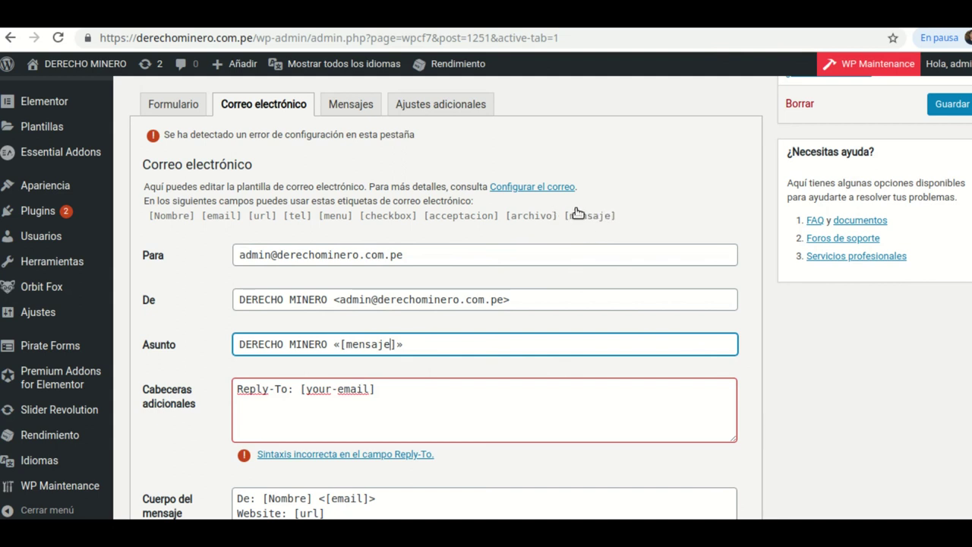
click(370, 389)
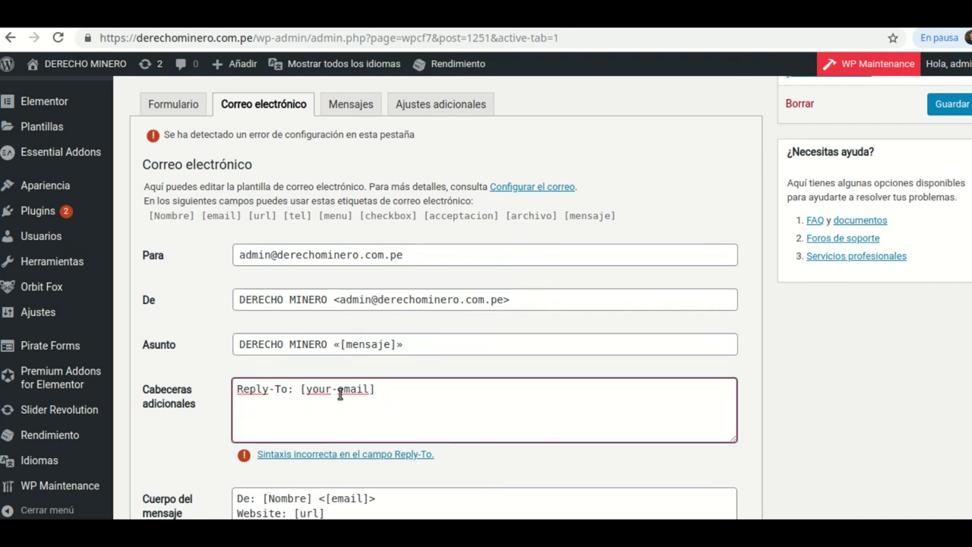
key(Left)
key(Left)
key(Left)
key(Left)
key(Left)
key(Left)
key(BackSpace)
key(BackSpace)
key(BackSpace)
key(BackSpace)
key(BackSpace)
click(209, 422)
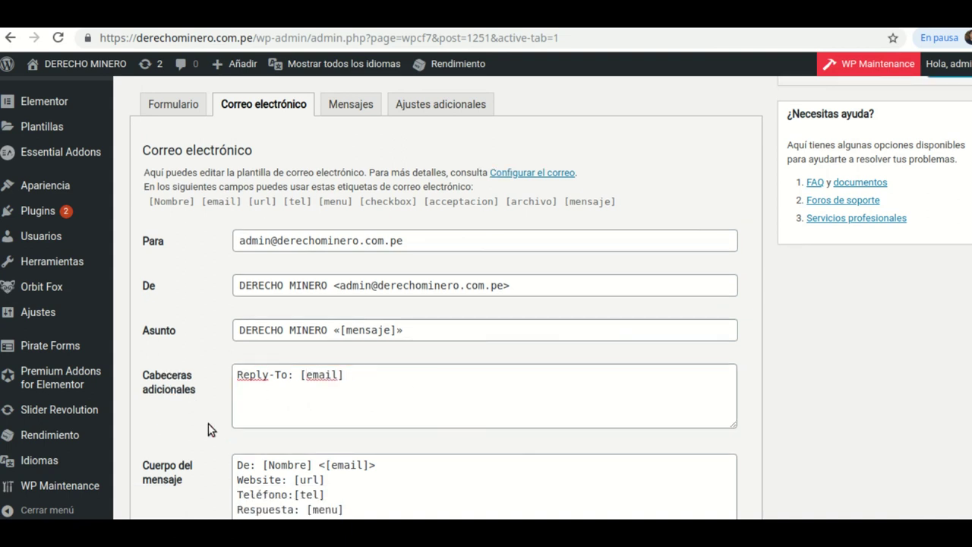
- Save the corrected mail settings and switch to the public contact-form-7 page
scroll(273, 380, down, 1)
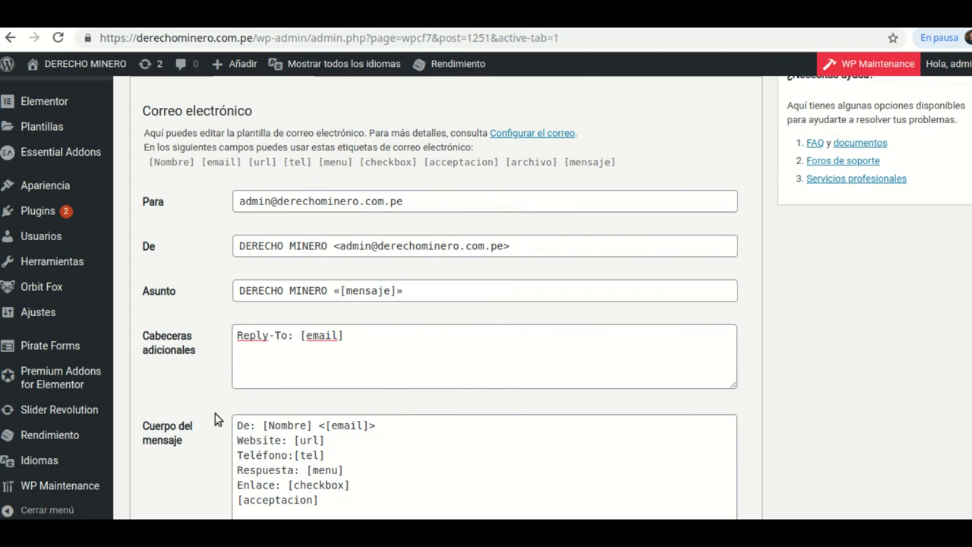
scroll(286, 294, down, 2)
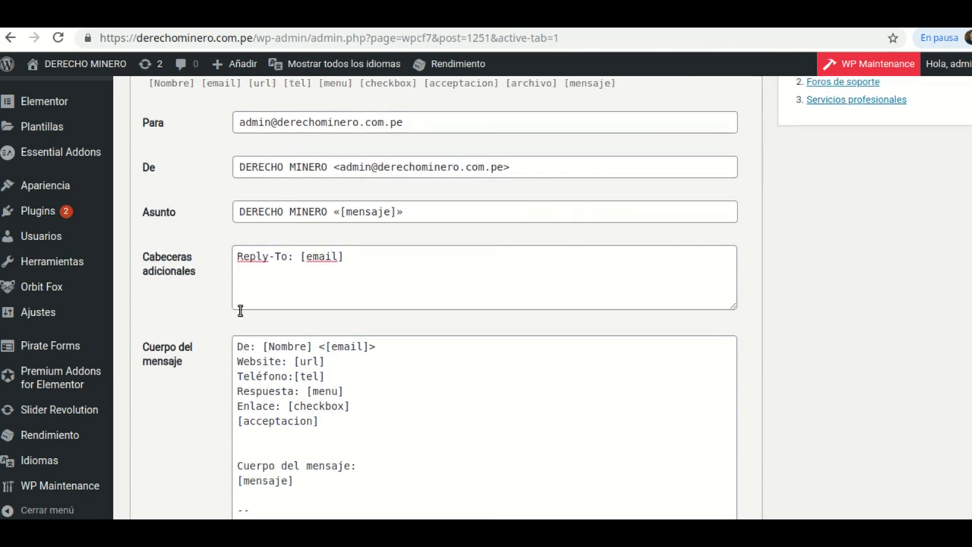
scroll(256, 323, up, 4)
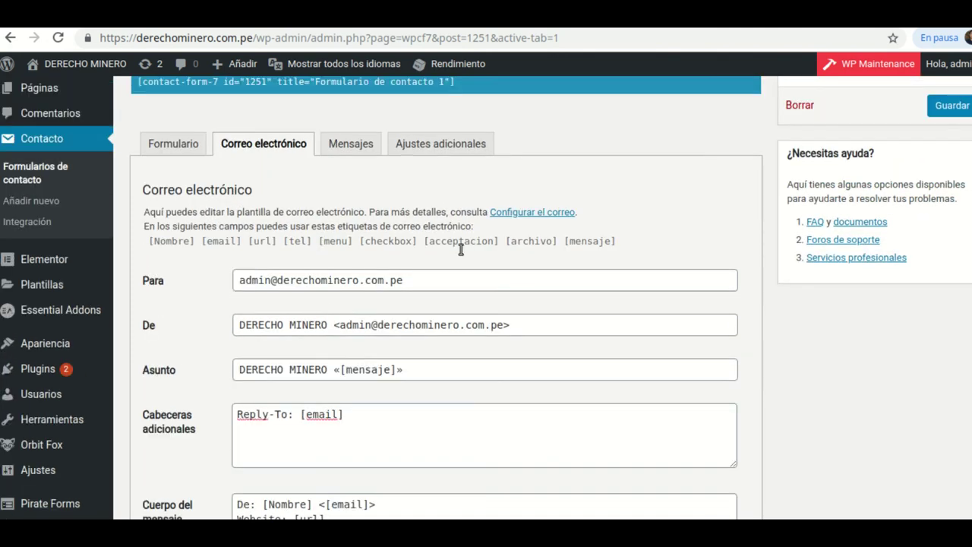
click(947, 106)
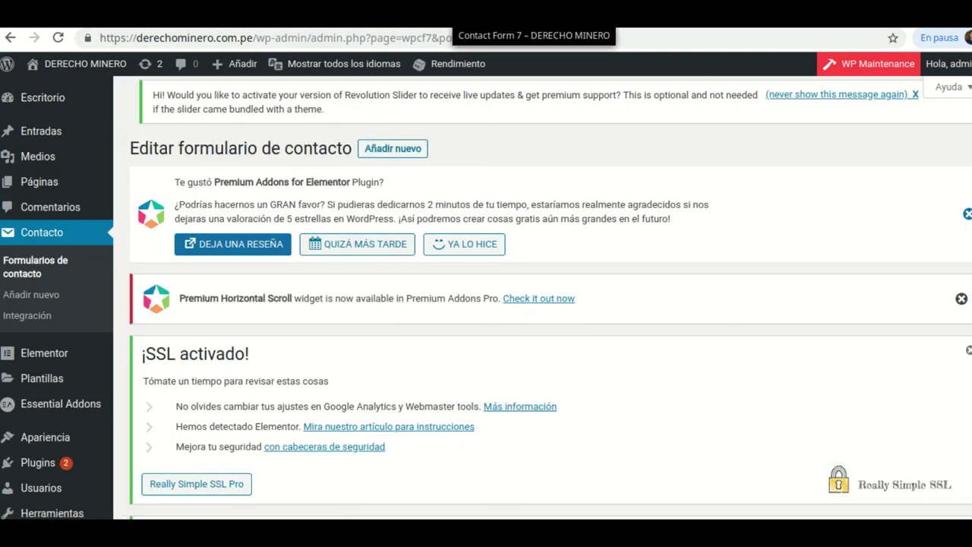
click(456, 16)
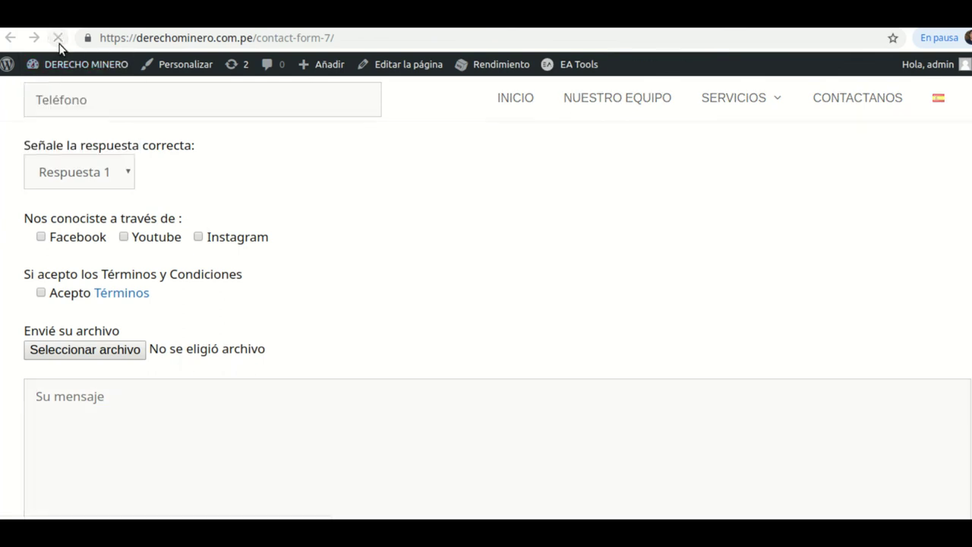
- Fill in the name, pick the suggested e-mail, and enter website https:datawebsolution.co
scroll(346, 355, up, 5)
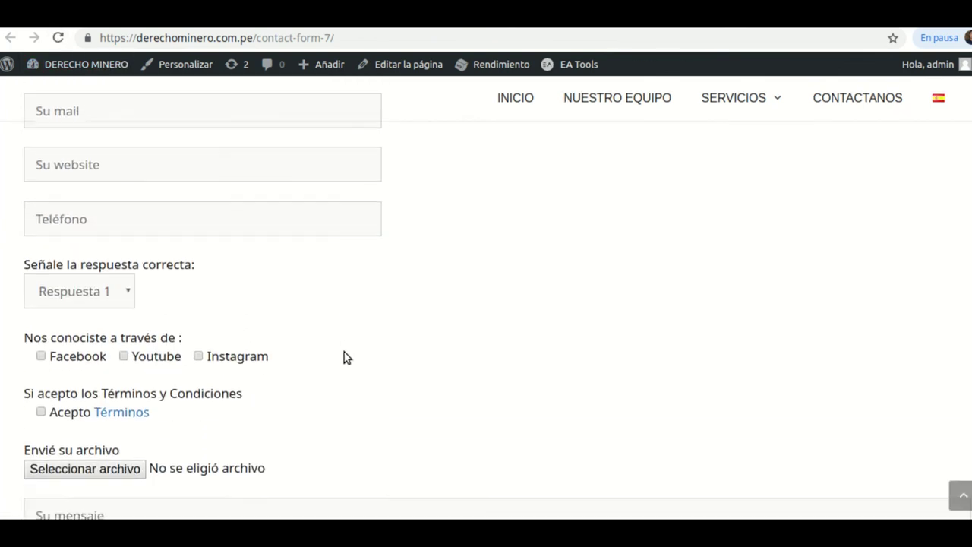
scroll(181, 331, down, 2)
click(124, 218)
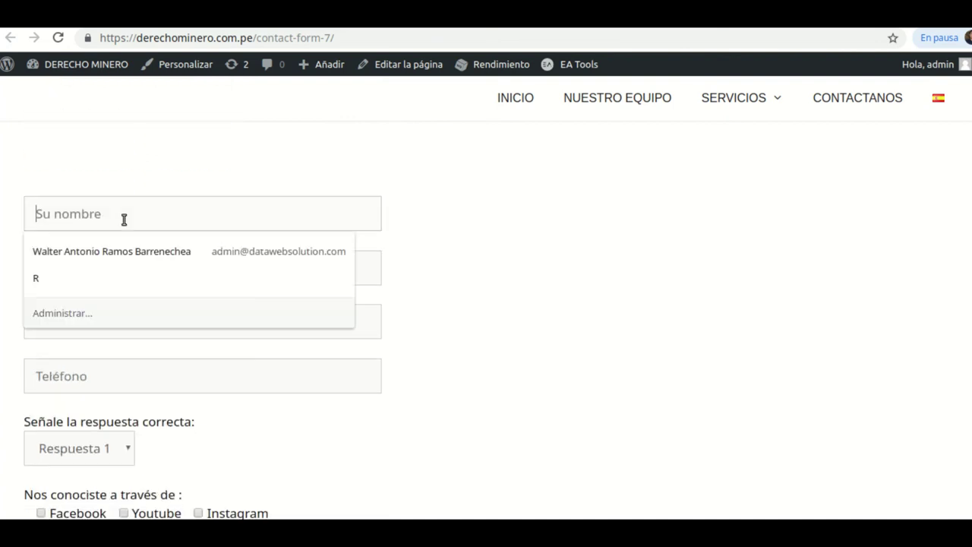
text(antonio)
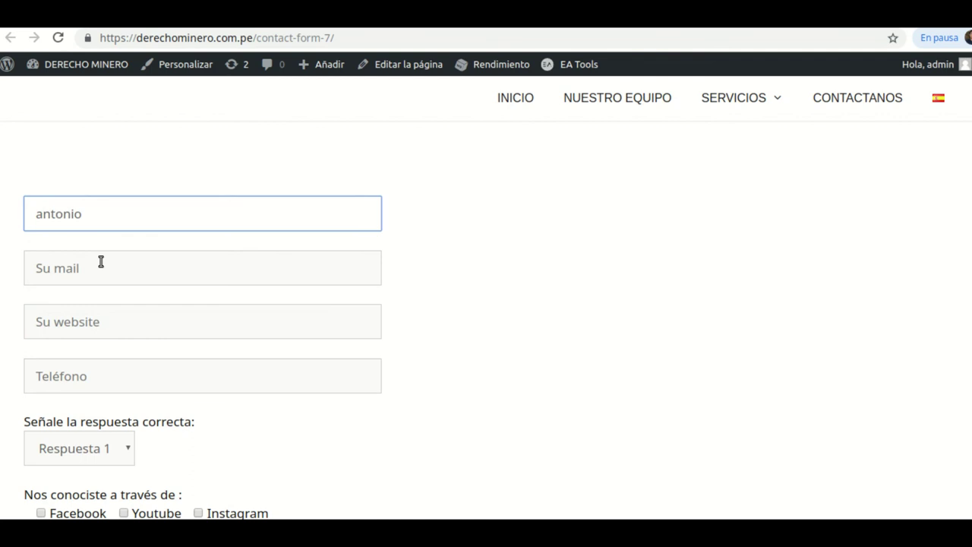
click(101, 267)
text(antonio)
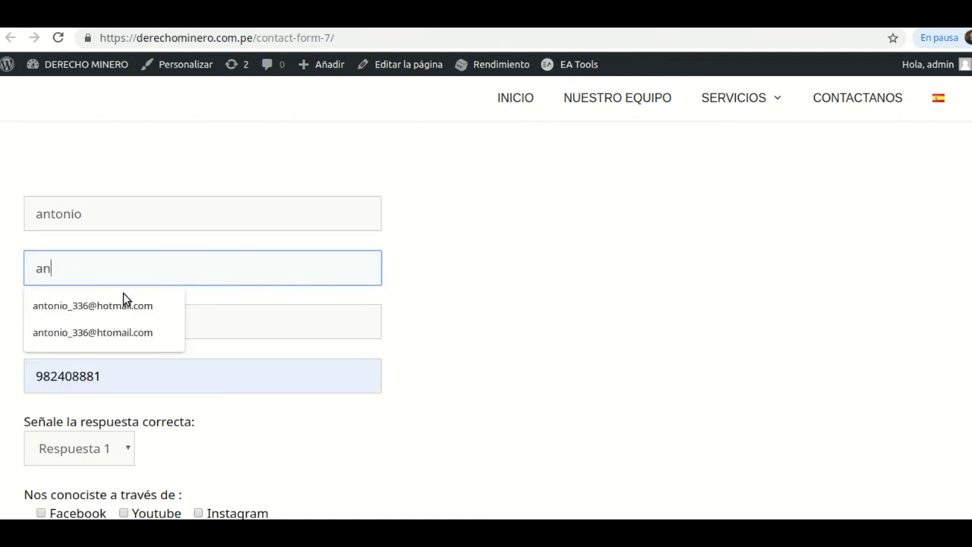
click(135, 306)
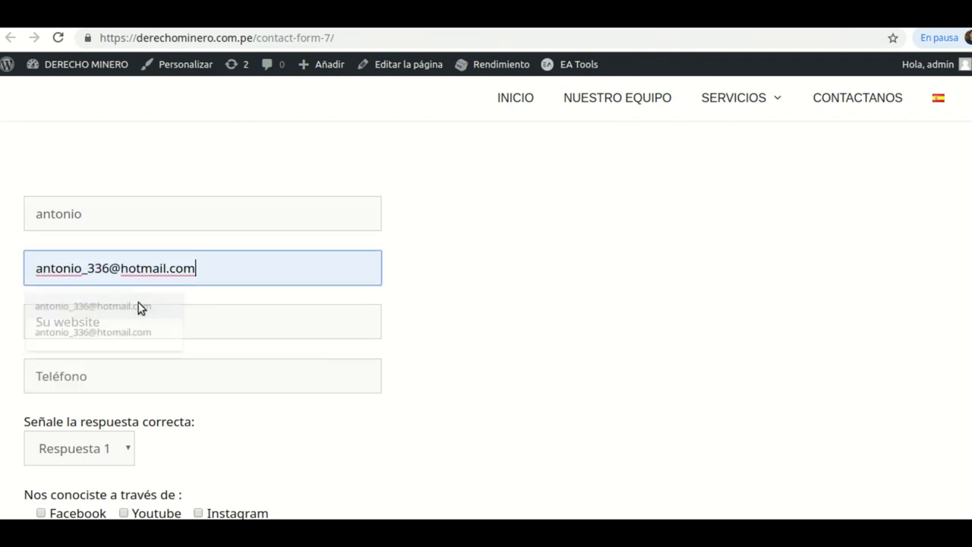
click(138, 334)
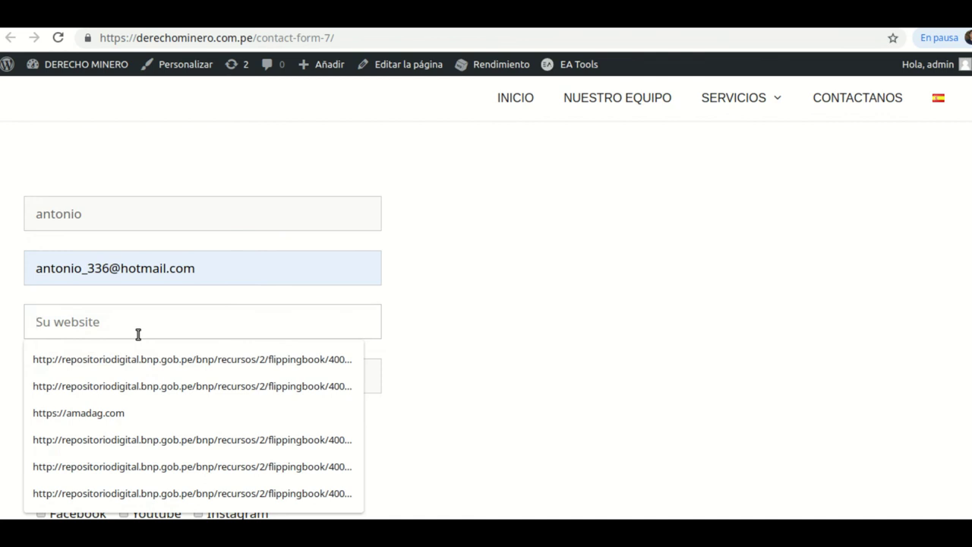
text(https)
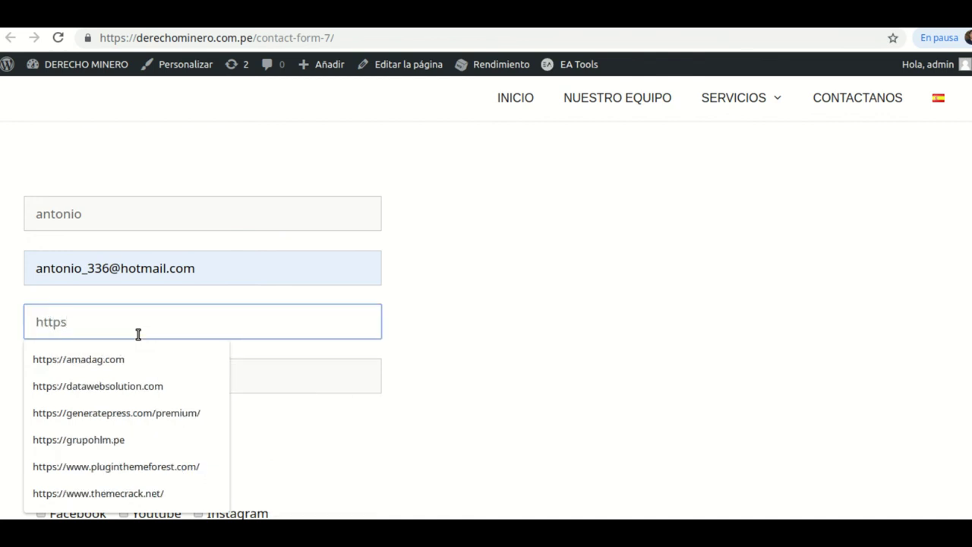
text(:dataw)
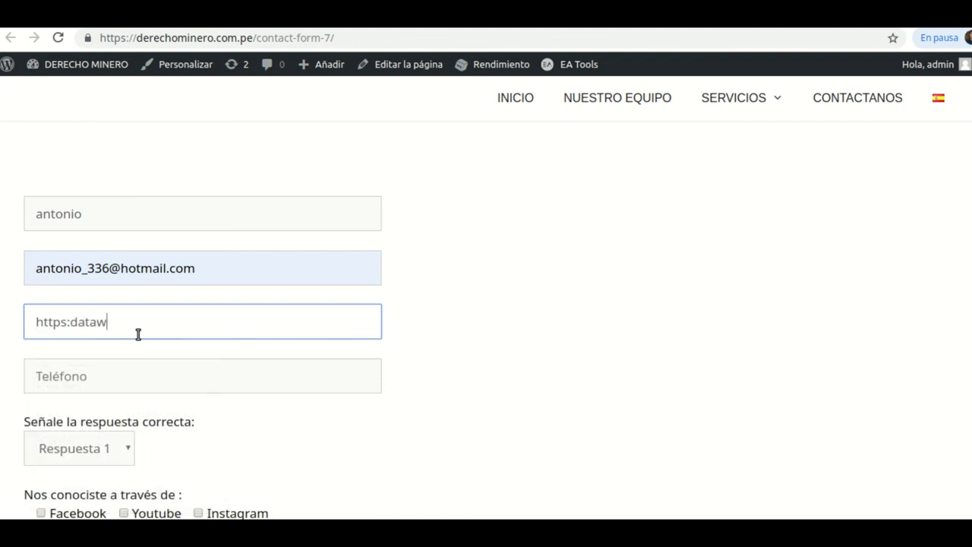
text(ebsolution.com)
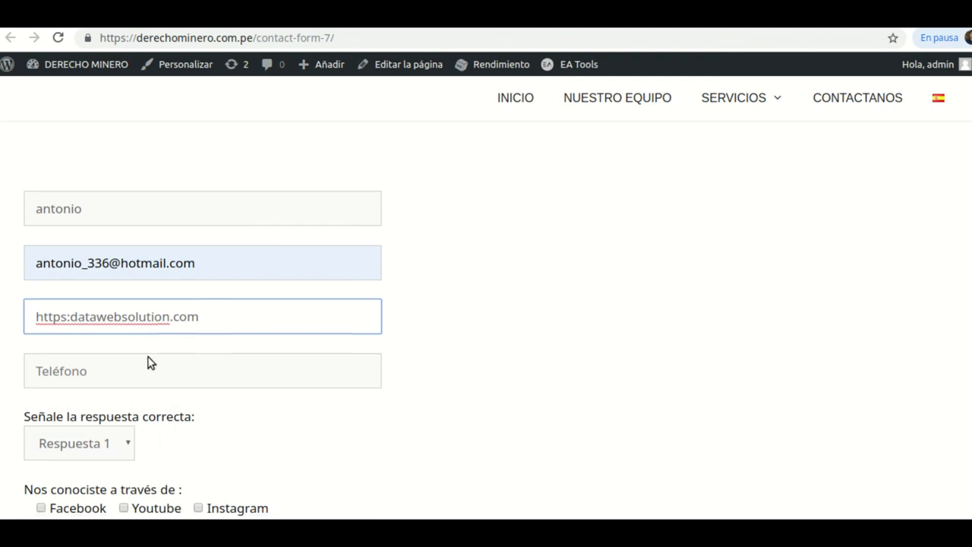
scroll(149, 363, down, 1)
- Fill the phone from the saved autofill number and choose Respuesta 2
click(122, 291)
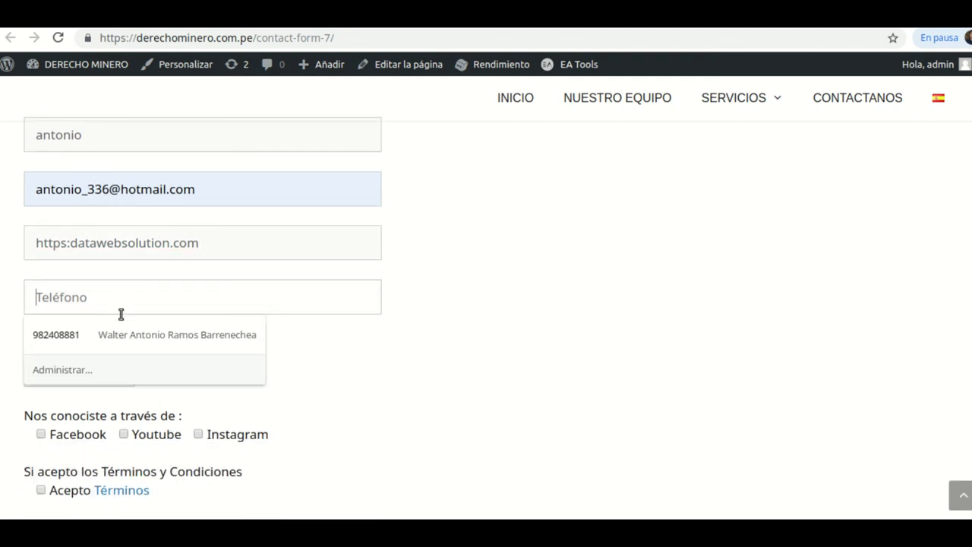
click(59, 341)
scroll(288, 374, down, 2)
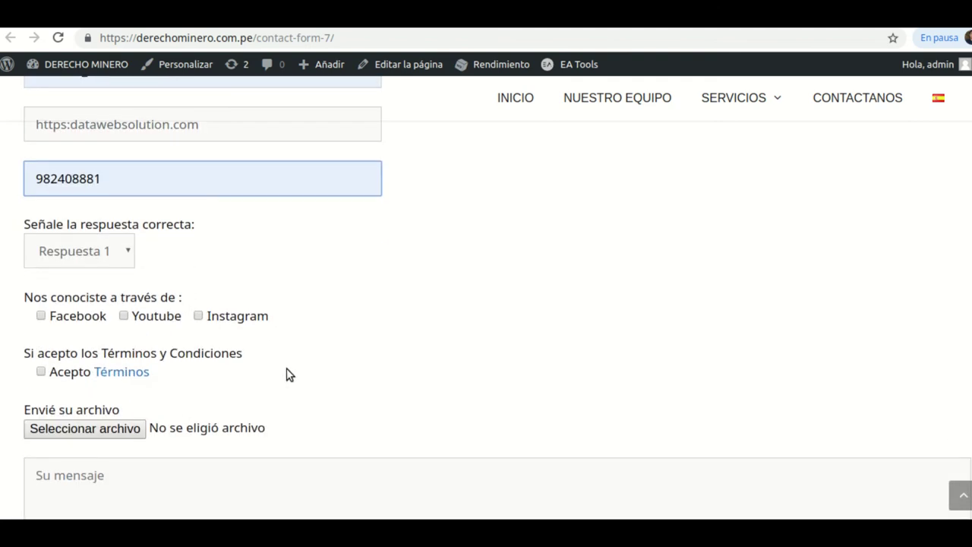
click(128, 257)
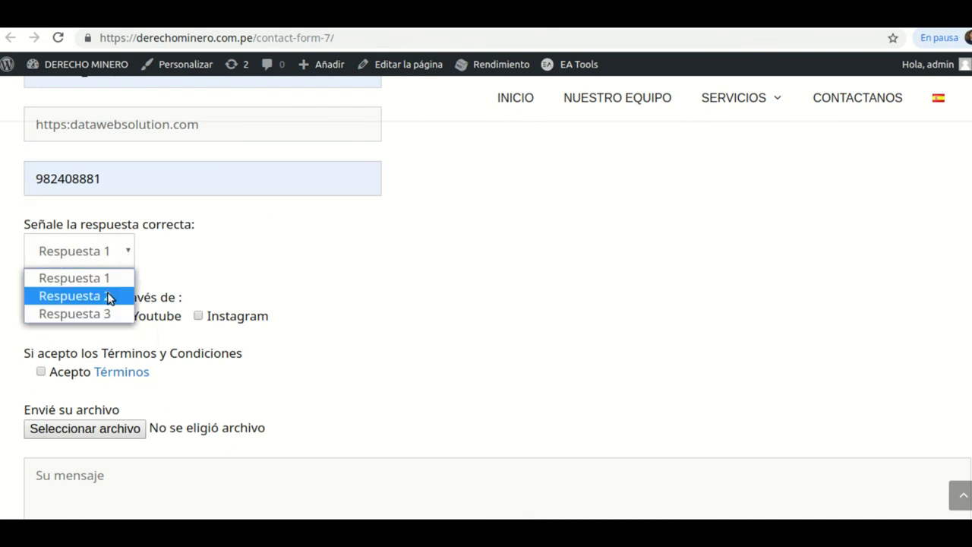
click(107, 296)
scroll(115, 282, down, 1)
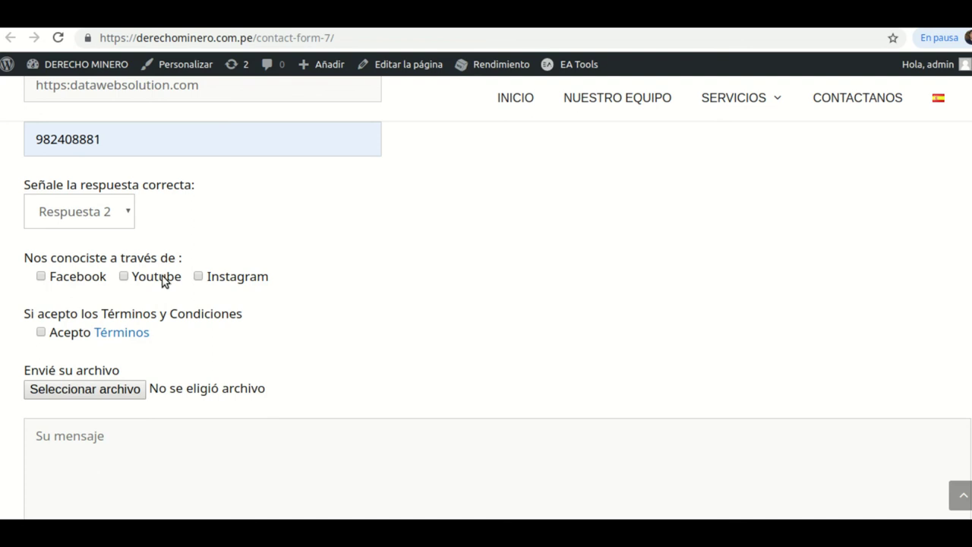
scroll(397, 281, down, 2)
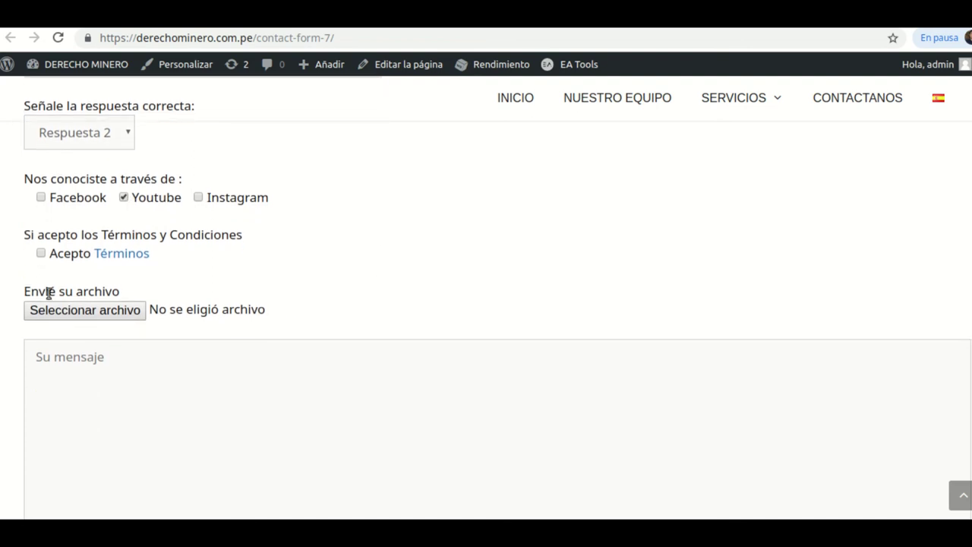
scroll(461, 252, down, 2)
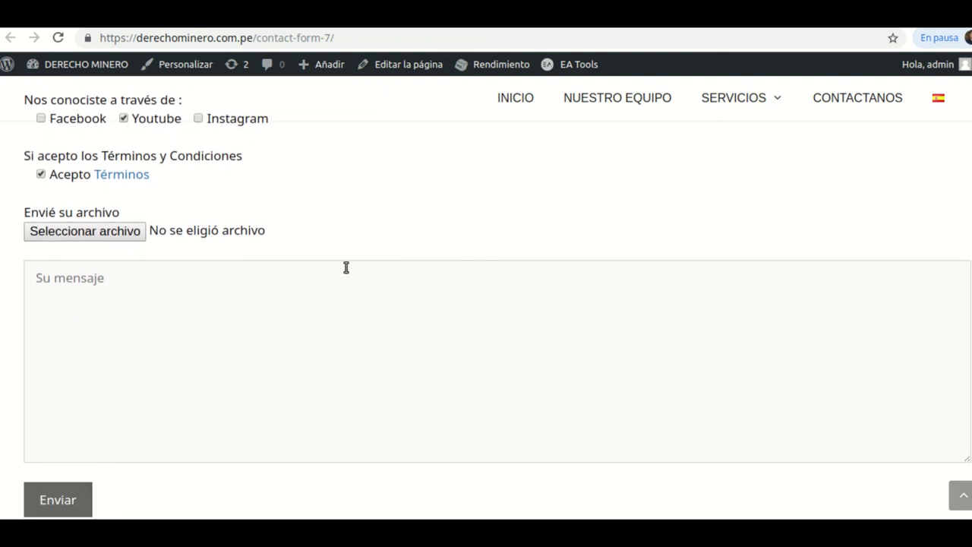
- Attach the image Selección_095.png to the form
click(85, 233)
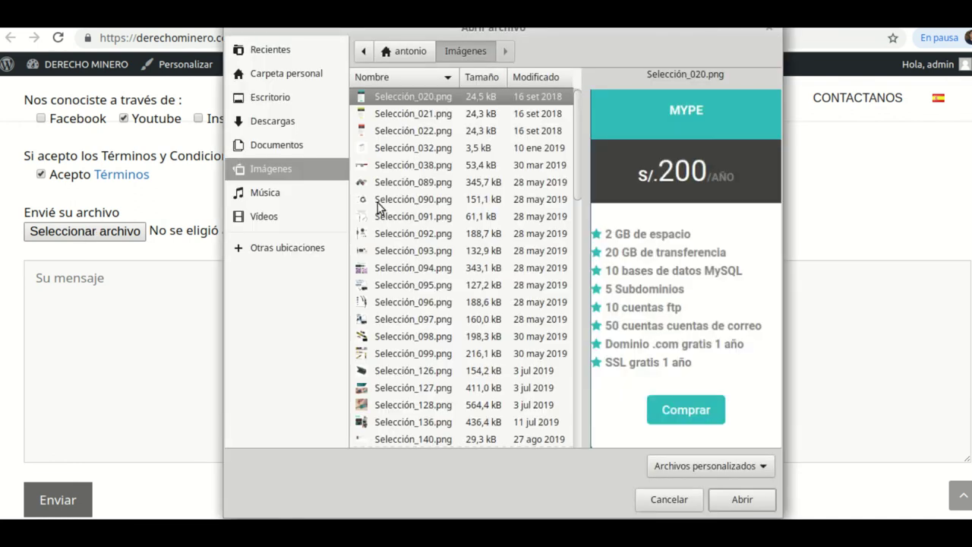
click(412, 150)
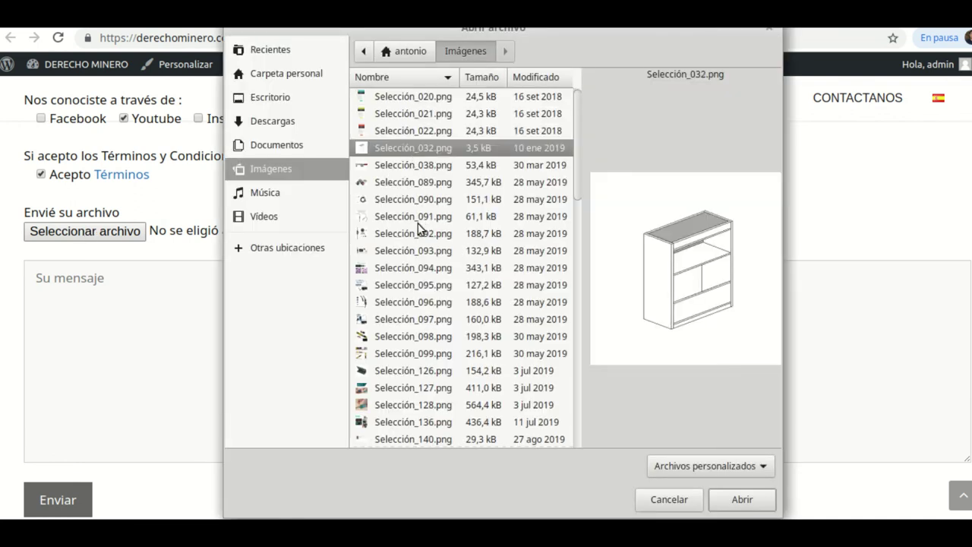
click(398, 182)
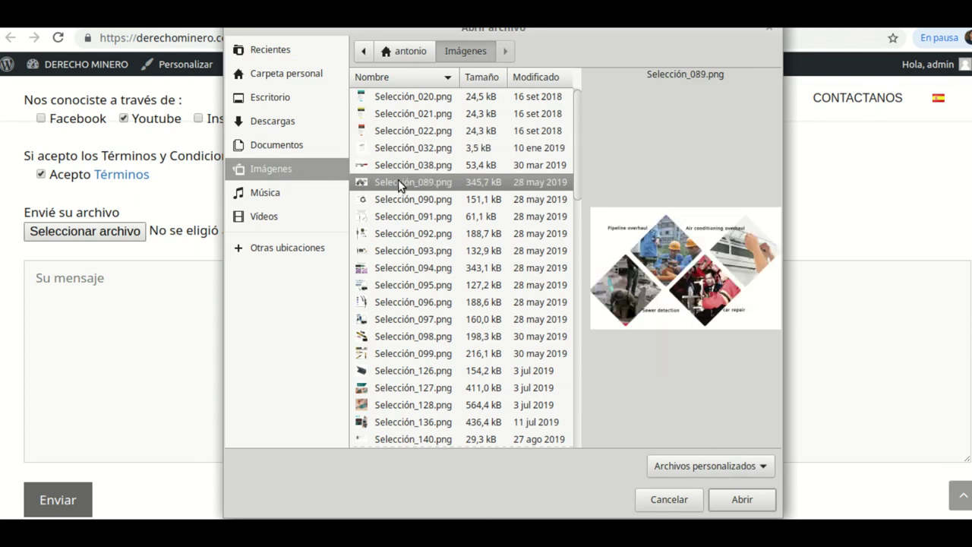
click(406, 272)
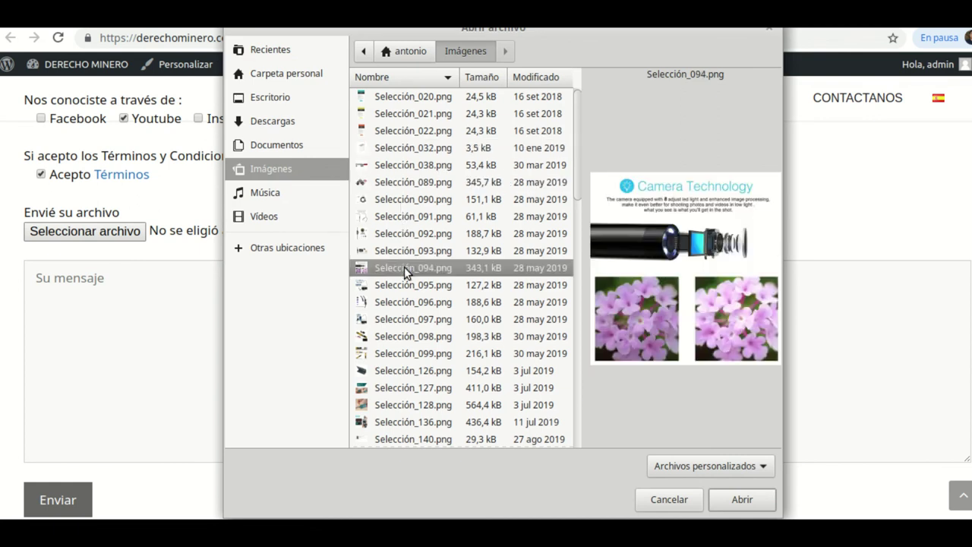
click(407, 287)
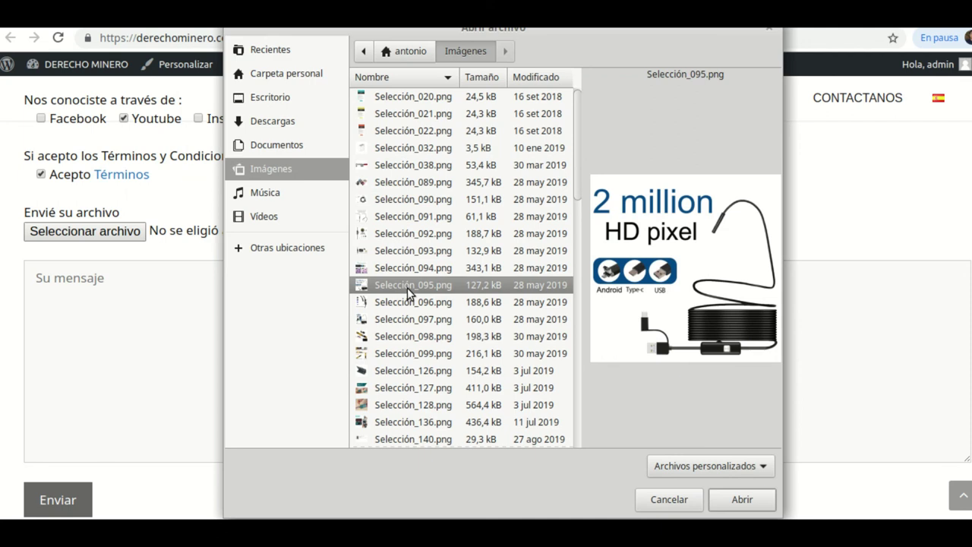
click(761, 498)
- Write 'Este es otro mensaje de prueba' in the message box
click(101, 297)
text(Este es otro mensaje de prueba)
scroll(125, 303, down, 2)
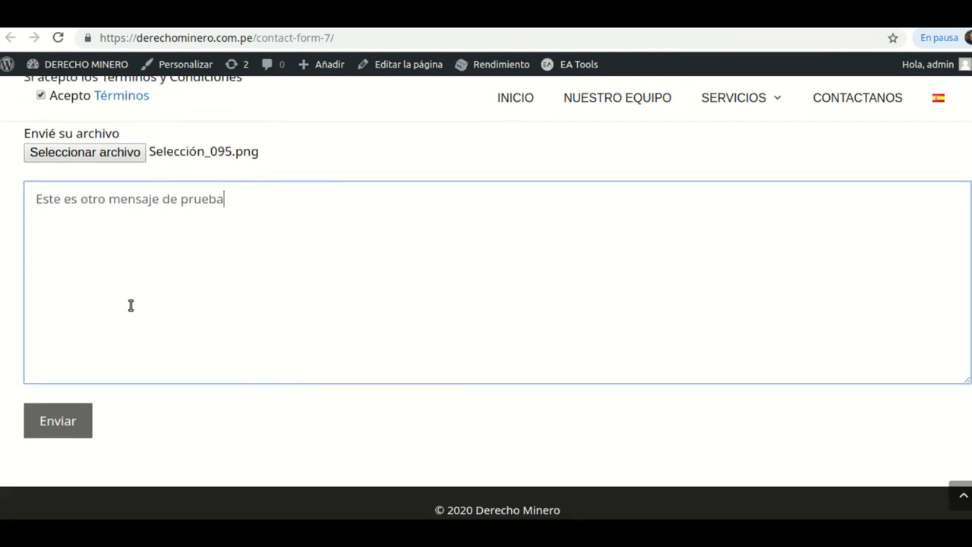
- Submit the contact form and find the website address flagged as invalid
click(83, 428)
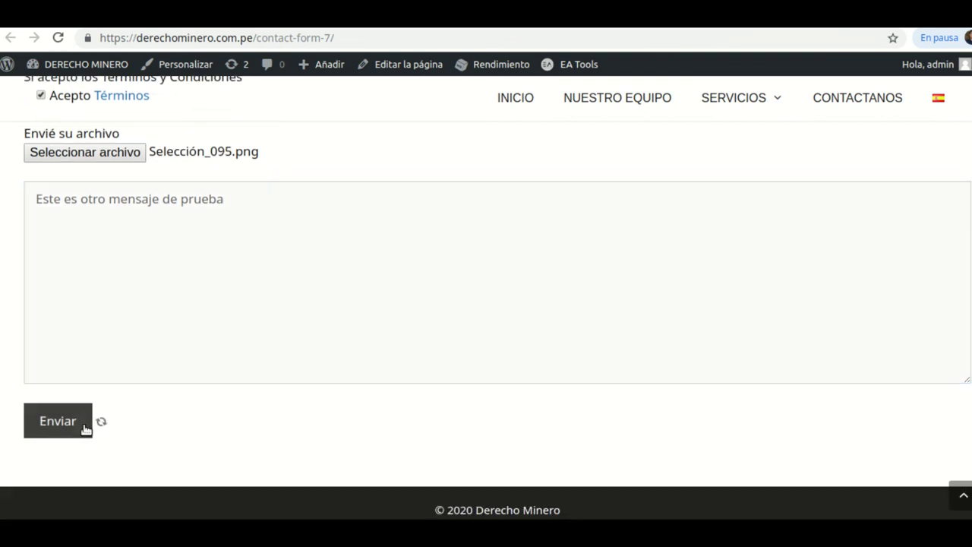
scroll(109, 426, down, 1)
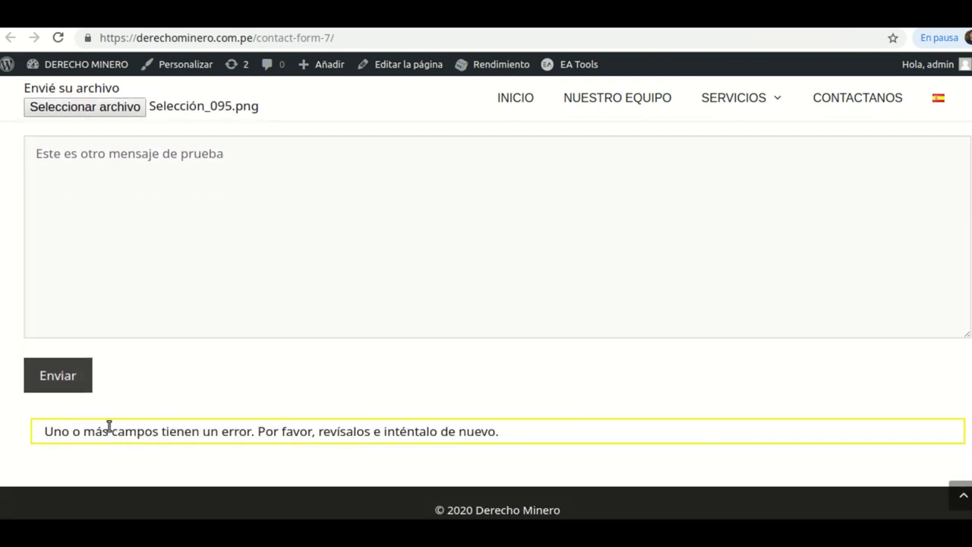
scroll(163, 406, up, 4)
scroll(163, 402, down, 4)
scroll(297, 307, up, 5)
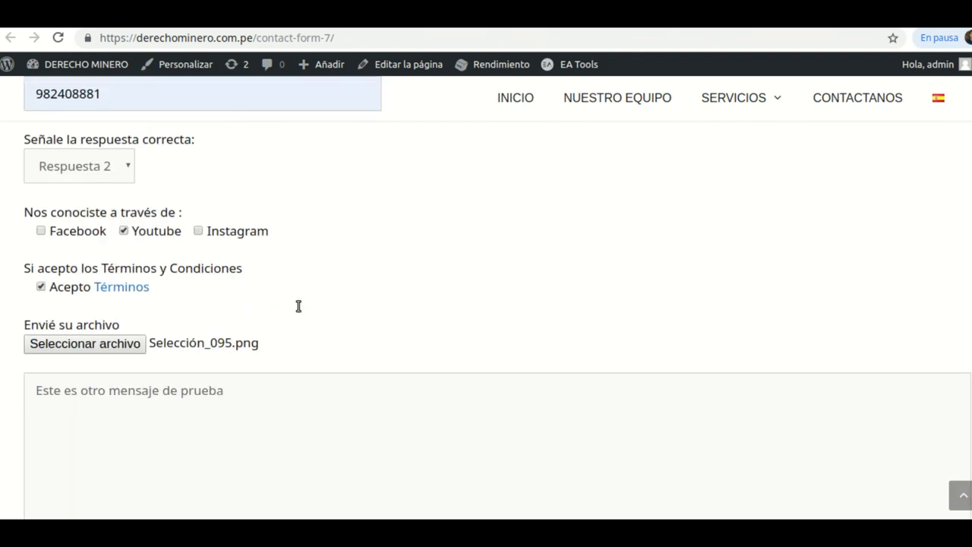
scroll(297, 307, up, 1)
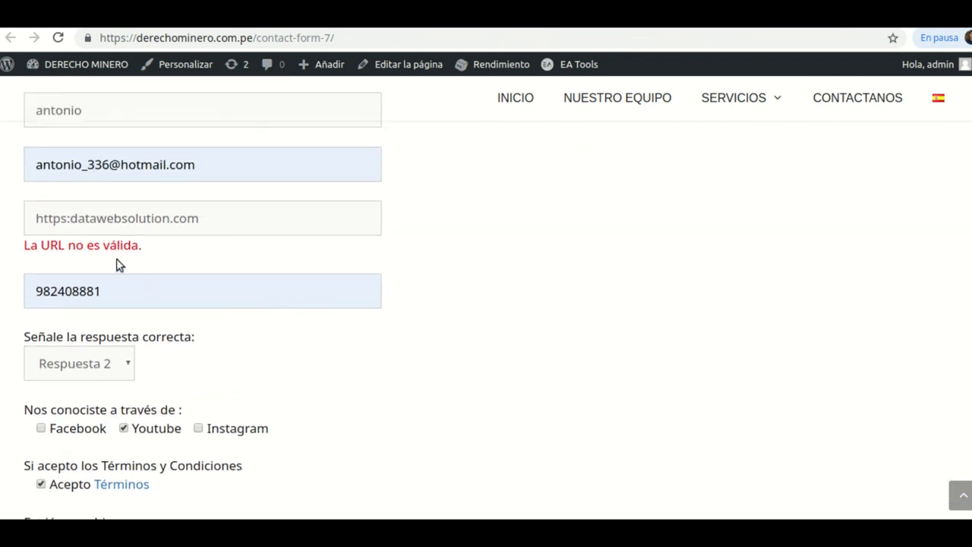
click(69, 218)
text(//)
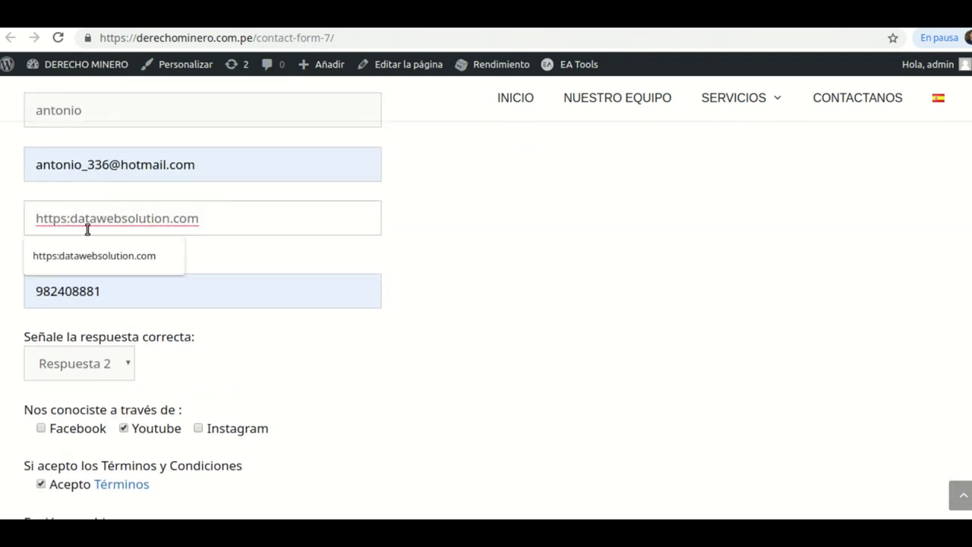
scroll(180, 221, down, 1)
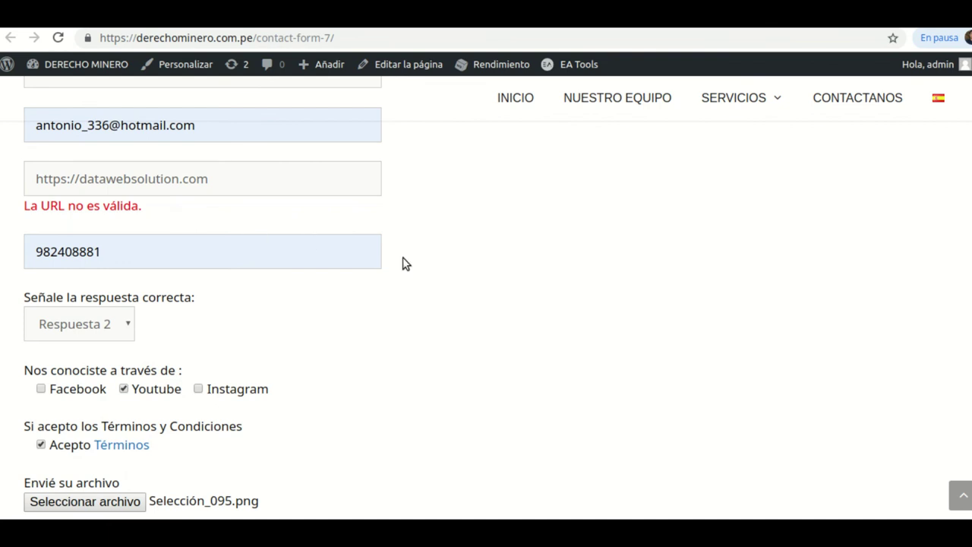
scroll(403, 264, down, 2)
scroll(402, 264, down, 4)
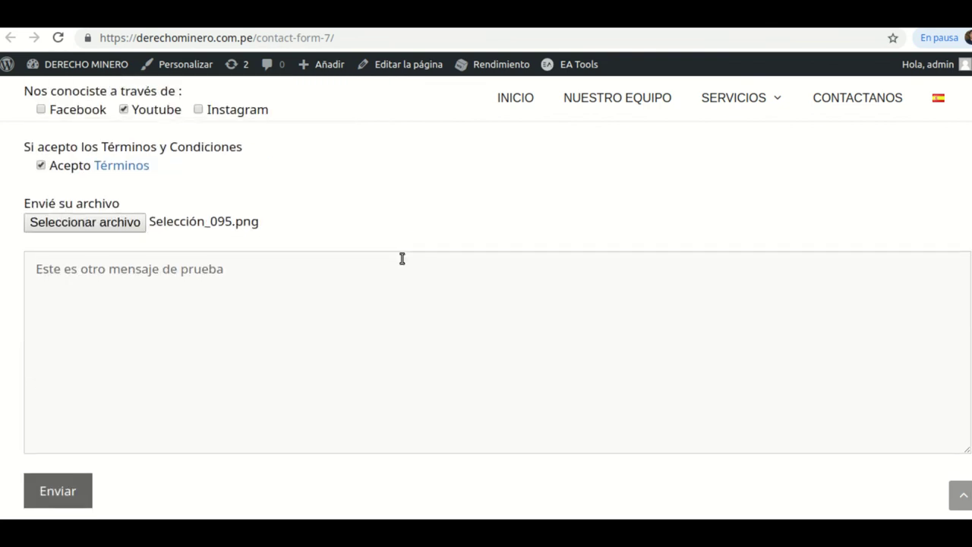
scroll(324, 271, up, 1)
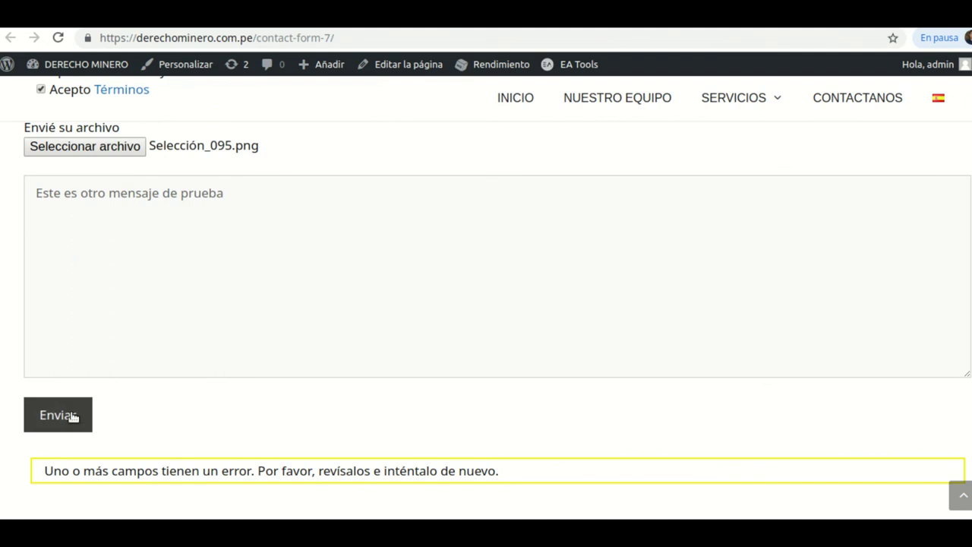
click(71, 416)
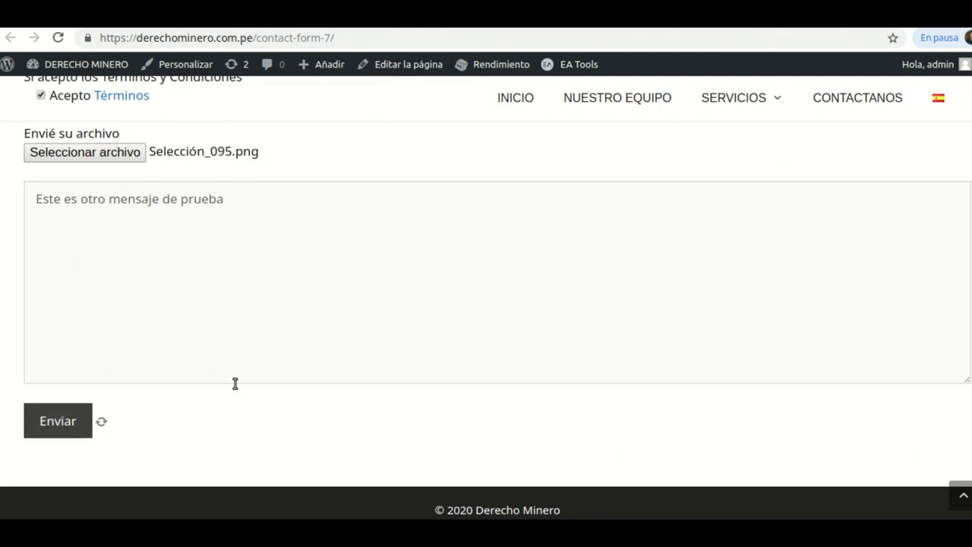
- Confirm the 'Gracias por tu mensaje. Ha sido enviado.' notice, then switch to the Roundcube webmail tab
scroll(251, 383, down, 1)
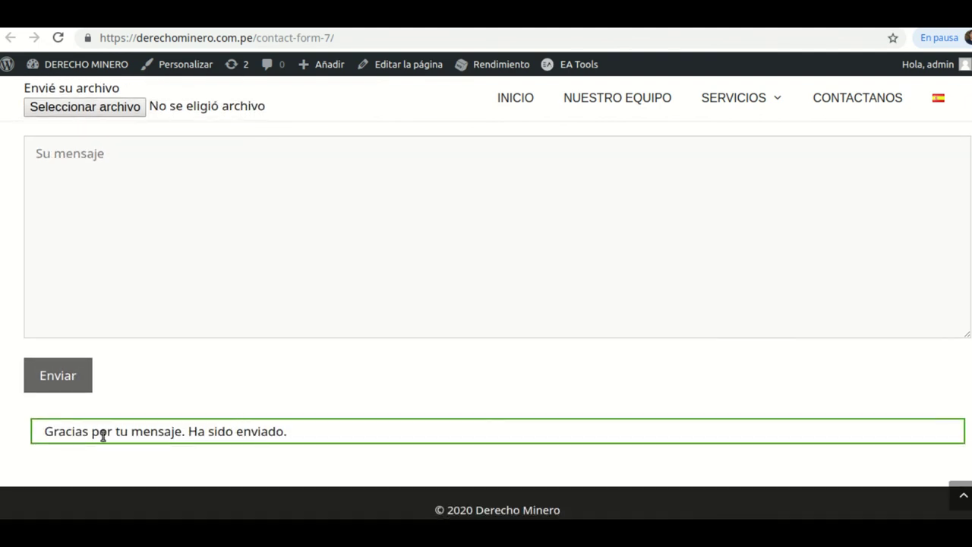
scroll(193, 280, up, 6)
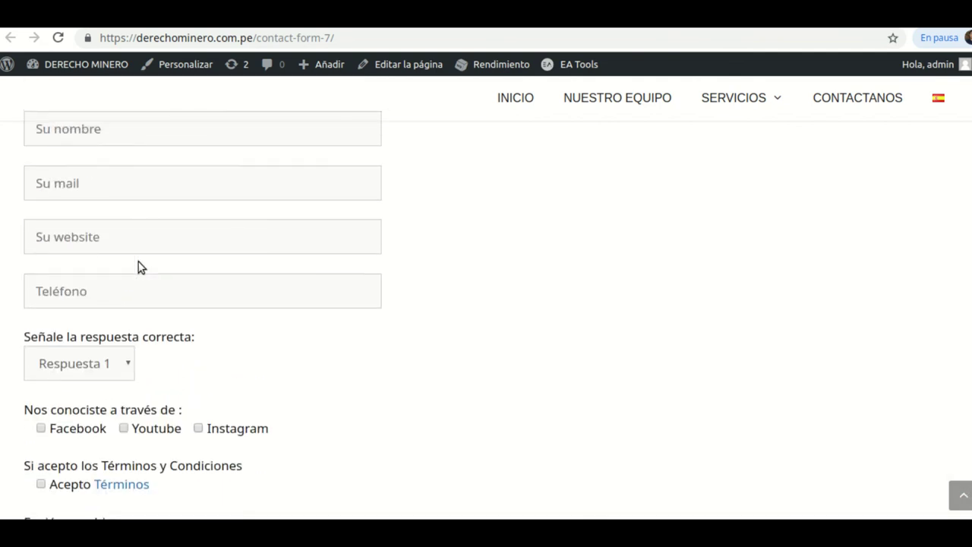
scroll(321, 371, down, 7)
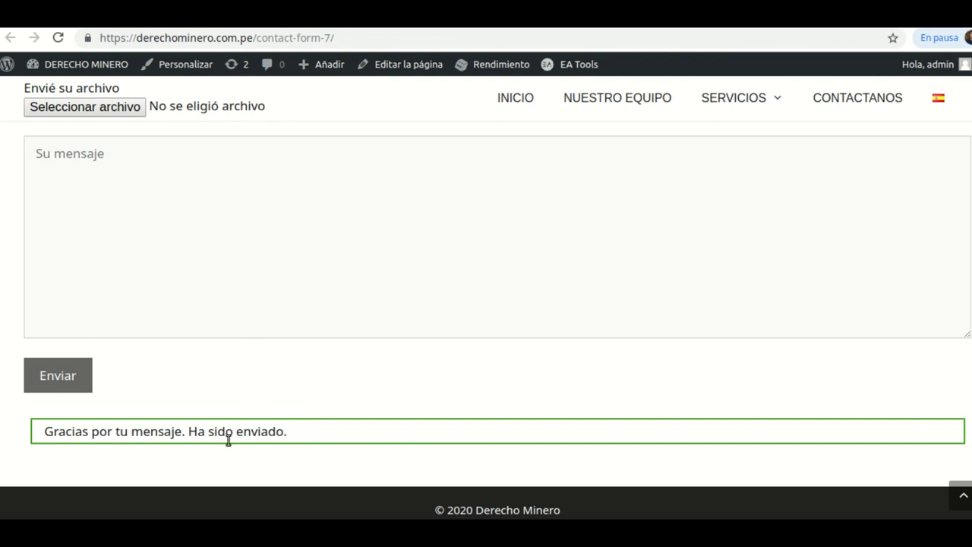
key(ctrl+Tab)
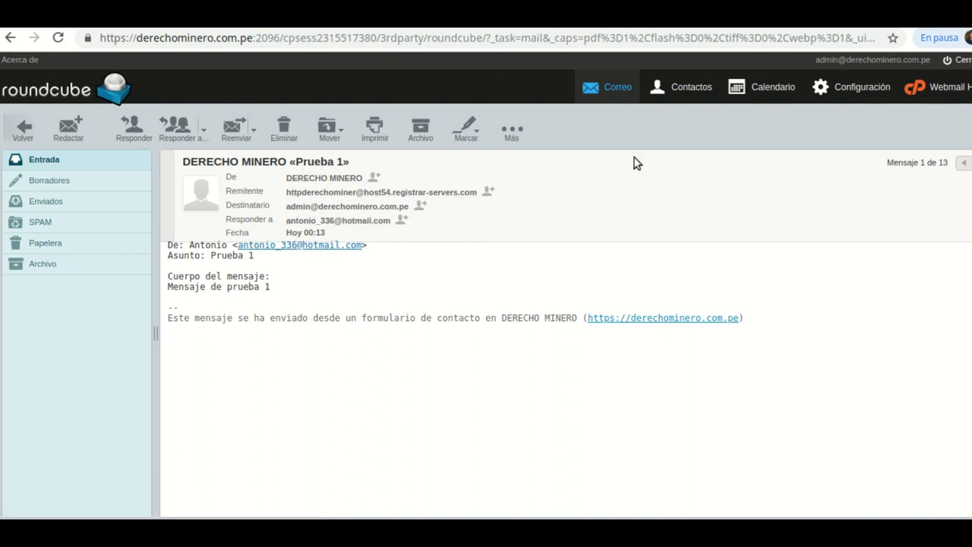
- Open the 'Este es otro mensaje de prueba' email and check its fields and Selección_095.png attachment
click(39, 159)
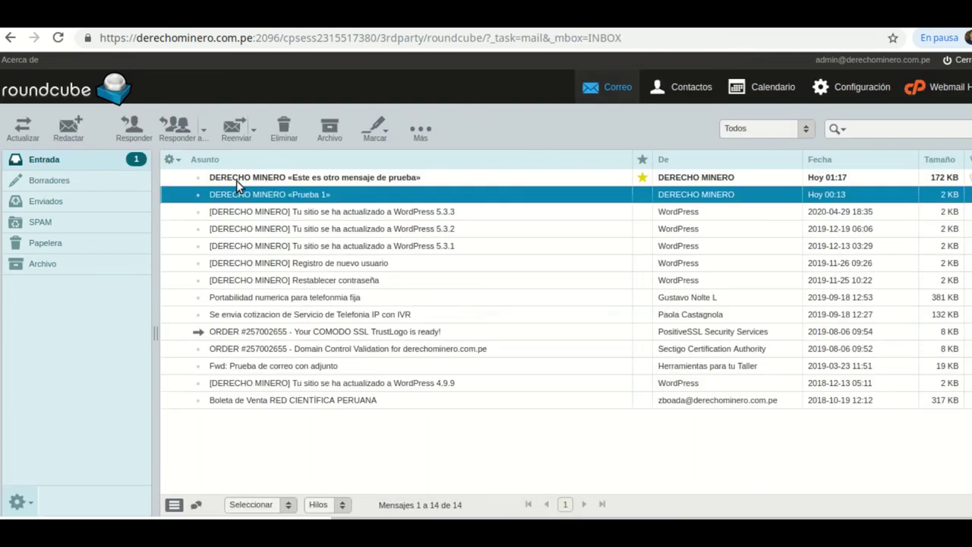
double_click(236, 180)
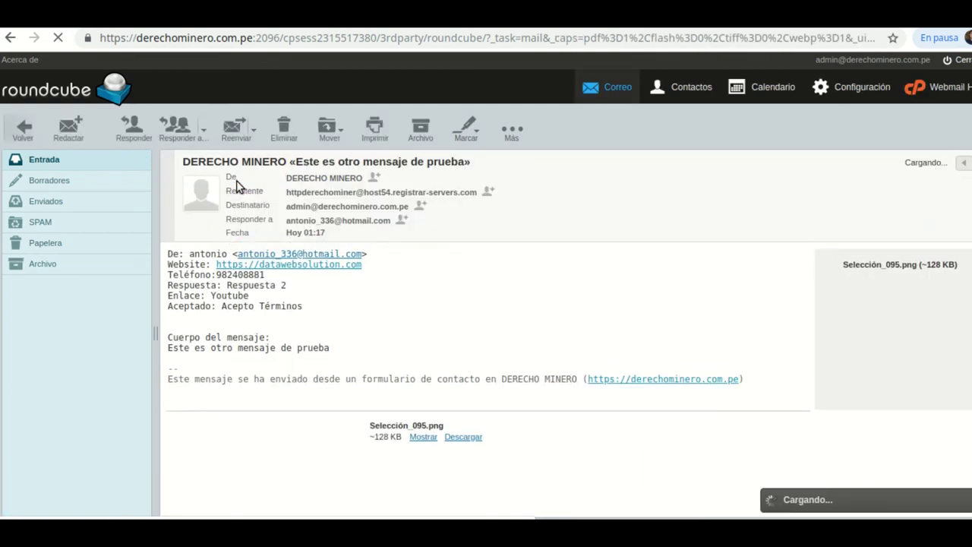
scroll(246, 314, down, 1)
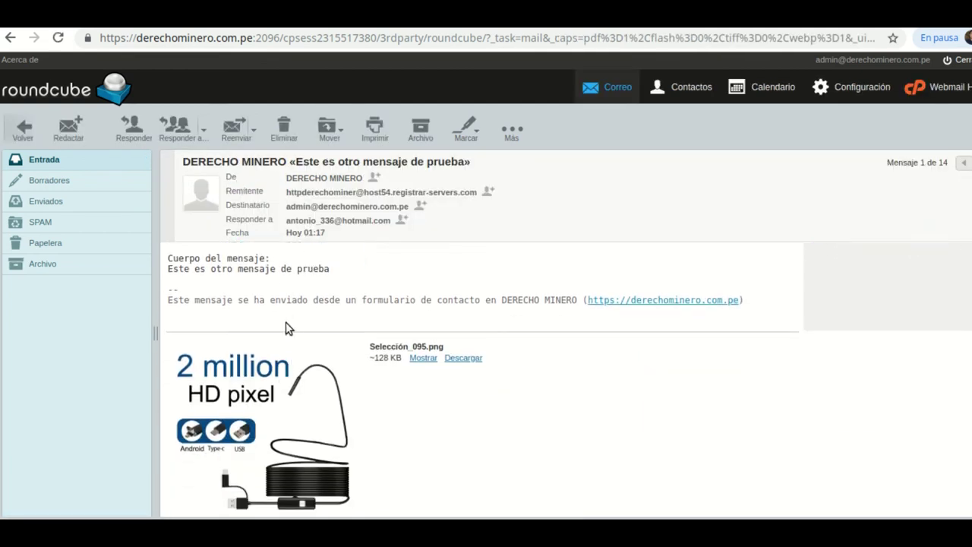
scroll(283, 282, up, 1)
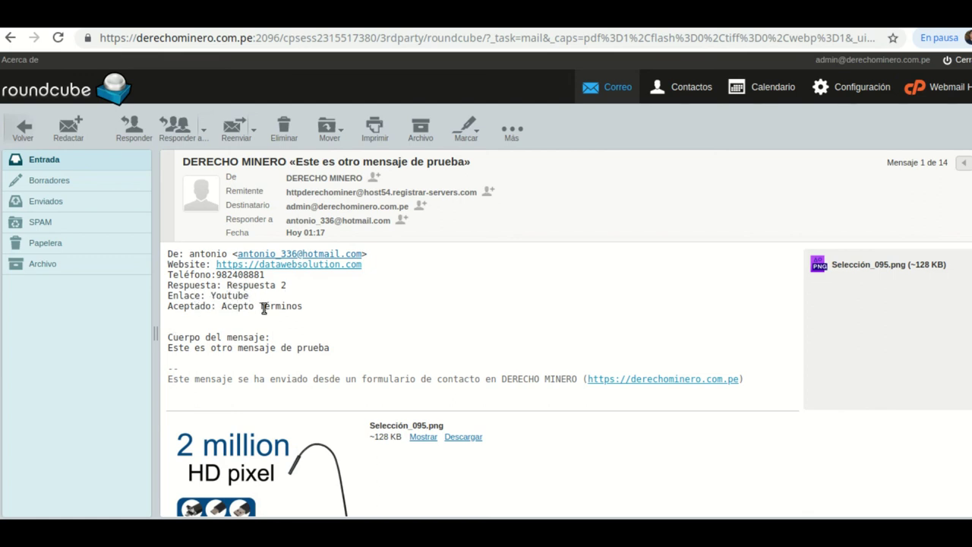
scroll(387, 338, down, 1)
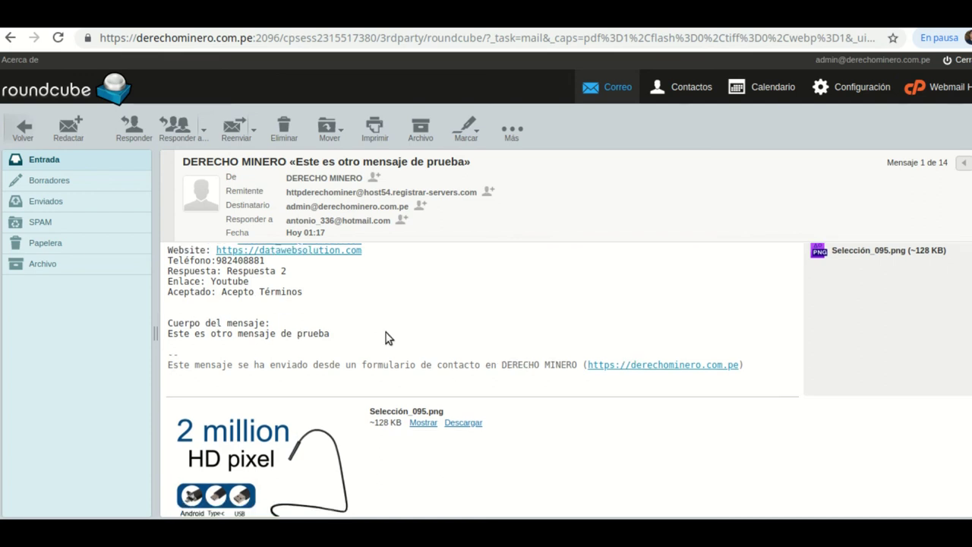
scroll(385, 338, down, 2)
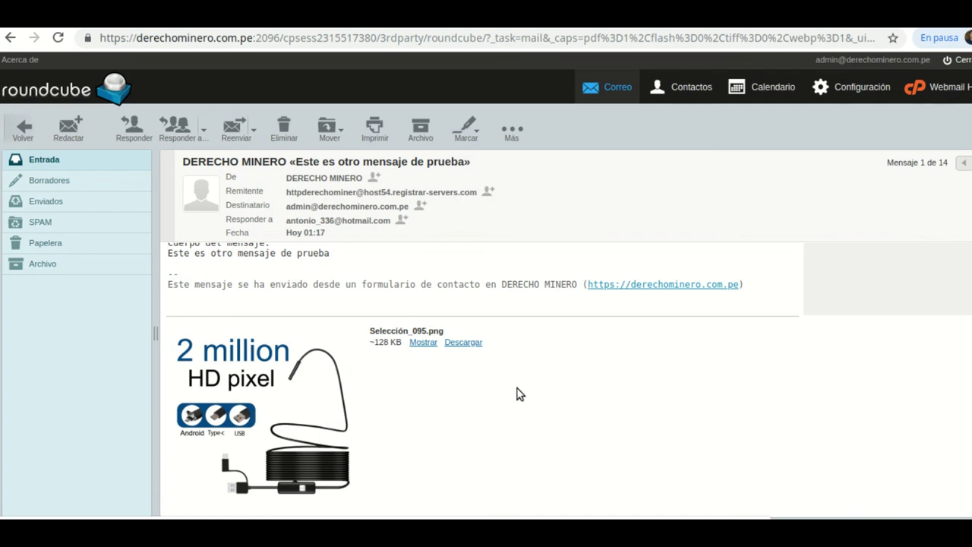
scroll(516, 393, up, 2)
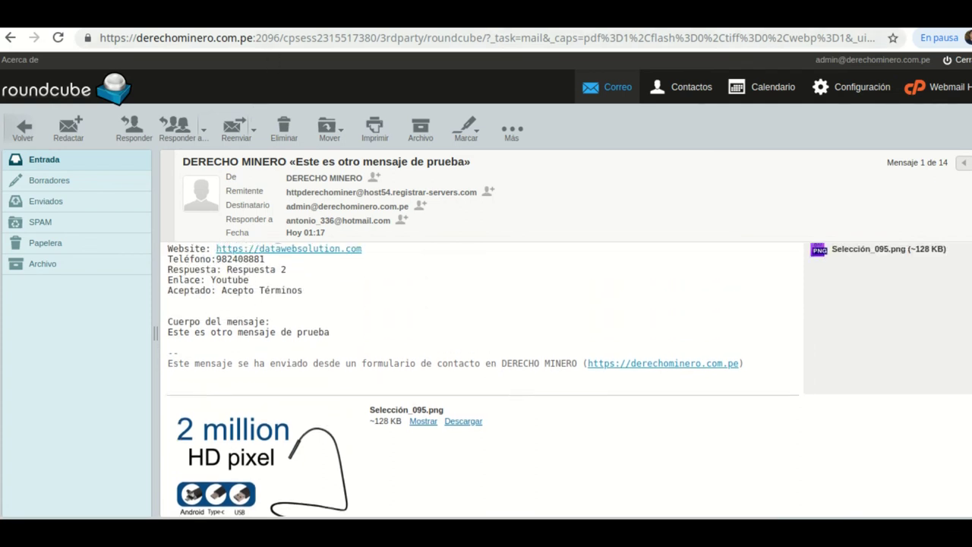
- In the form editor, enable Mail (2) by ticking 'Usar correo electrónico (2)'
click(274, 17)
scroll(455, 325, down, 2)
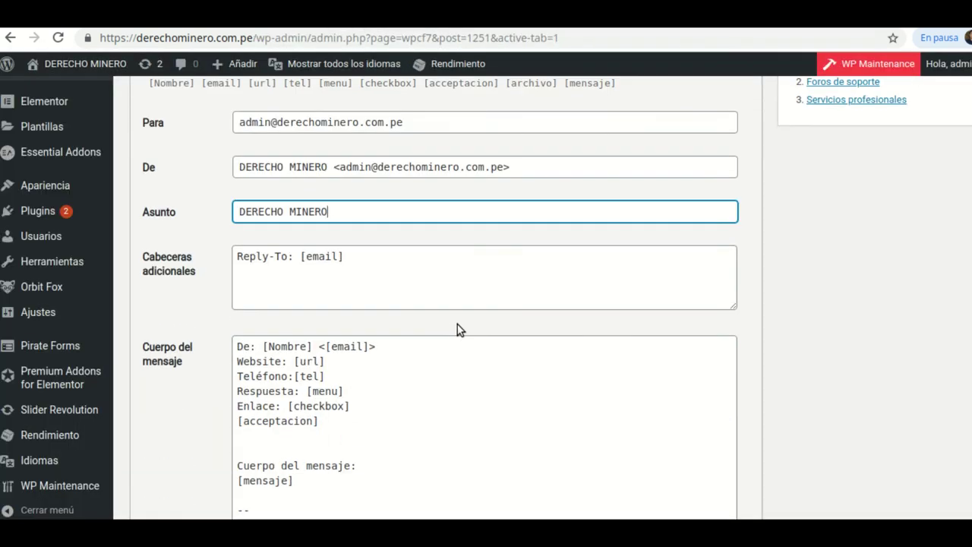
scroll(455, 319, up, 2)
scroll(452, 312, down, 7)
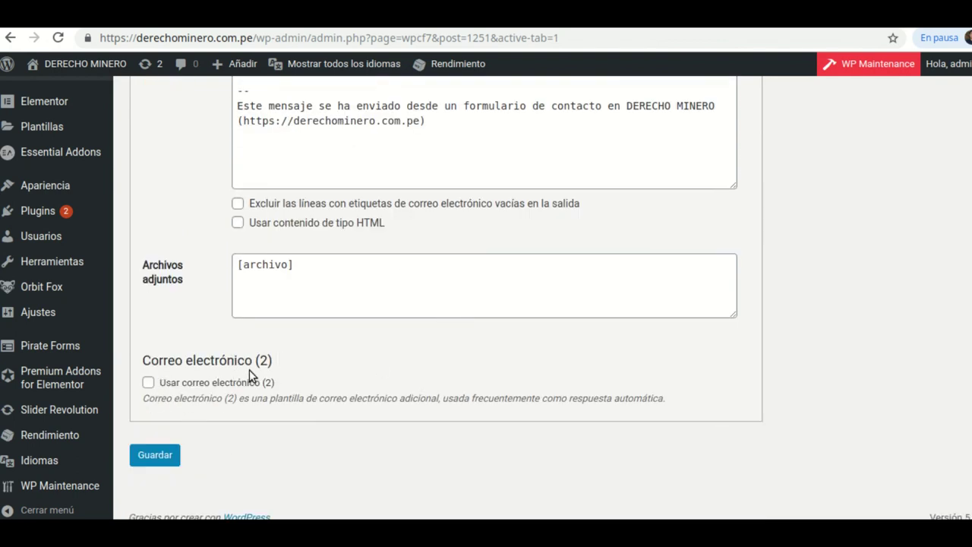
click(149, 384)
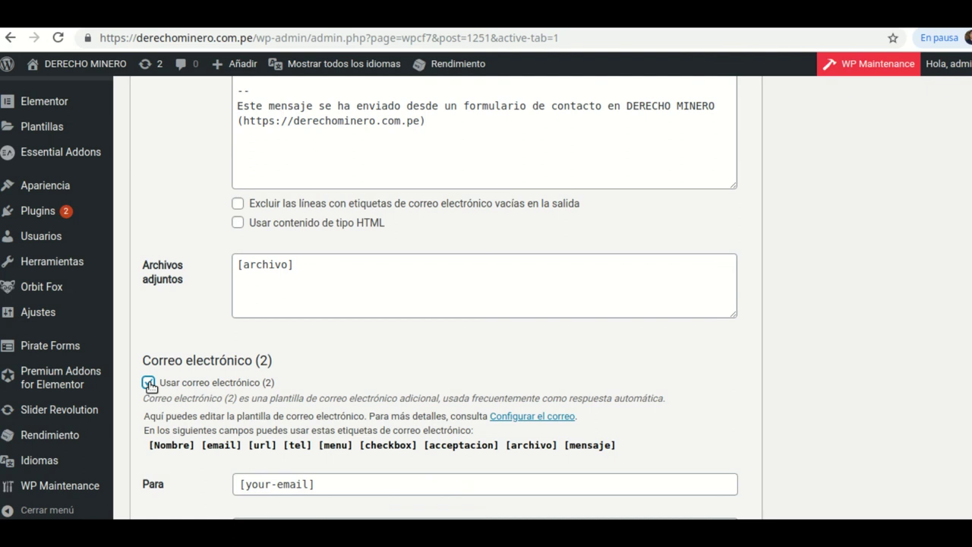
scroll(323, 410, down, 4)
scroll(350, 410, down, 2)
scroll(362, 419, up, 2)
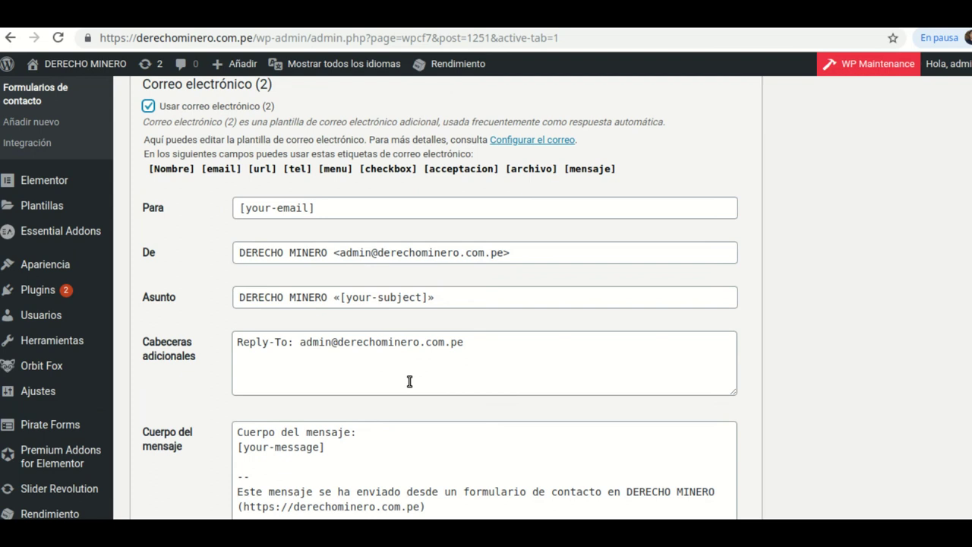
- Change the body's [your-message] tag to [mensaje] and insert a blank line above it
click(316, 448)
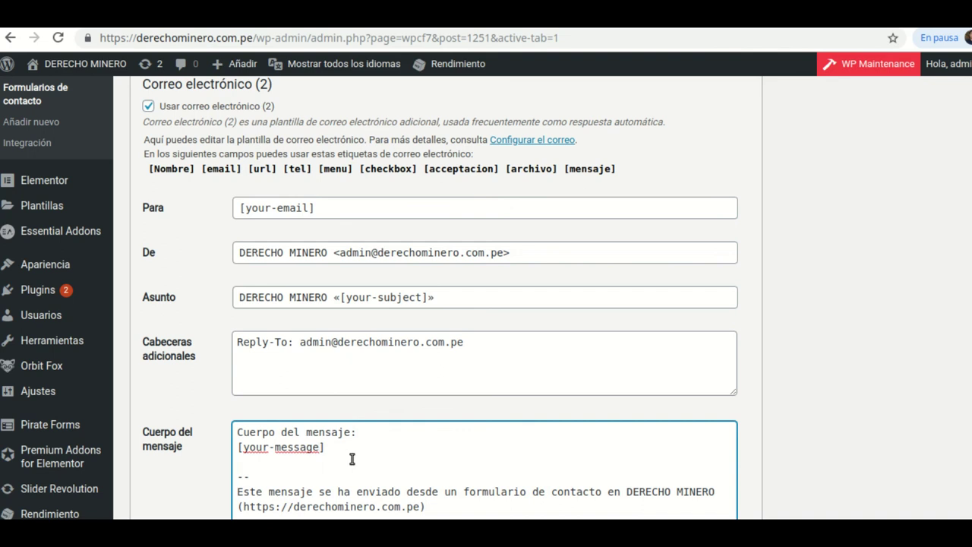
key(BackSpace)
key(BackSpace)
key(BackSpace)
key(BackSpace)
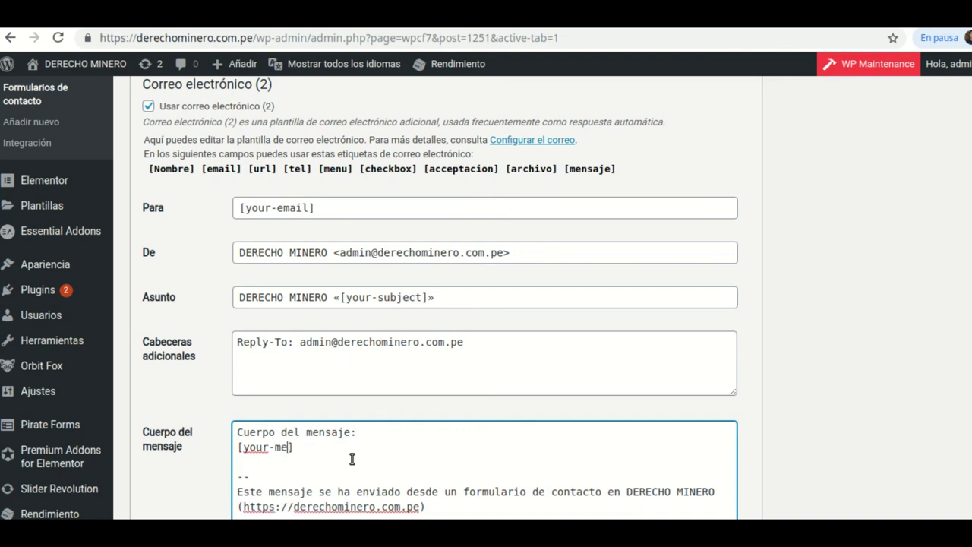
key(BackSpace)
key(BackSpace)
text(mensa)
click(241, 448)
key(Return)
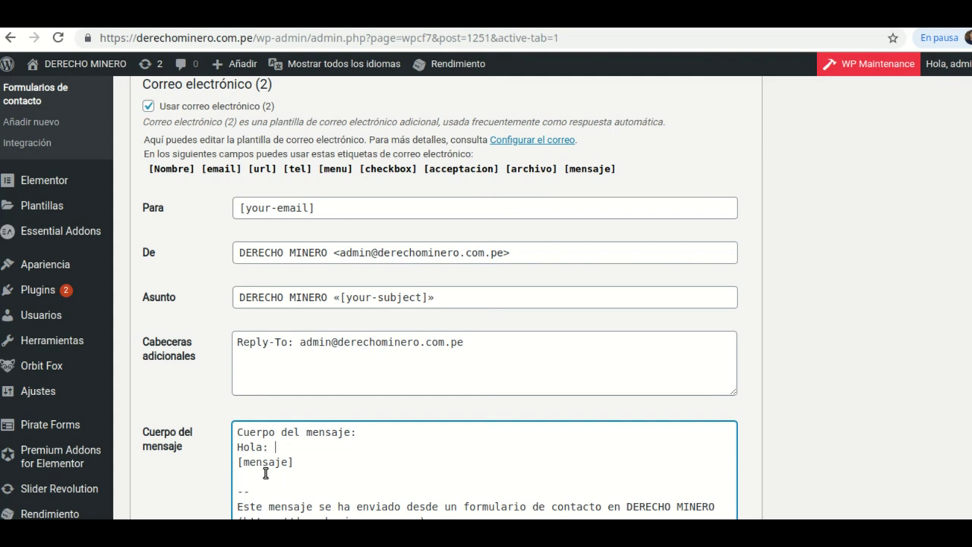
- Copy the [Nombre] tag and paste it after 'Hola:' in the message body
drag(191, 167, 152, 174)
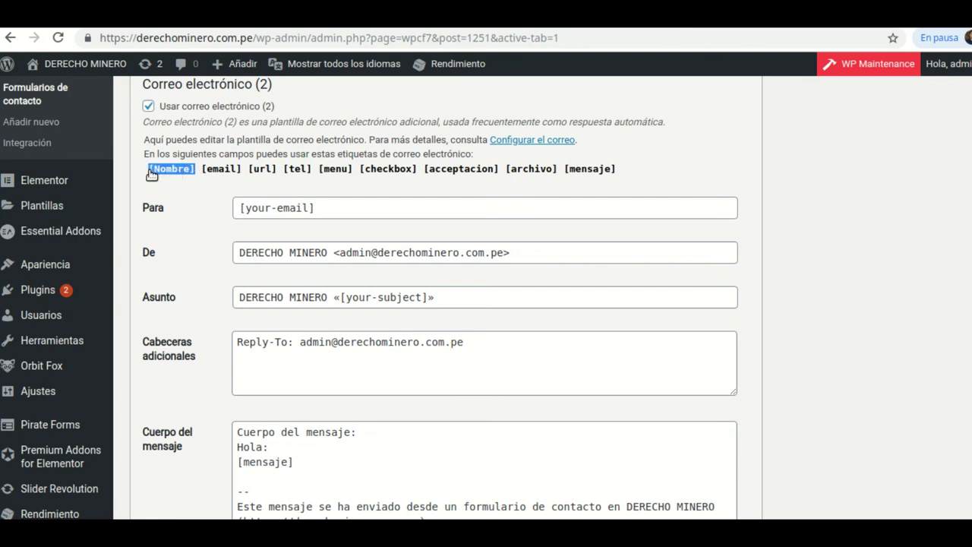
right_click(158, 168)
click(191, 181)
click(271, 448)
right_click(271, 448)
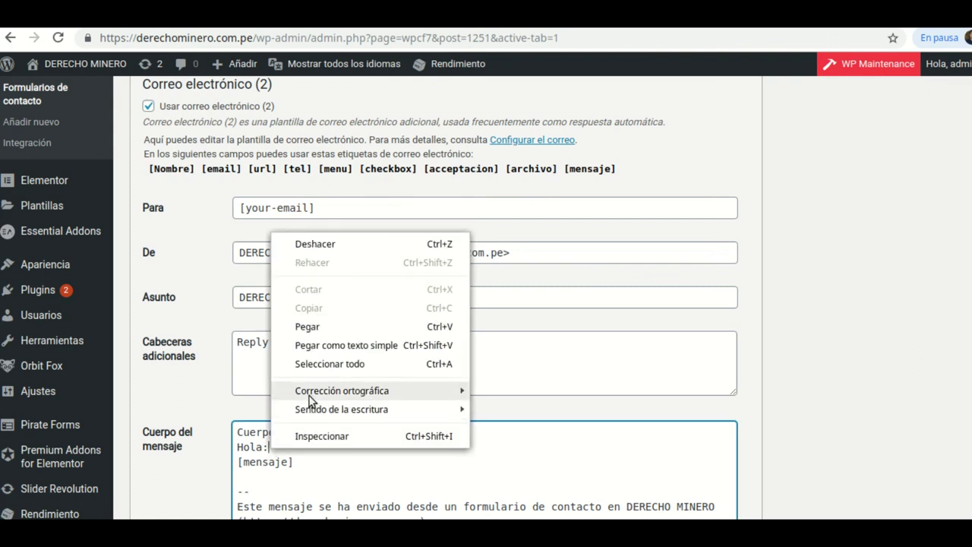
click(308, 328)
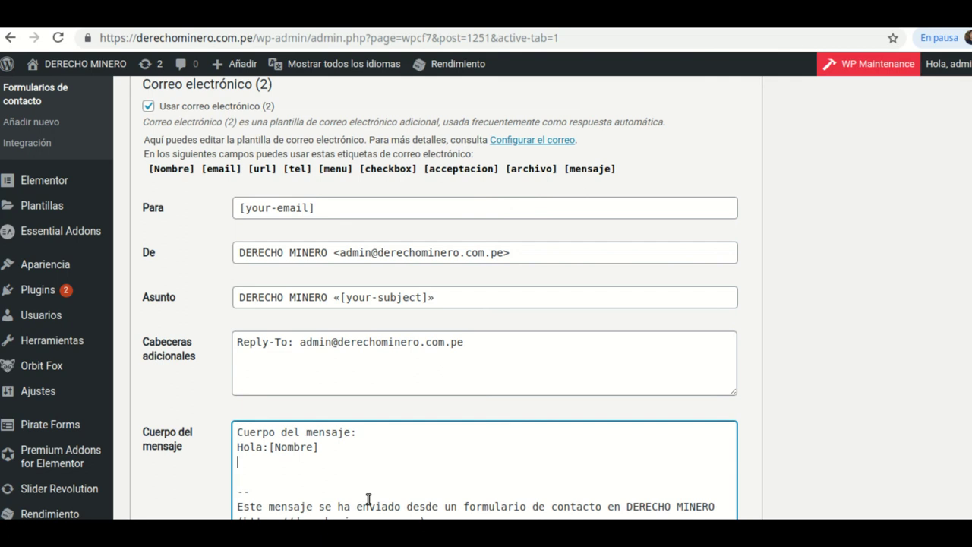
- Restore [mensaje] on the third line and add 'Gracias por su suscripción blalalala' below it
key(ctrl+v)
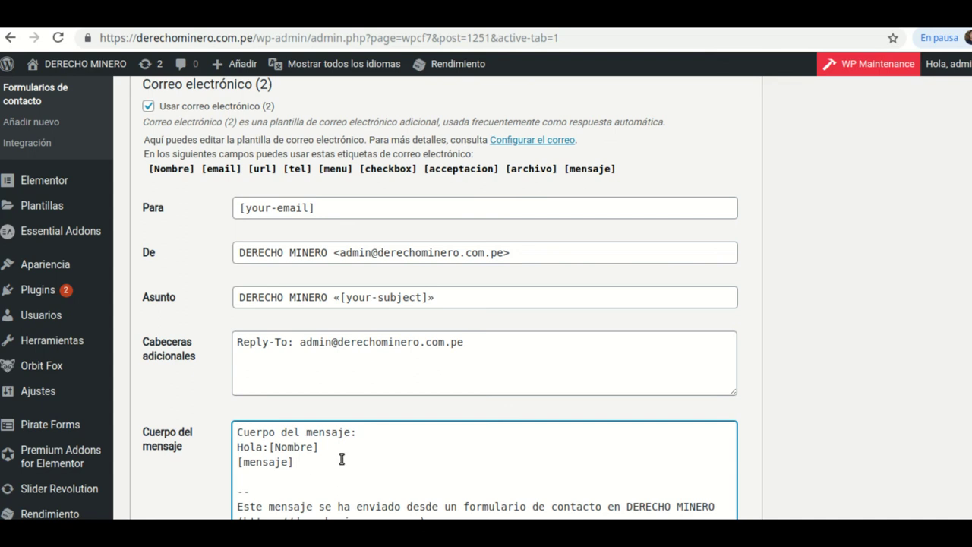
key(Return)
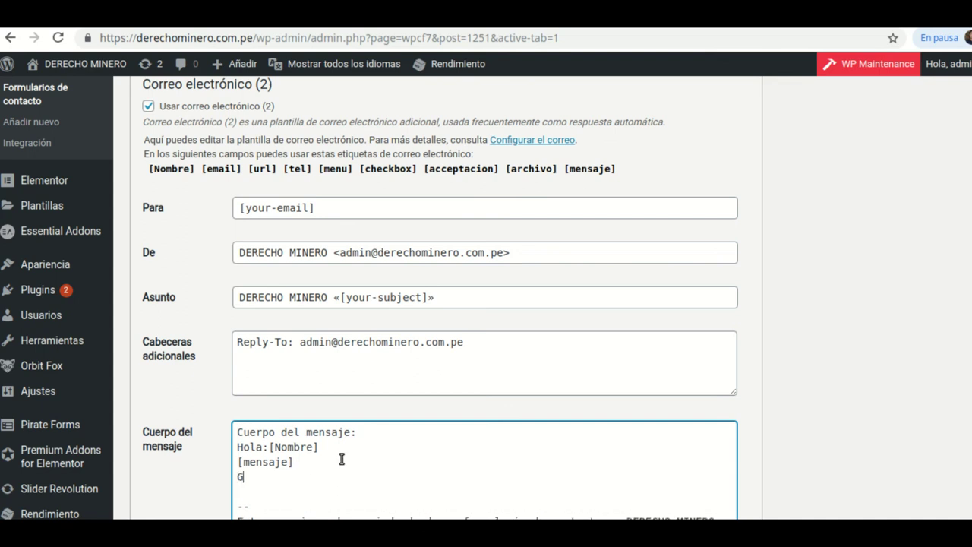
text(ias por su suscripción)
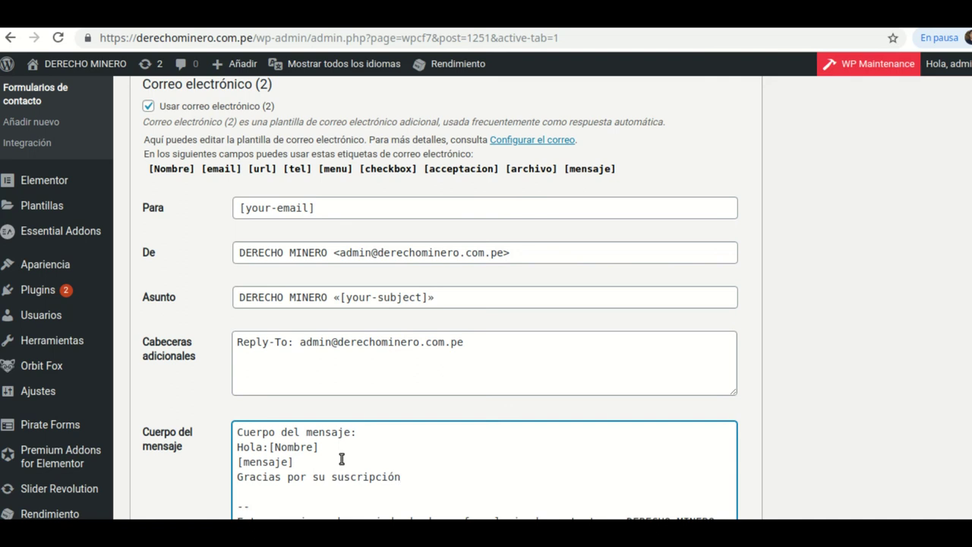
text(lalala)
scroll(477, 486, down, 1)
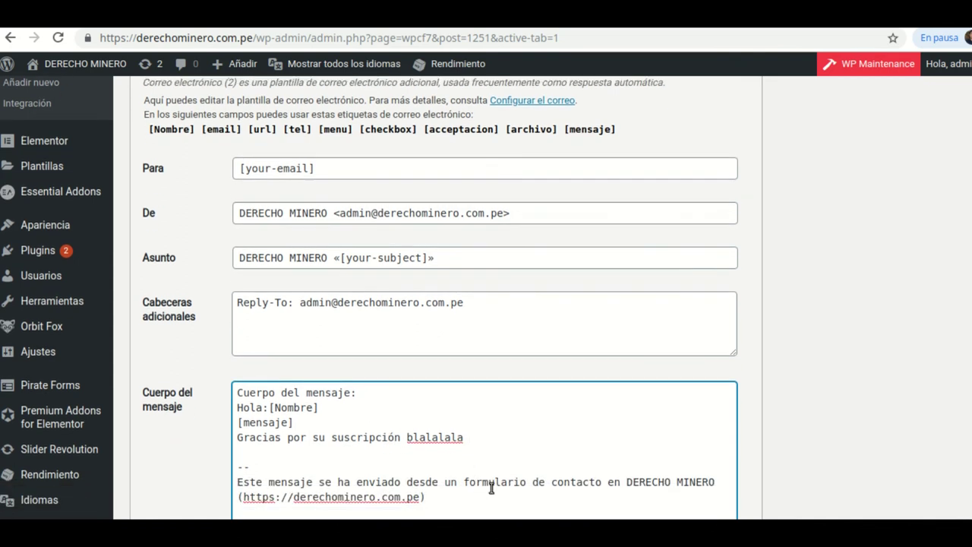
scroll(492, 486, down, 3)
scroll(287, 319, down, 7)
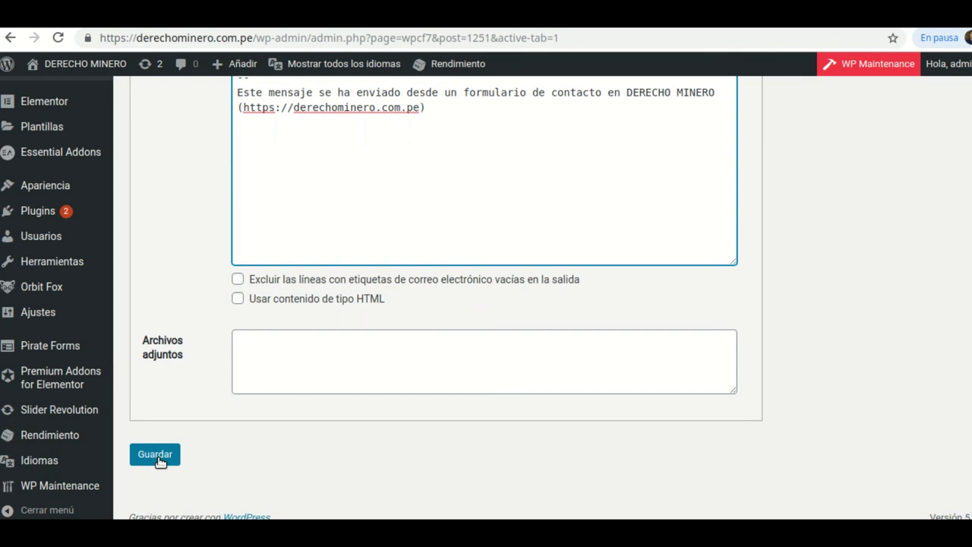
- Save the form and find the 'Sintaxis incorrecta' warning on the Mail (2) [your-email] recipient
click(159, 460)
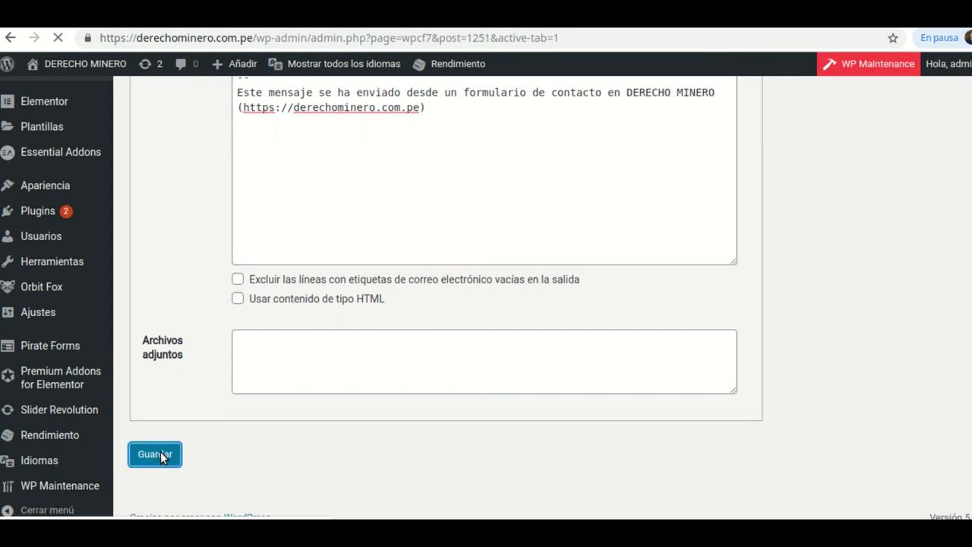
scroll(458, 398, down, 8)
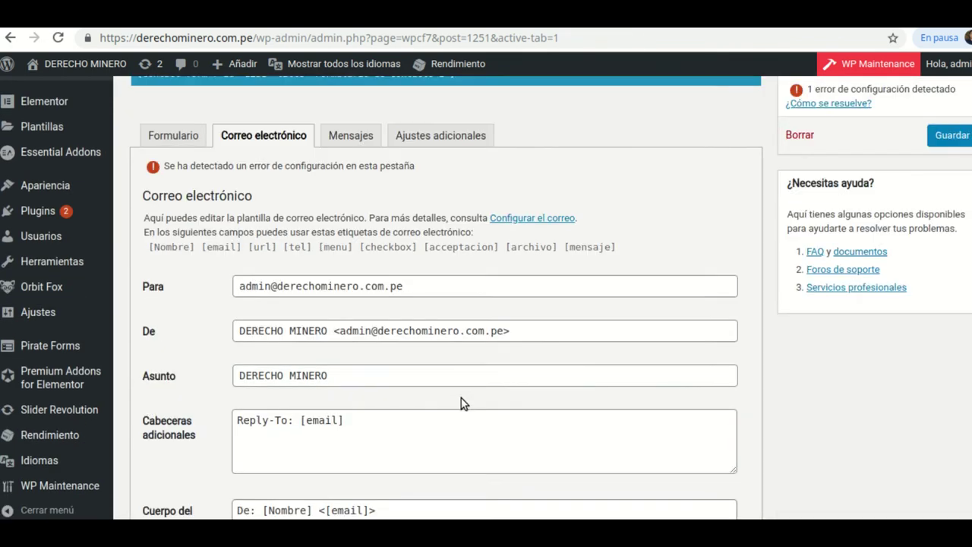
scroll(462, 400, down, 2)
scroll(458, 400, up, 2)
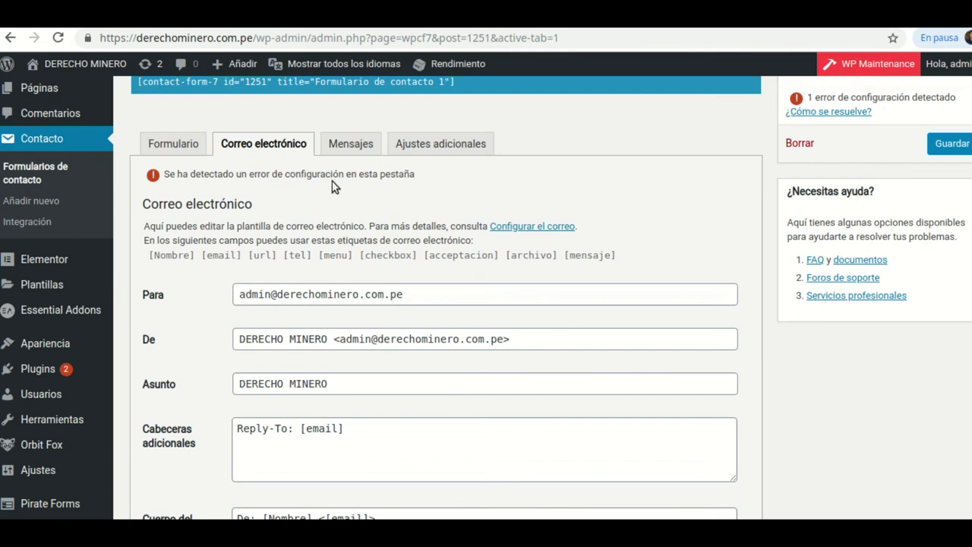
scroll(445, 296, down, 7)
scroll(446, 295, down, 7)
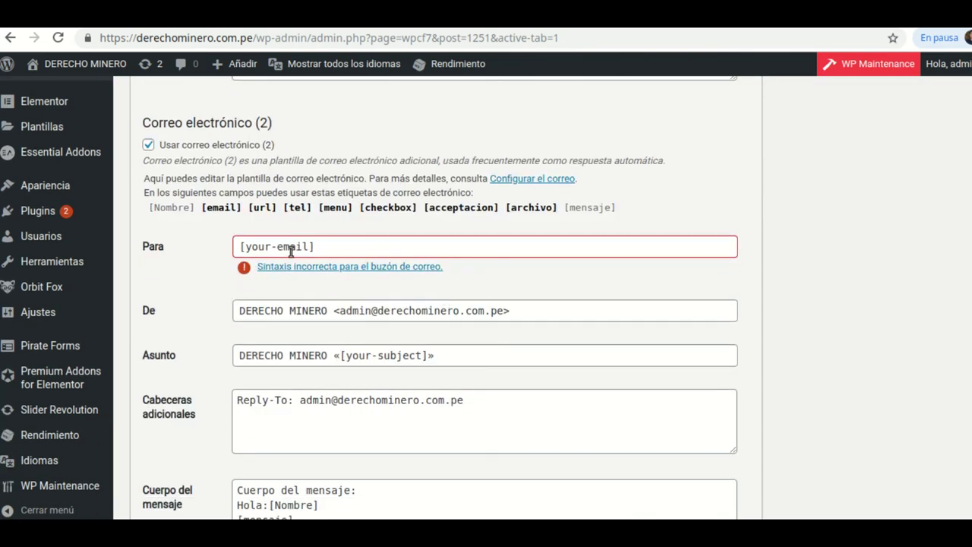
- Change the Mail (2) recipient to [email] and save the form again
click(277, 247)
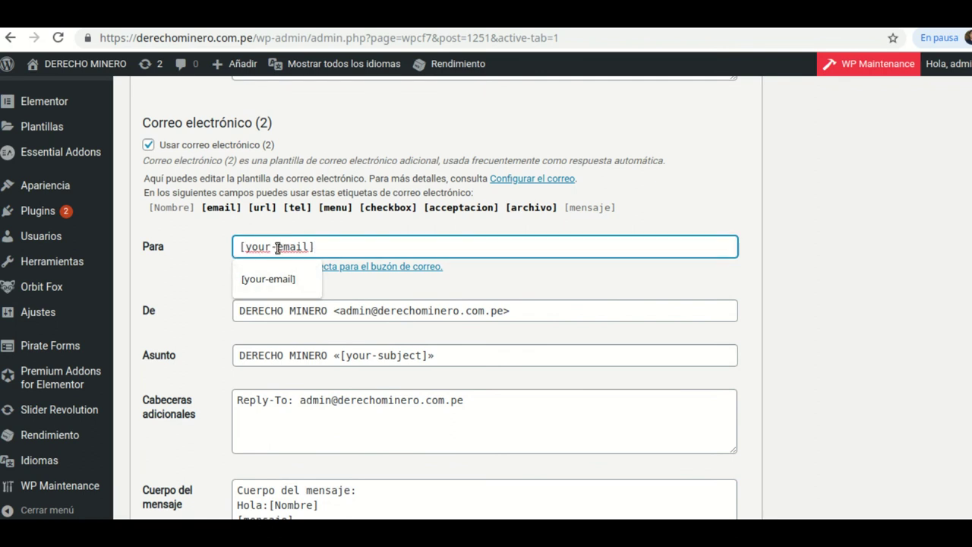
key(BackSpace)
key(BackSpace)
key(BackSpace)
key(BackSpace)
key(BackSpace)
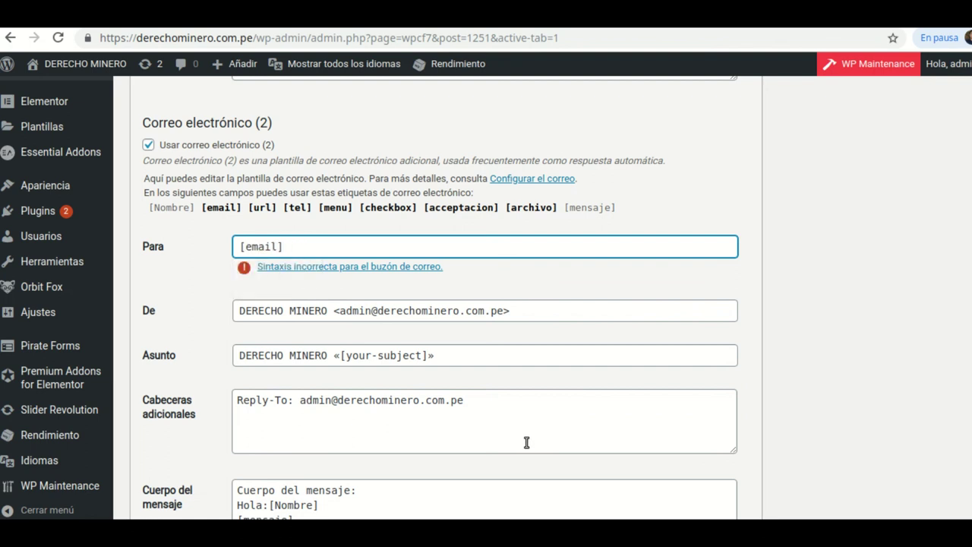
click(200, 259)
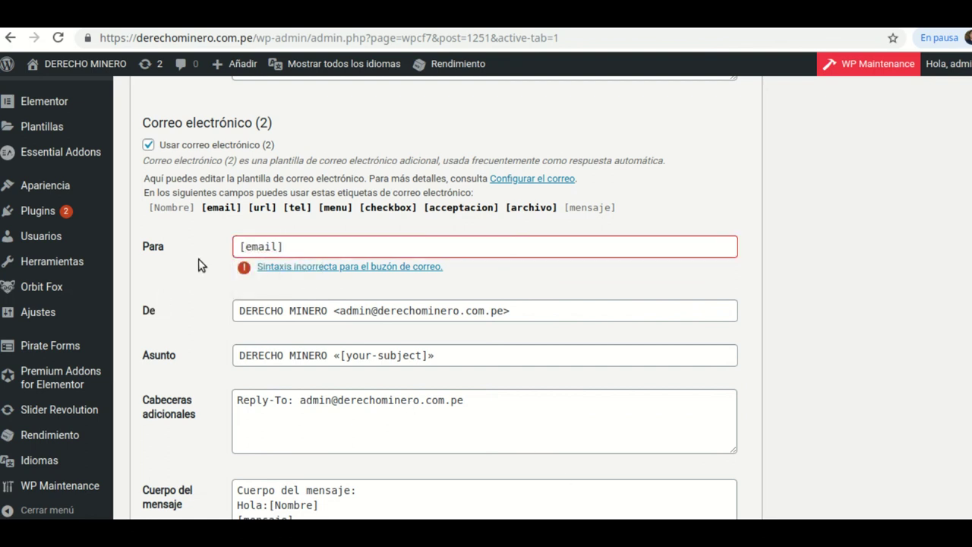
scroll(341, 341, down, 6)
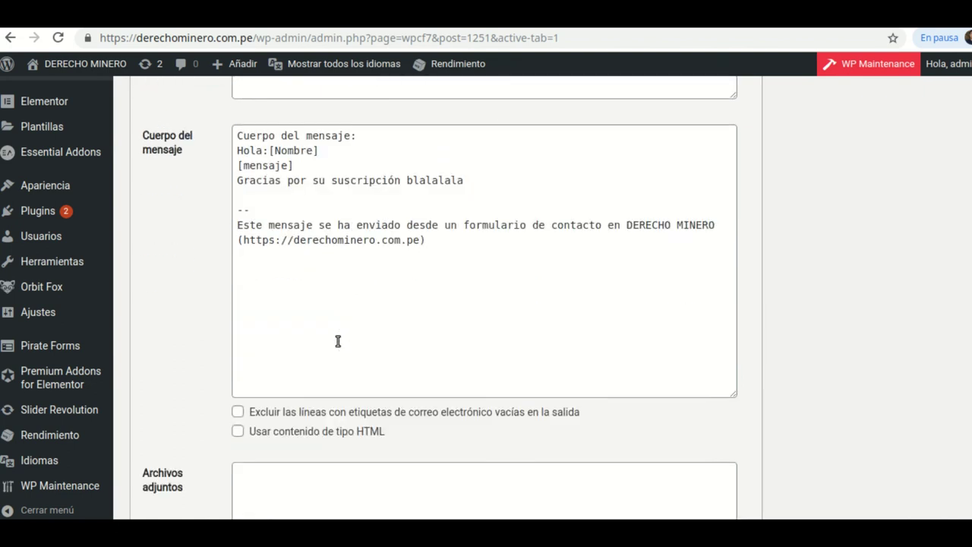
click(168, 458)
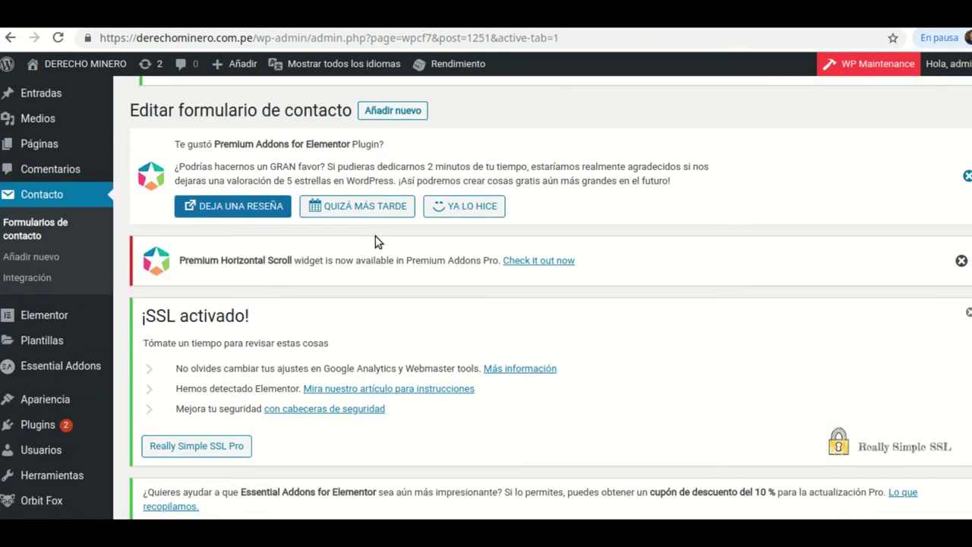
- Review the Mail (2) Para, De, Asunto and personalised Hola:[Nombre] body
scroll(398, 276, down, 5)
scroll(398, 276, down, 12)
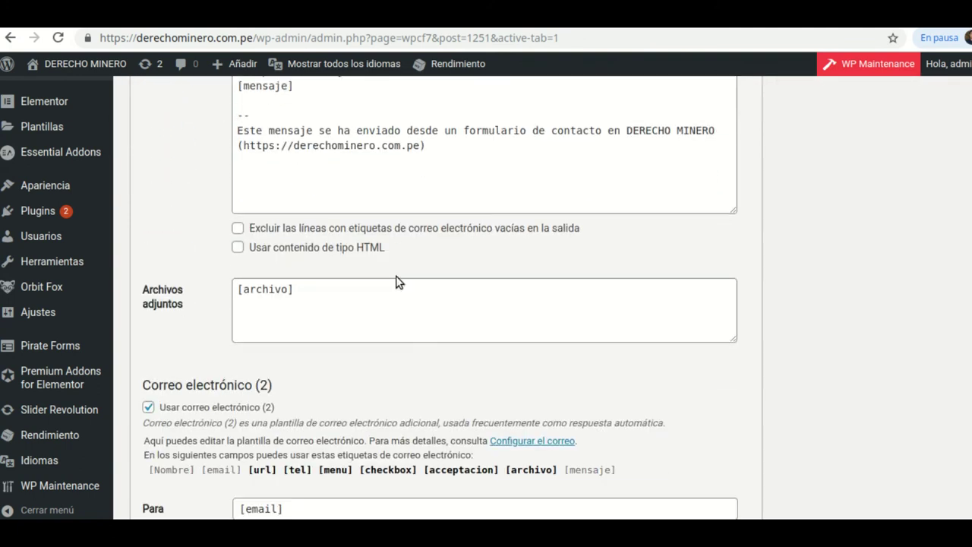
scroll(398, 282, down, 1)
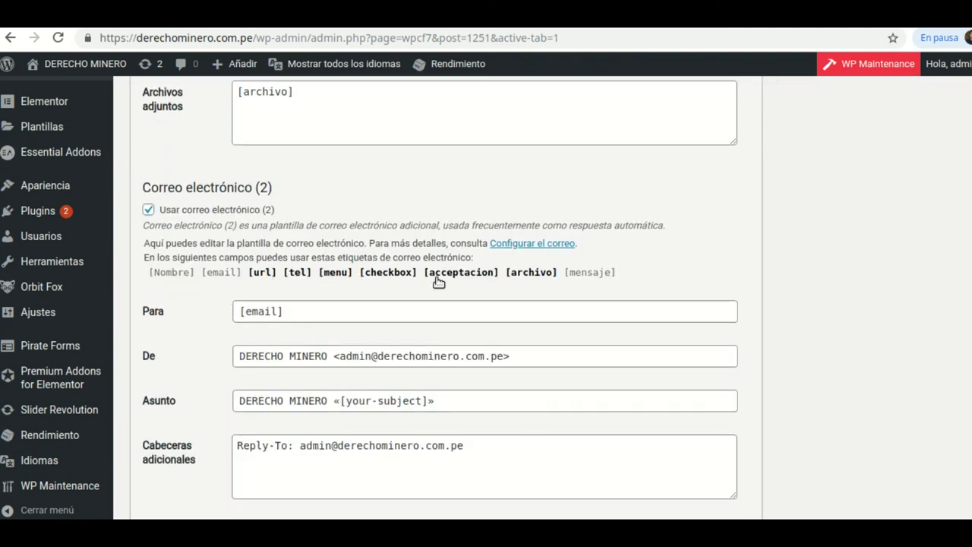
scroll(328, 352, down, 2)
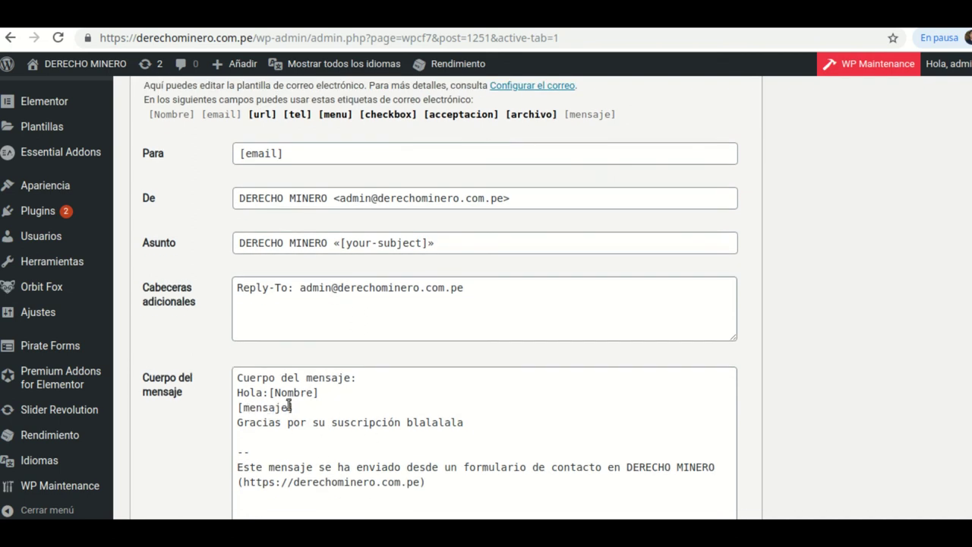
scroll(487, 334, up, 4)
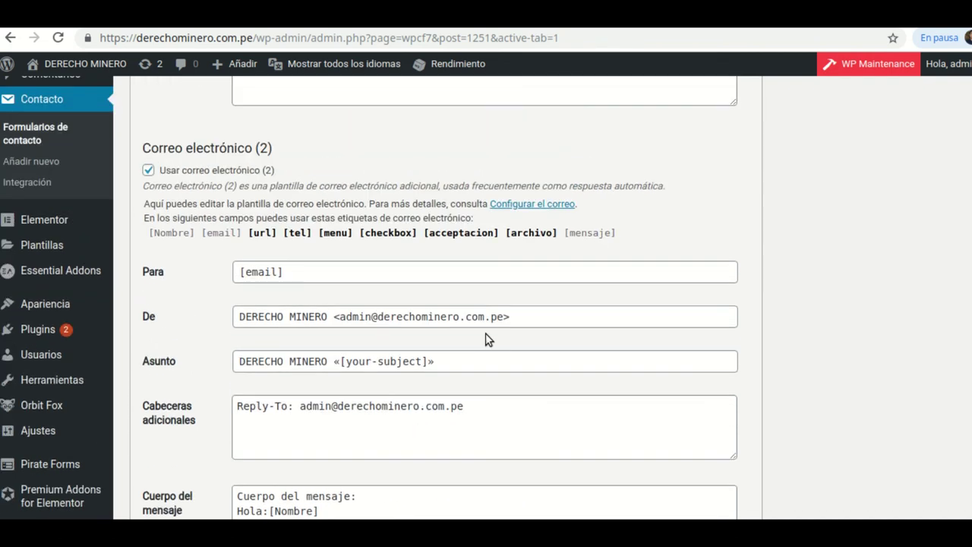
scroll(487, 338, down, 5)
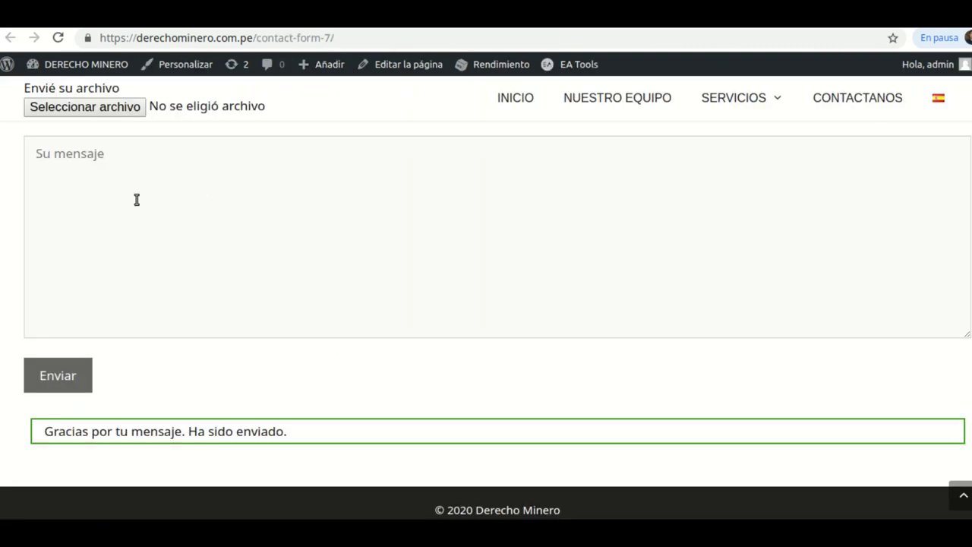
- Fill the Su nombre field with the saved autofill suggestion
scroll(134, 199, up, 2)
scroll(156, 285, up, 7)
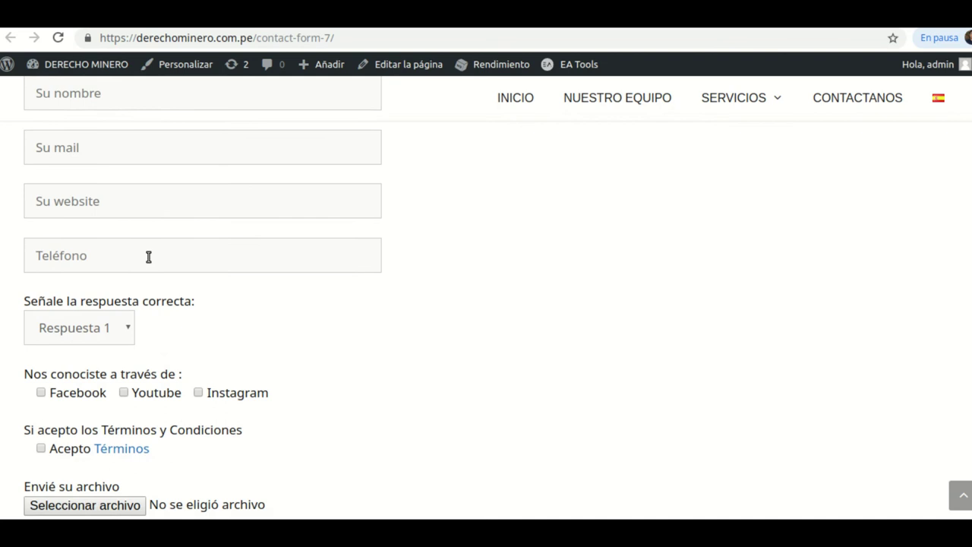
click(130, 337)
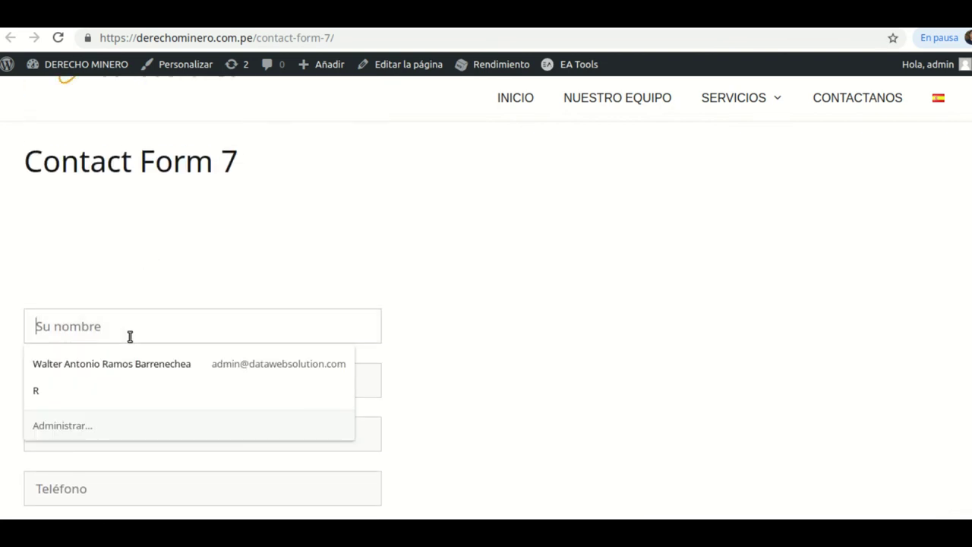
text(a)
click(85, 358)
click(57, 328)
click(56, 365)
click(96, 380)
scroll(78, 332, down, 1)
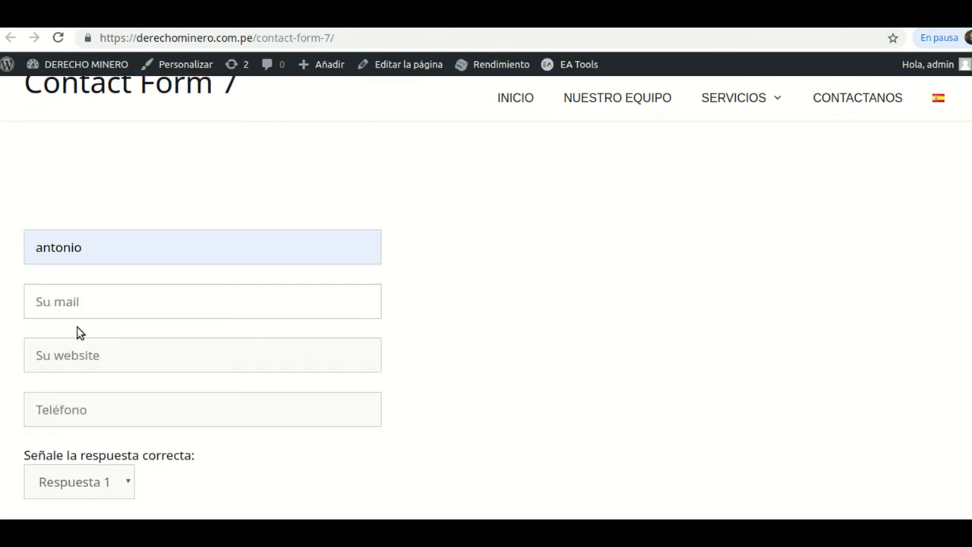
click(71, 307)
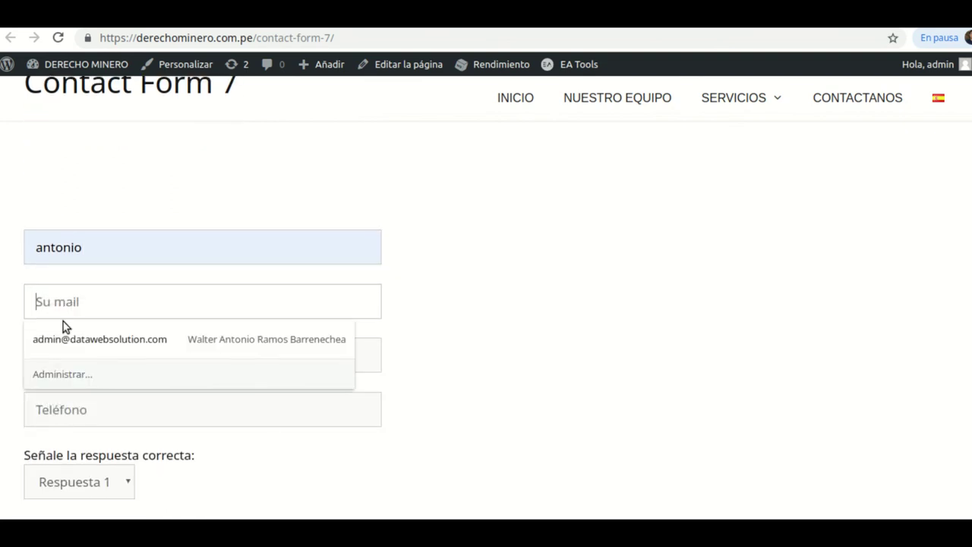
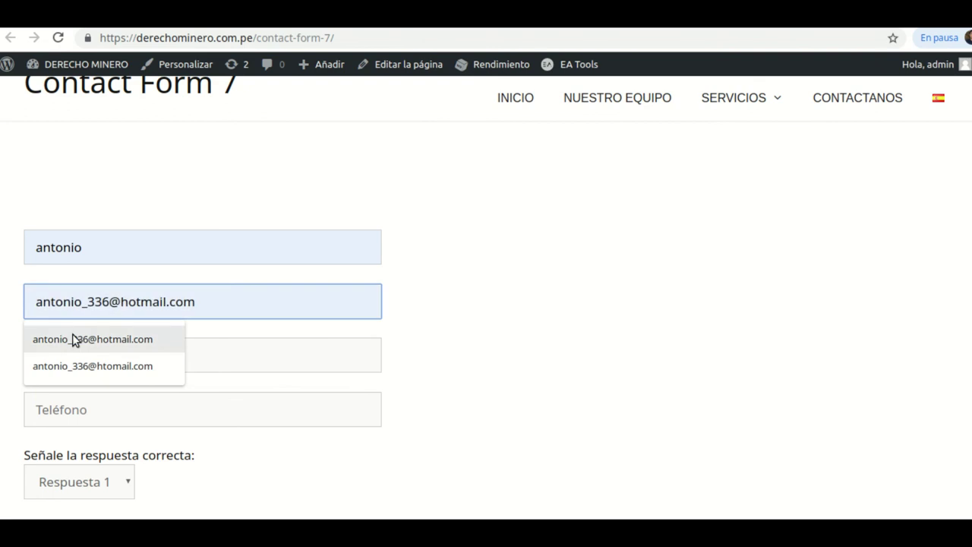
click(71, 339)
click(79, 353)
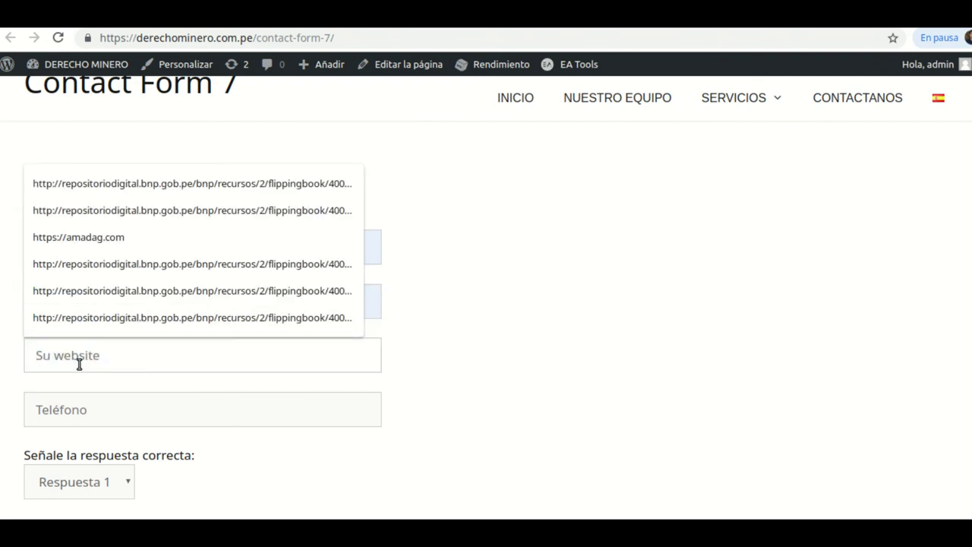
text(ht)
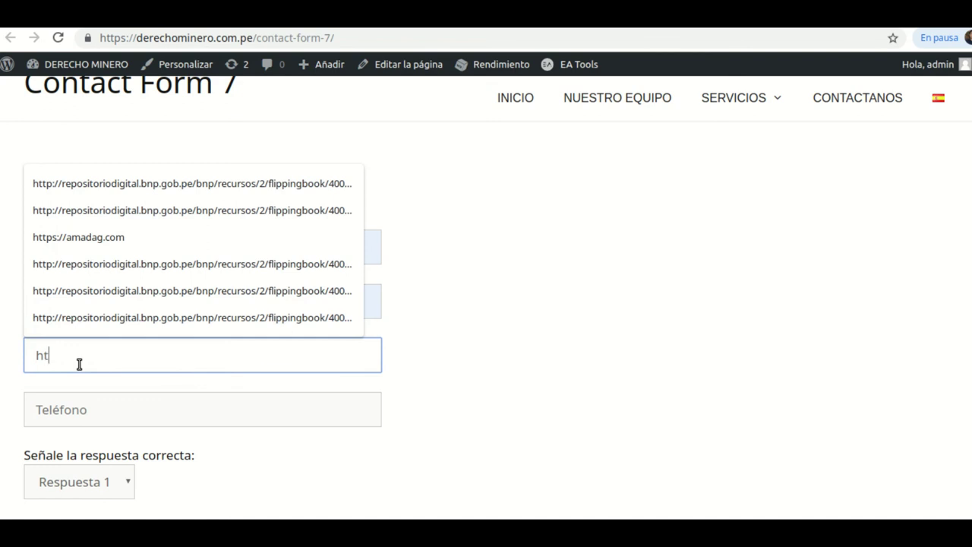
text(tps://datawebsolution.com)
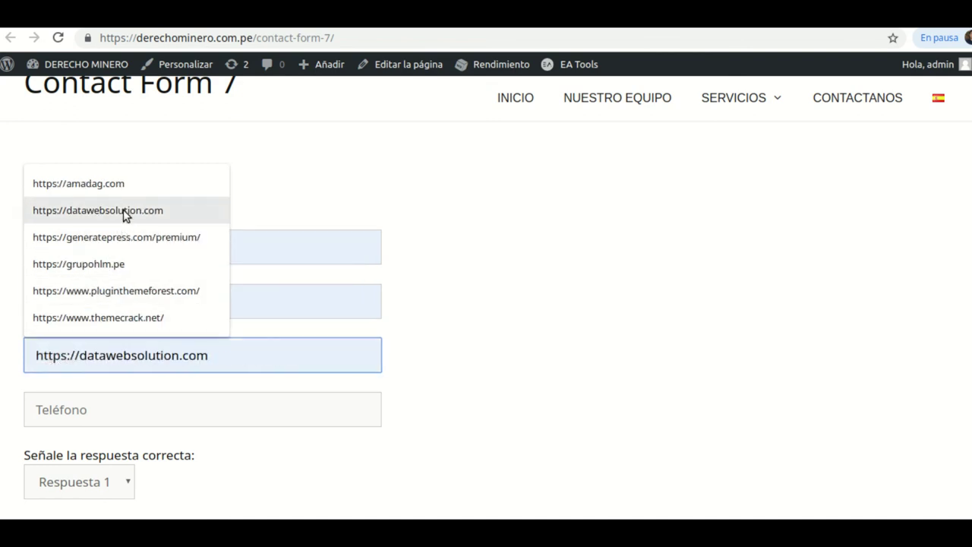
click(124, 211)
- Fill the phone from autofill, tick Facebook and Acepto Términos, and choose an attachment
scroll(375, 410, down, 2)
click(65, 266)
click(65, 286)
scroll(180, 328, down, 1)
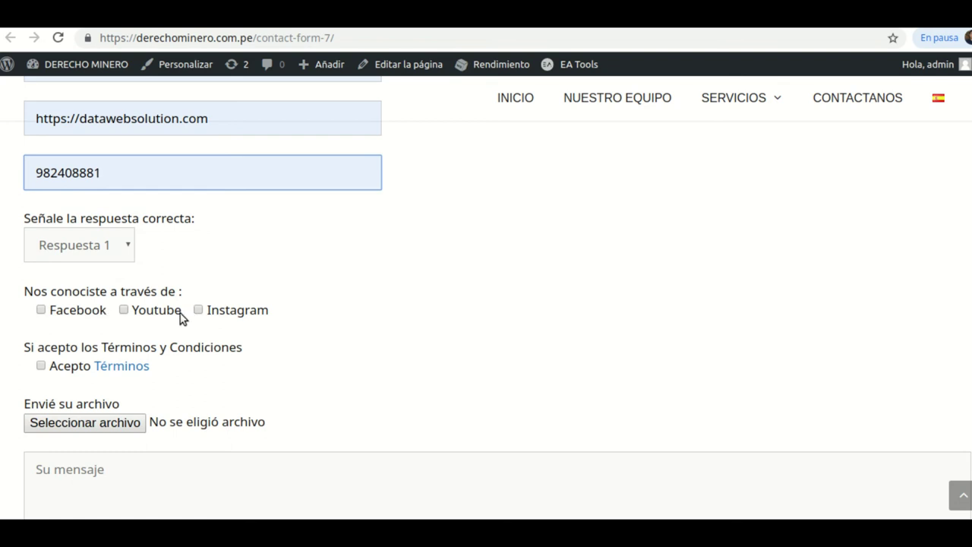
click(41, 312)
scroll(326, 325, down, 1)
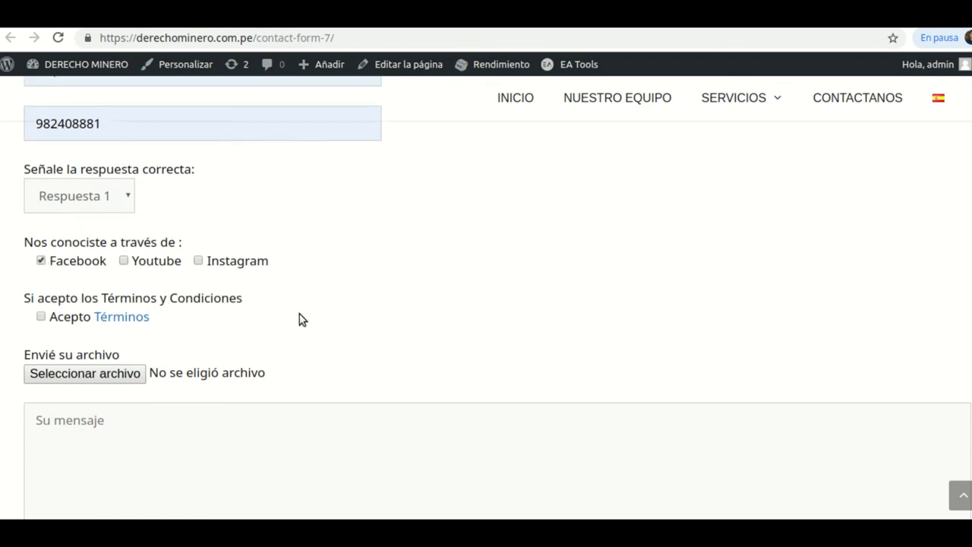
click(42, 290)
click(83, 348)
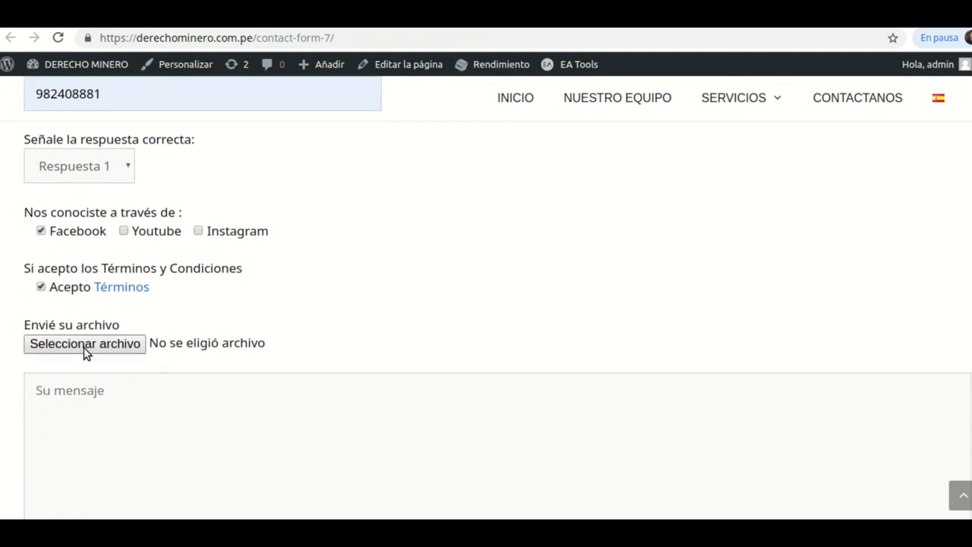
- Attach Selección_098.png, enter 'Este es otro mensaje de prueba 3' and send the form
click(425, 337)
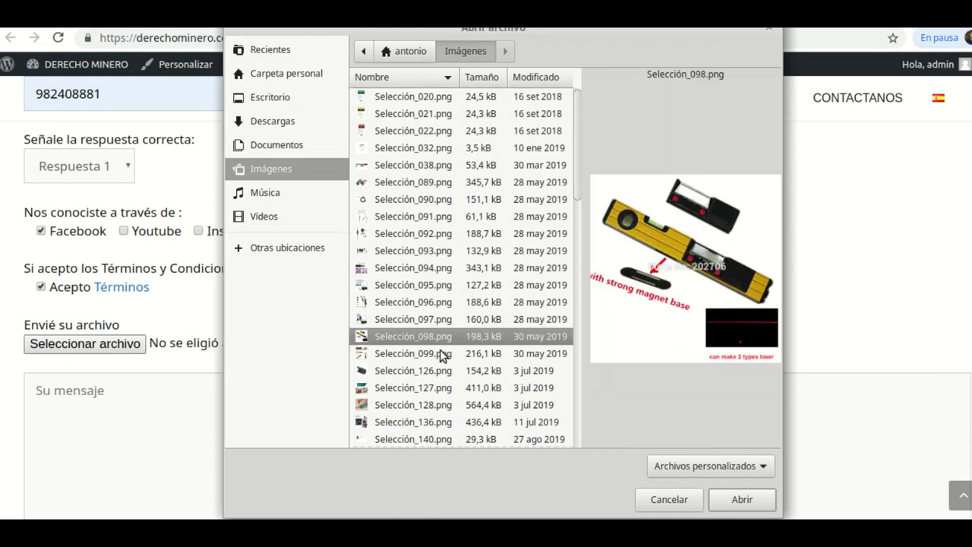
click(726, 502)
scroll(257, 330, down, 2)
click(96, 294)
text(Este es o)
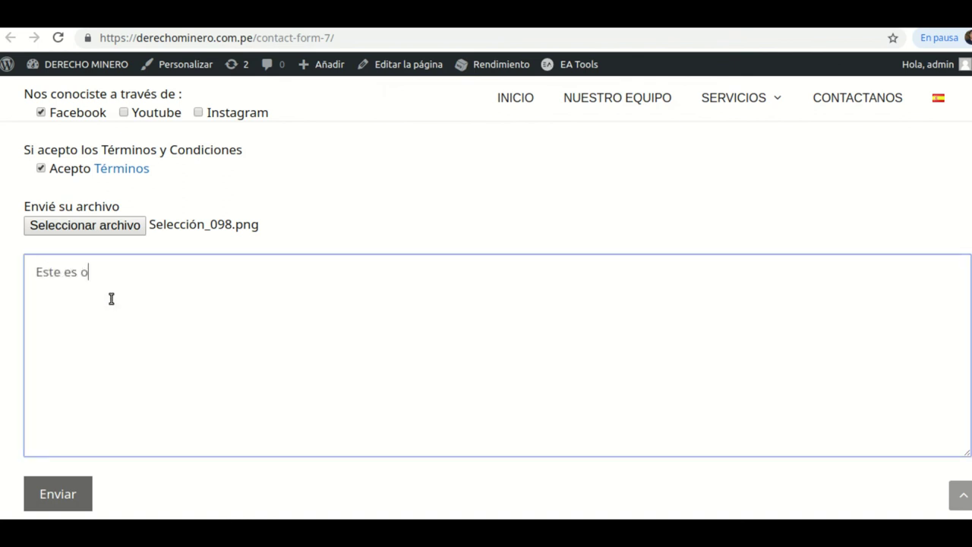
text(tro mensaje)
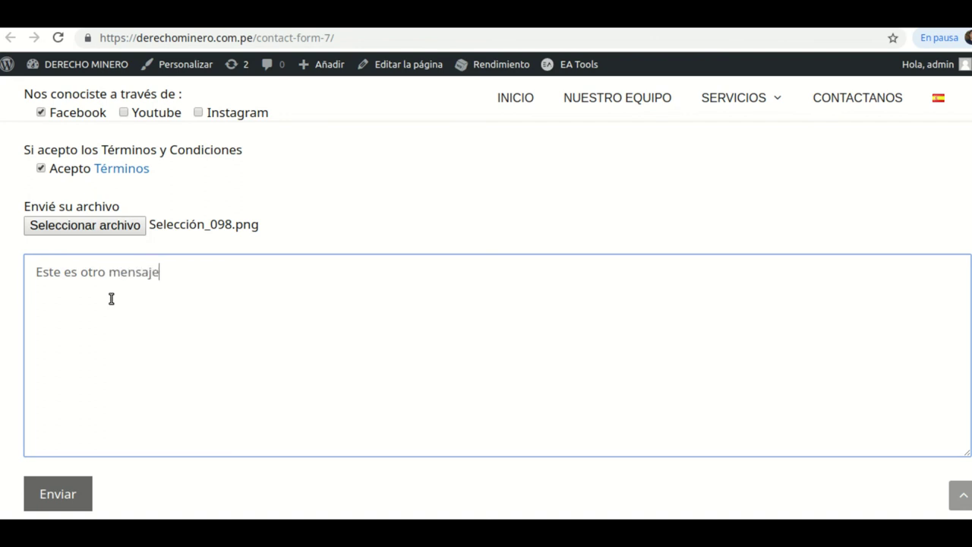
text( de prueba 3)
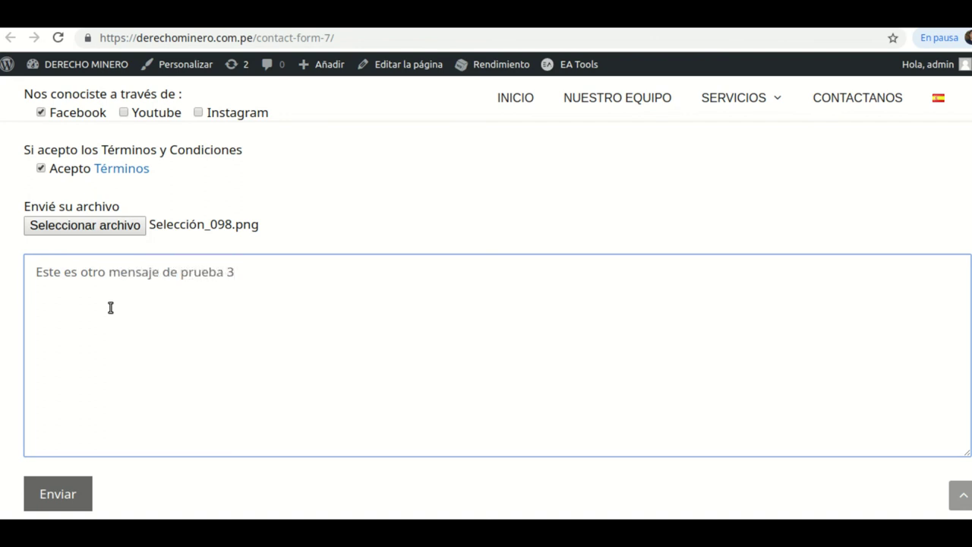
scroll(110, 307, down, 3)
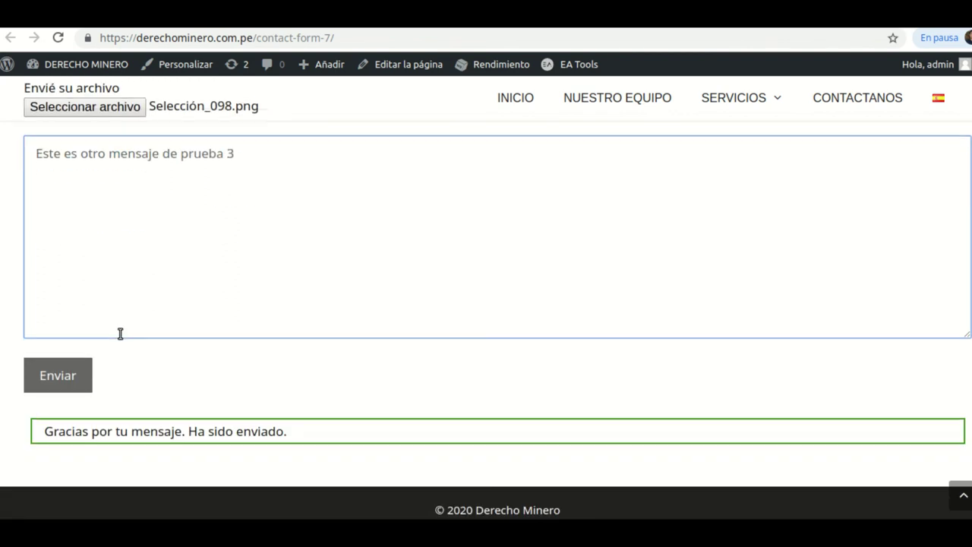
click(67, 378)
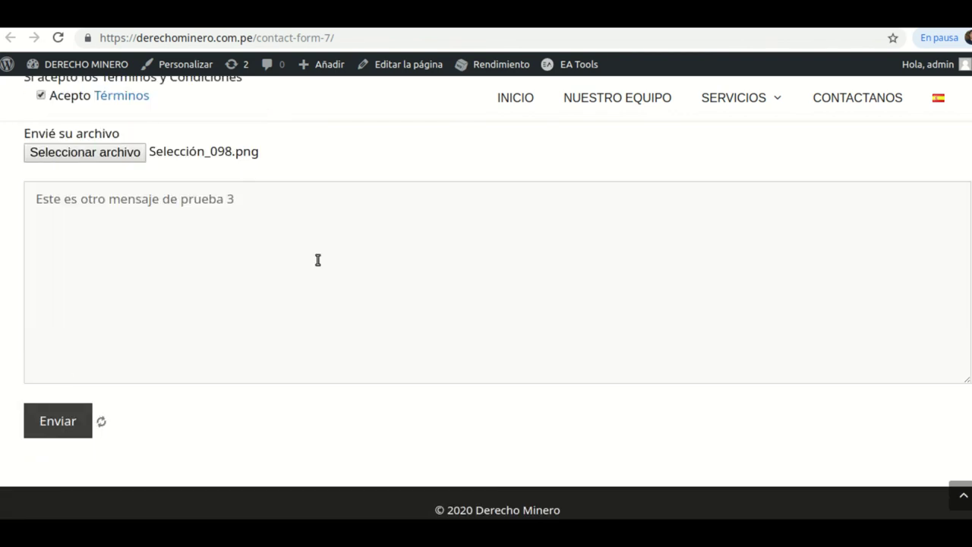
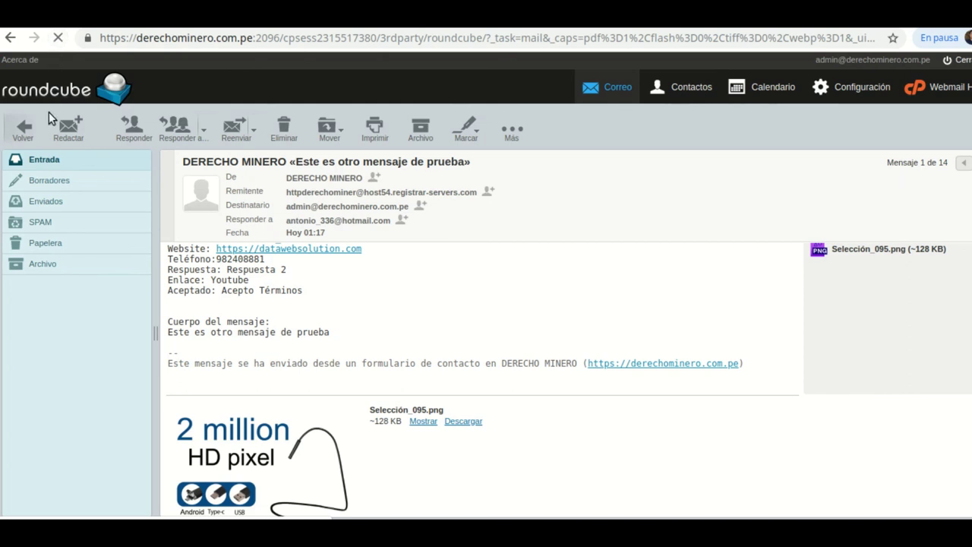
- Return to the inbox and open the newest starred DERECHO MINERO message with Selección_098.png attached
click(54, 160)
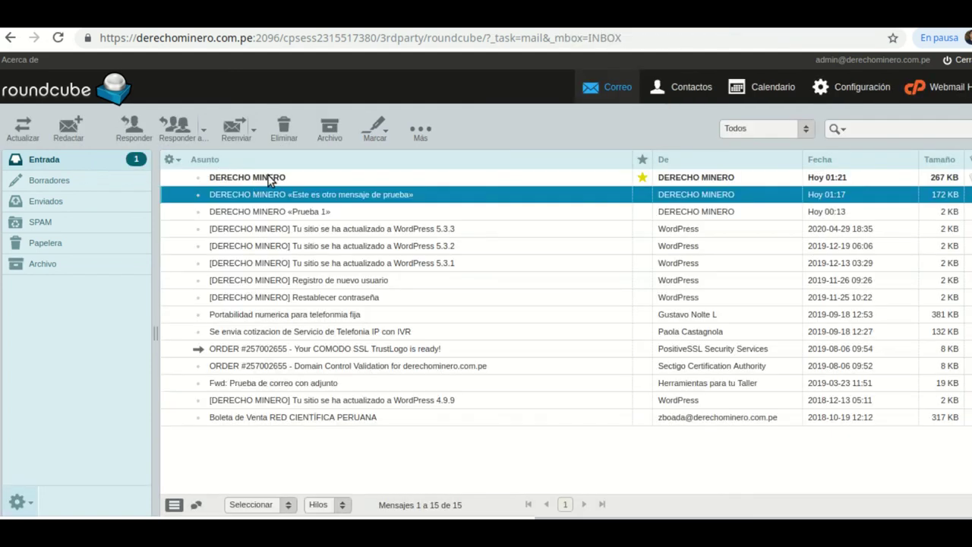
click(268, 179)
double_click(269, 177)
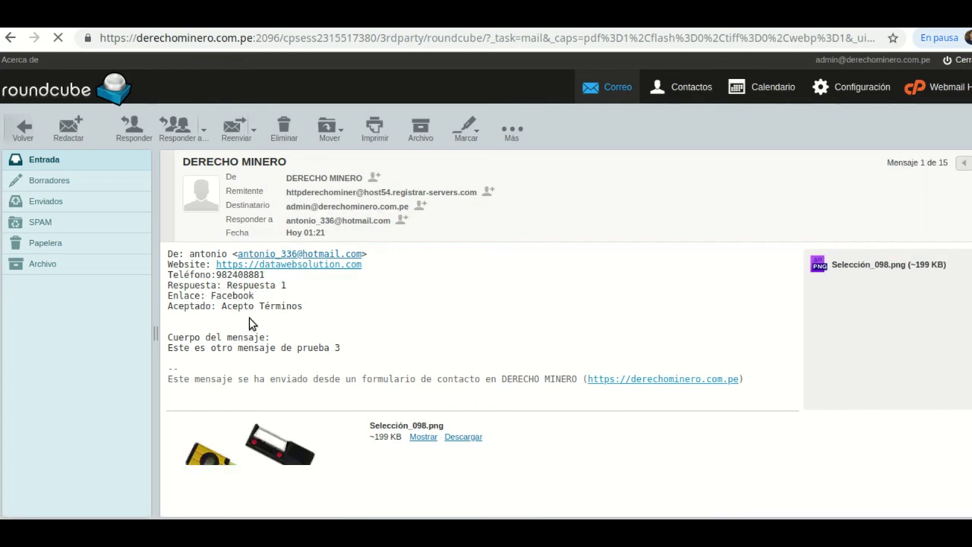
scroll(301, 391, down, 2)
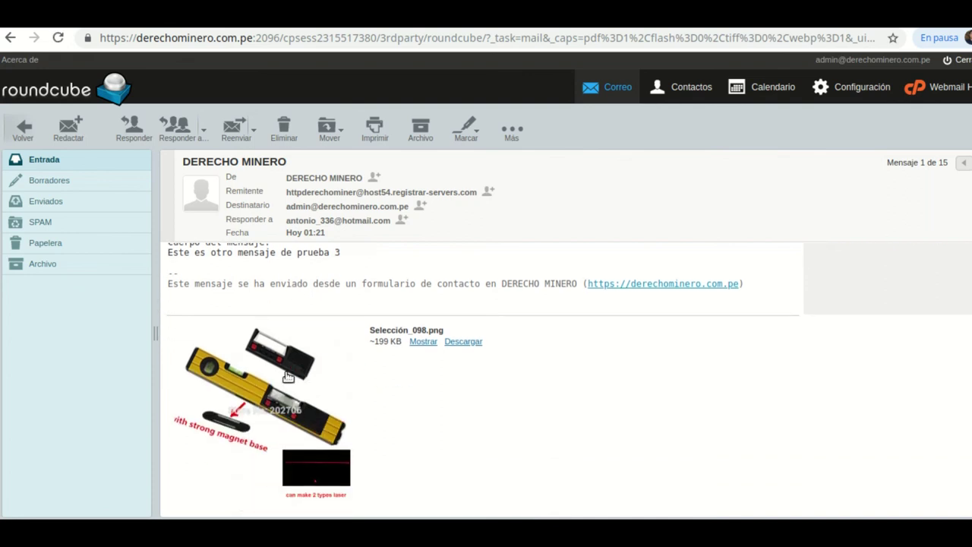
scroll(356, 417, up, 1)
scroll(319, 407, down, 1)
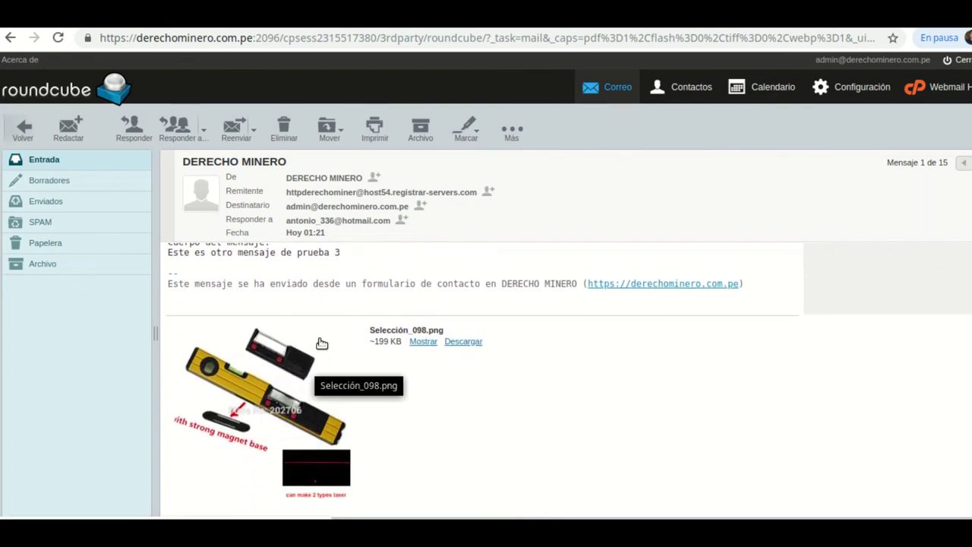
scroll(430, 278, up, 1)
scroll(414, 280, up, 1)
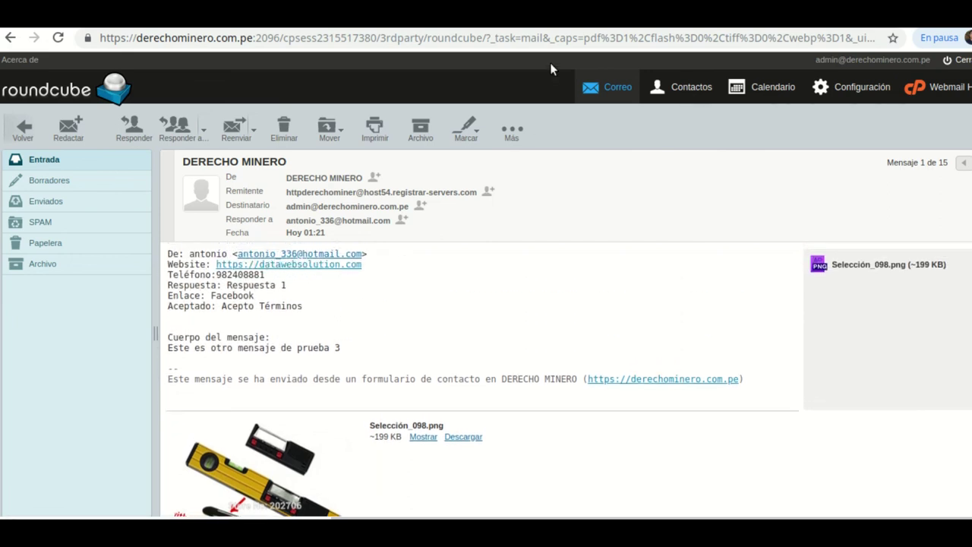
- Go to hotmail.com in a new tab and open the DERECHO MINERO email in Correo no deseado
key(ctrl+t)
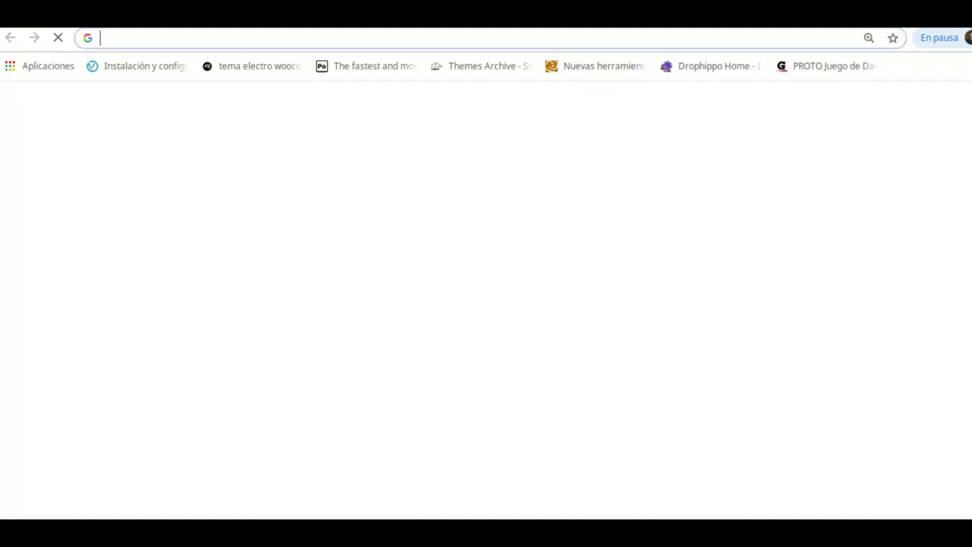
text(hotmail.com)
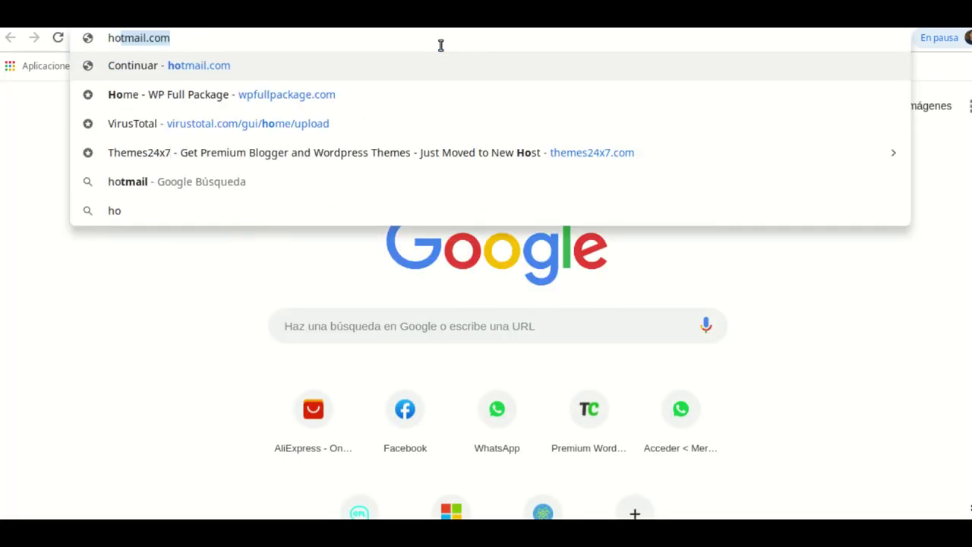
key(Return)
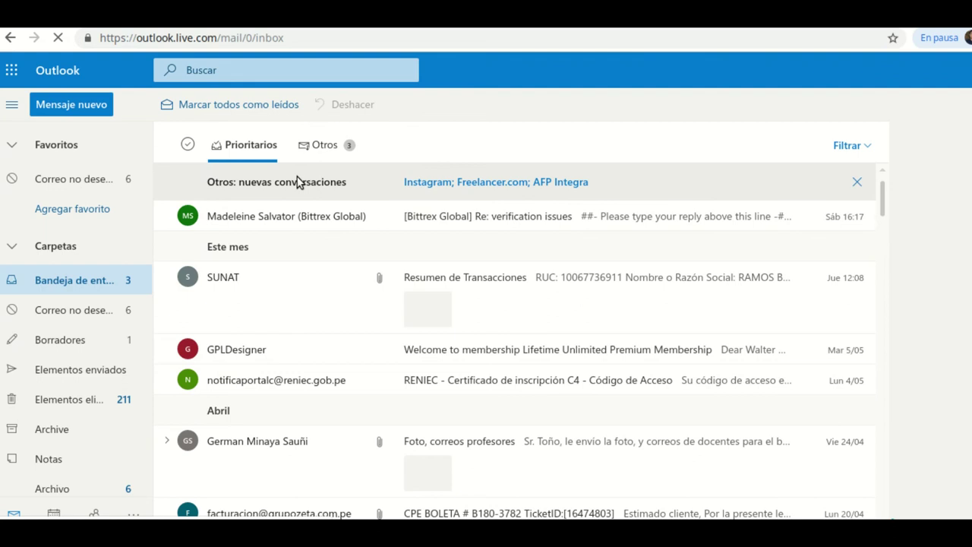
click(322, 146)
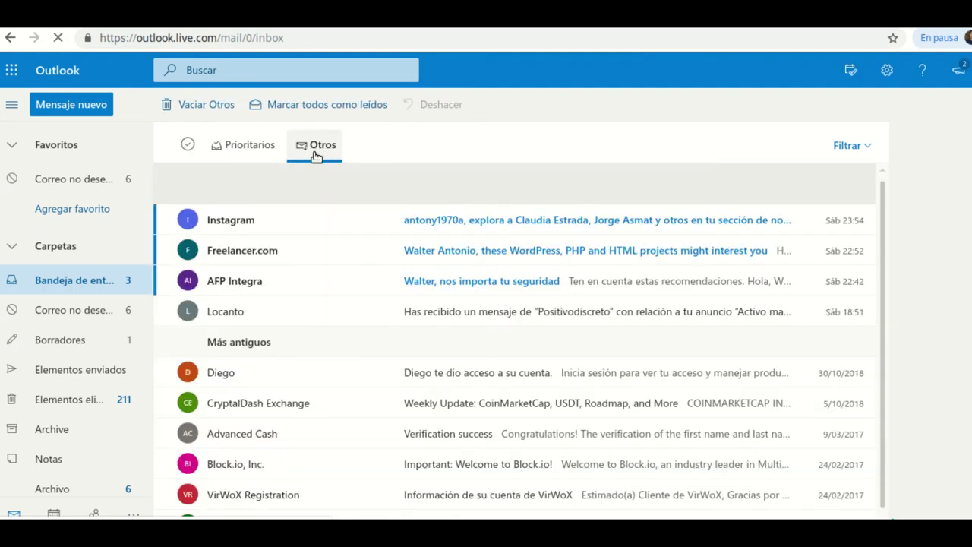
click(82, 311)
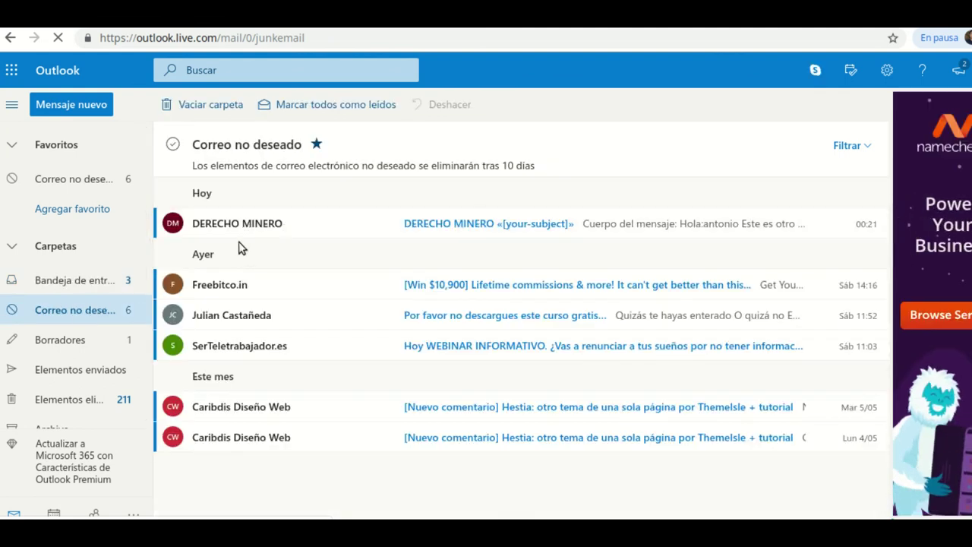
click(267, 233)
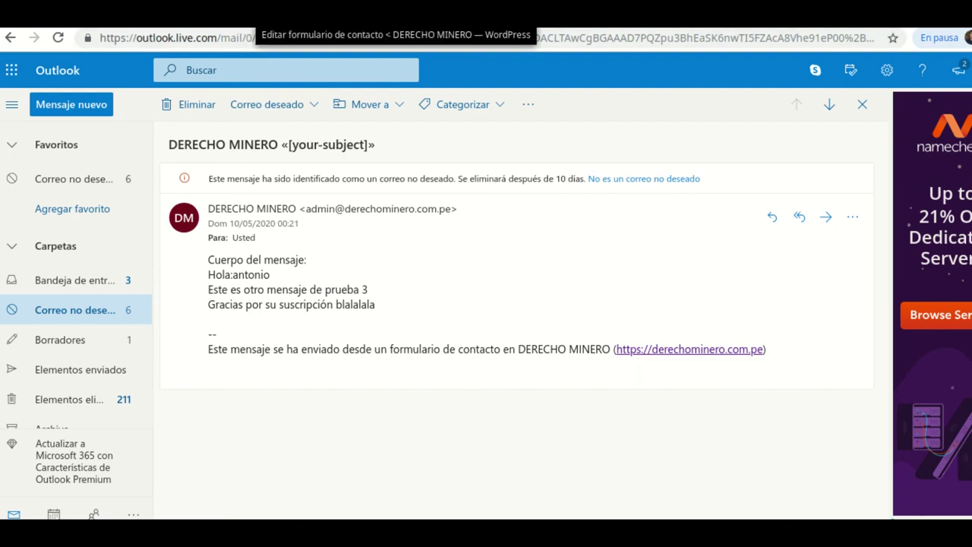
- Switch back to the WordPress editor for Formulario de contacto 1
click(273, 14)
scroll(494, 293, up, 5)
scroll(494, 288, up, 15)
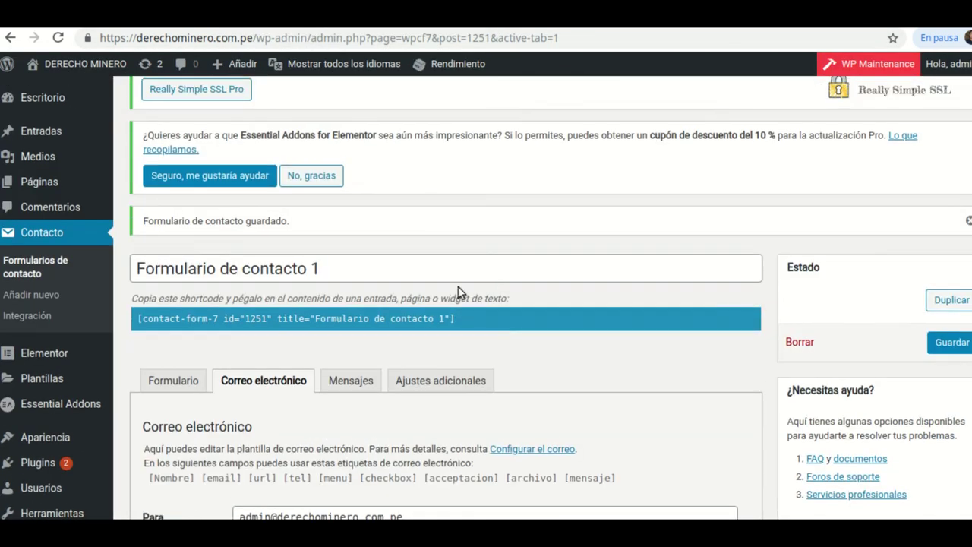
- Show the form's Mensajes tab and compare it with the live contact form page
click(354, 384)
scroll(506, 334, down, 4)
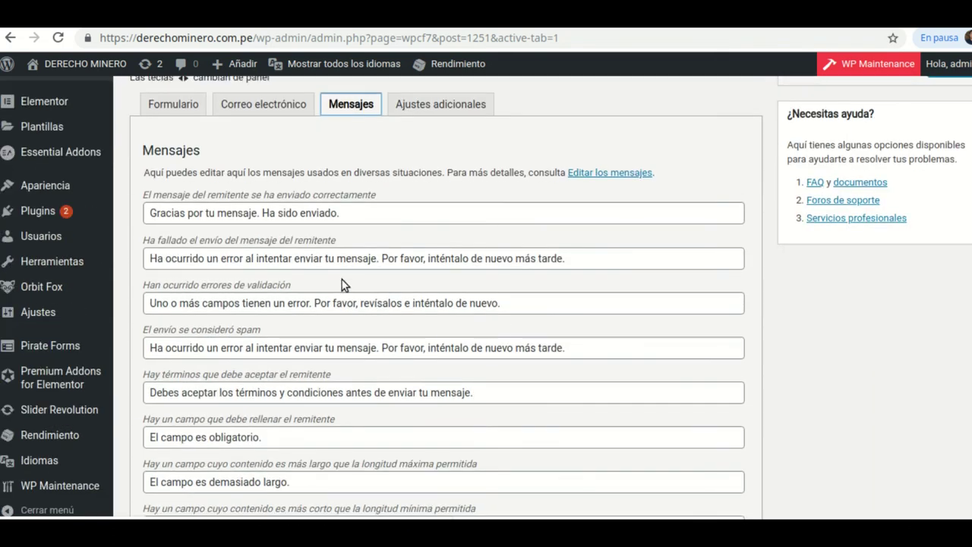
scroll(319, 243, down, 2)
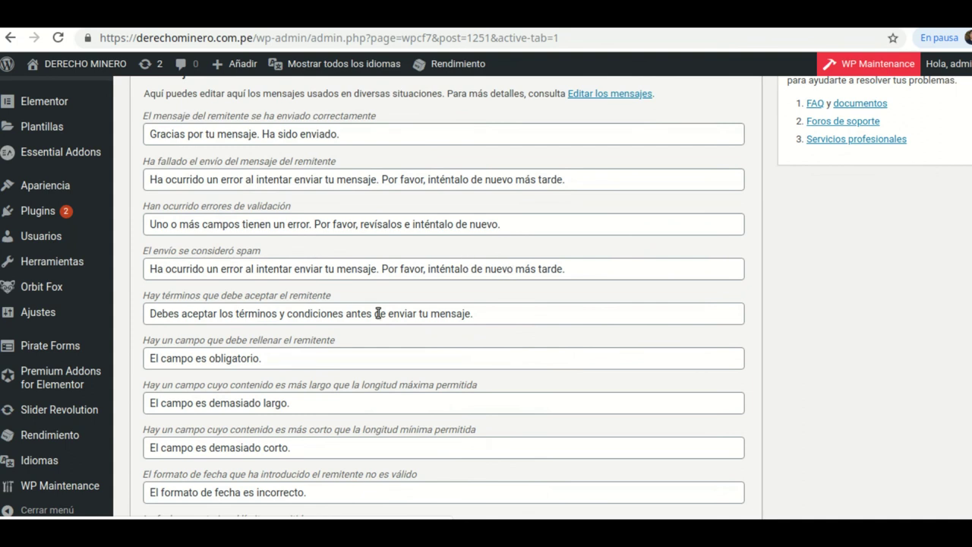
scroll(318, 311, up, 2)
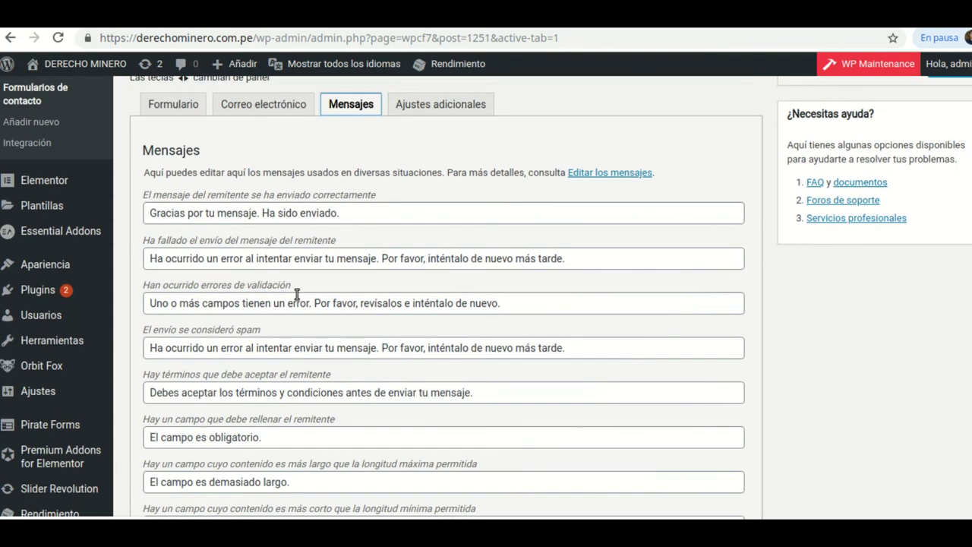
key(ctrl+Tab)
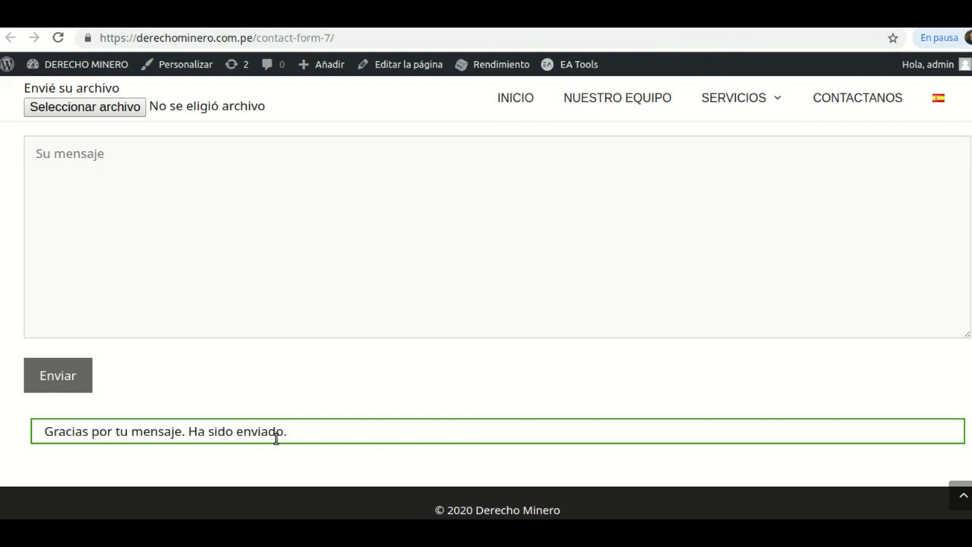
key(ctrl+shift+Tab)
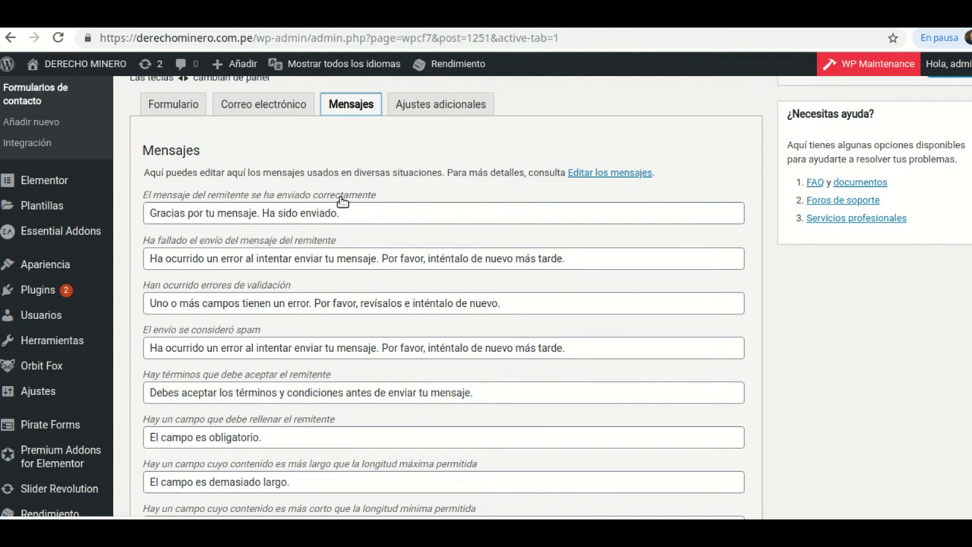
- Select the success and send-failure message texts, then scroll down to the Guardar button
drag(325, 212, 278, 213)
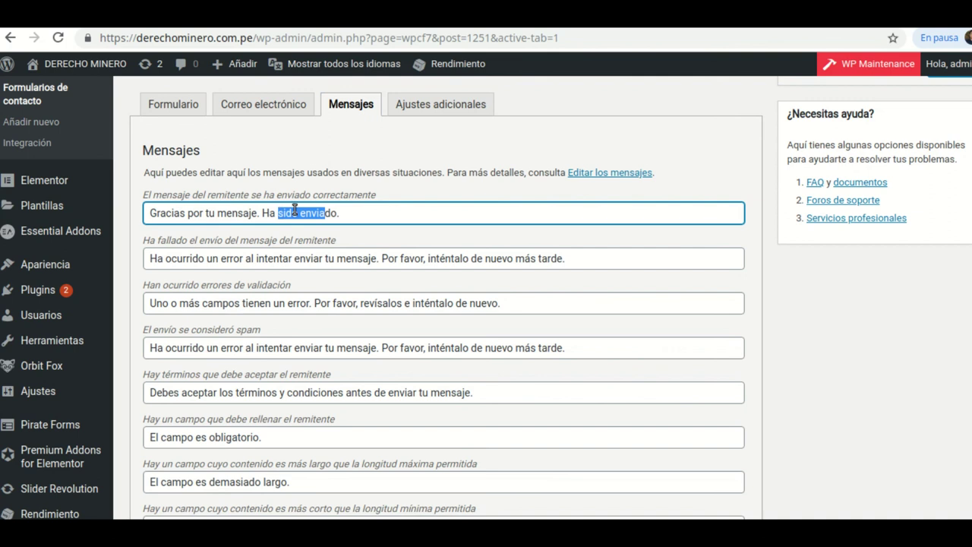
click(346, 215)
triple_click(247, 215)
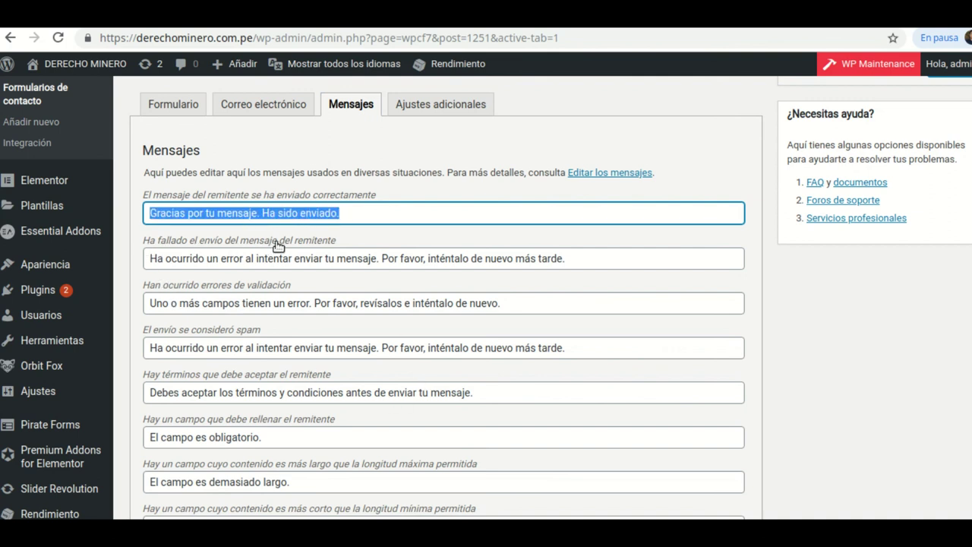
click(579, 263)
drag(577, 263, 157, 253)
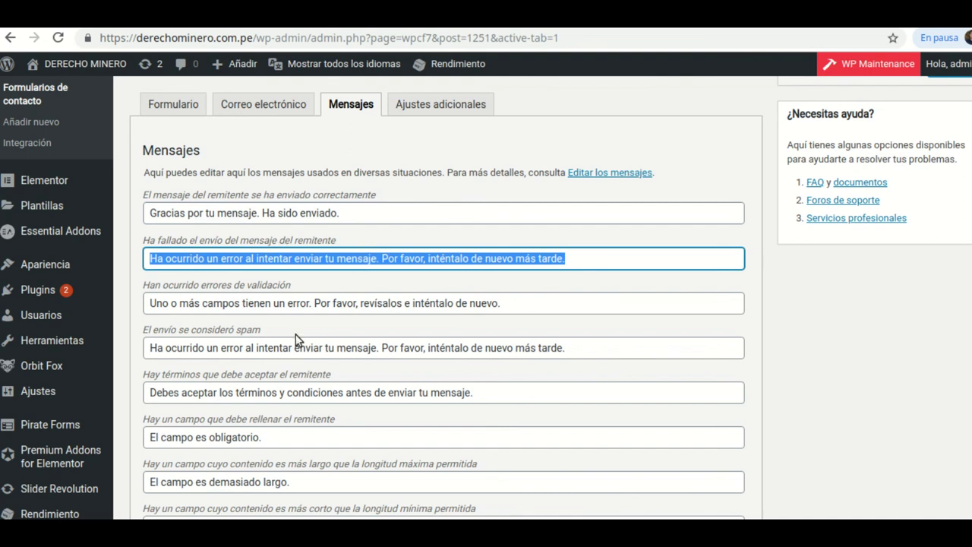
scroll(381, 369, down, 2)
scroll(368, 357, down, 1)
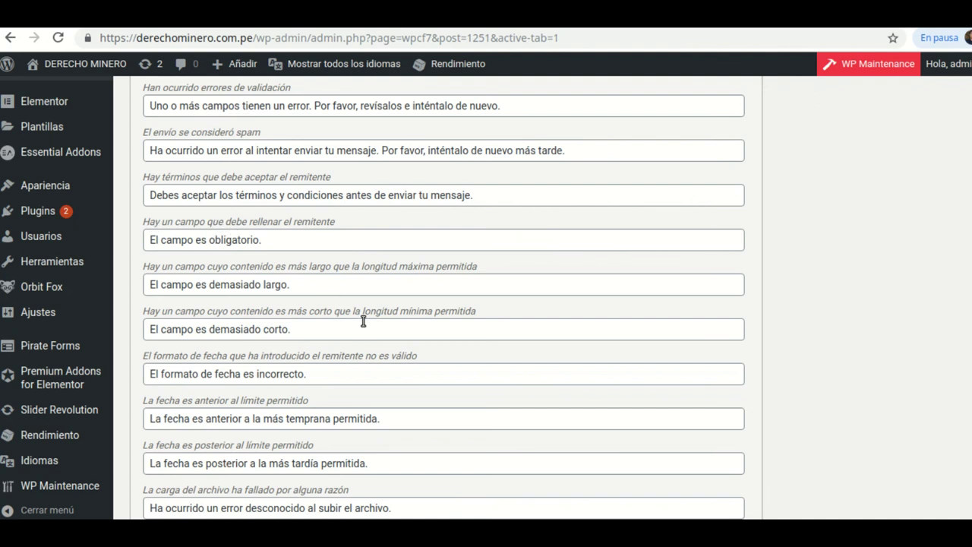
scroll(362, 319, down, 6)
scroll(362, 324, down, 1)
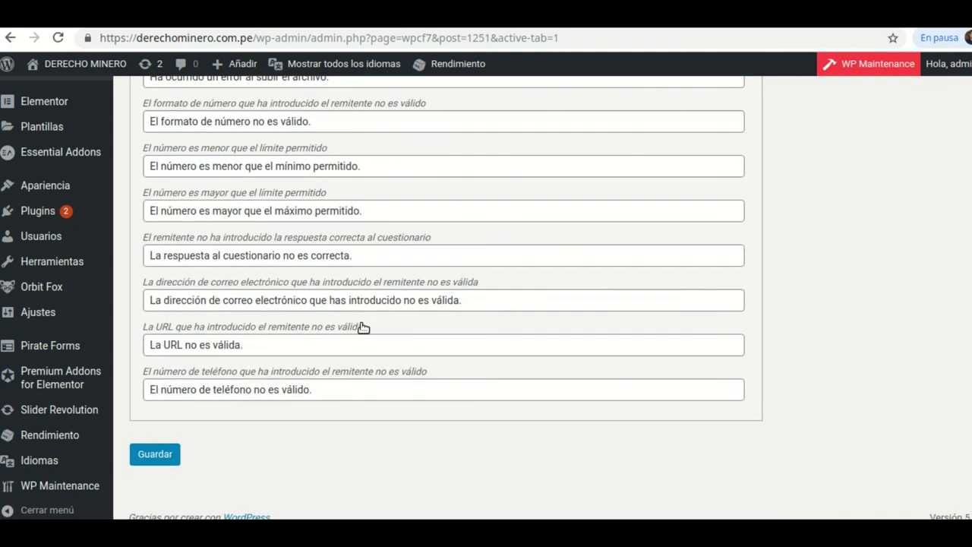
scroll(517, 323, up, 6)
scroll(497, 310, up, 3)
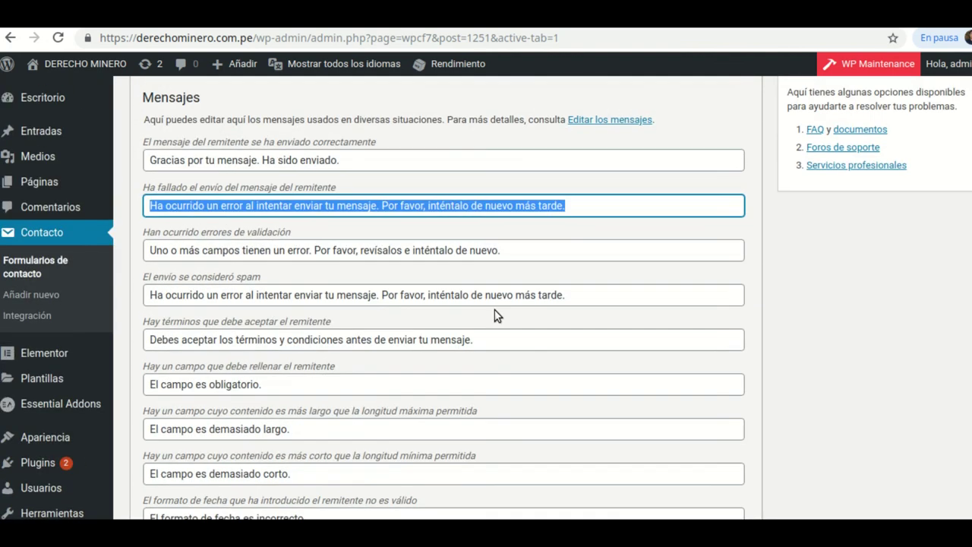
scroll(495, 313, down, 8)
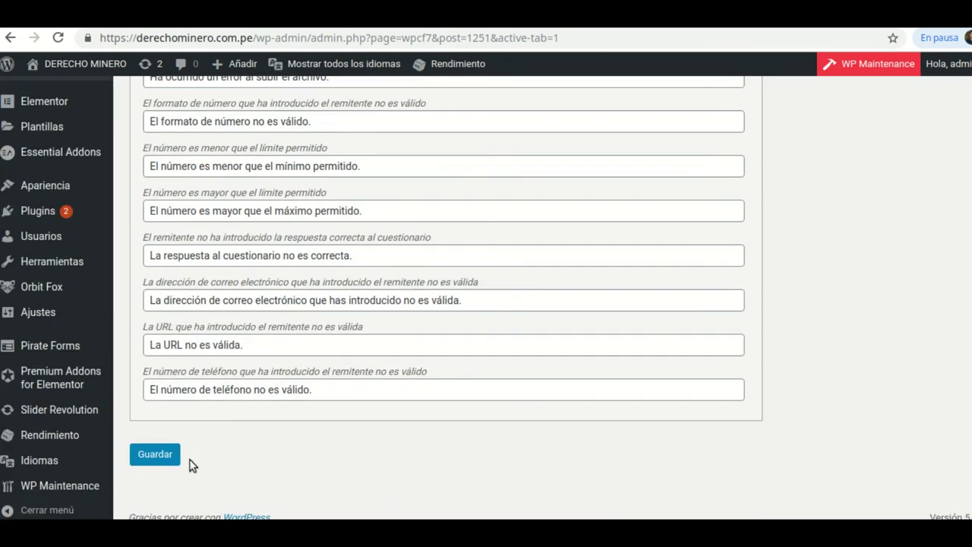
- Save the form's Mensajes settings with Guardar and review the saved editor page
click(176, 454)
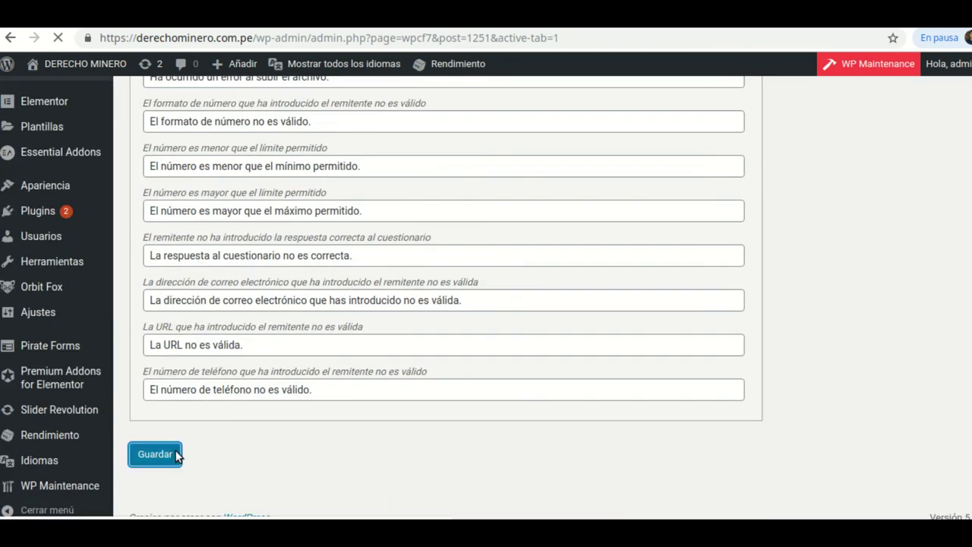
scroll(417, 402, down, 5)
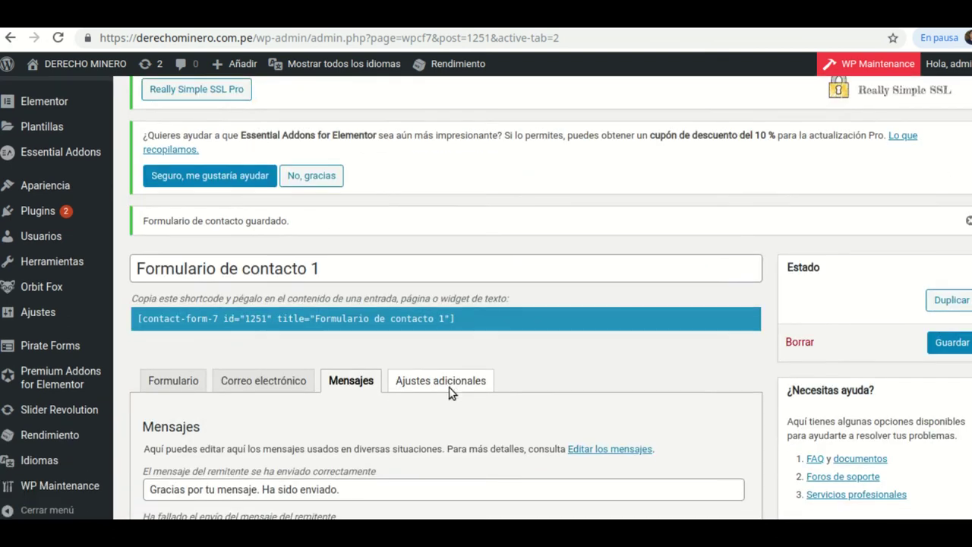
scroll(448, 391, down, 7)
scroll(433, 388, up, 5)
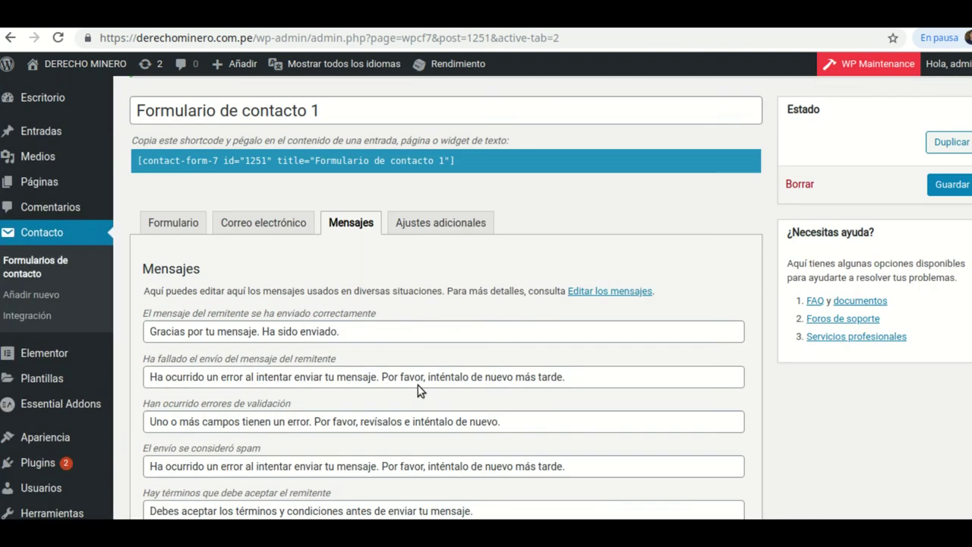
scroll(417, 391, up, 2)
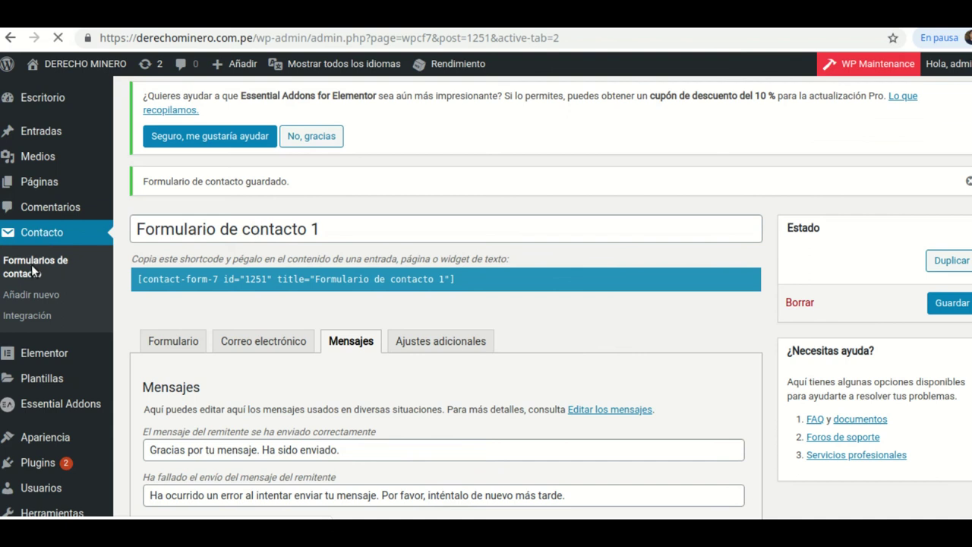
scroll(167, 289, down, 3)
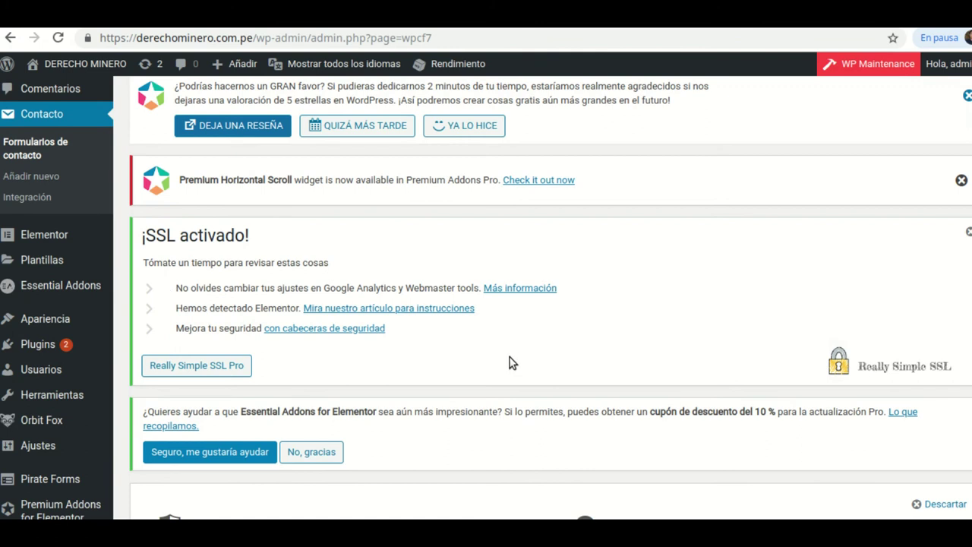
scroll(511, 363, down, 5)
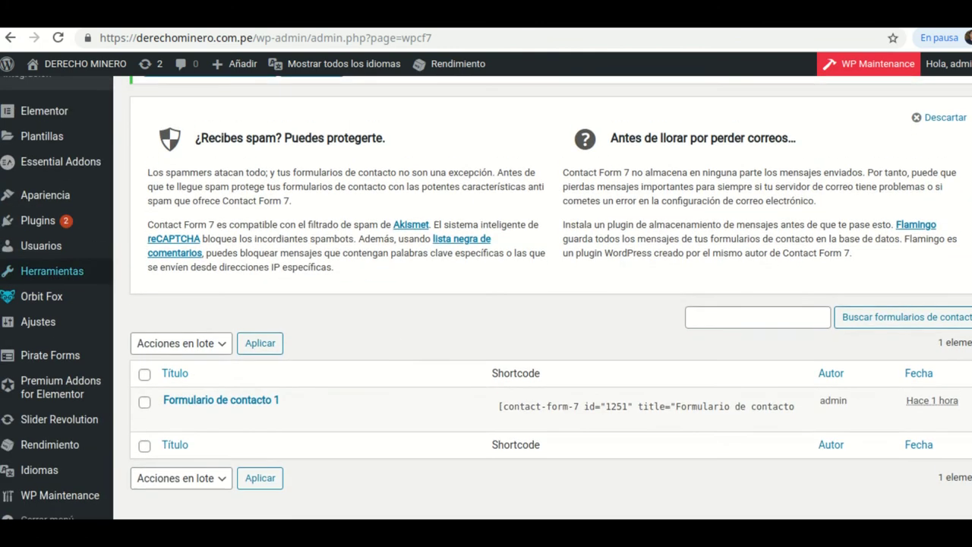
scroll(46, 304, up, 3)
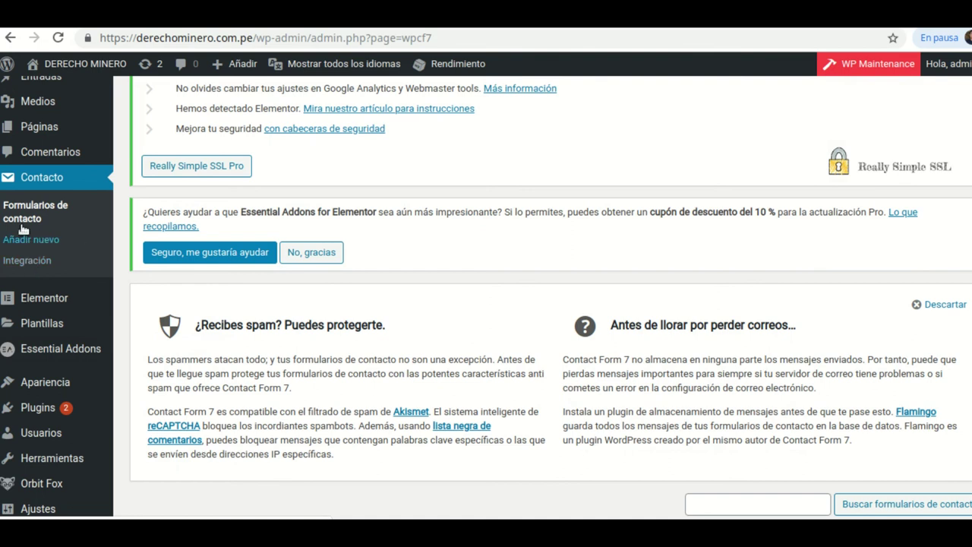
scroll(395, 320, down, 3)
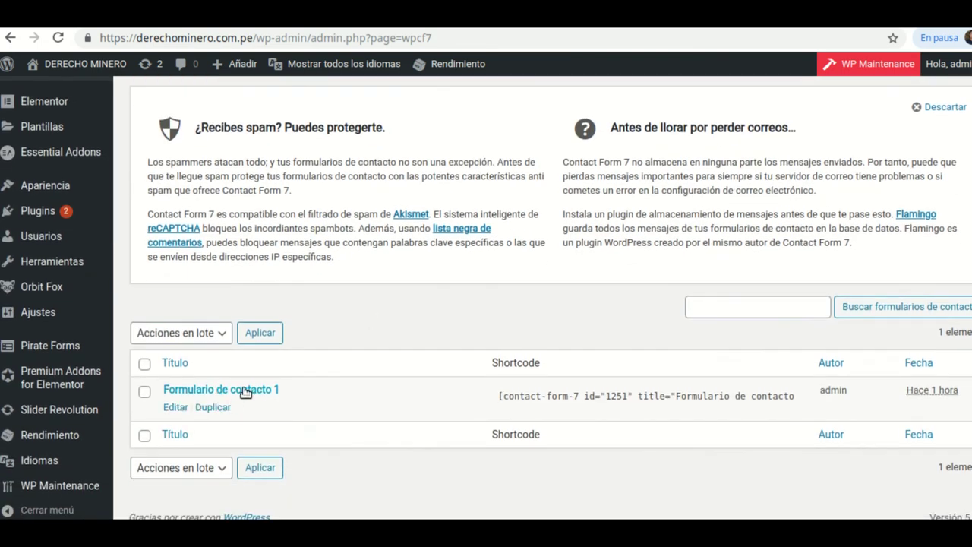
scroll(261, 390, up, 6)
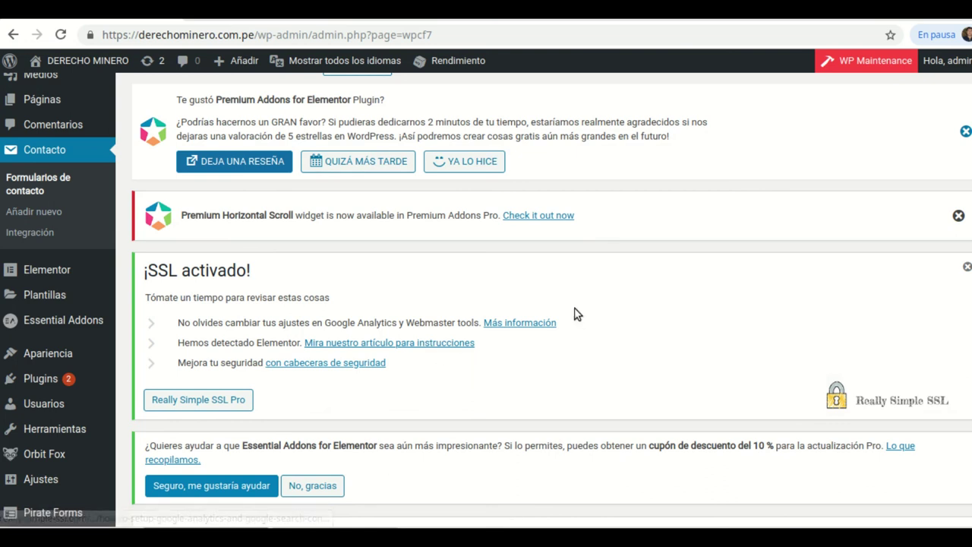
scroll(575, 313, down, 1)
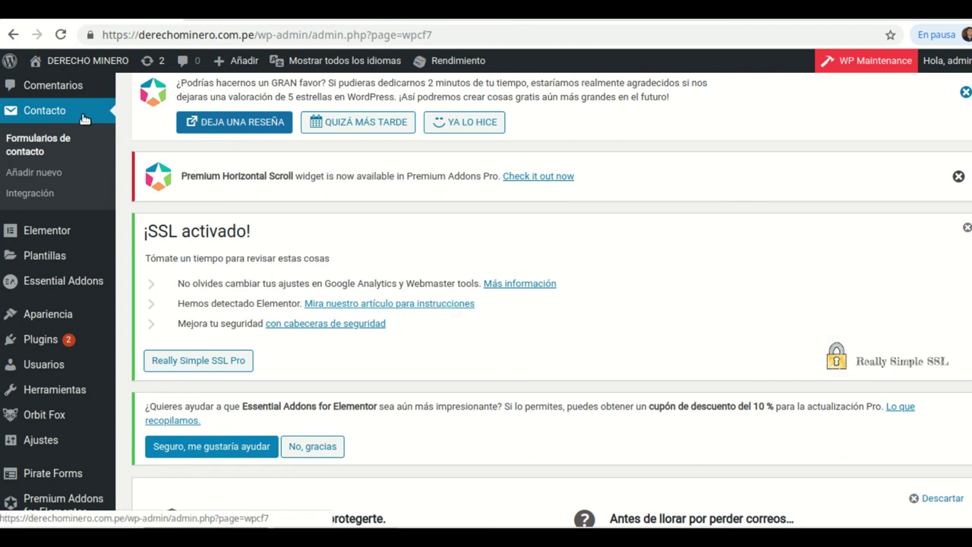
- Go to Contacto > Integración and scroll down to the reCAPTCHA card
click(24, 196)
scroll(444, 311, down, 1)
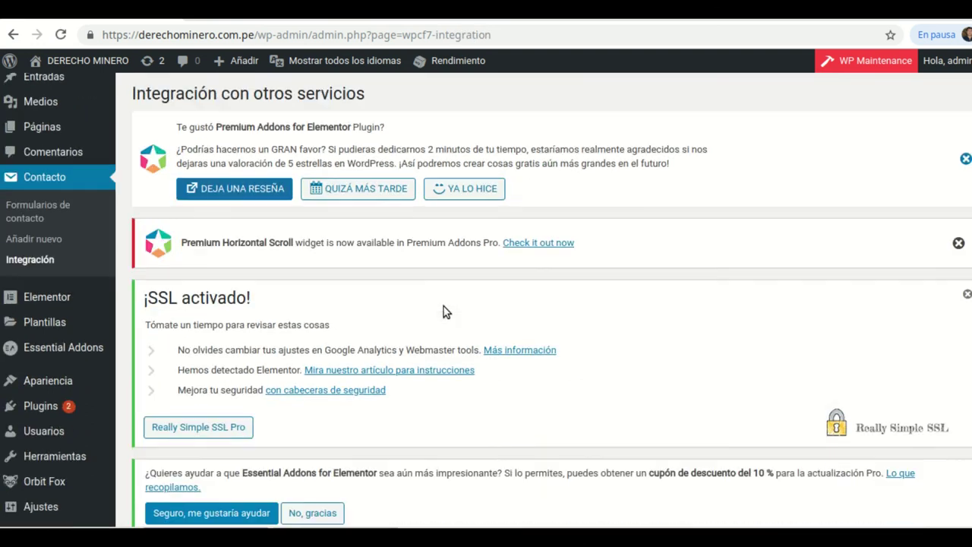
scroll(444, 307, down, 5)
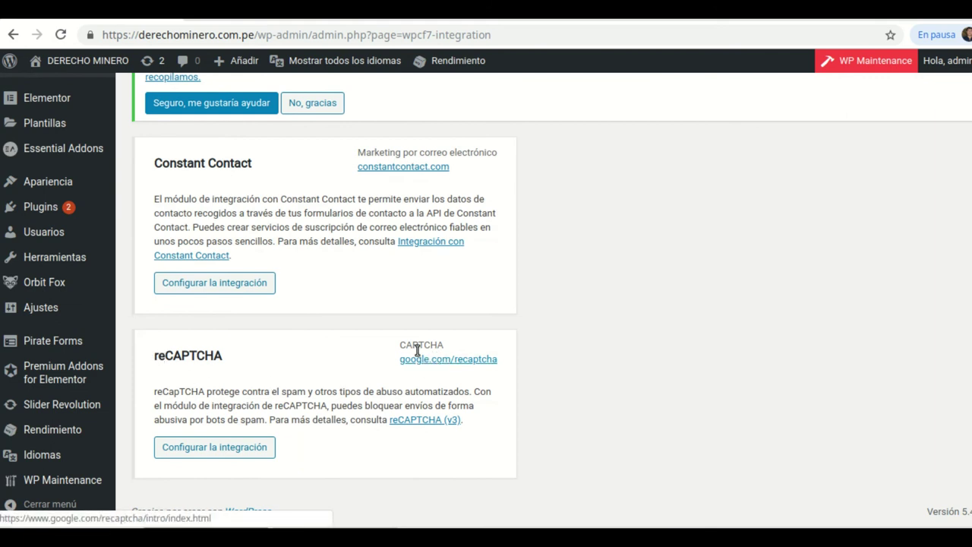
- Open google.com/recaptcha in a new tab, dismiss the translate offer, and enter the Admin console
right_click(461, 360)
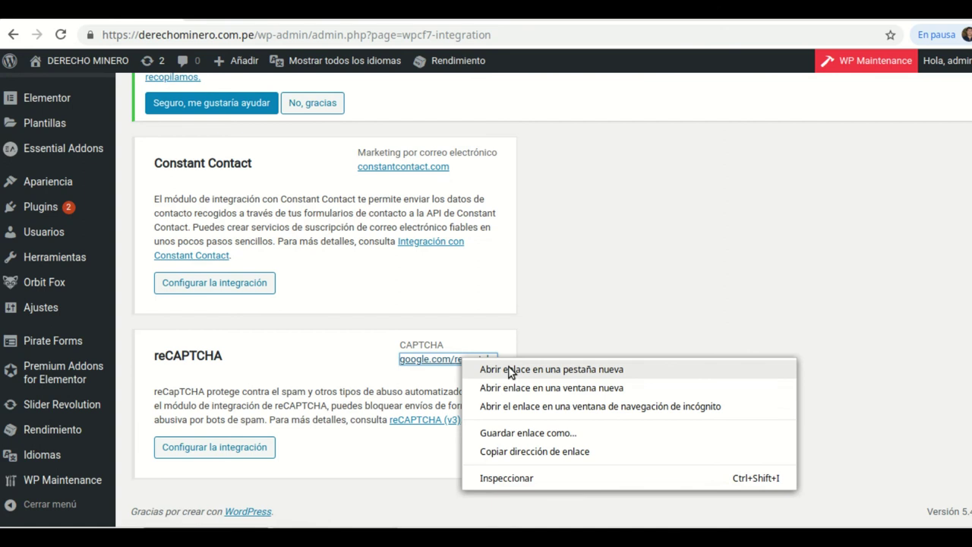
click(510, 370)
key(ctrl+Tab)
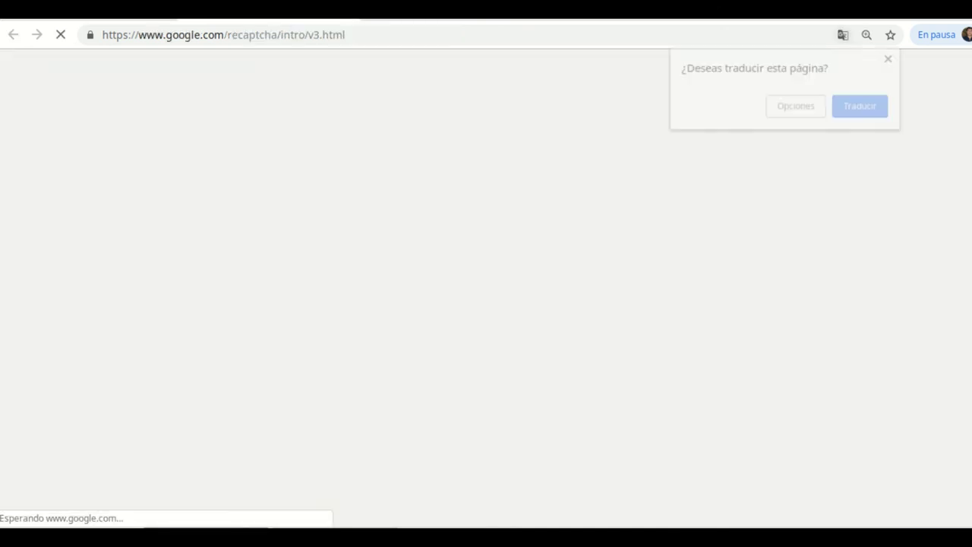
click(891, 58)
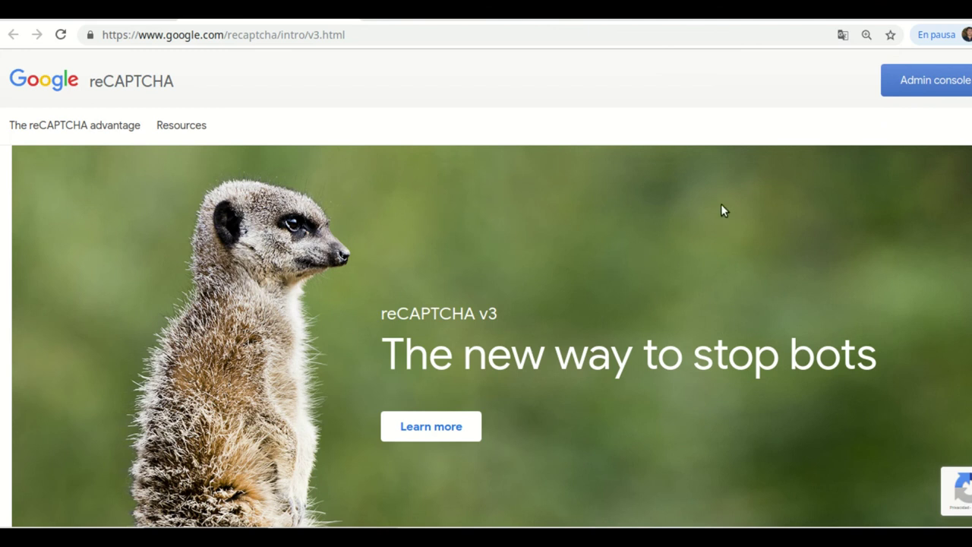
click(940, 85)
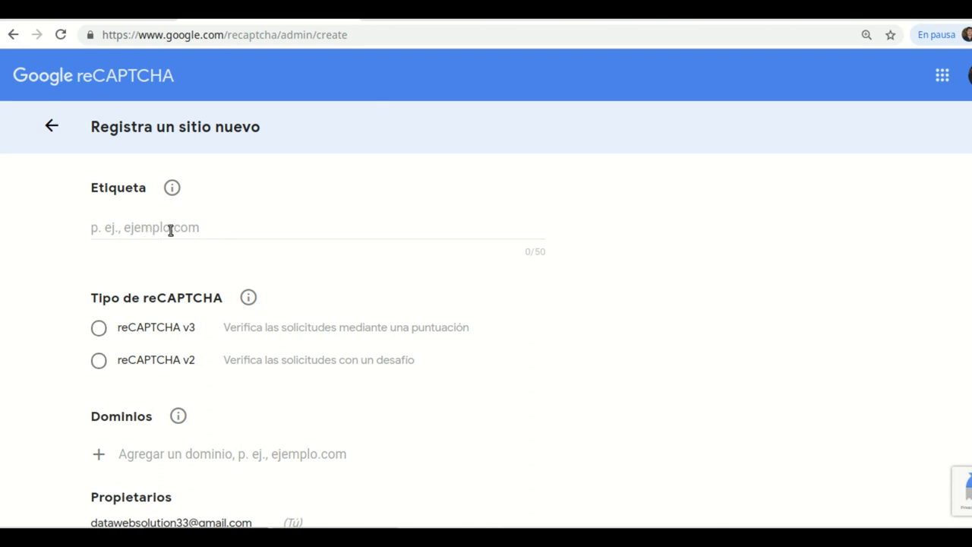
- Enter the label 'derechoninero.co' and choose reCAPTCHA v3 as the type
click(142, 228)
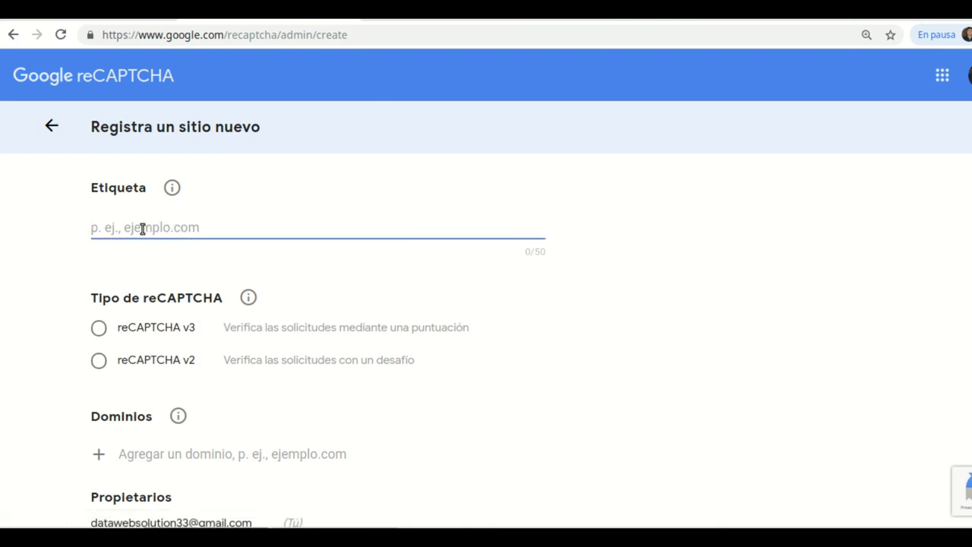
text(derechon)
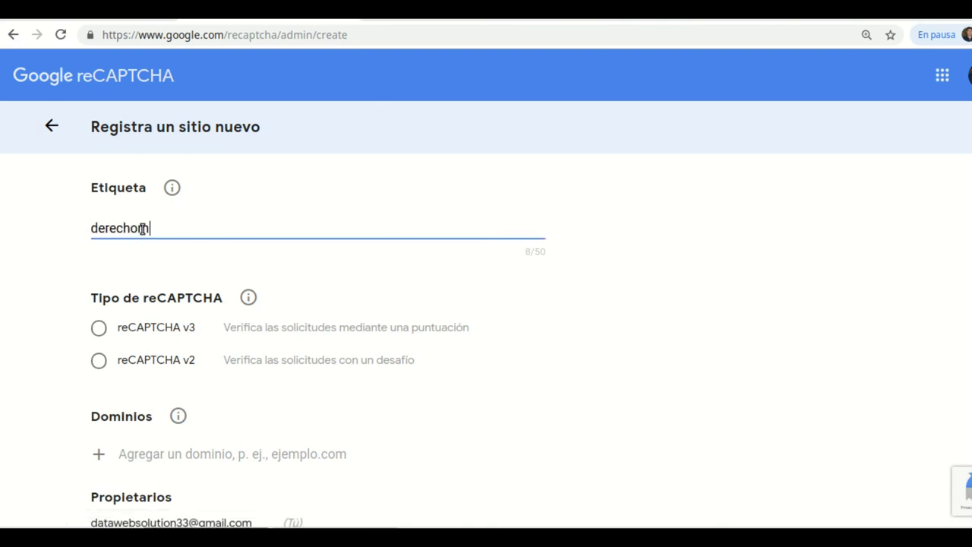
text(inero.com.pe)
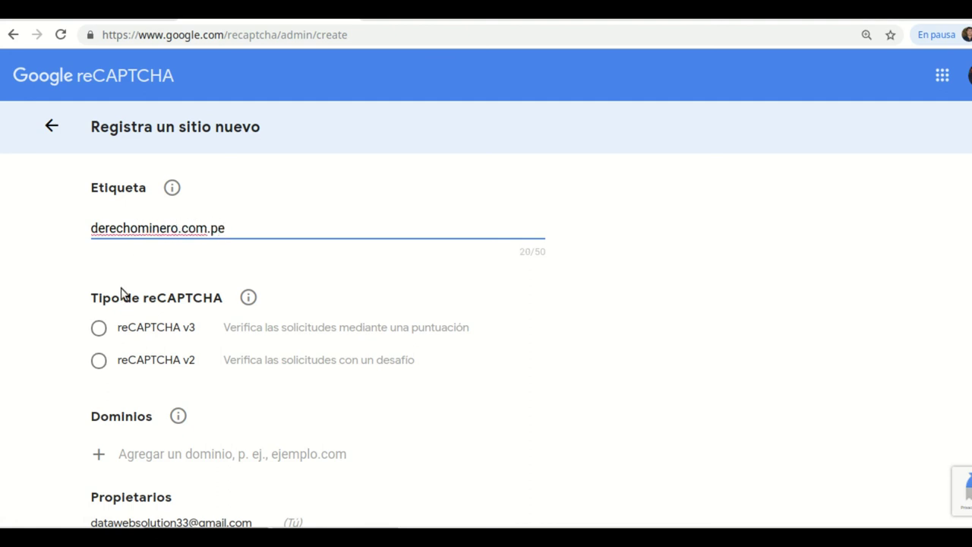
click(99, 328)
scroll(262, 326, down, 2)
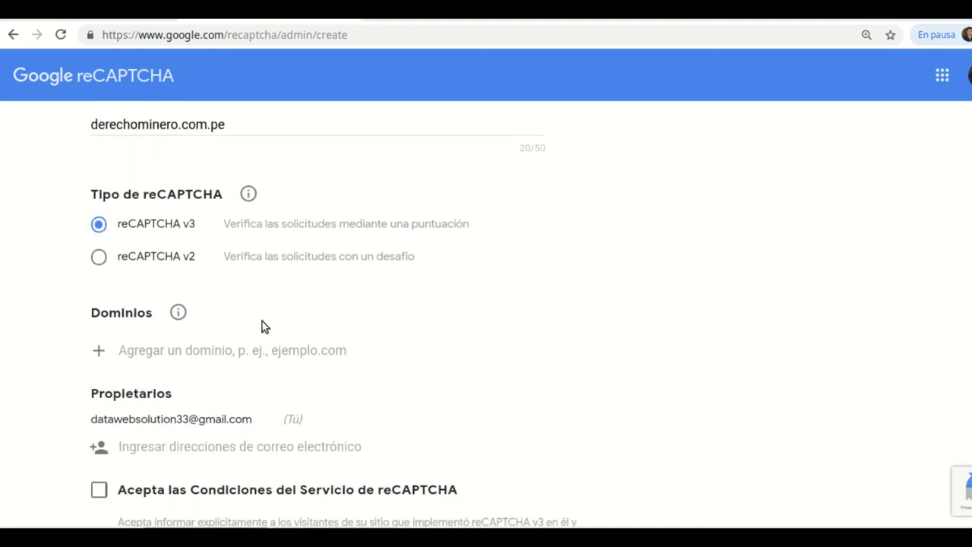
scroll(434, 322, down, 1)
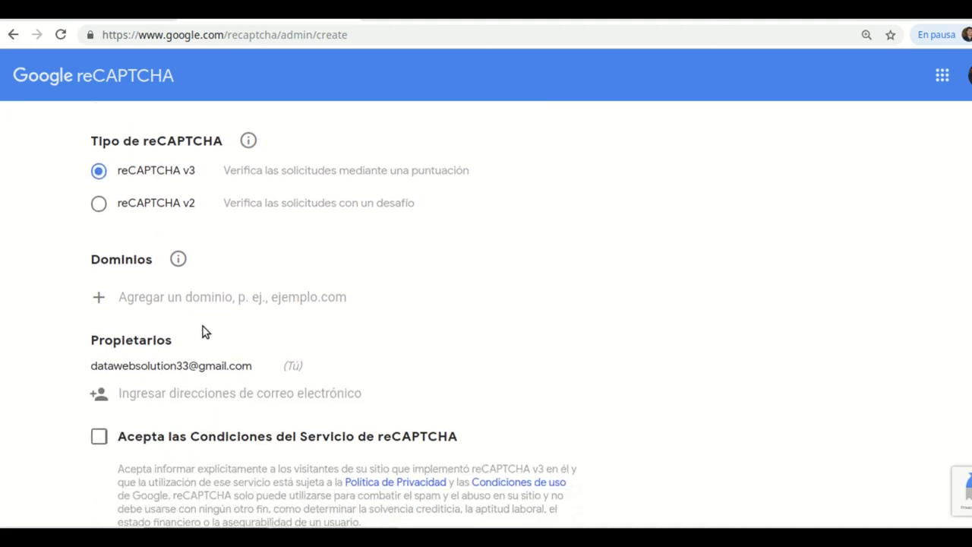
scroll(258, 306, up, 2)
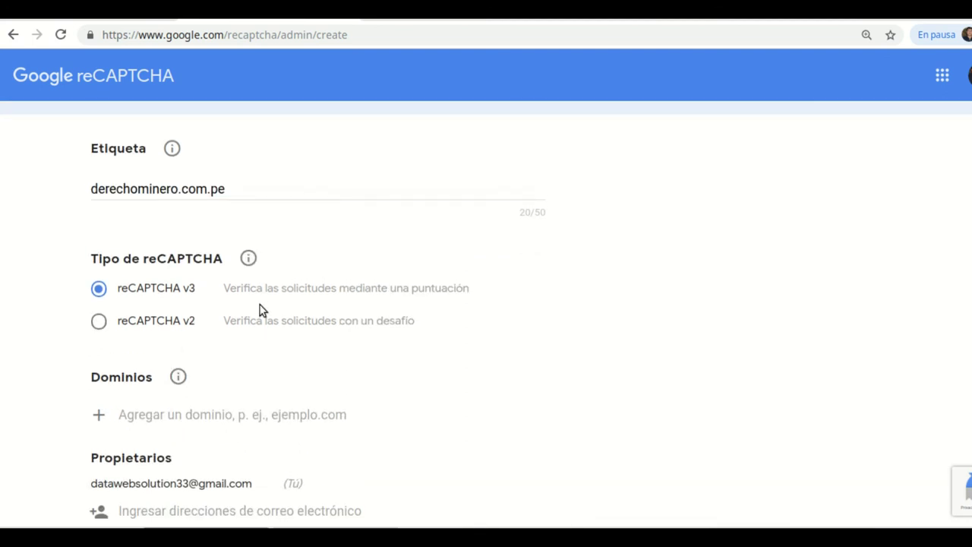
scroll(260, 305, down, 2)
- Add the domain derechominero.com.pe and accept the reCAPTCHA terms of service
click(162, 296)
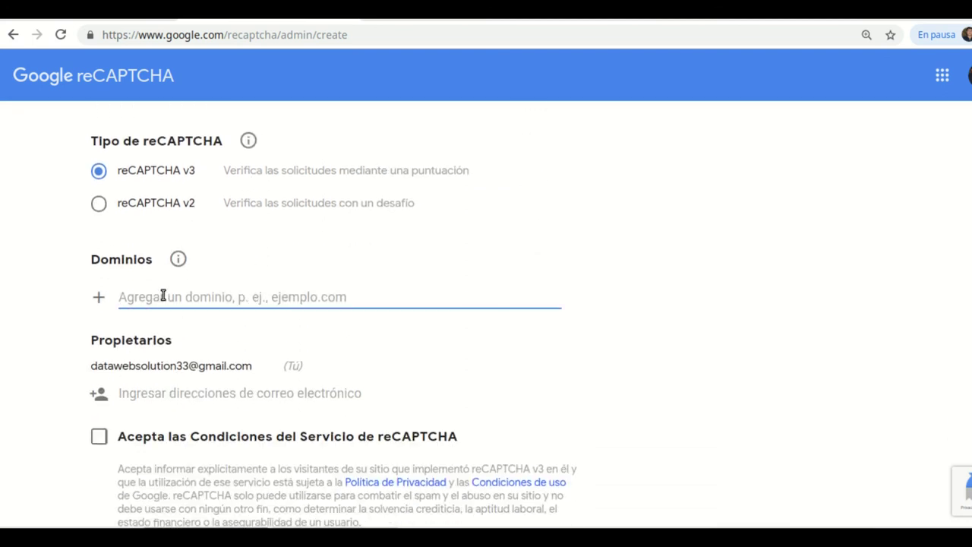
text(derechominero.com.pe)
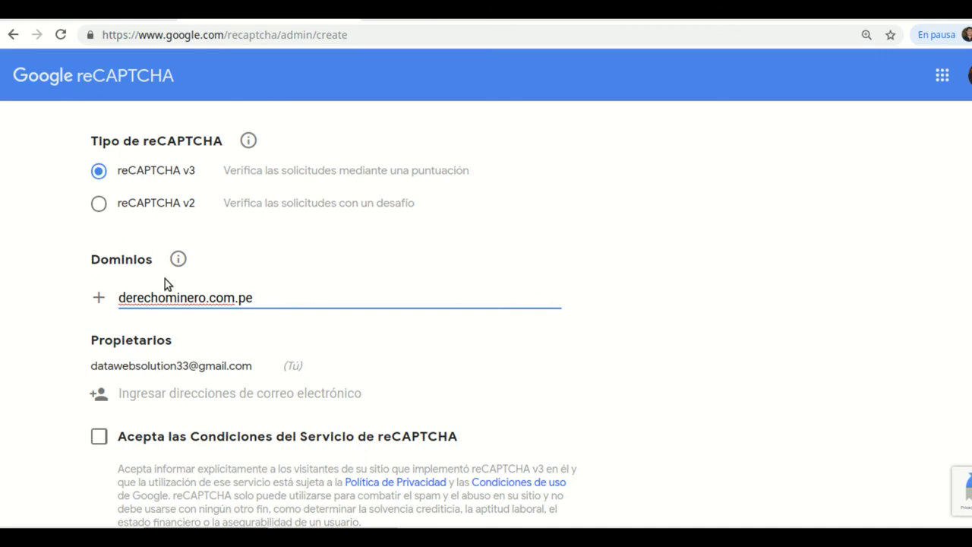
scroll(474, 344, down, 3)
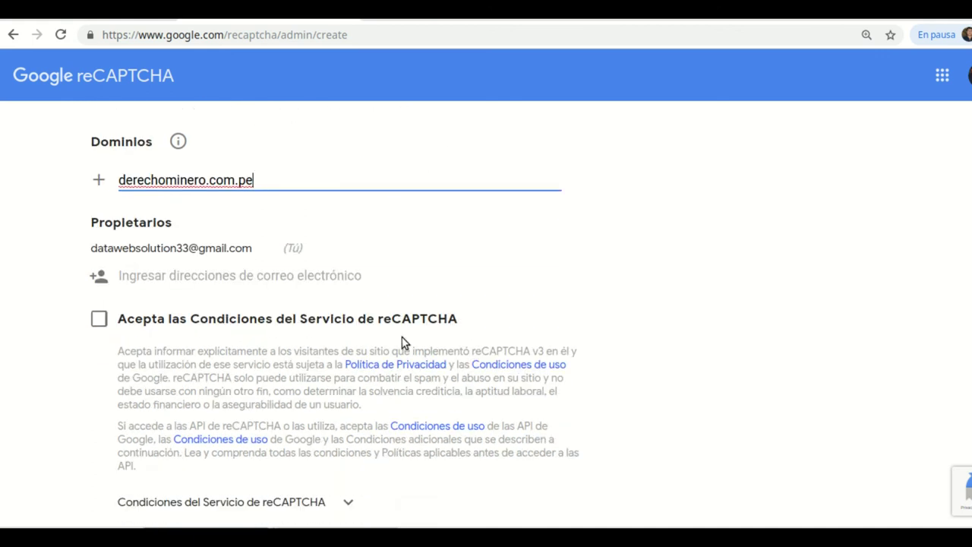
scroll(178, 274, down, 1)
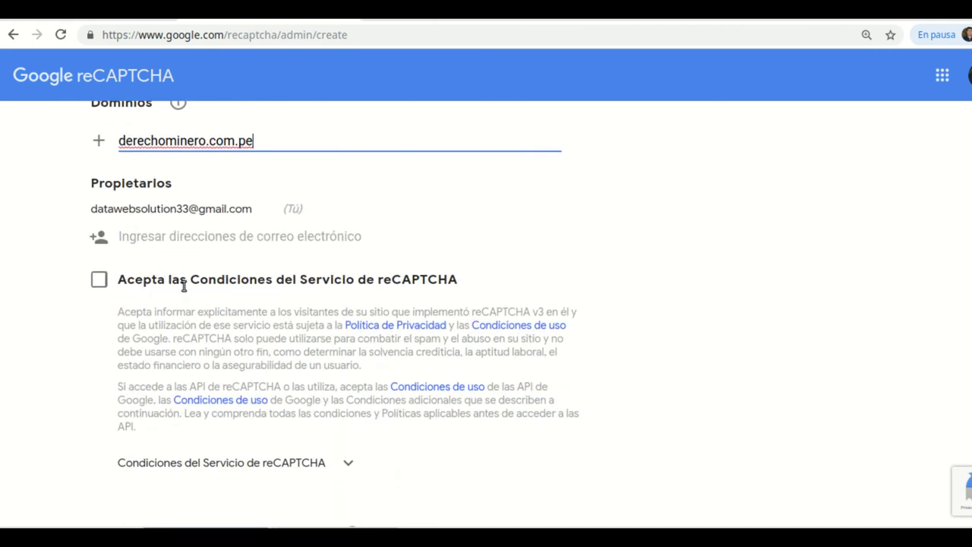
click(99, 279)
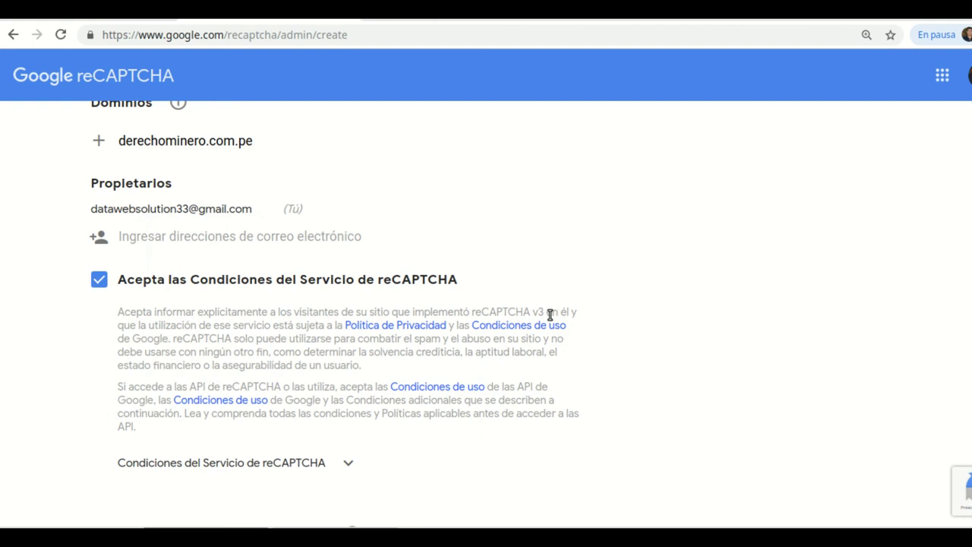
scroll(541, 316, down, 3)
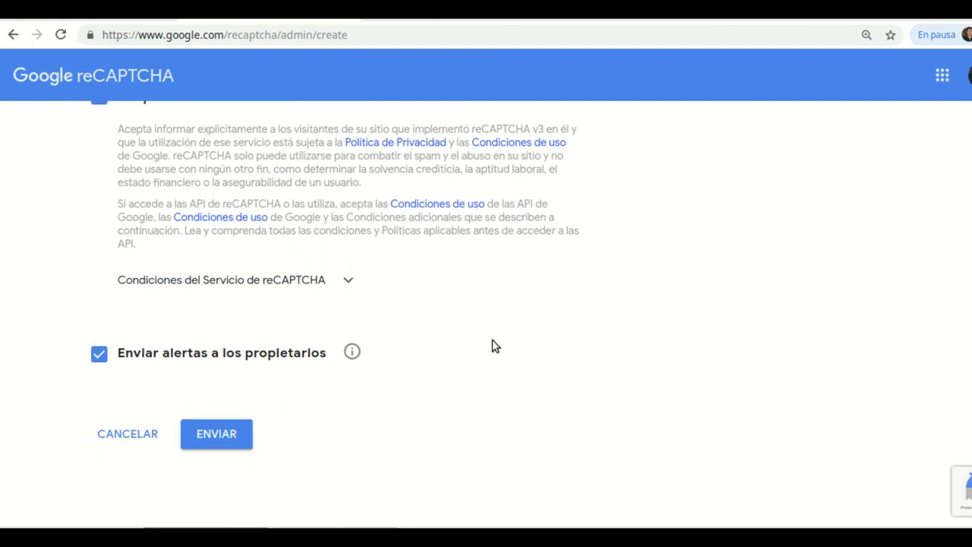
scroll(410, 274, up, 8)
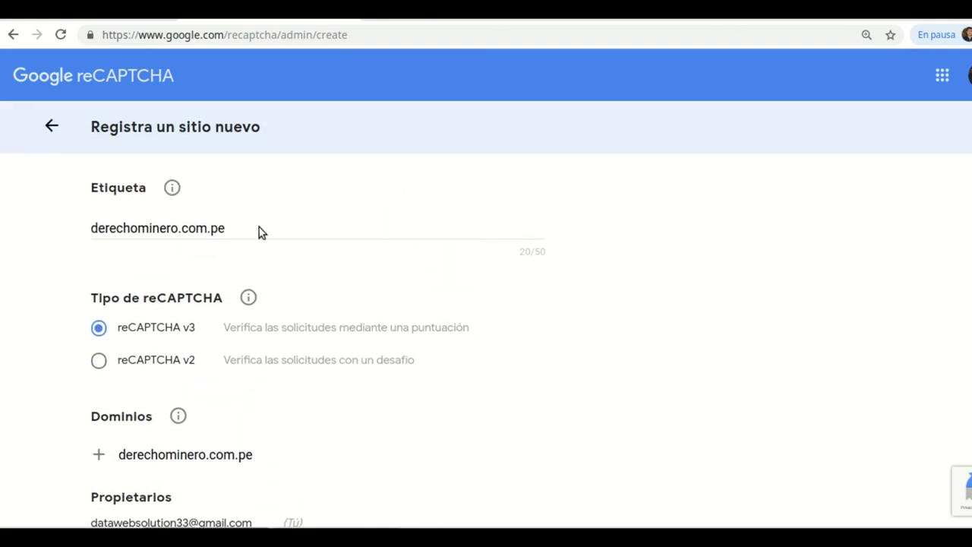
- Trim the label to 'derechominero' and submit the site registration with ENVIAR
mouse_move(170, 189)
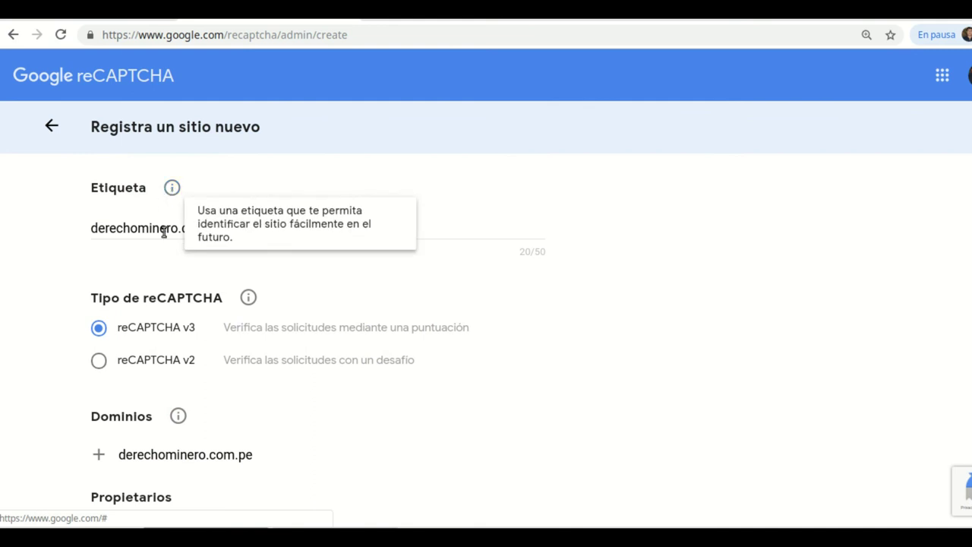
click(230, 230)
key(BackSpace)
key(BackSpace)
key(BackSpace)
key(BackSpace)
key(BackSpace)
key(BackSpace)
key(BackSpace)
scroll(217, 365, down, 7)
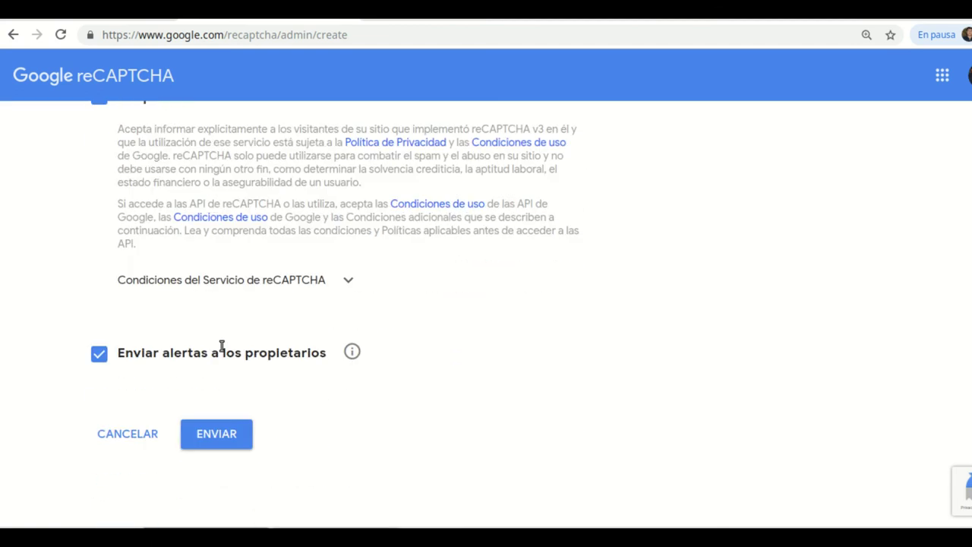
click(216, 445)
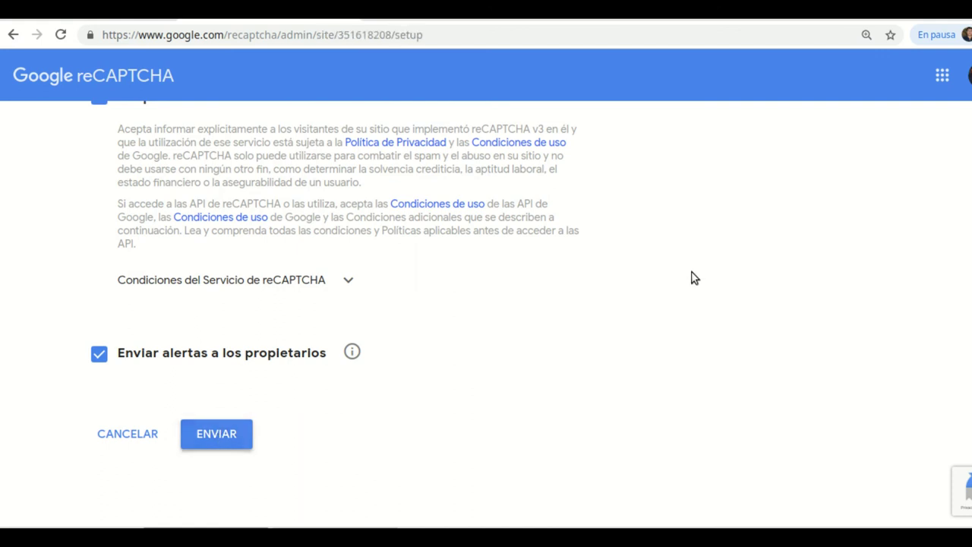
- Scroll down to view the derechominero site key and secret key
scroll(441, 289, down, 1)
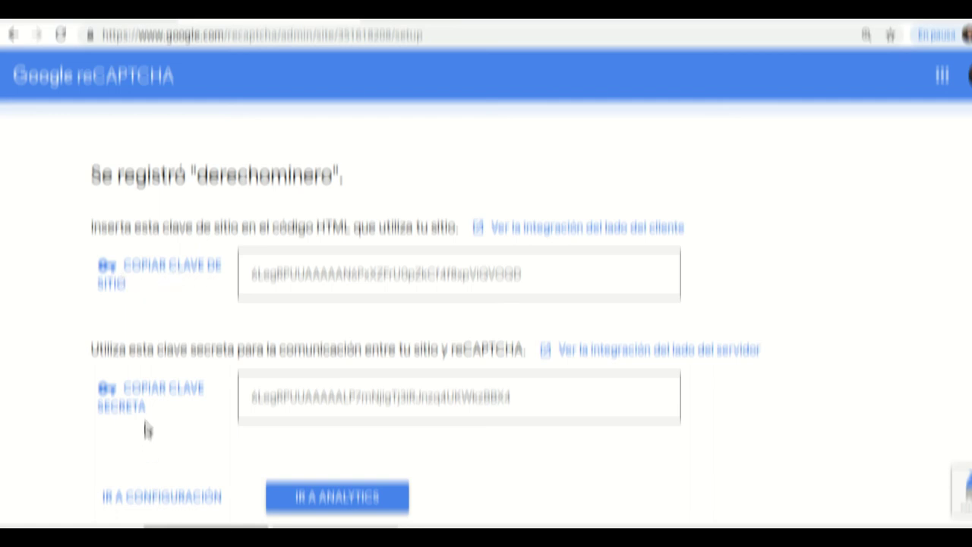
scroll(555, 412, down, 1)
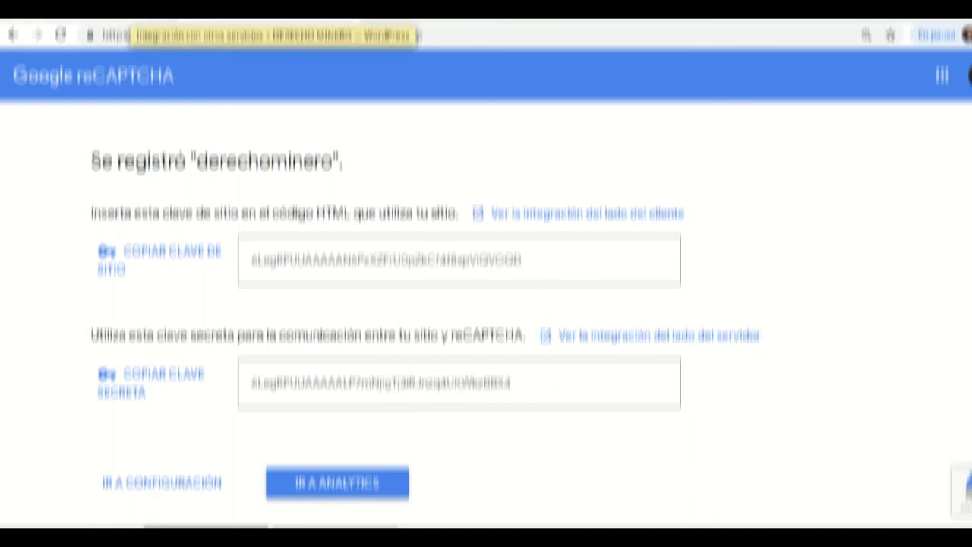
- Open Contact Form 7's reCAPTCHA 'Configurar la integración' setup in a new tab
click(198, 9)
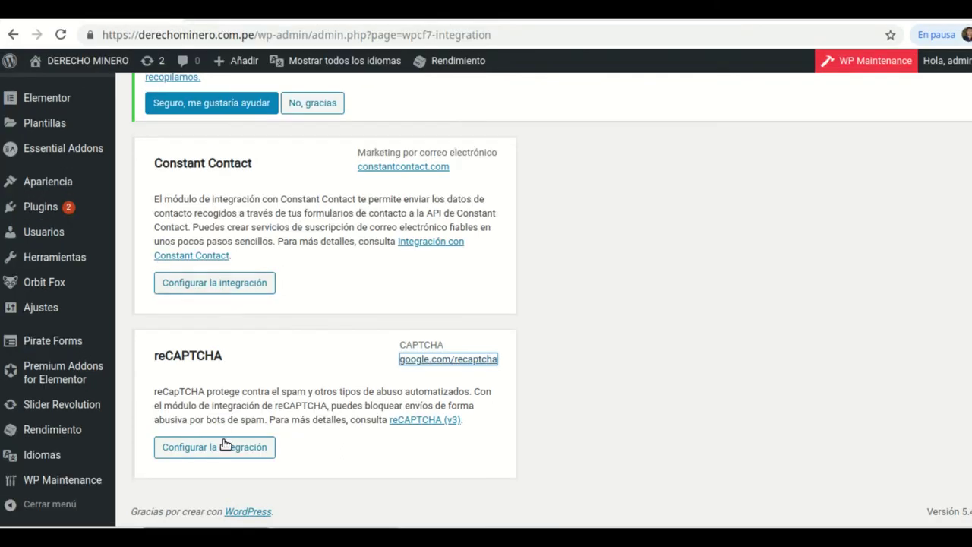
right_click(208, 451)
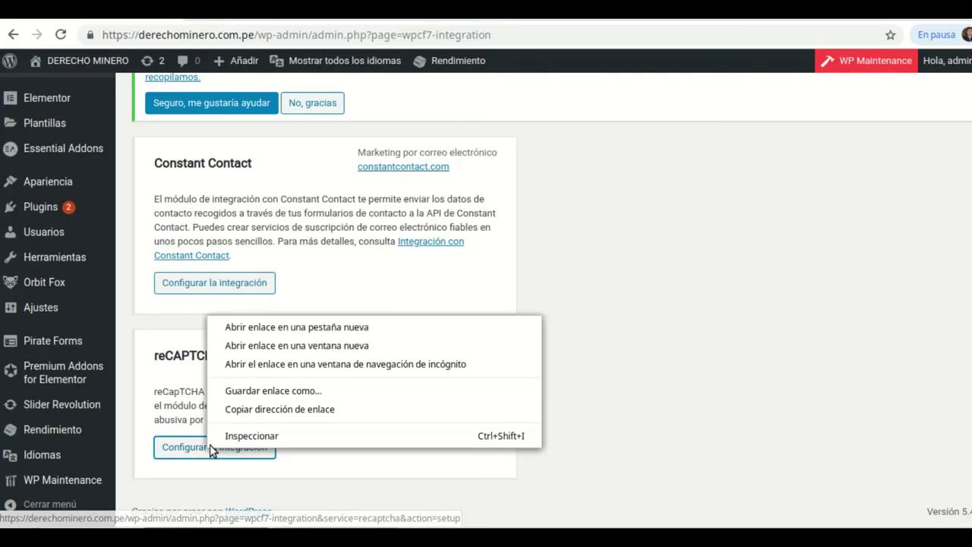
click(270, 328)
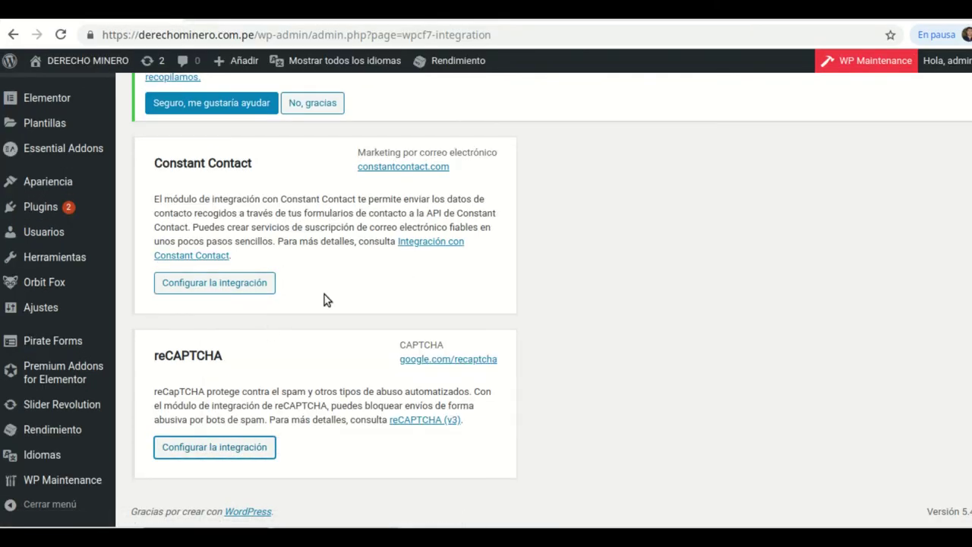
click(456, 16)
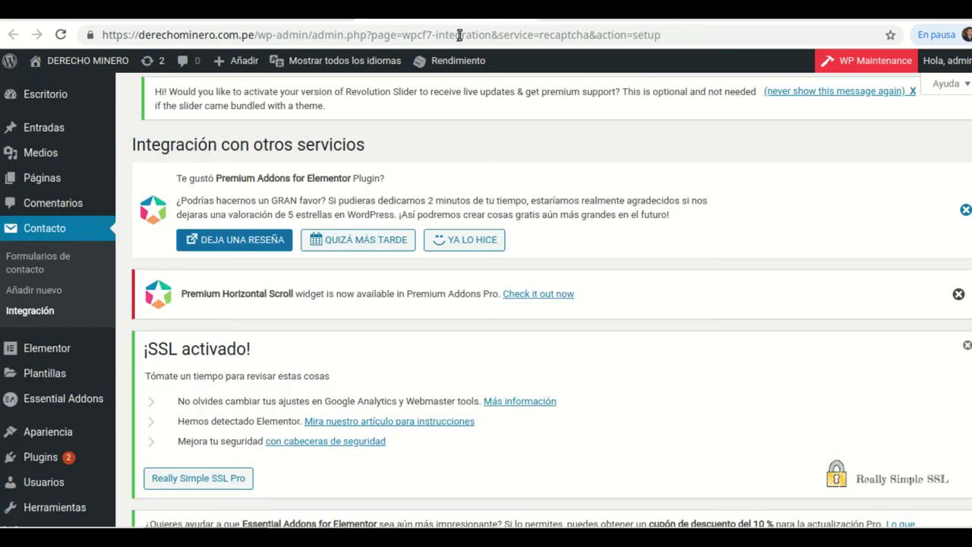
scroll(469, 224, down, 3)
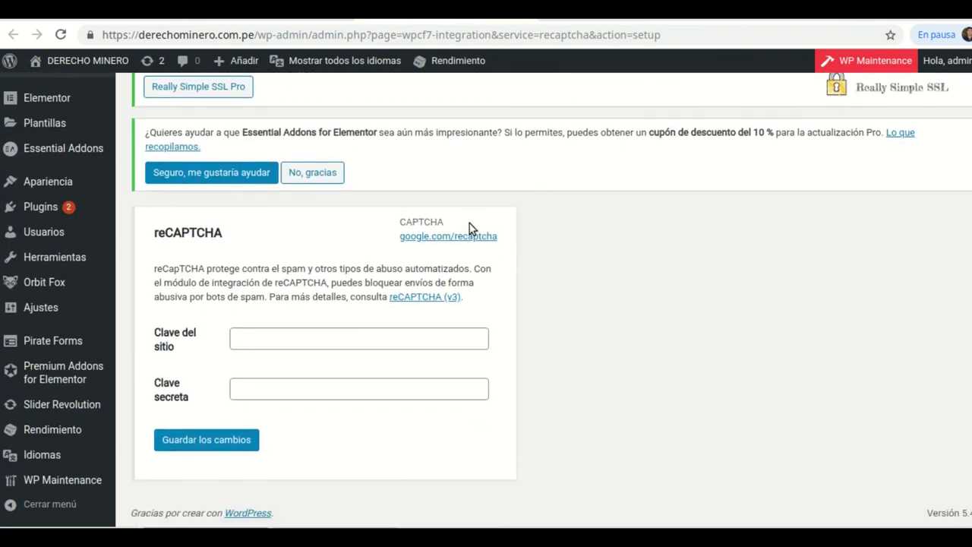
- Copy the reCAPTCHA site key into Contact Form 7's Clave del sitio field
click(281, 337)
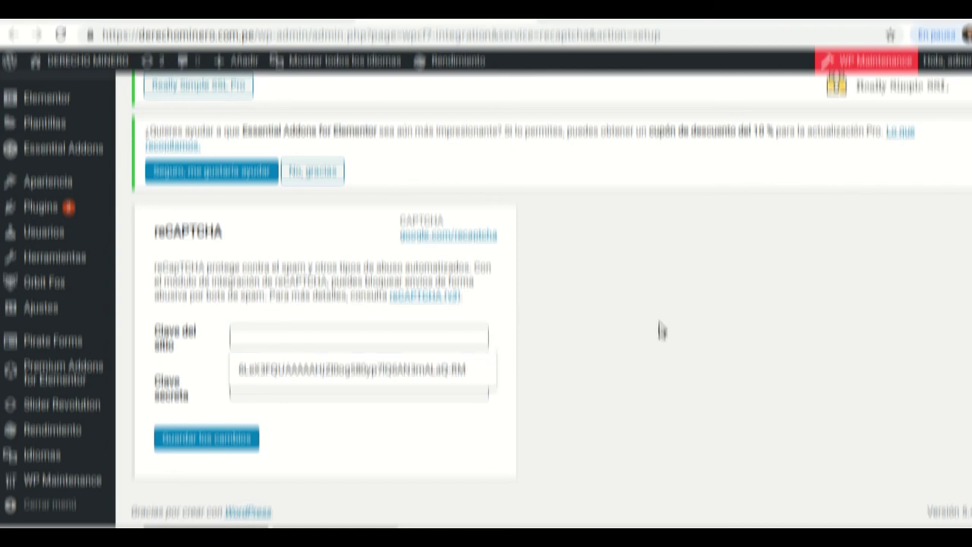
click(278, 386)
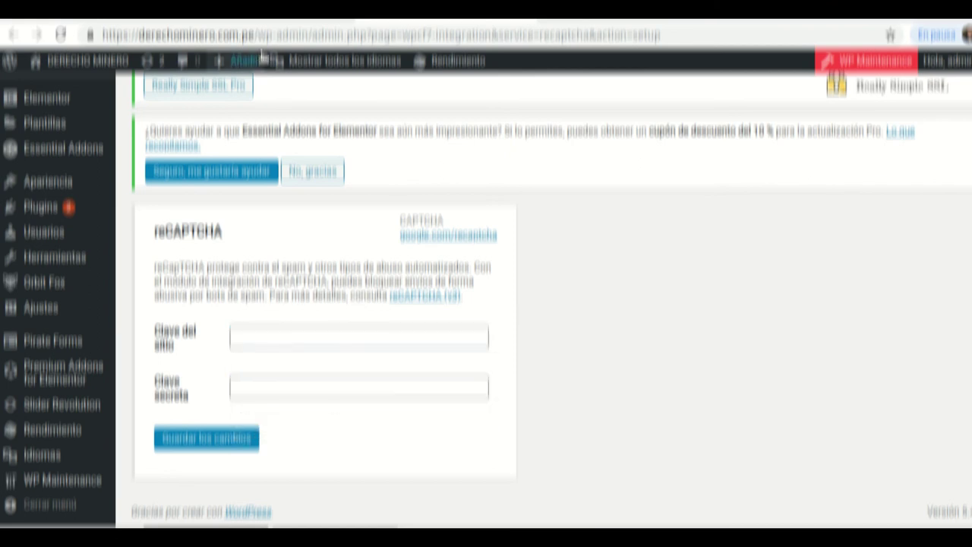
click(259, 11)
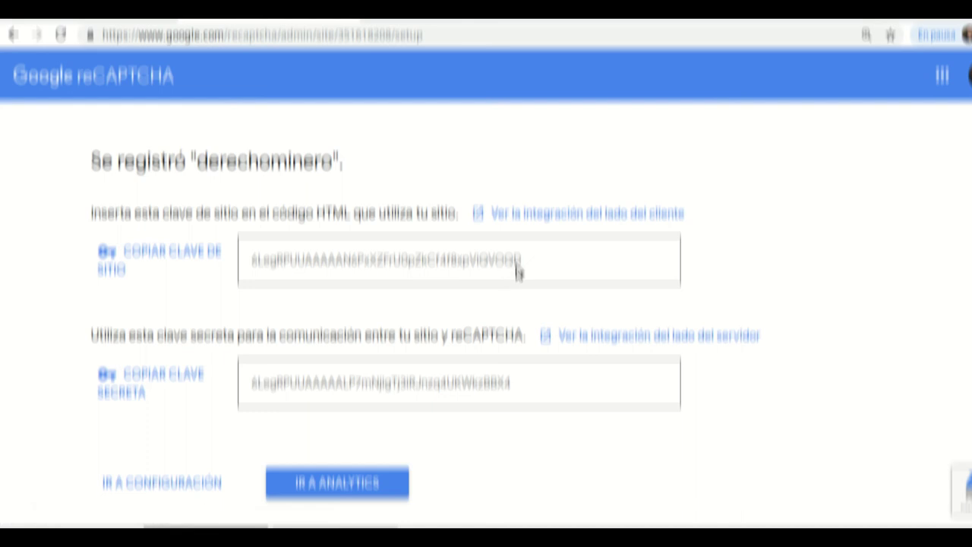
drag(522, 263, 251, 259)
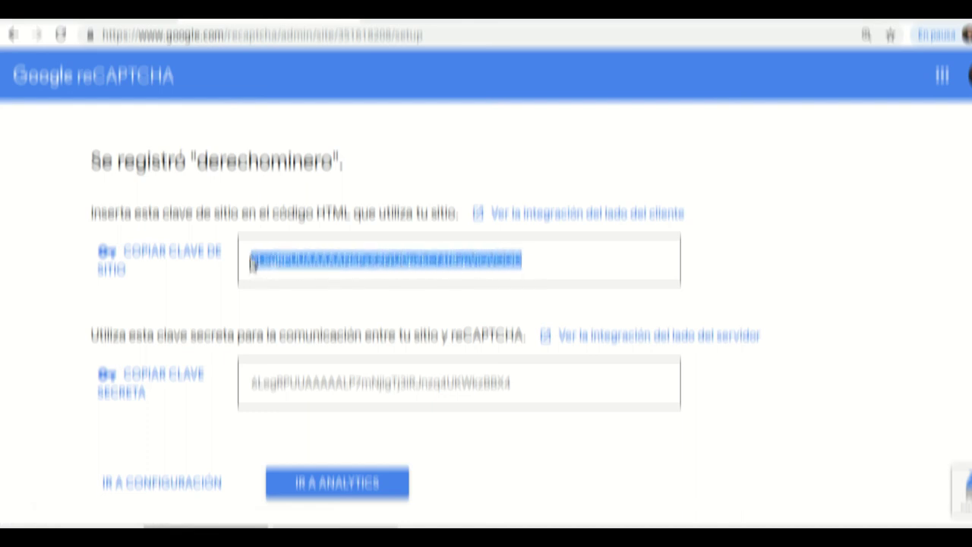
right_click(329, 264)
click(365, 276)
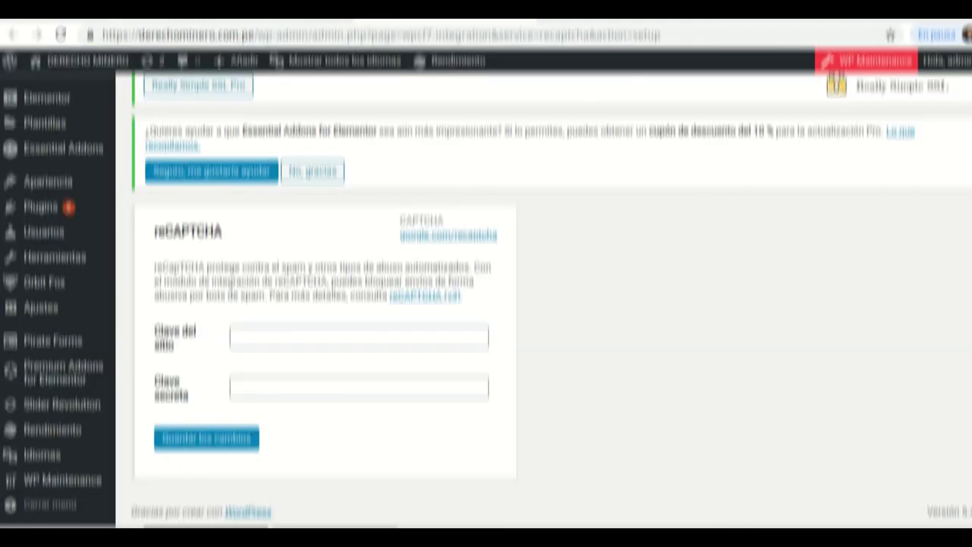
click(307, 338)
right_click(307, 338)
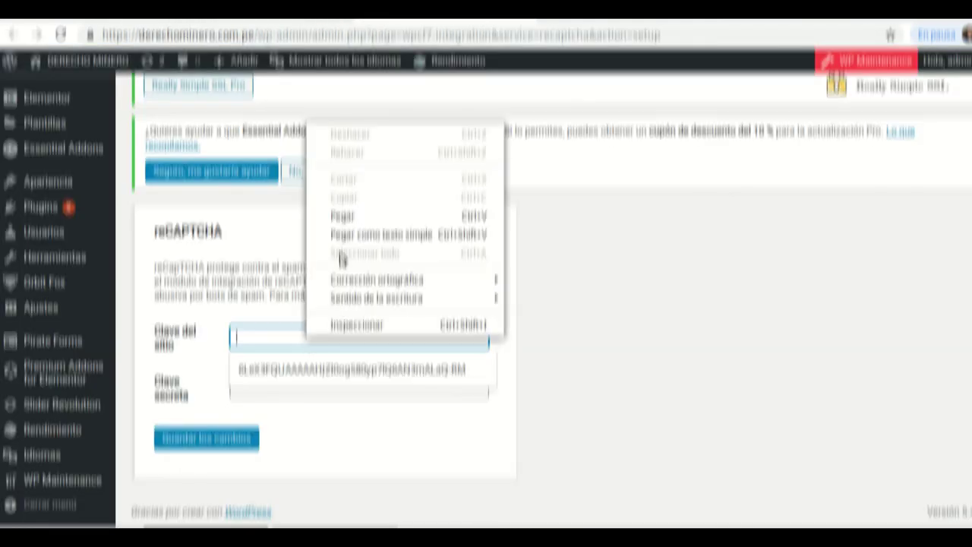
click(351, 218)
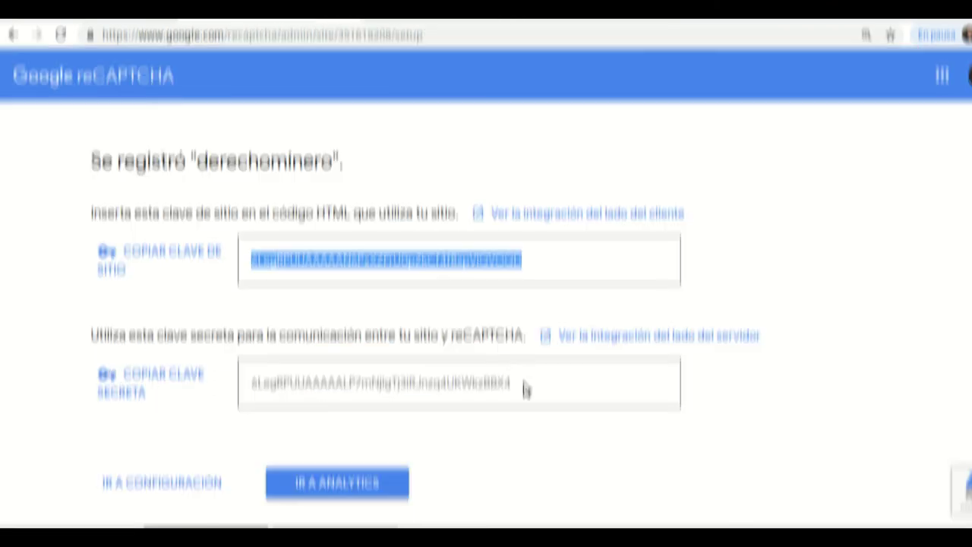
- Copy the secret key into Clave secreta and save the changes
click(523, 391)
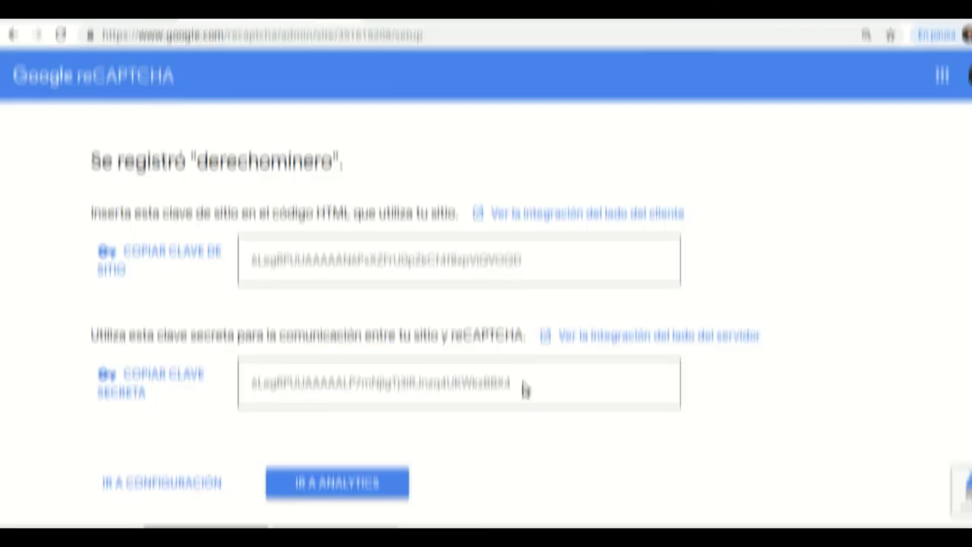
double_click(384, 372)
right_click(354, 385)
click(372, 401)
click(555, 9)
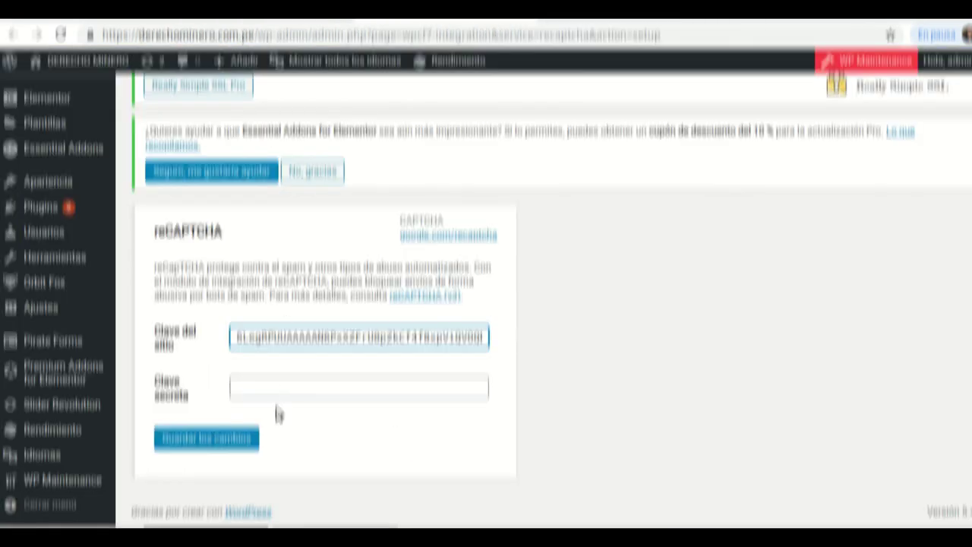
click(286, 389)
right_click(287, 393)
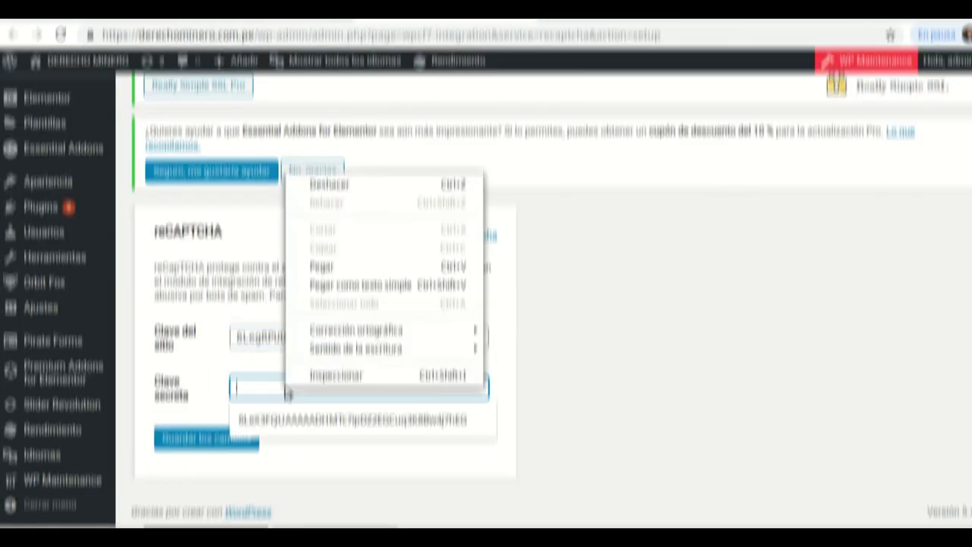
click(321, 267)
click(203, 445)
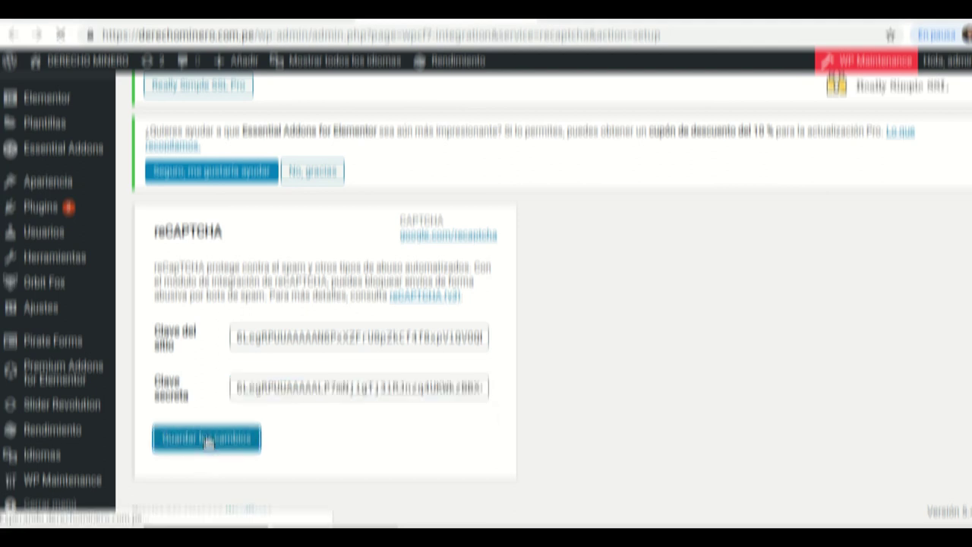
scroll(480, 376, down, 4)
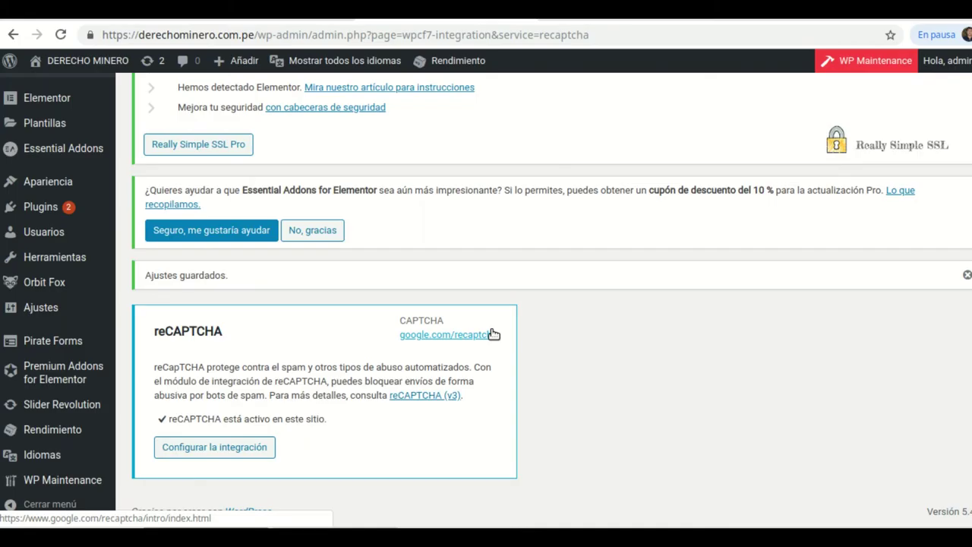
scroll(492, 335, up, 4)
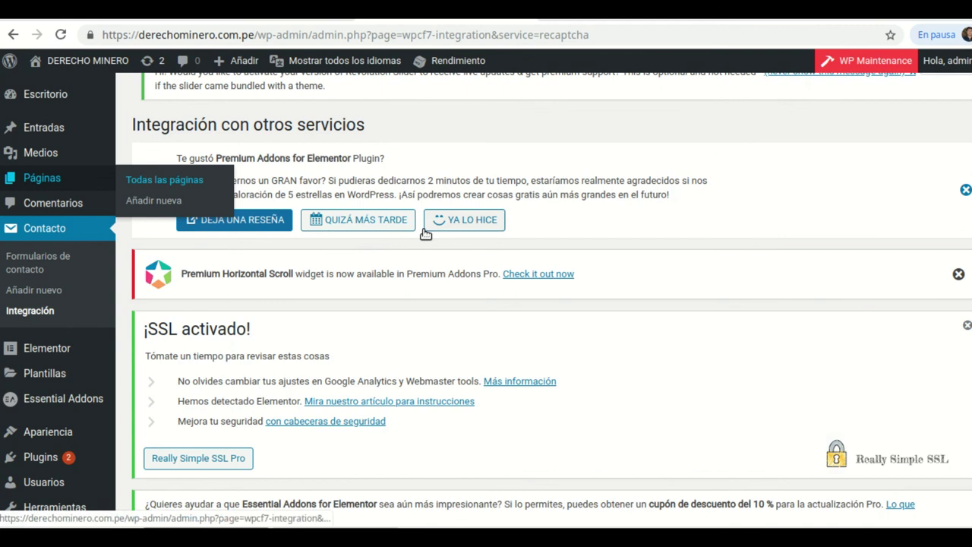
scroll(425, 234, down, 4)
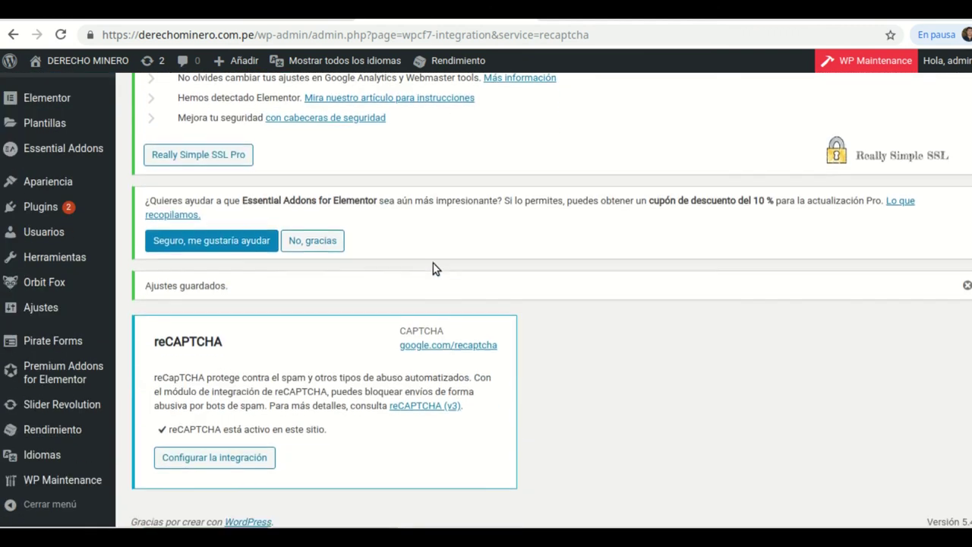